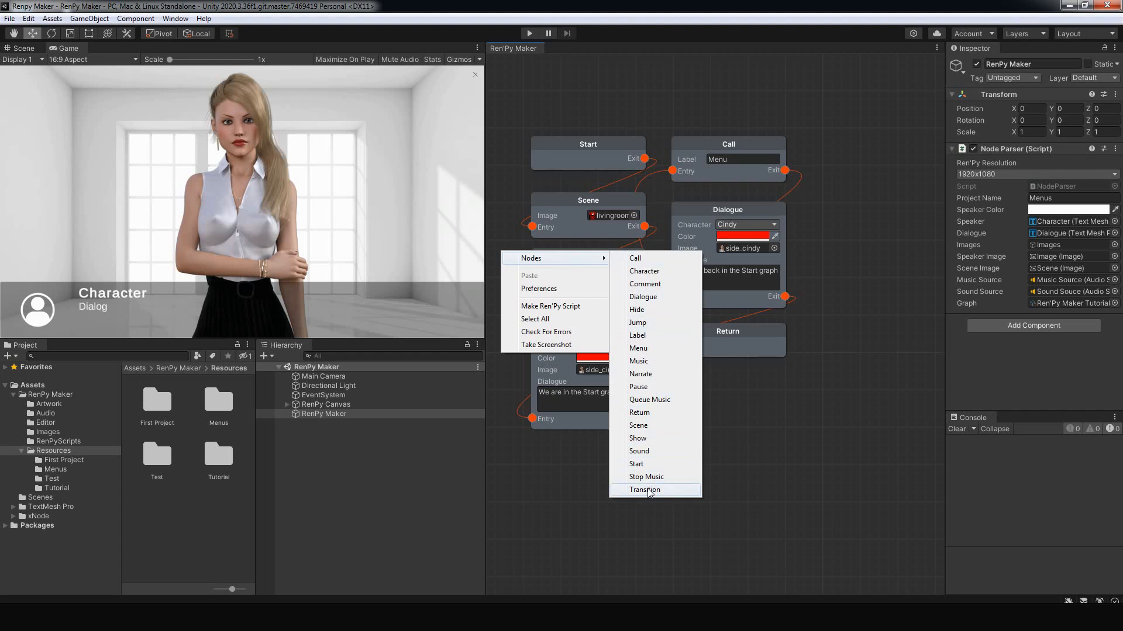
Step: Create a new folder named School inside the Resources folder
{"action": "left_click", "coordinate": [714, 409]}
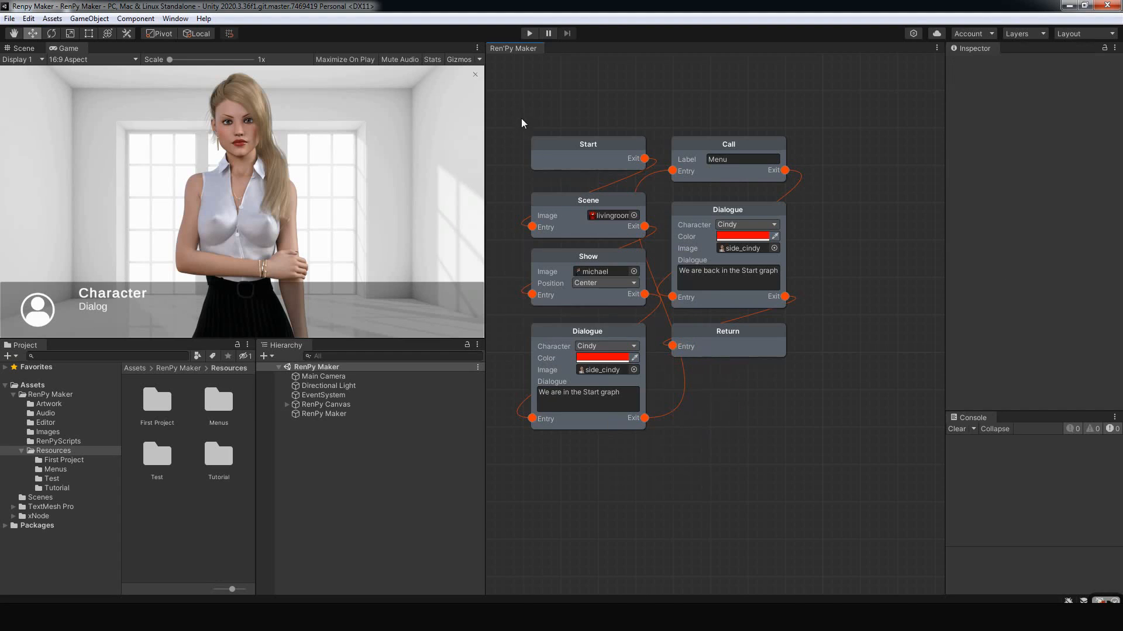
{"action": "right_click", "coordinate": [59, 454]}
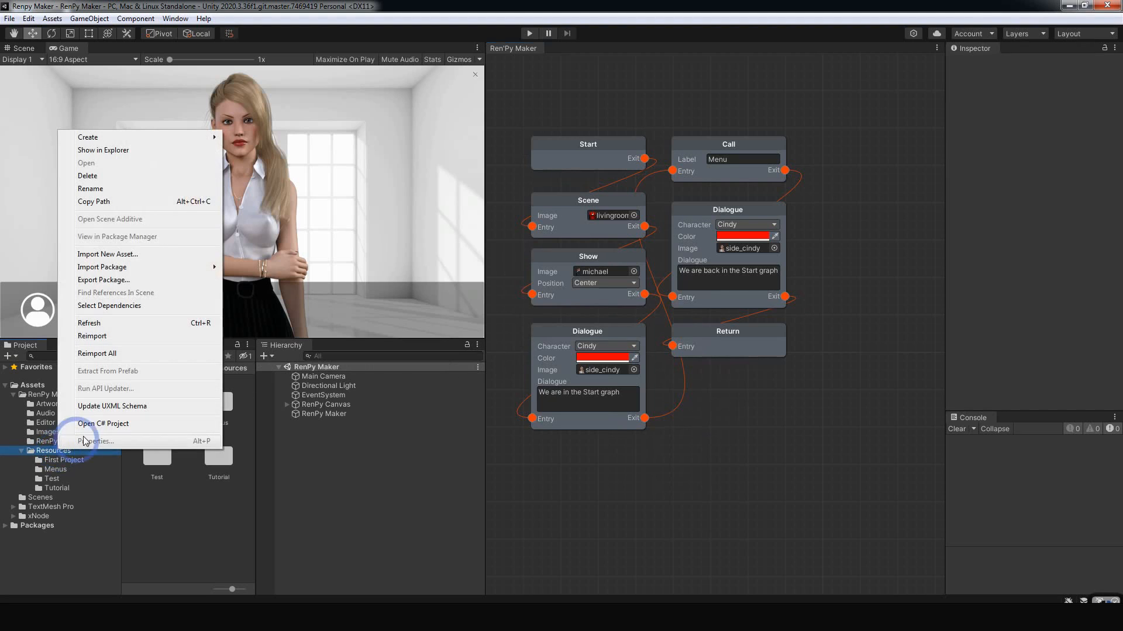
{"action": "mouse_move", "coordinate": [146, 137]}
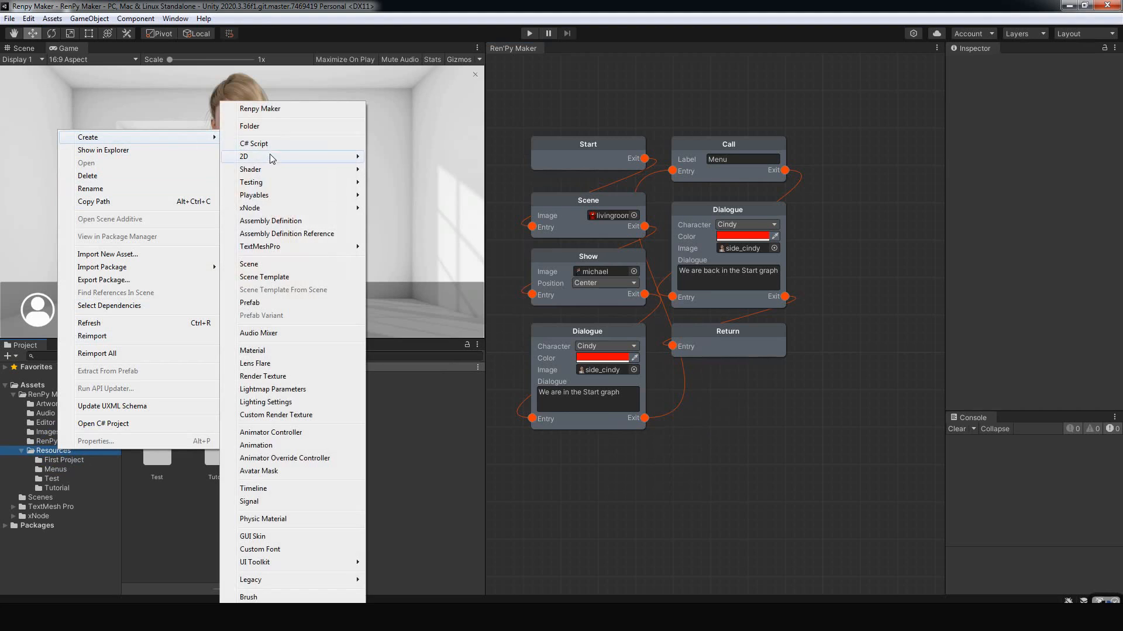
{"action": "left_click", "coordinate": [258, 129]}
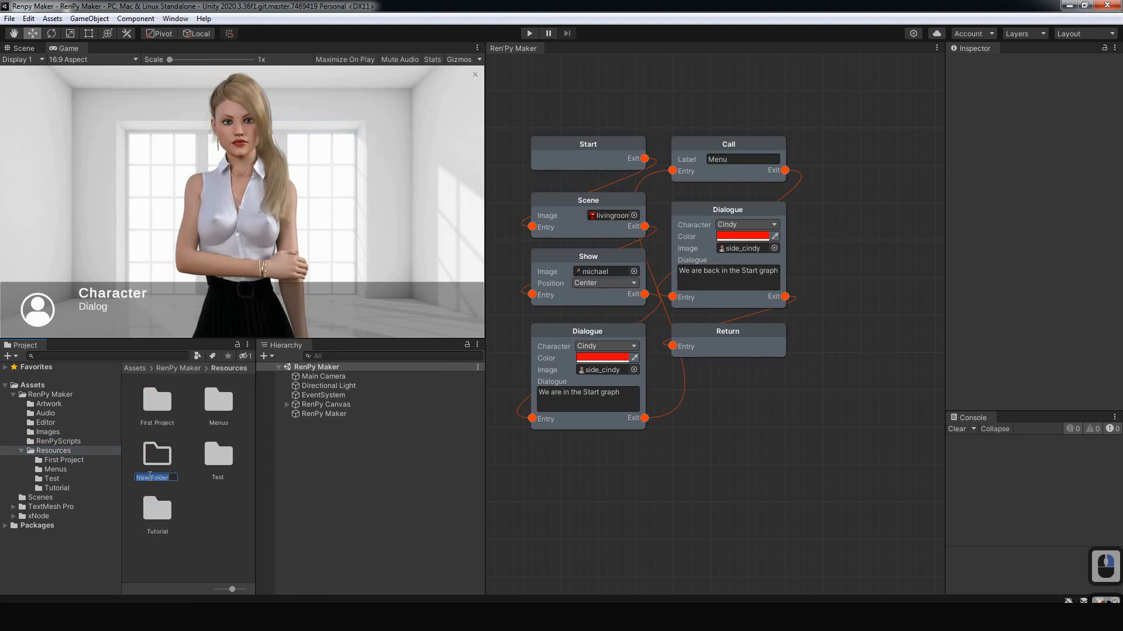
{"action": "type", "text": "T"}
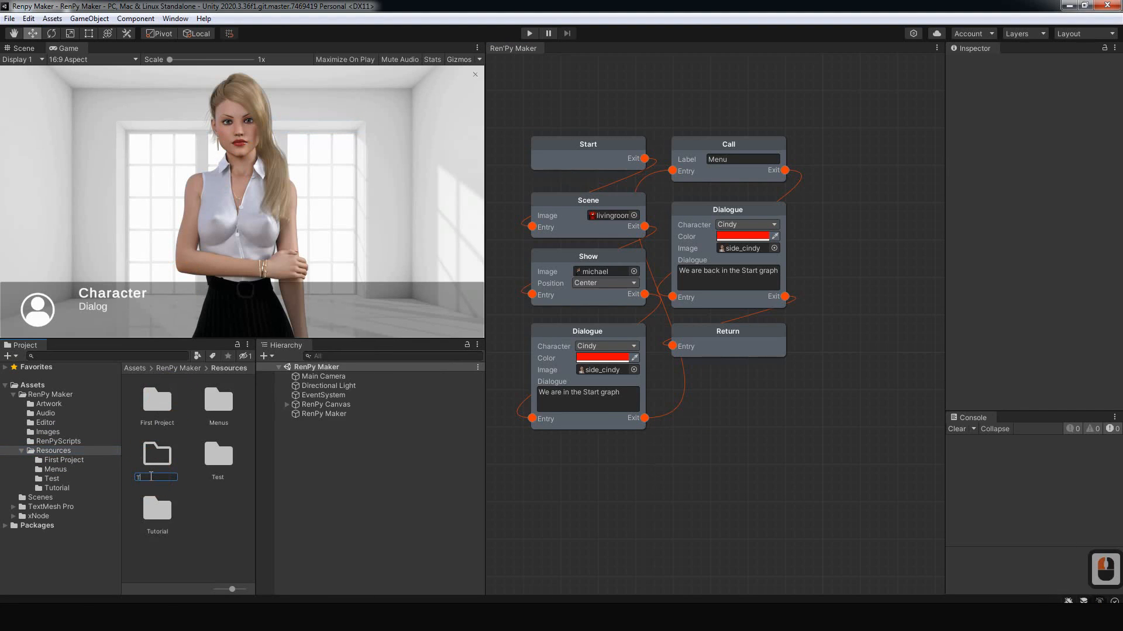
{"action": "key", "text": "BackSpace"}
{"action": "type", "text": "Sch"}
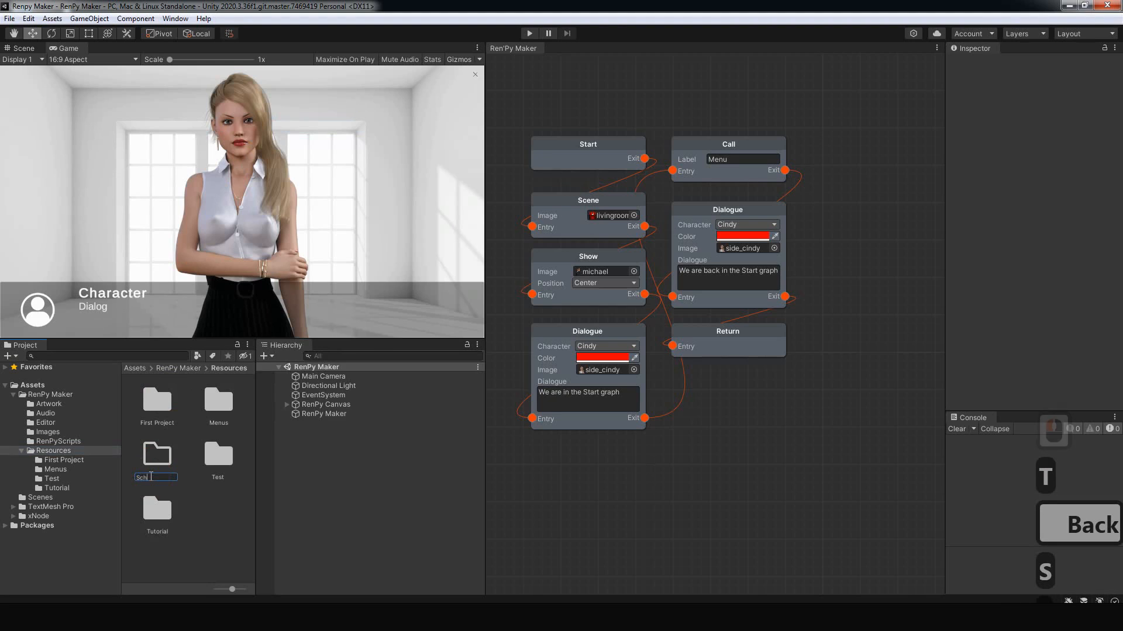
{"action": "type", "text": "ool"}
{"action": "key", "text": "Return"}
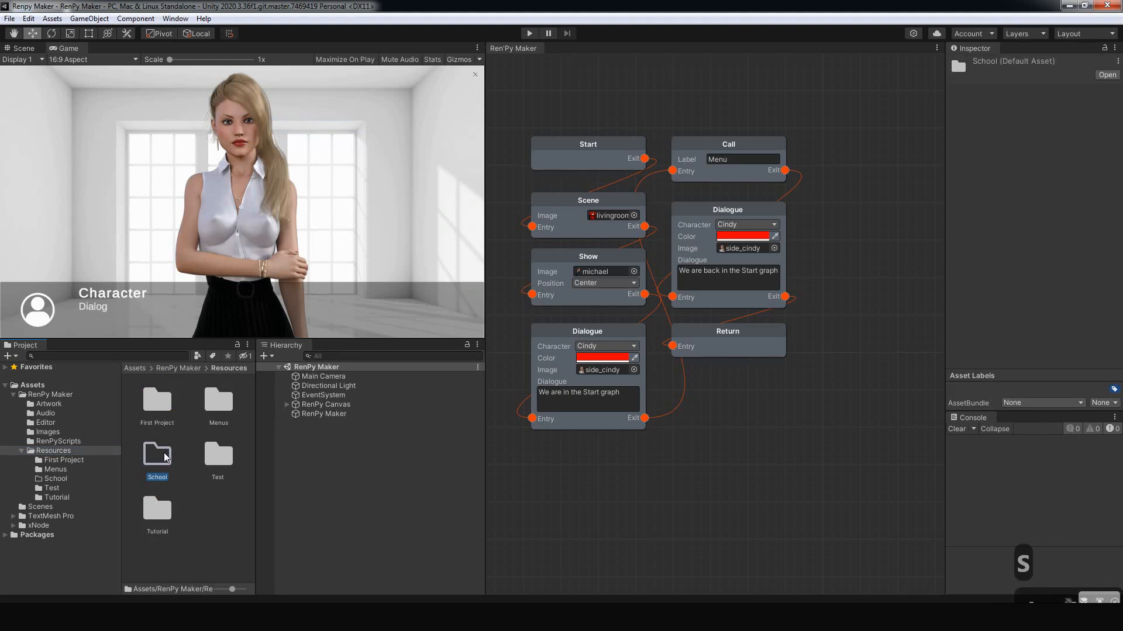
Step: Set the Node Parser project name of the RenPy Maker object to School
{"action": "left_click", "coordinate": [296, 416]}
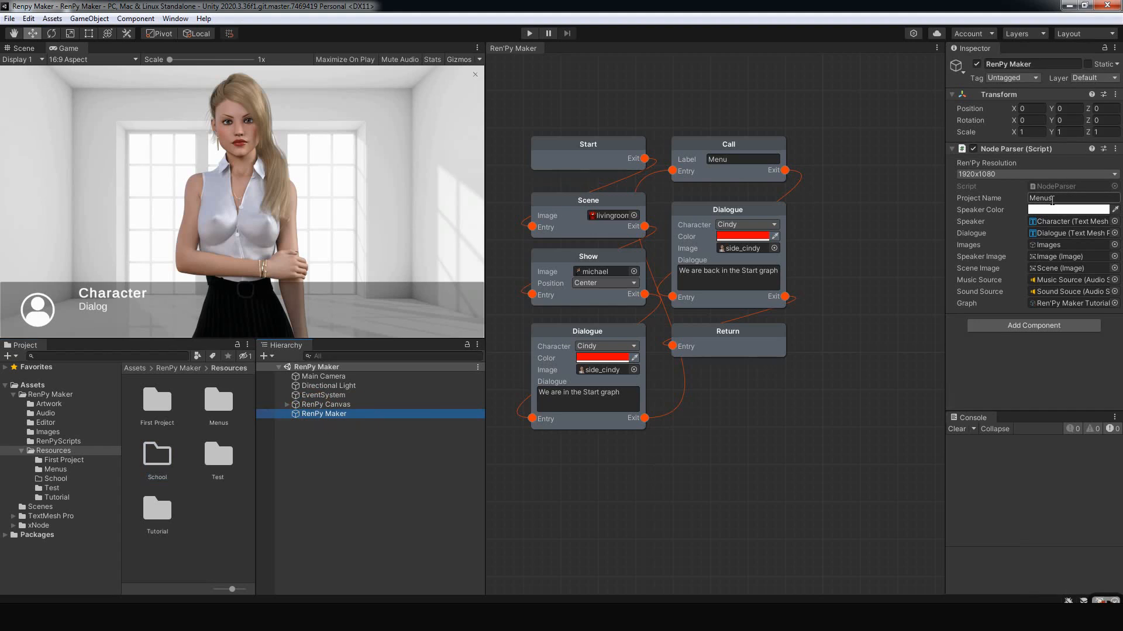
{"action": "left_click", "coordinate": [1061, 199]}
{"action": "type", "text": "S"}
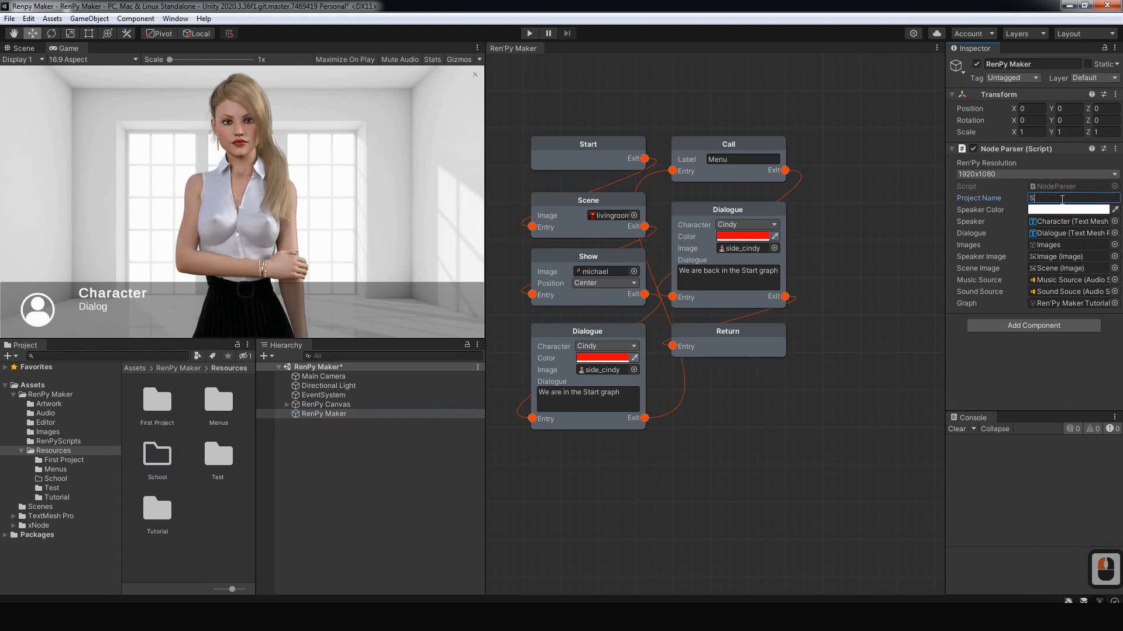
{"action": "type", "text": "chool"}
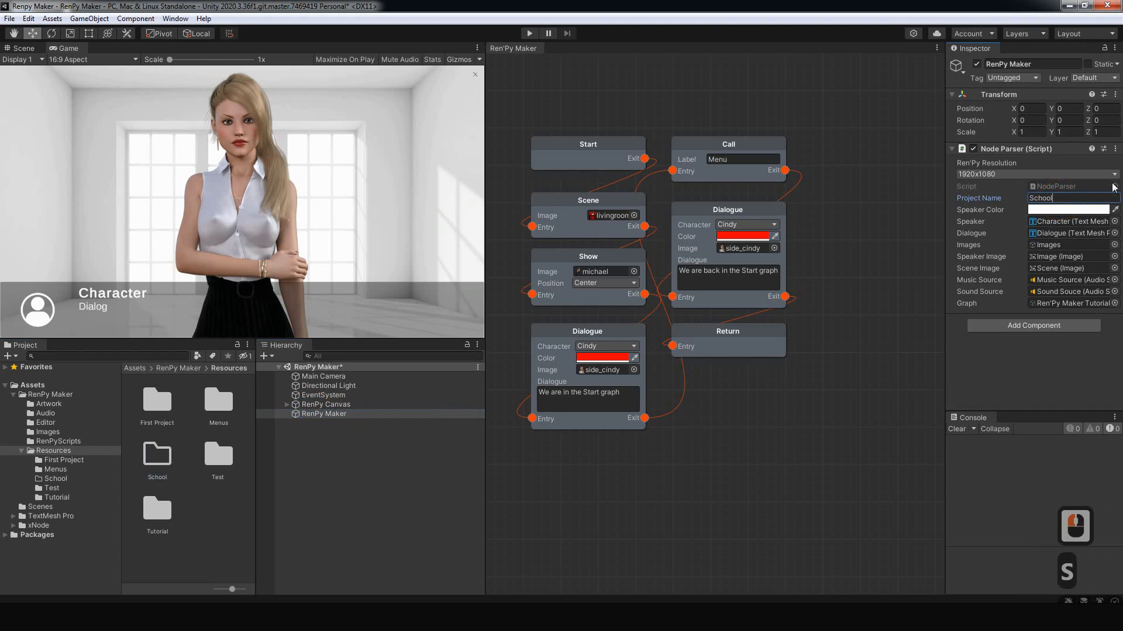
{"action": "left_click", "coordinate": [714, 436]}
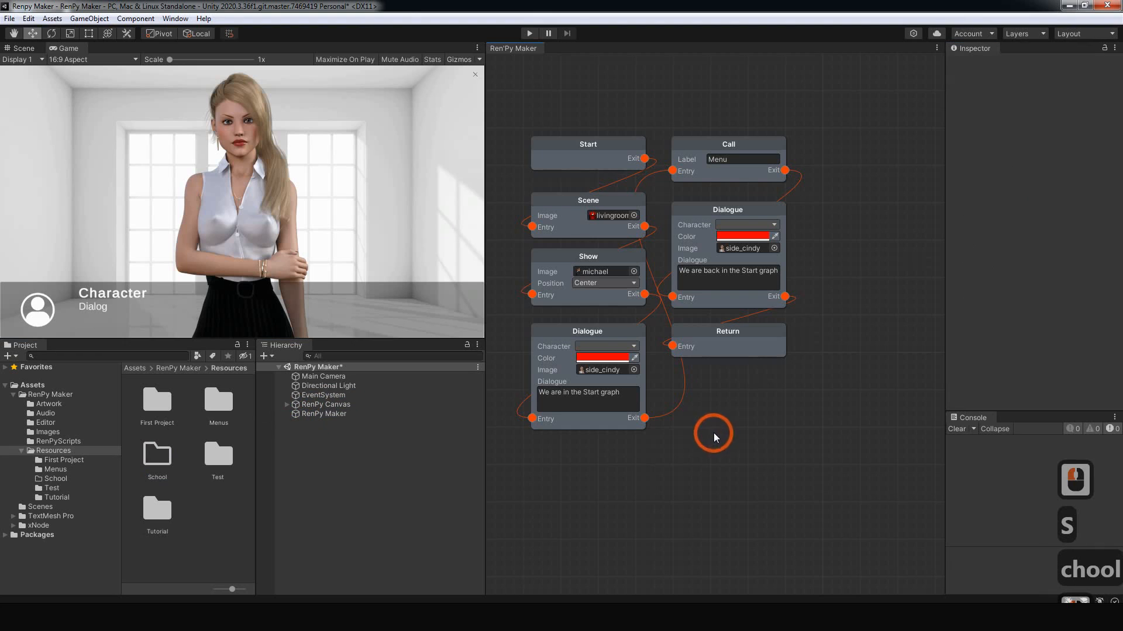
Step: Create a Renpy Maker graph in the School folder and name it Global
{"action": "right_click", "coordinate": [158, 456]}
{"action": "mouse_move", "coordinate": [199, 139]}
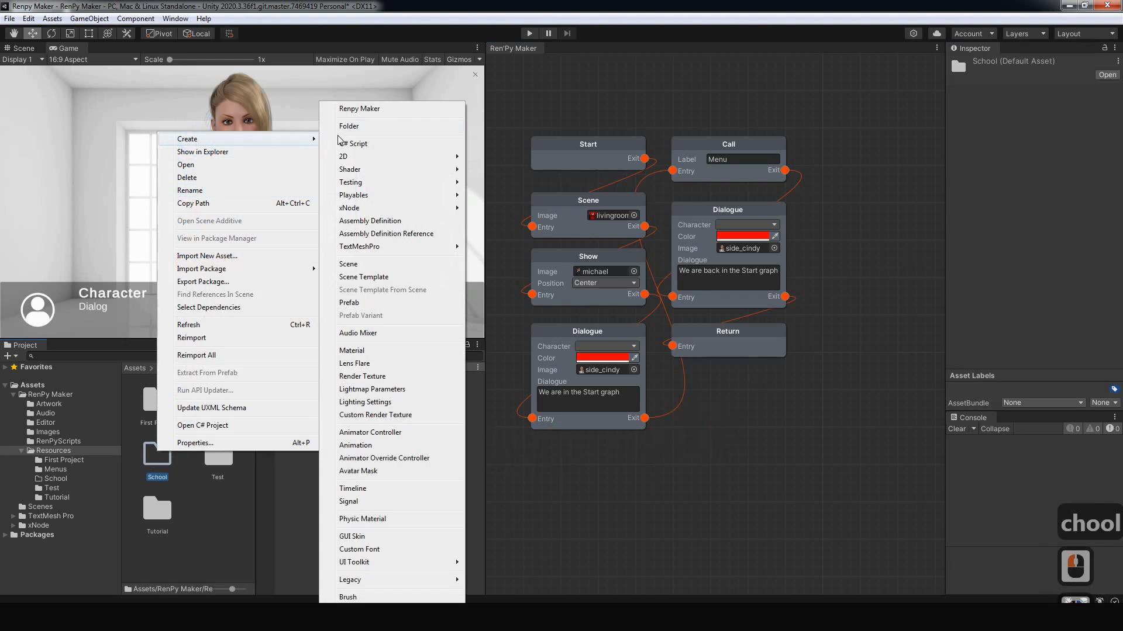
{"action": "left_click", "coordinate": [355, 109]}
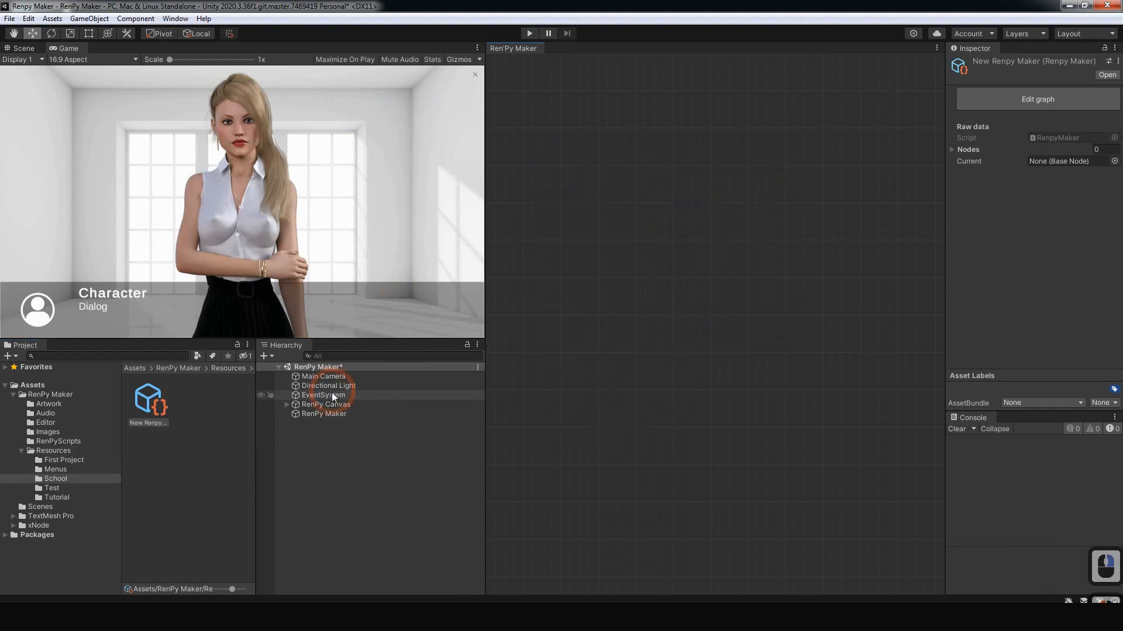
{"action": "left_click", "coordinate": [147, 423]}
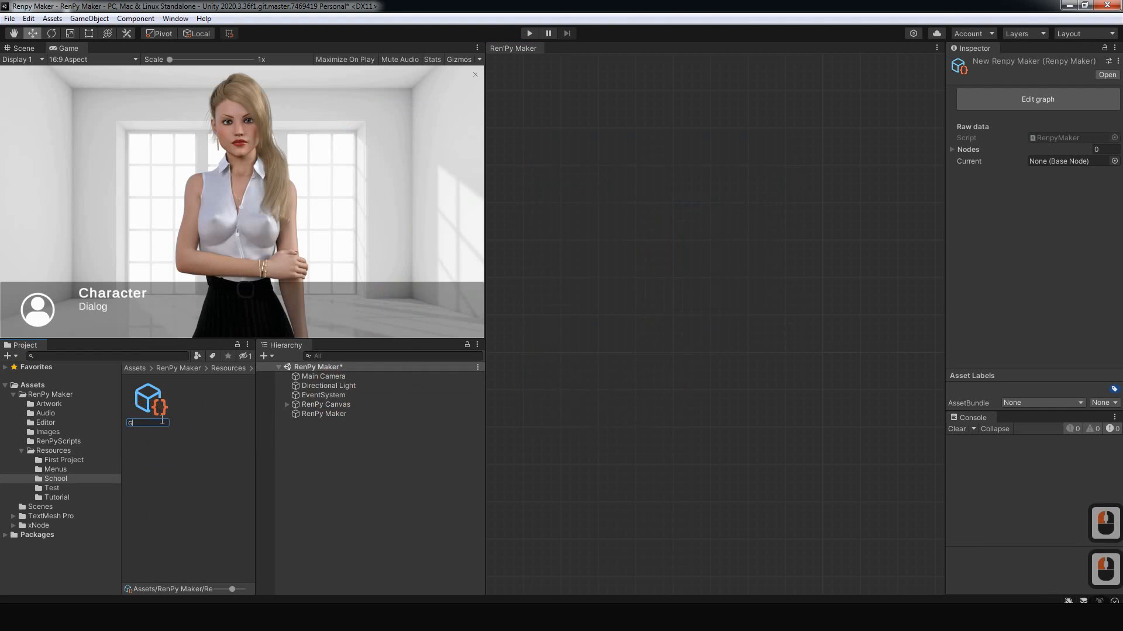
{"action": "type", "text": "Global"}
{"action": "key", "text": "Return"}
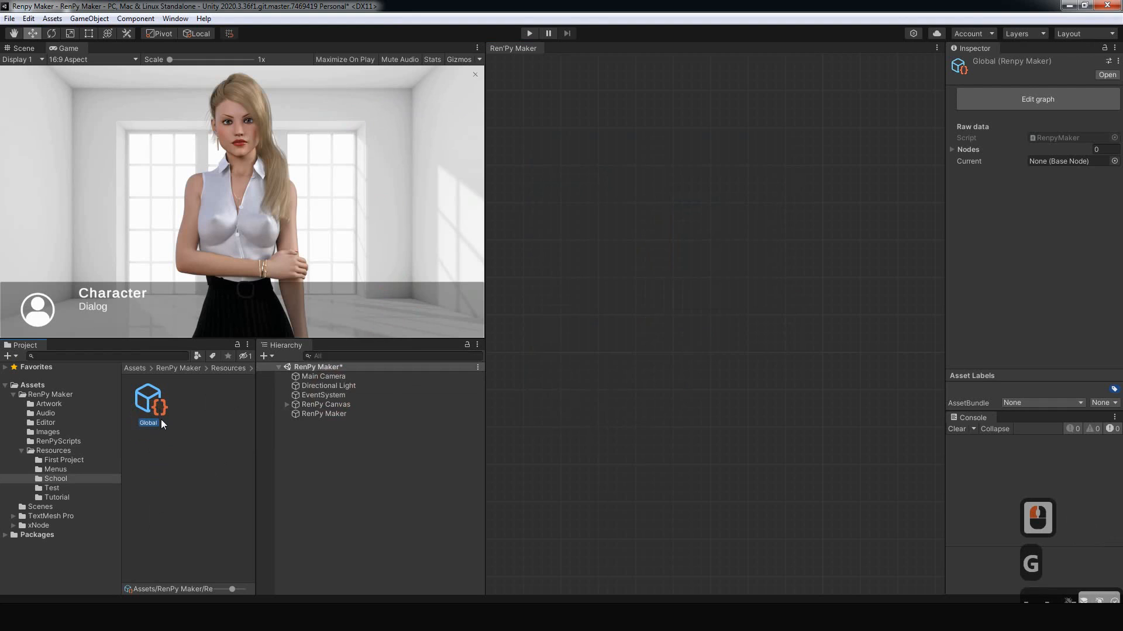
Step: Add a second Renpy Maker graph to the School folder and name it Question
{"action": "right_click", "coordinate": [186, 412]}
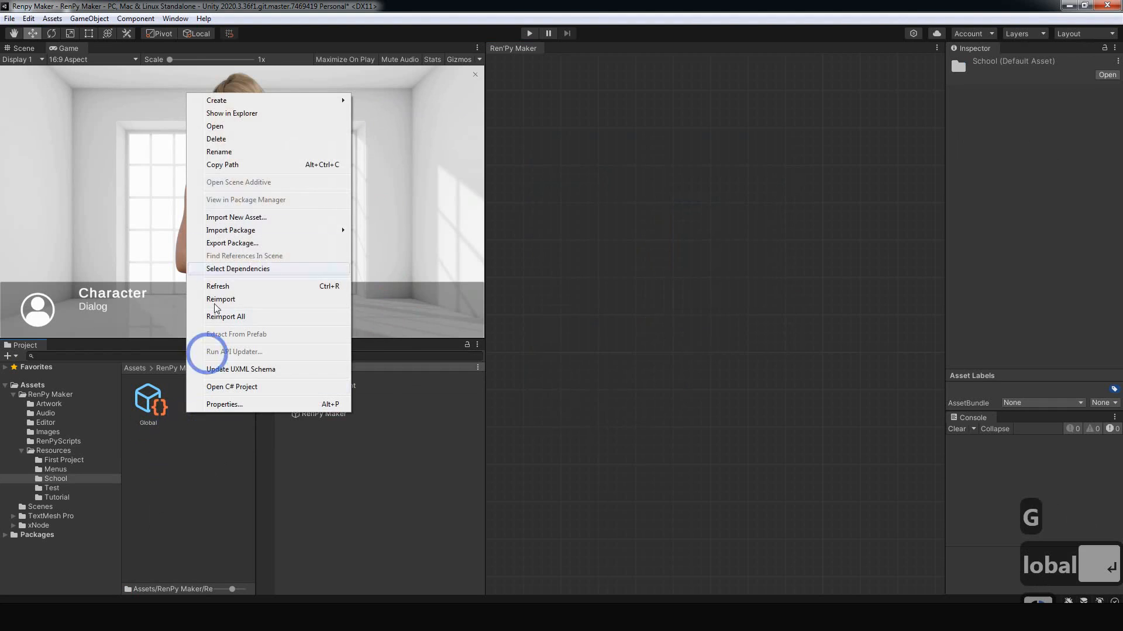
{"action": "mouse_move", "coordinate": [241, 101]}
{"action": "left_click", "coordinate": [388, 100]}
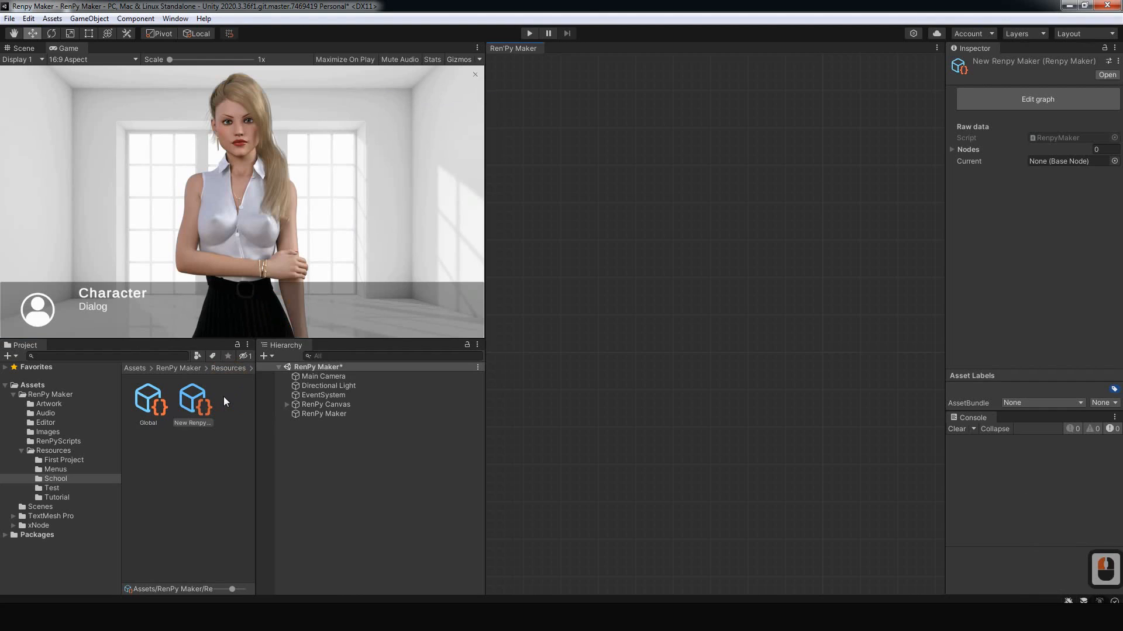
{"action": "left_click", "coordinate": [188, 431]}
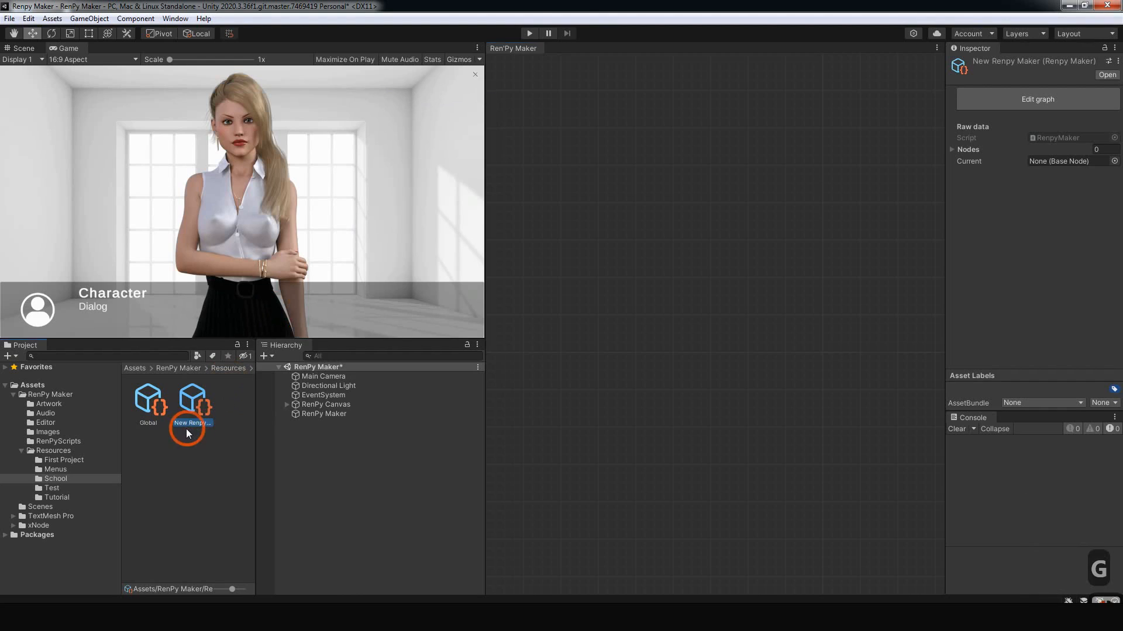
{"action": "type", "text": "O"}
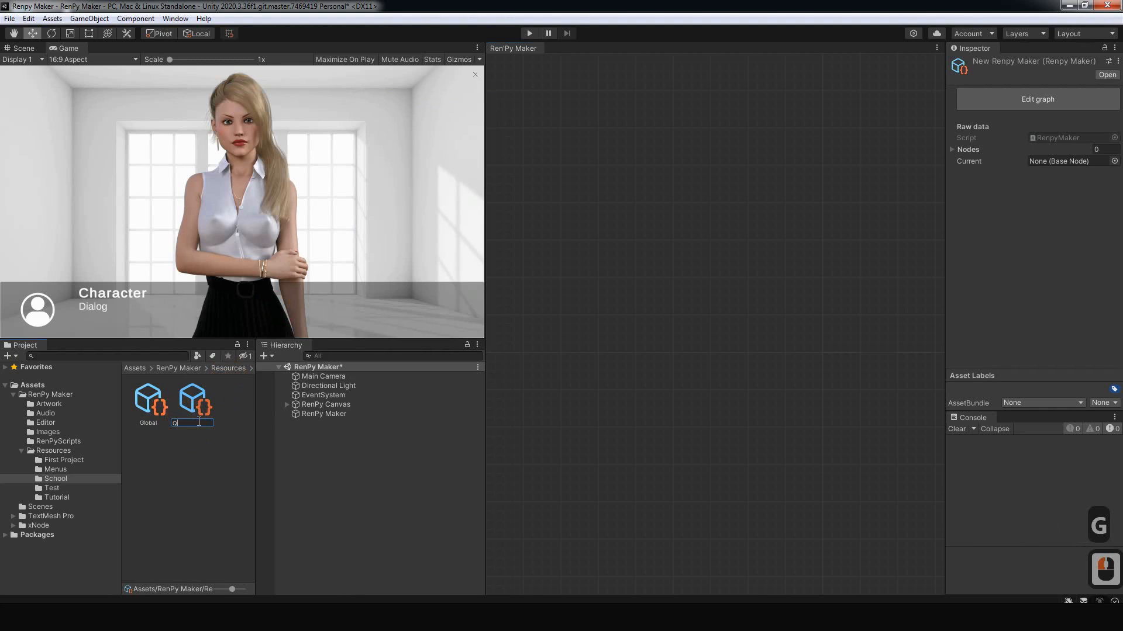
{"action": "type", "text": "uestion"}
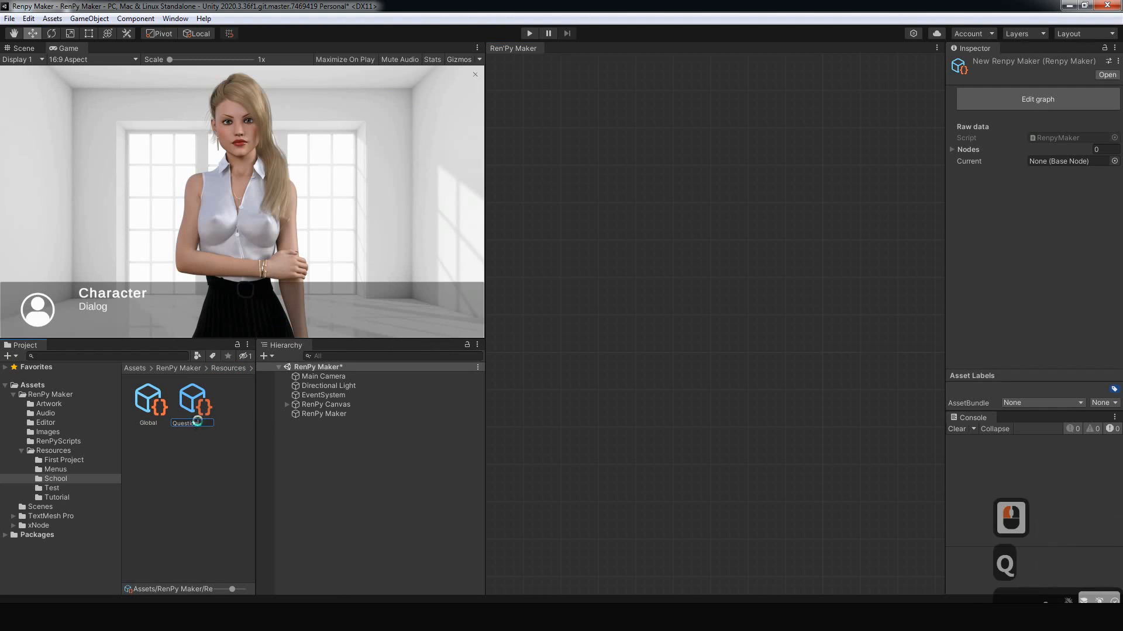
{"action": "key", "text": "Return"}
Step: Add another Renpy Maker graph to the School folder and name it Music
{"action": "right_click", "coordinate": [150, 456]}
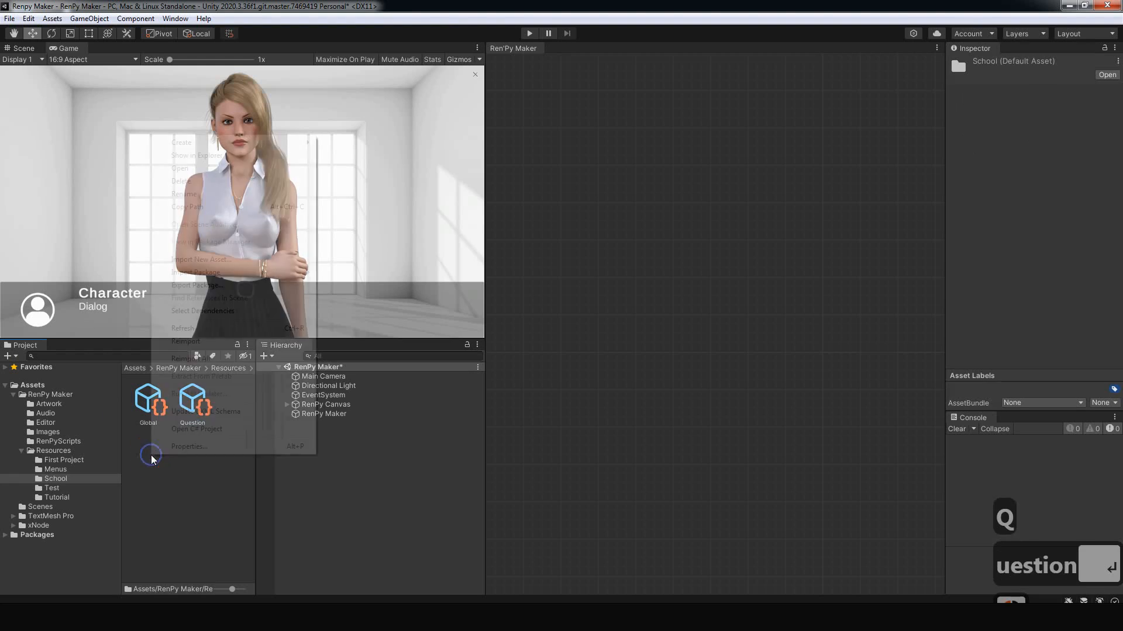
{"action": "mouse_move", "coordinate": [193, 143]}
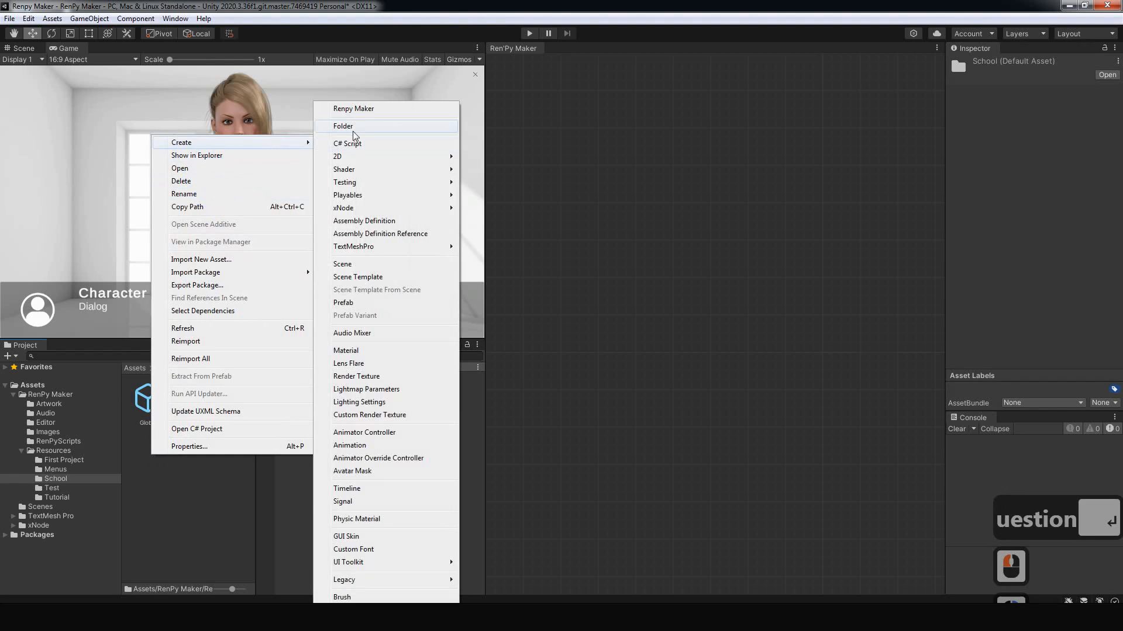
{"action": "left_click", "coordinate": [353, 109]}
{"action": "left_click", "coordinate": [186, 460]}
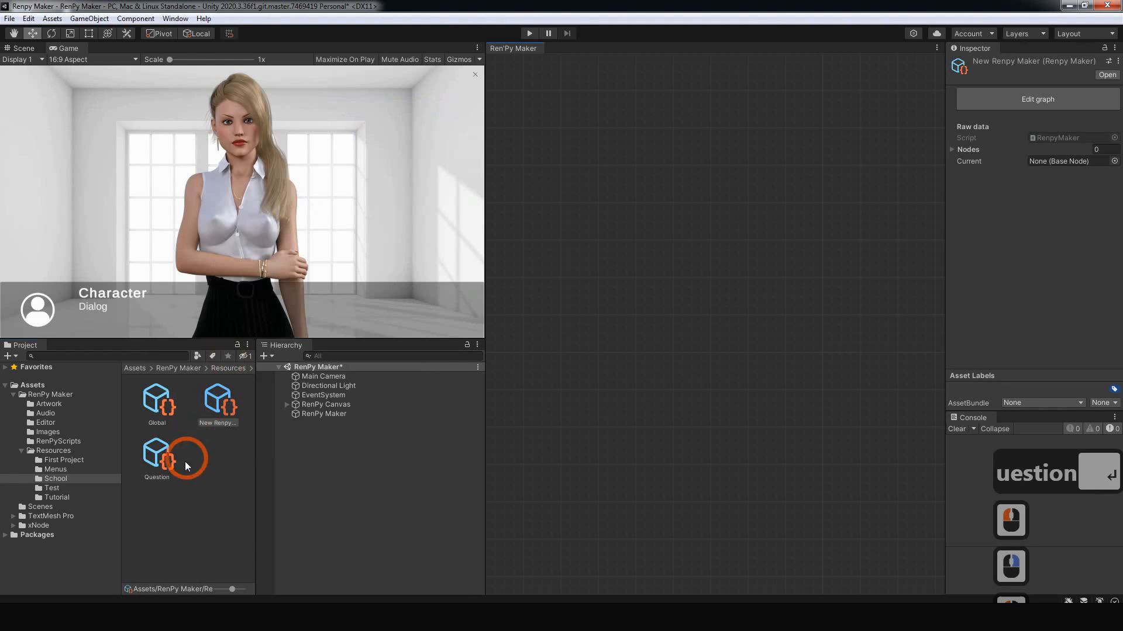
{"action": "left_click", "coordinate": [216, 423]}
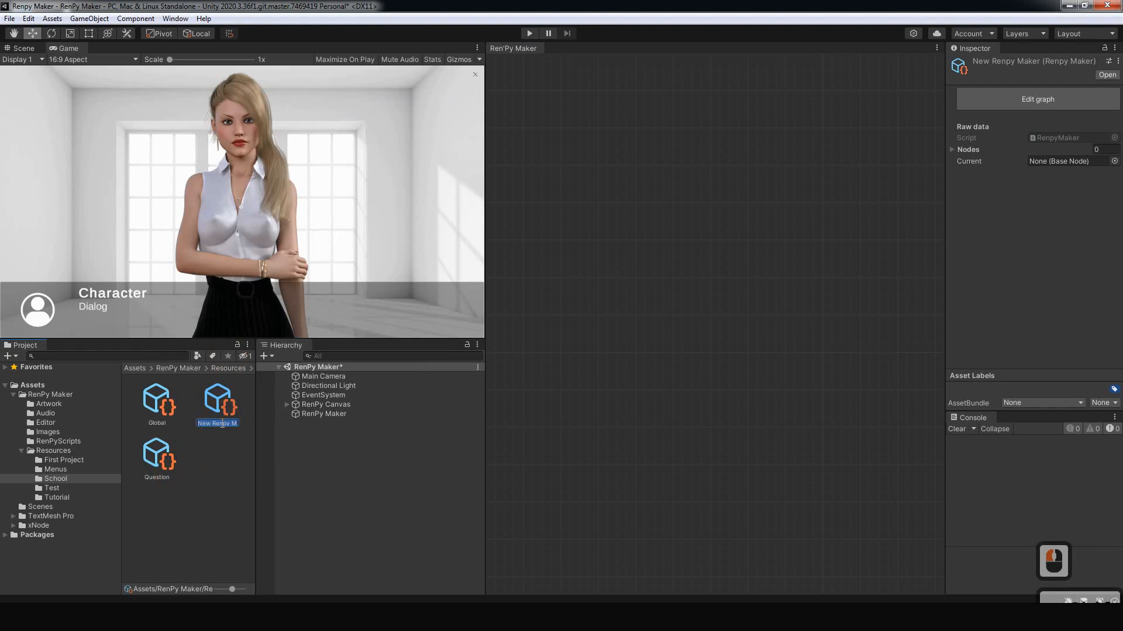
{"action": "type", "text": "Music"}
{"action": "key", "text": "Return"}
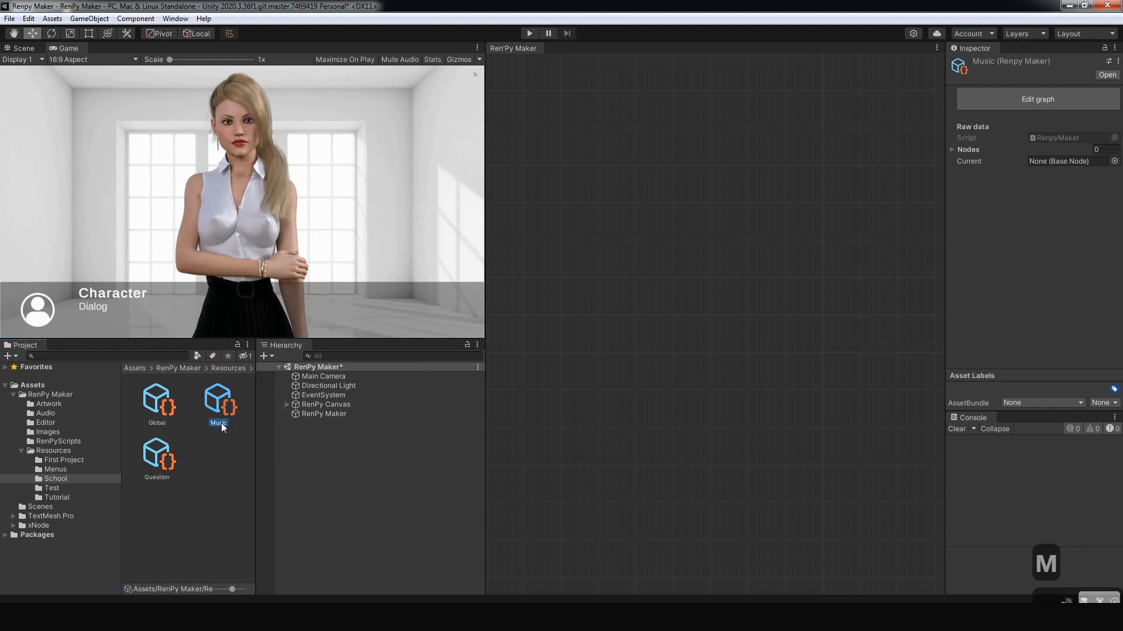
Step: Add a Renpy Maker graph for the character to the School folder and name it Michael
{"action": "right_click", "coordinate": [209, 455]}
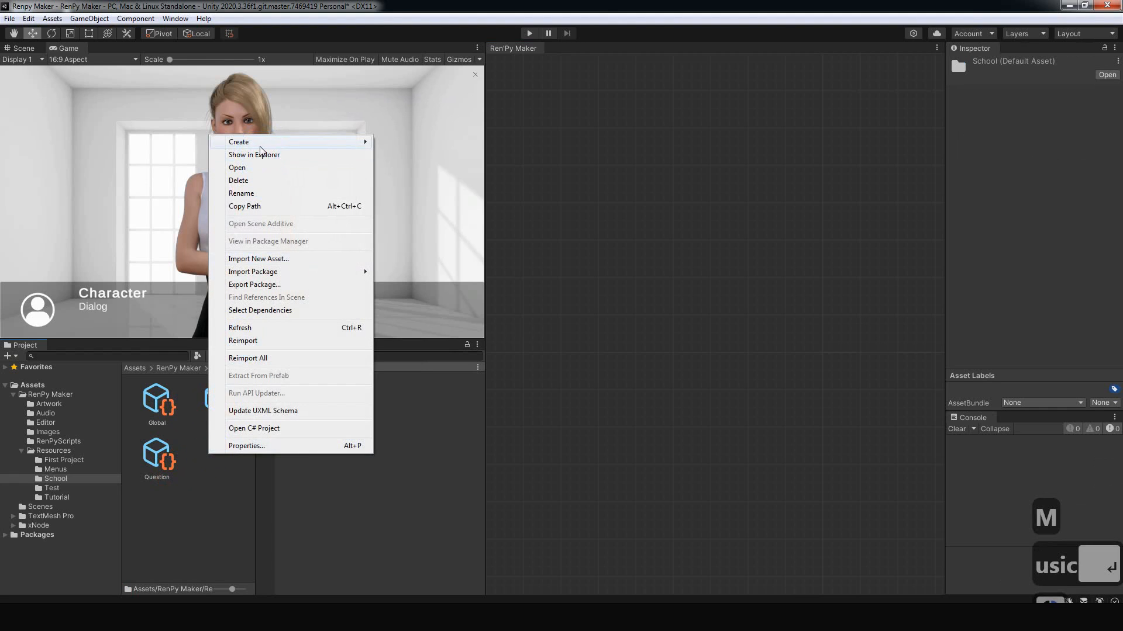
{"action": "mouse_move", "coordinate": [263, 144]}
{"action": "left_click", "coordinate": [411, 109]}
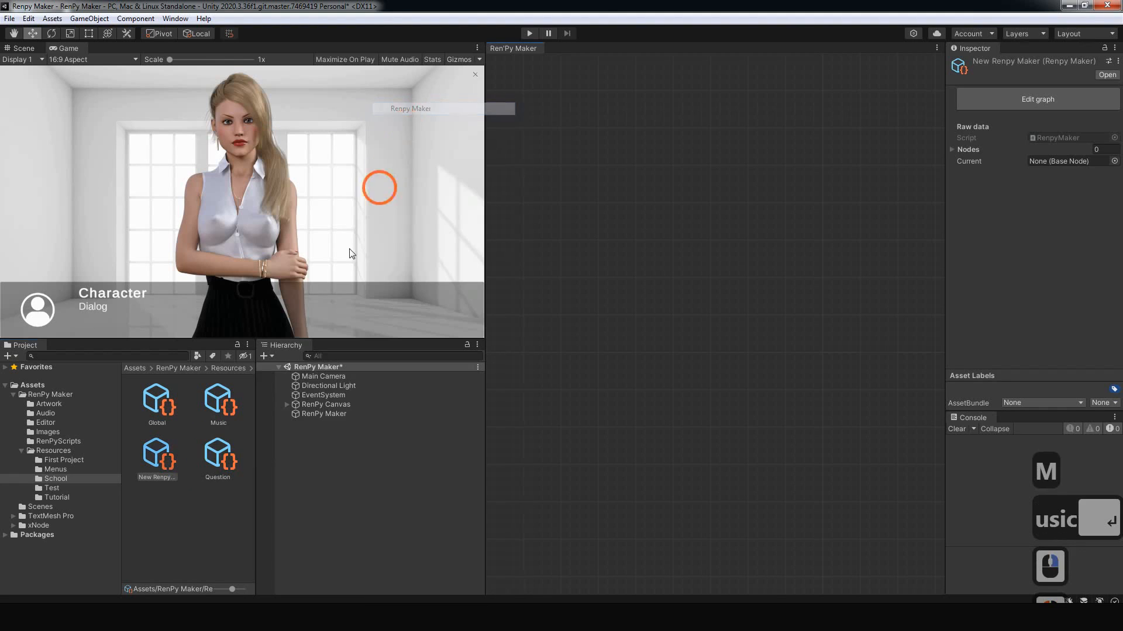
{"action": "left_click", "coordinate": [162, 478]}
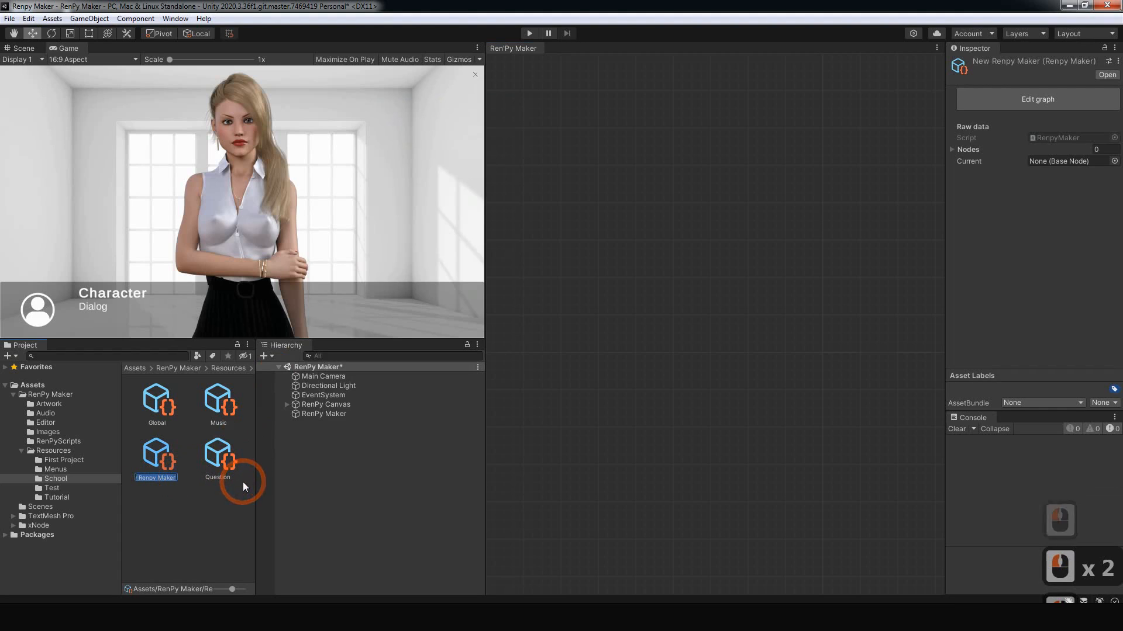
{"action": "type", "text": "Michael"}
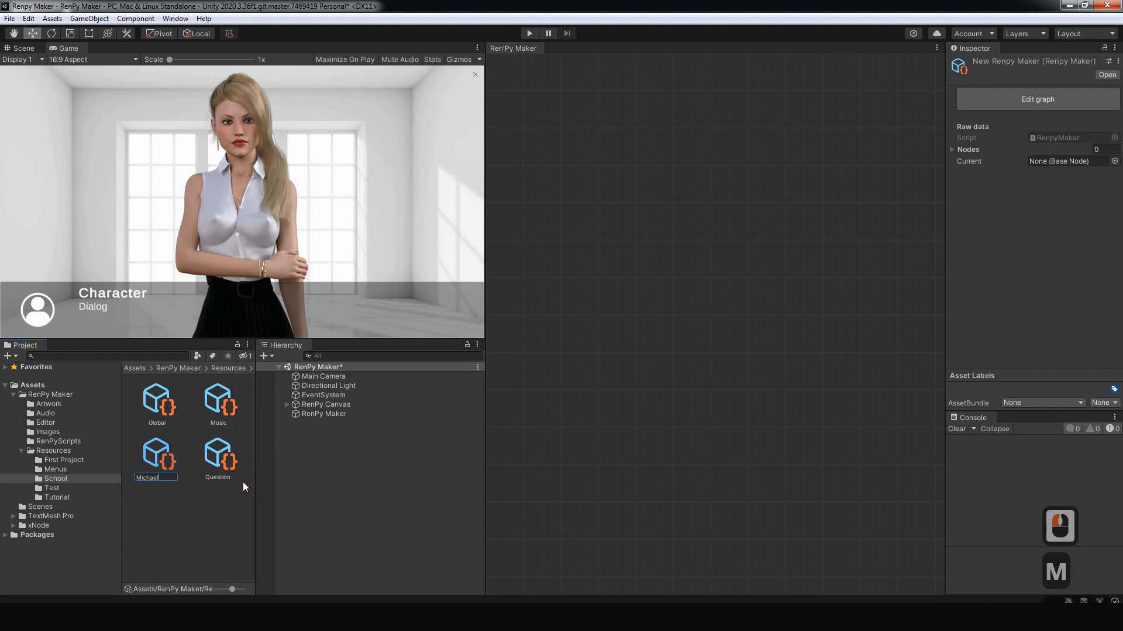
{"action": "key", "text": "Return"}
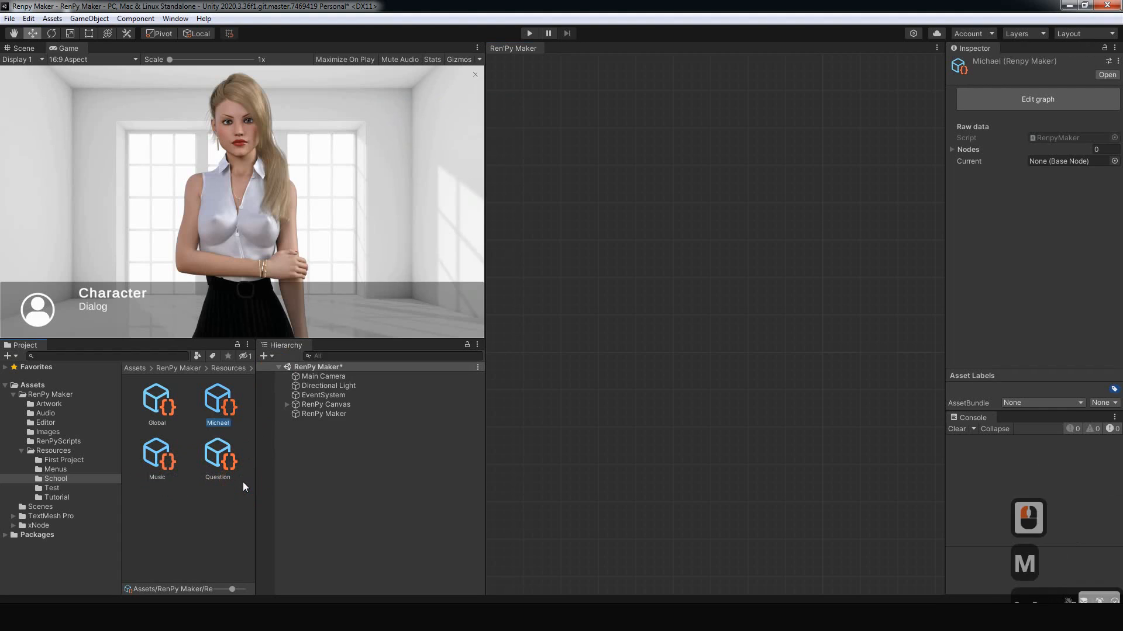
Step: Add a Renpy Maker graph named Lucy to the School folder and select the Global graph
{"action": "right_click", "coordinate": [170, 495]}
{"action": "mouse_move", "coordinate": [223, 202]}
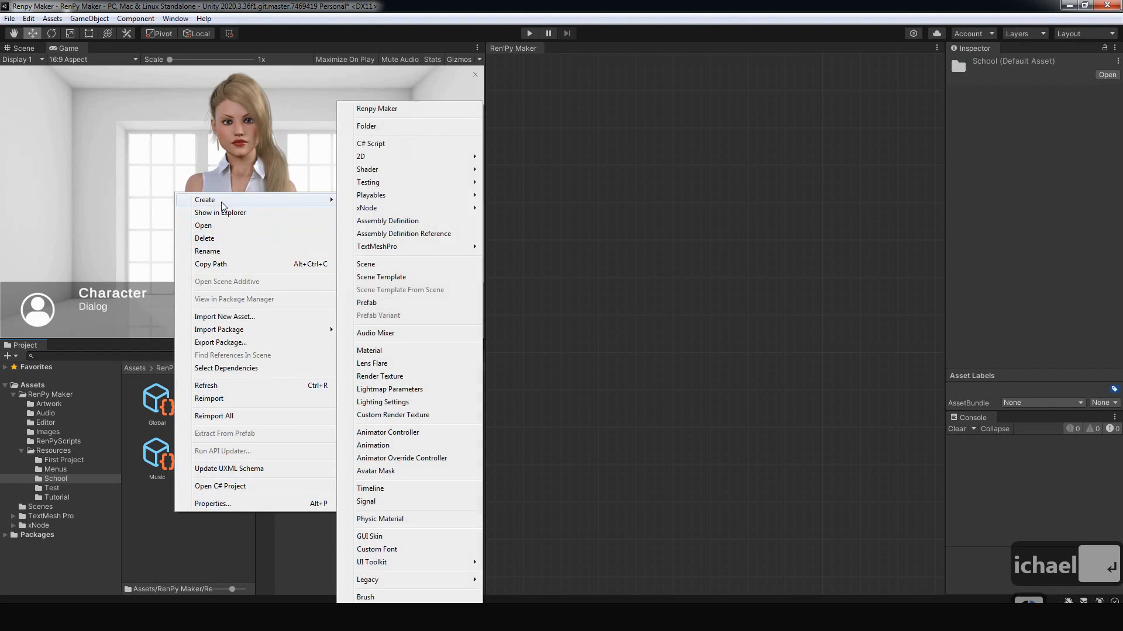
{"action": "left_click", "coordinate": [374, 109]}
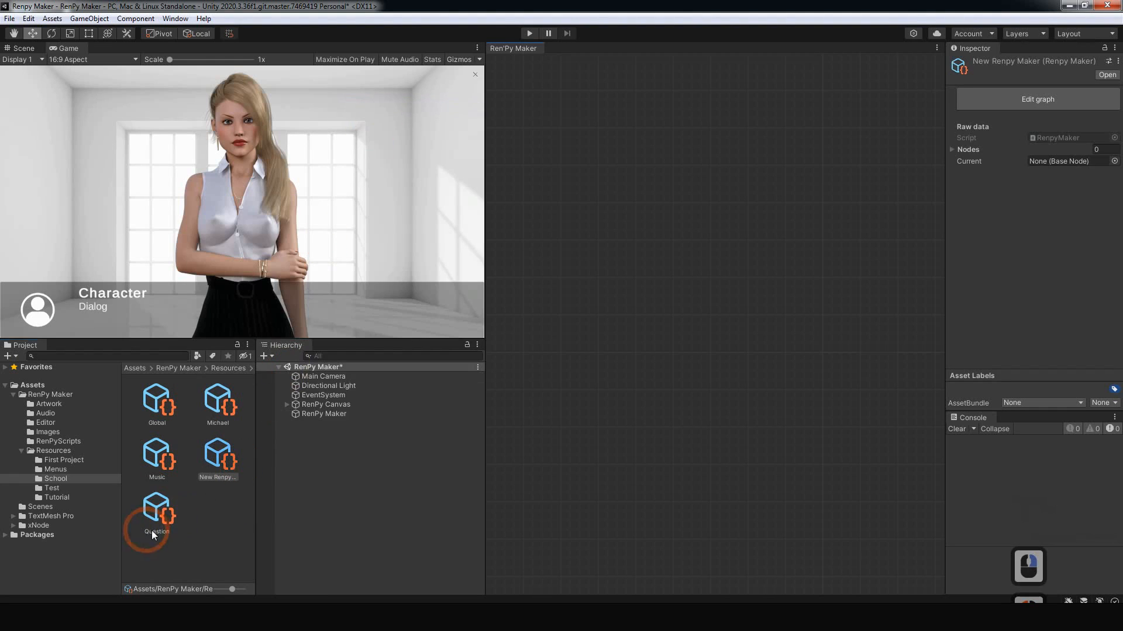
{"action": "left_click", "coordinate": [213, 481]}
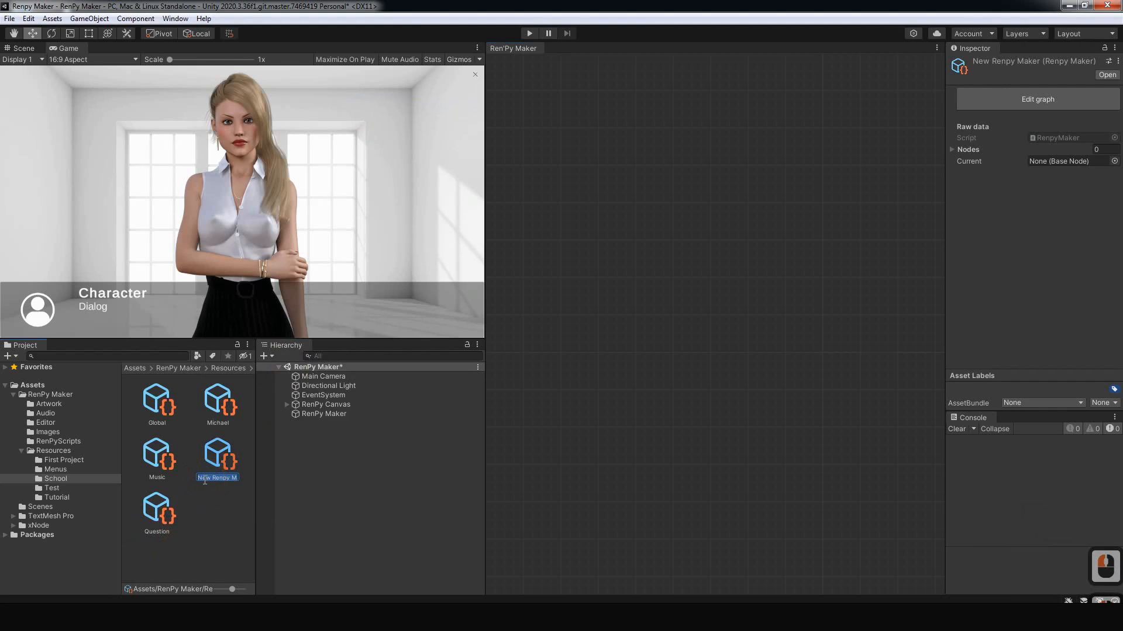
{"action": "type", "text": "Lucy"}
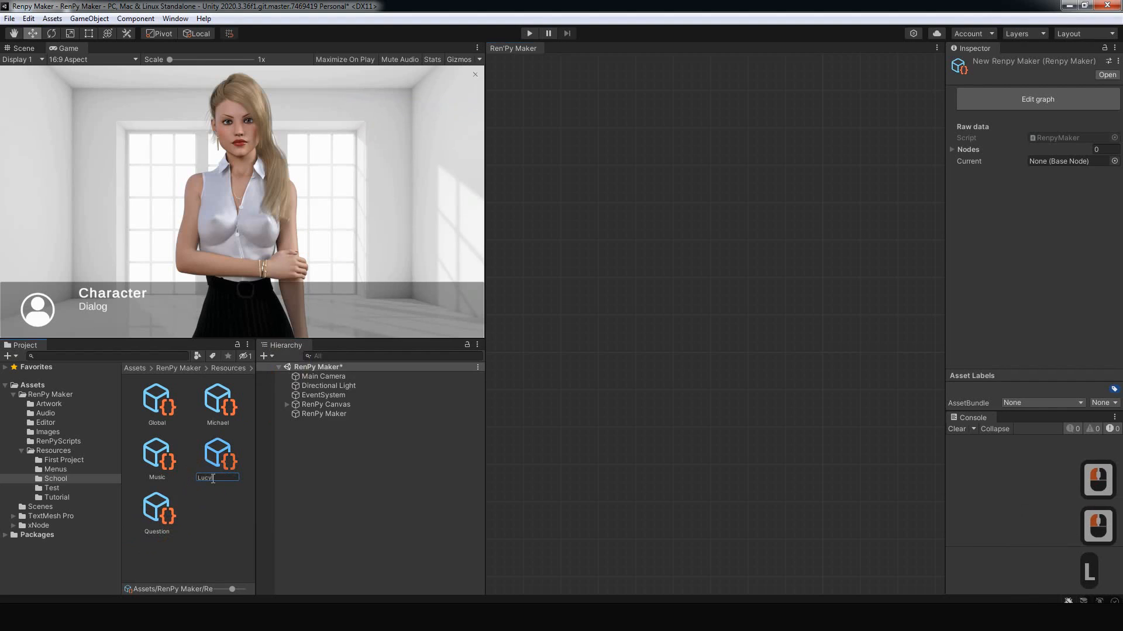
{"action": "key", "text": "Return"}
{"action": "left_click", "coordinate": [228, 528]}
{"action": "left_click", "coordinate": [151, 401]}
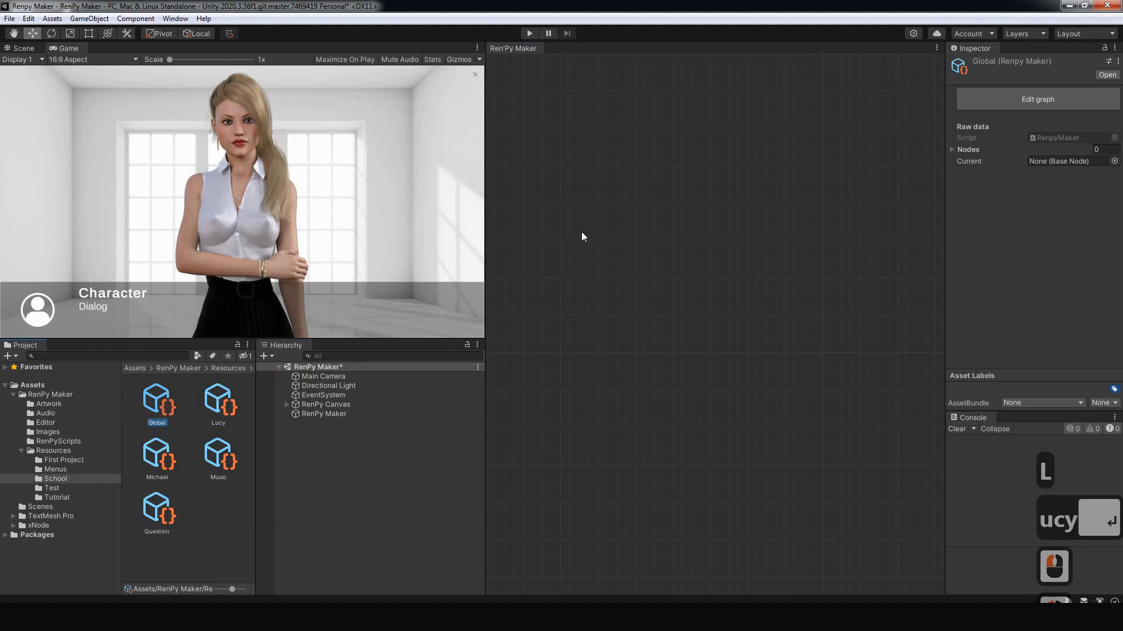
Step: Add a Character node near the upper-left corner of the open graph and name the character Cindy
{"action": "right_click", "coordinate": [562, 175]}
{"action": "left_click", "coordinate": [584, 183]}
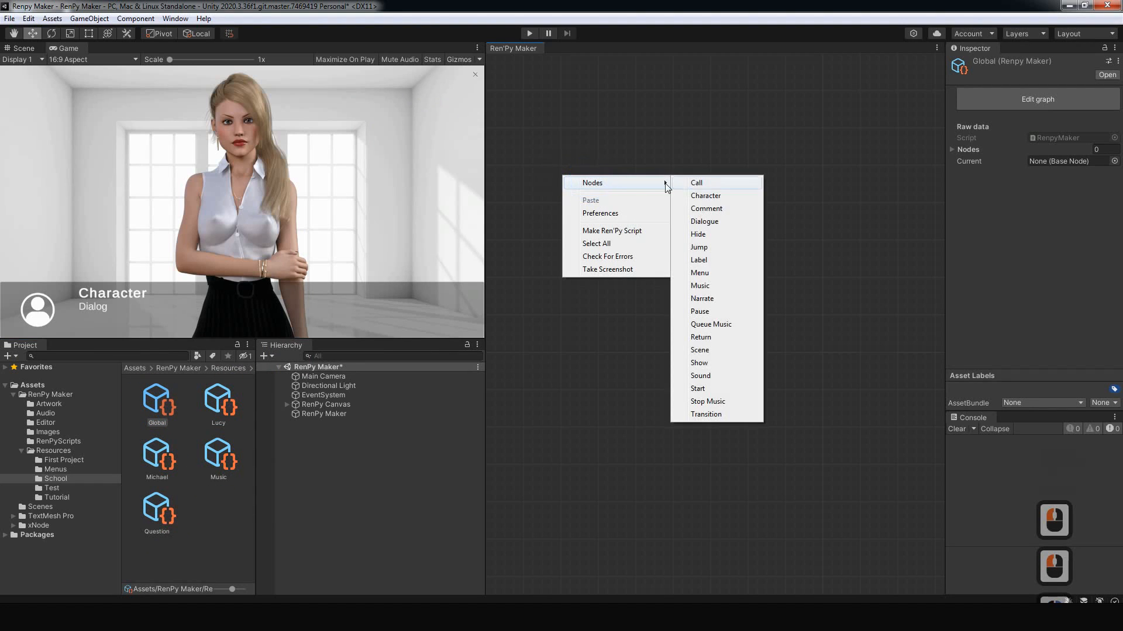
{"action": "left_click", "coordinate": [704, 195]}
{"action": "left_click_drag", "start_coordinate": [625, 188], "coordinate": [580, 103]}
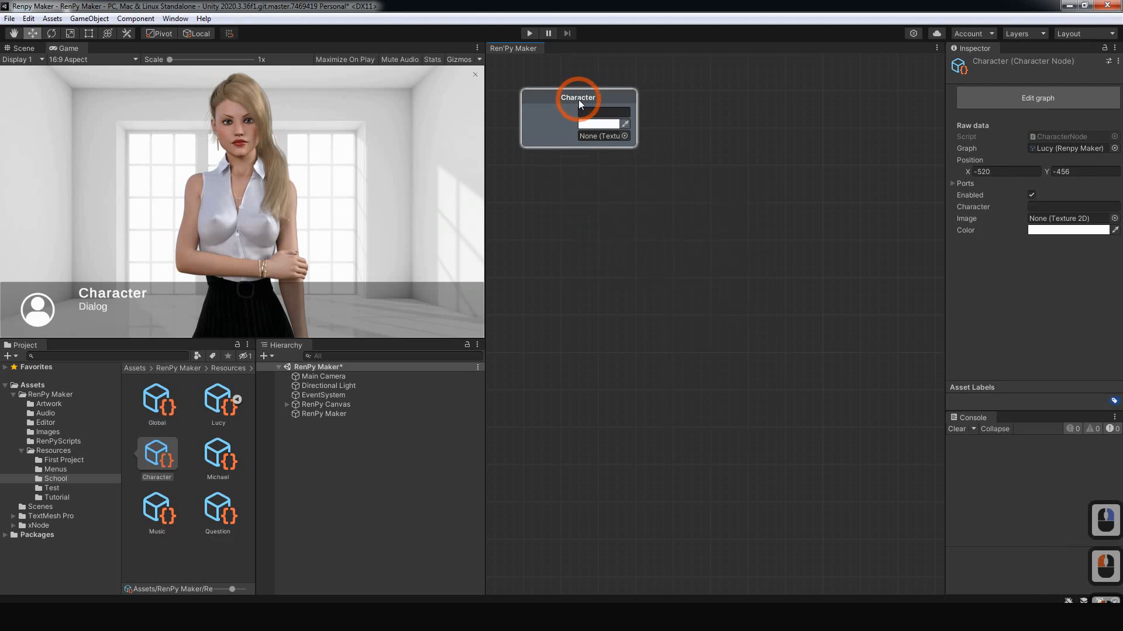
{"action": "left_click", "coordinate": [604, 113]}
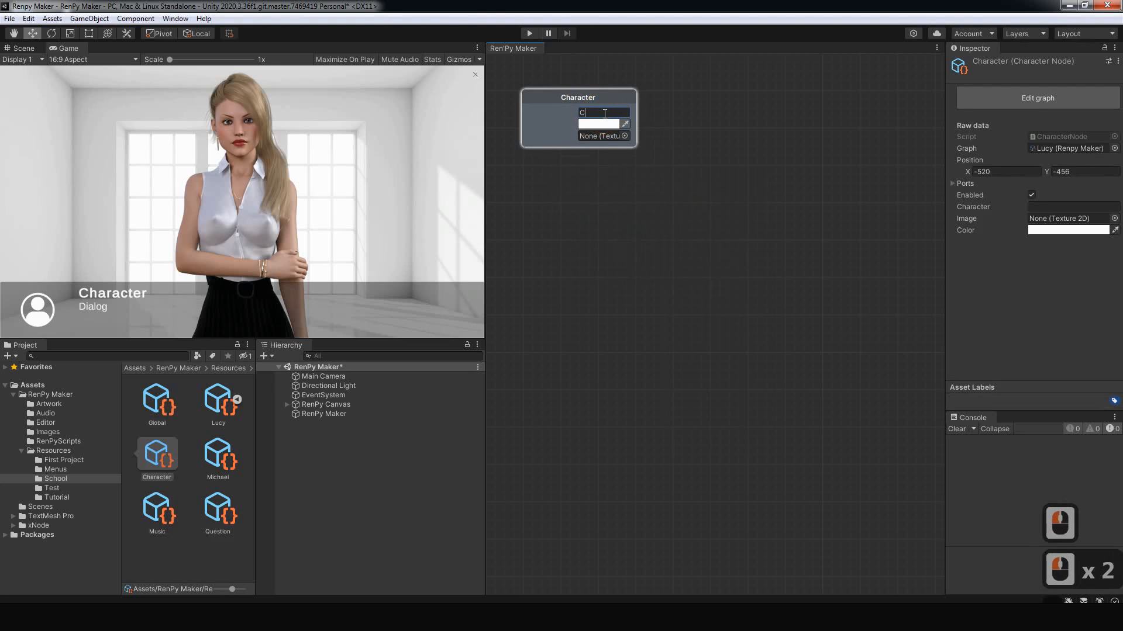
{"action": "type", "text": "Cindy"}
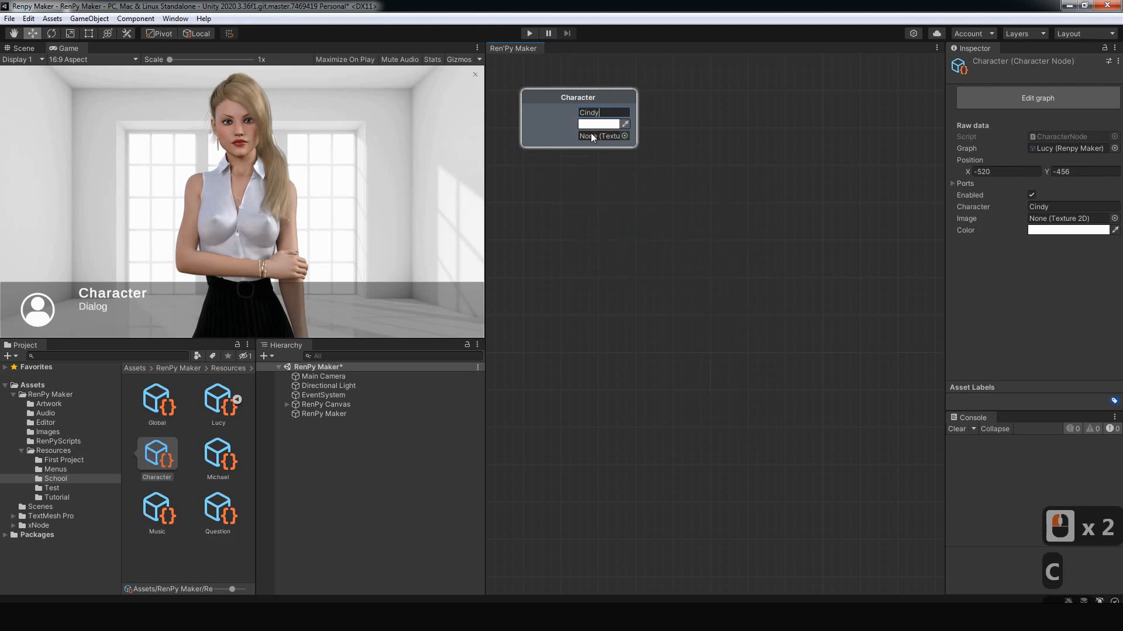
Step: Set the Cindy character's color to bright red and move its node slightly lower in the graph
{"action": "left_click", "coordinate": [598, 124]}
{"action": "left_click_drag", "start_coordinate": [678, 231], "coordinate": [694, 186]}
{"action": "left_click", "coordinate": [728, 118]}
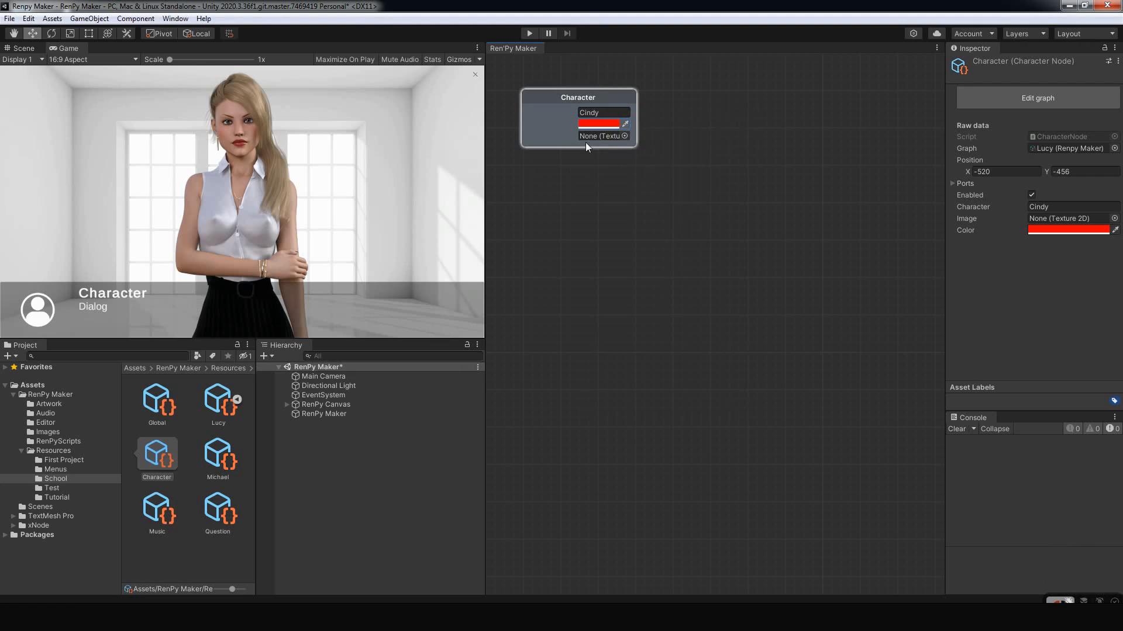
{"action": "left_click_drag", "start_coordinate": [592, 103], "coordinate": [592, 131]}
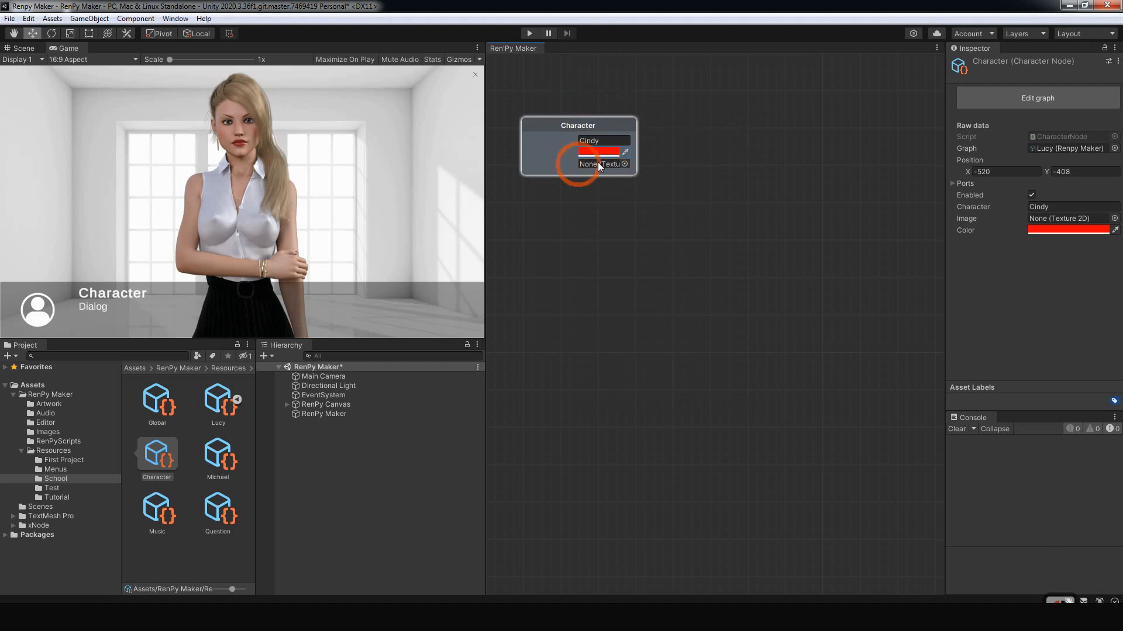
Step: Assign the side_cindy image to the Cindy node and move the node back up near the graph's upper edge
{"action": "left_click", "coordinate": [37, 431]}
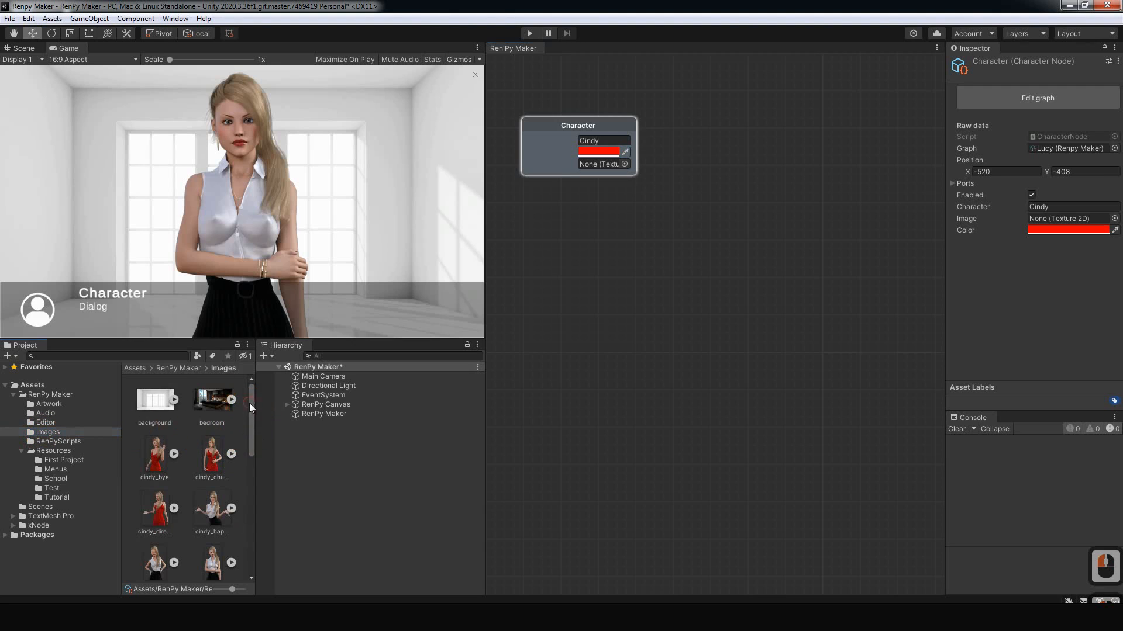
{"action": "left_click_drag", "start_coordinate": [249, 402], "coordinate": [255, 517]}
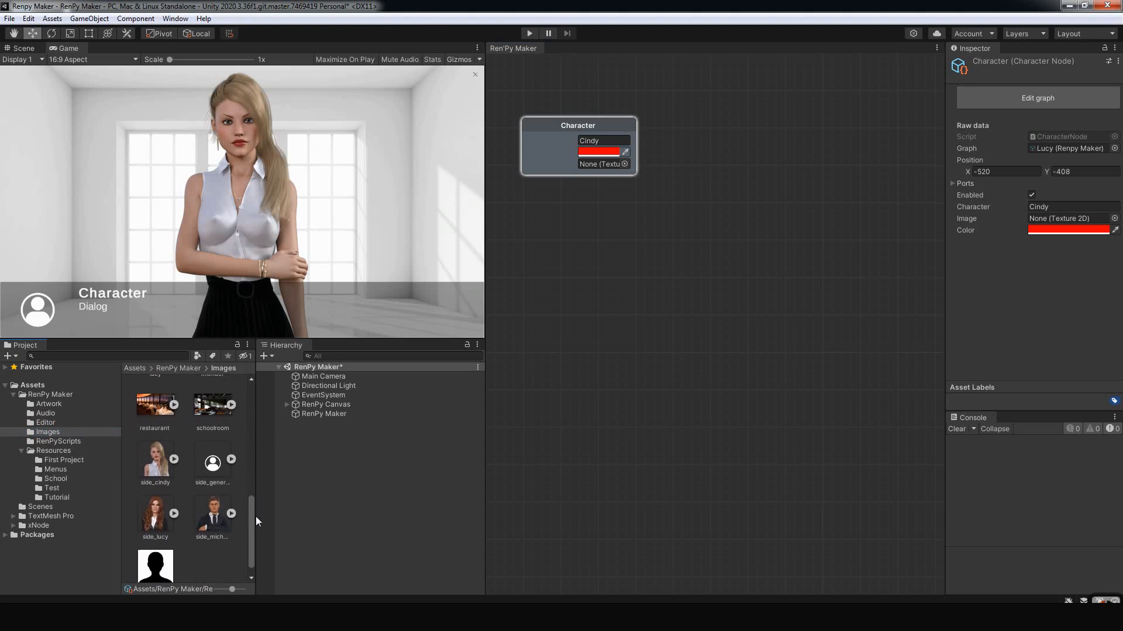
{"action": "left_click_drag", "start_coordinate": [155, 463], "coordinate": [548, 247]}
{"action": "left_click_drag", "start_coordinate": [606, 165], "coordinate": [605, 165]}
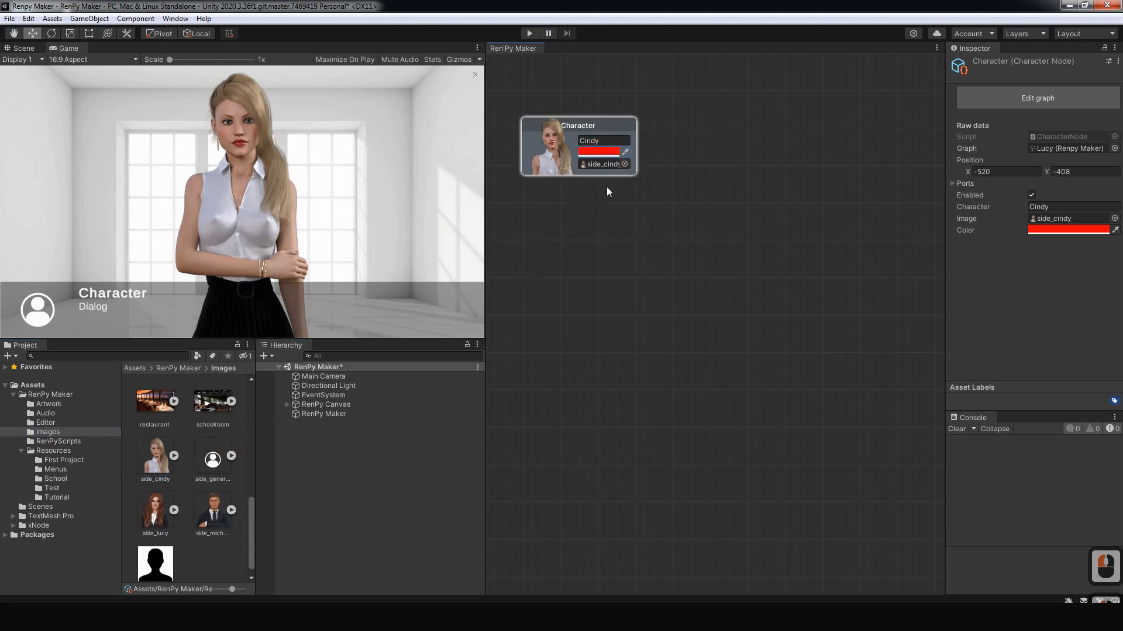
{"action": "left_click_drag", "start_coordinate": [579, 124], "coordinate": [579, 96]}
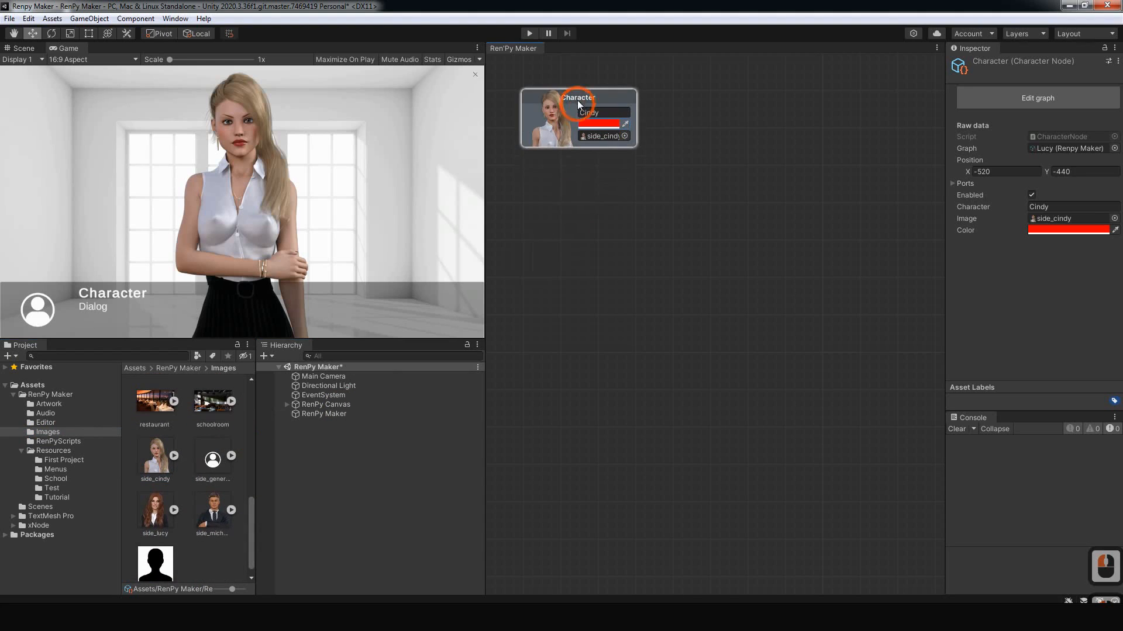
Step: Copy the Cindy character node and paste two copies below it in the graph
{"action": "right_click", "coordinate": [640, 193]}
{"action": "right_click", "coordinate": [616, 100]}
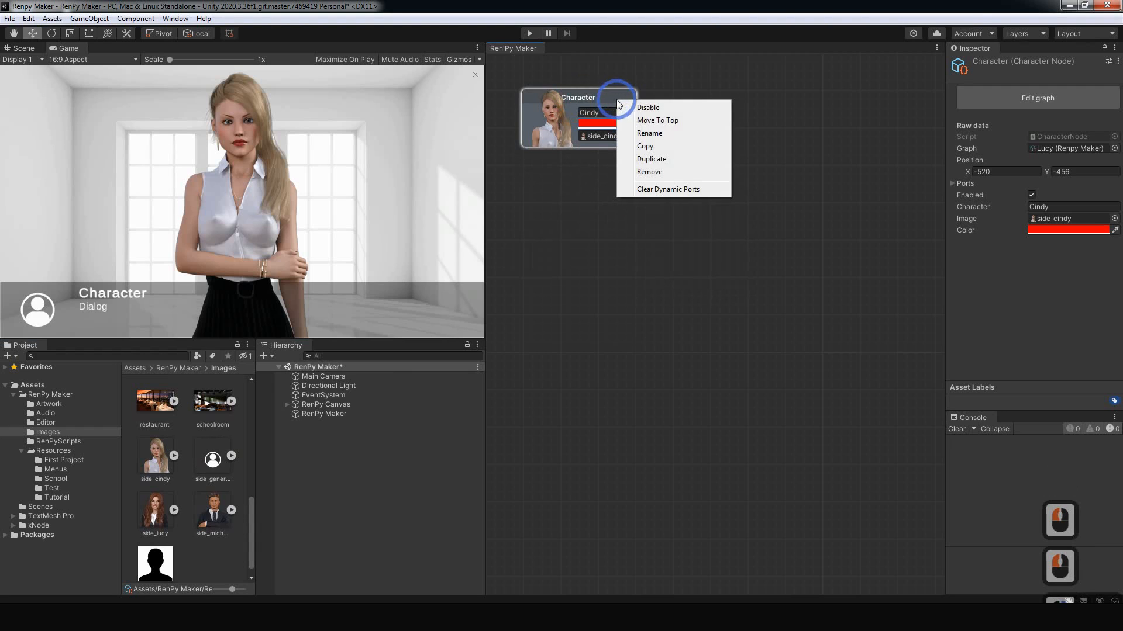
{"action": "left_click", "coordinate": [643, 147]}
{"action": "right_click", "coordinate": [591, 208]}
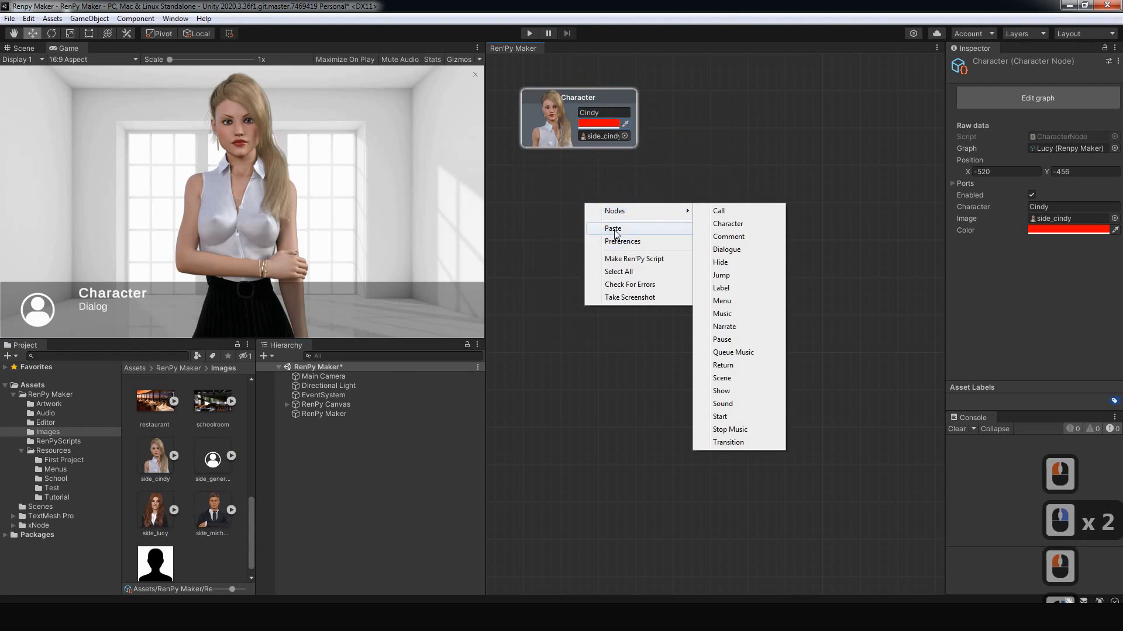
{"action": "left_click", "coordinate": [605, 229]}
{"action": "right_click", "coordinate": [625, 303]}
{"action": "left_click", "coordinate": [644, 326]}
Step: Rename the character in the middle node copy as Micheal and the one in the lowest copy as Lucy
{"action": "left_click", "coordinate": [677, 234]}
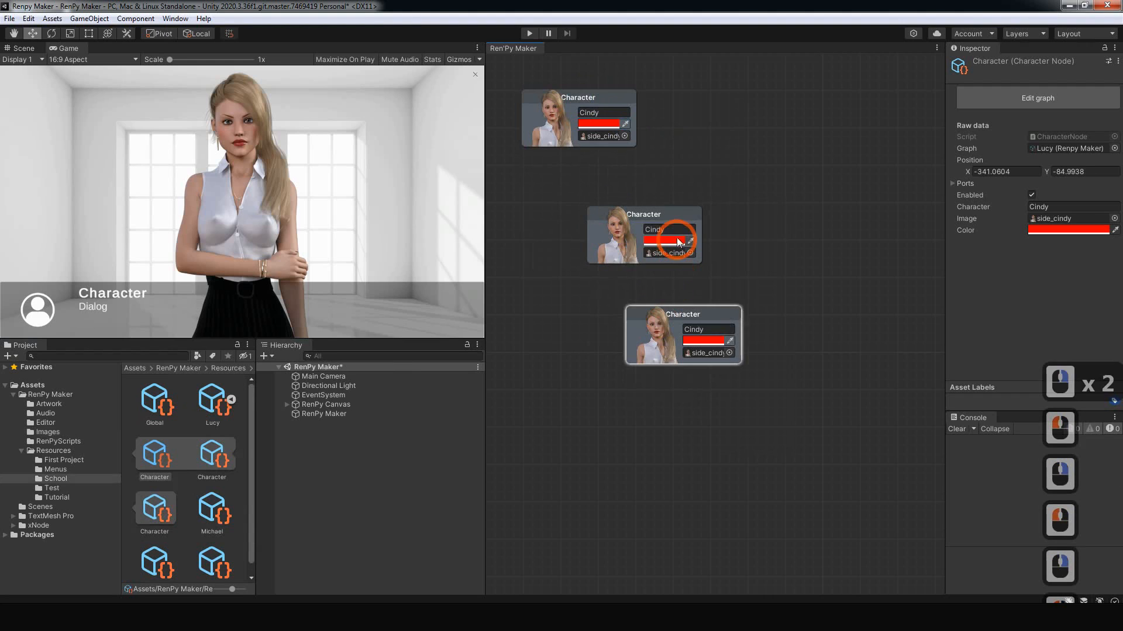
{"action": "left_click", "coordinate": [720, 232]}
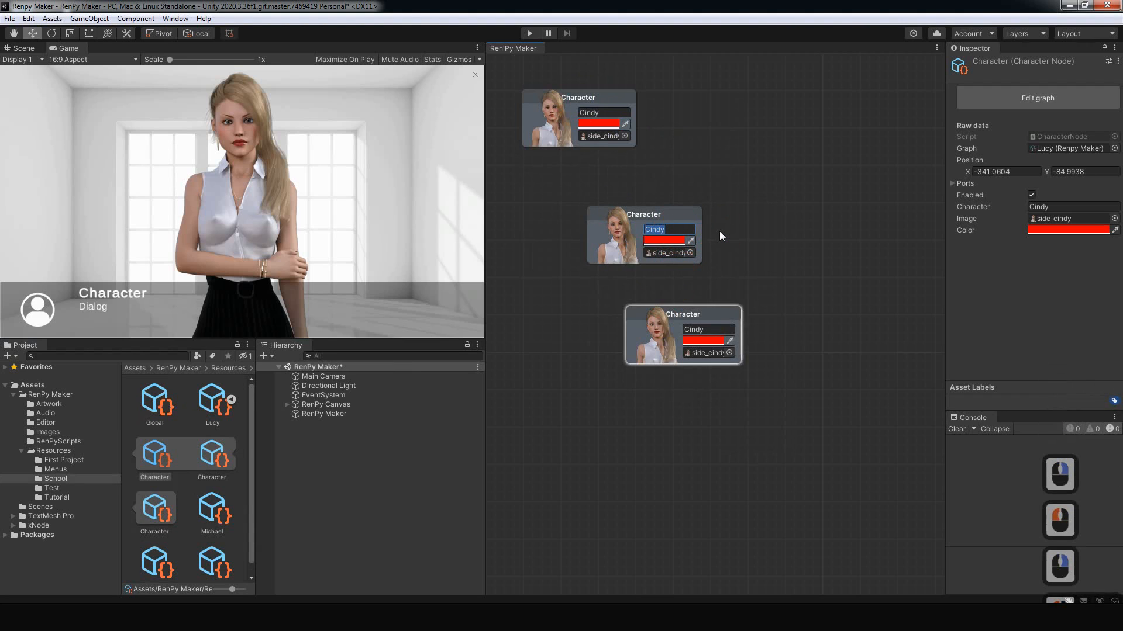
{"action": "type", "text": "c"}
{"action": "key", "text": "BackSpace"}
{"action": "type", "text": "Micheal"}
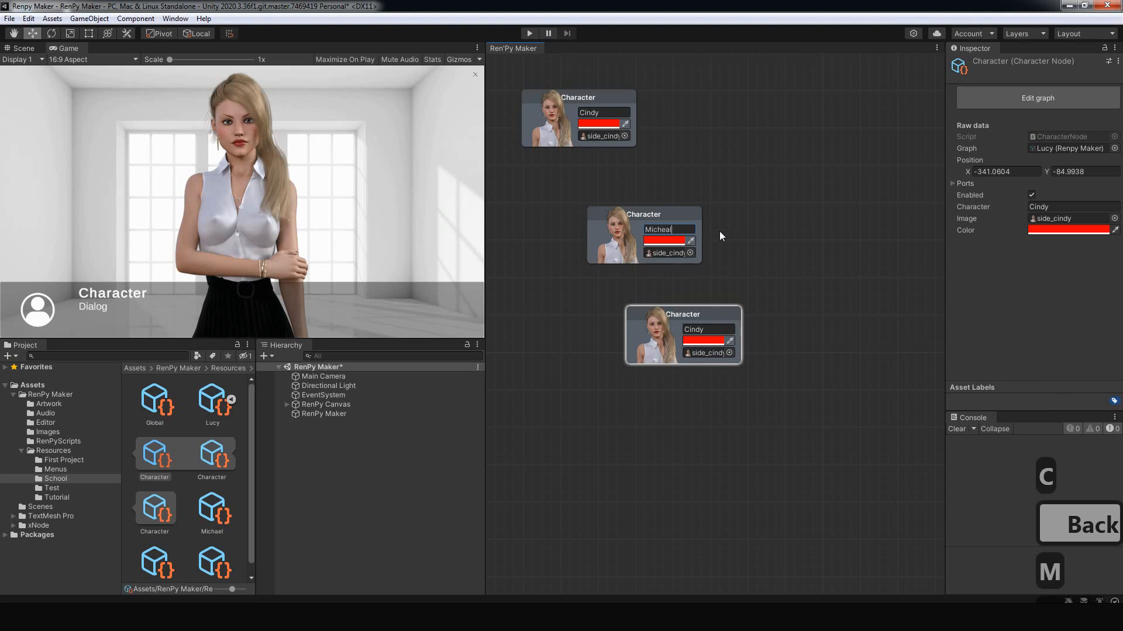
{"action": "left_click", "coordinate": [709, 329]}
{"action": "type", "text": "Lucy"}
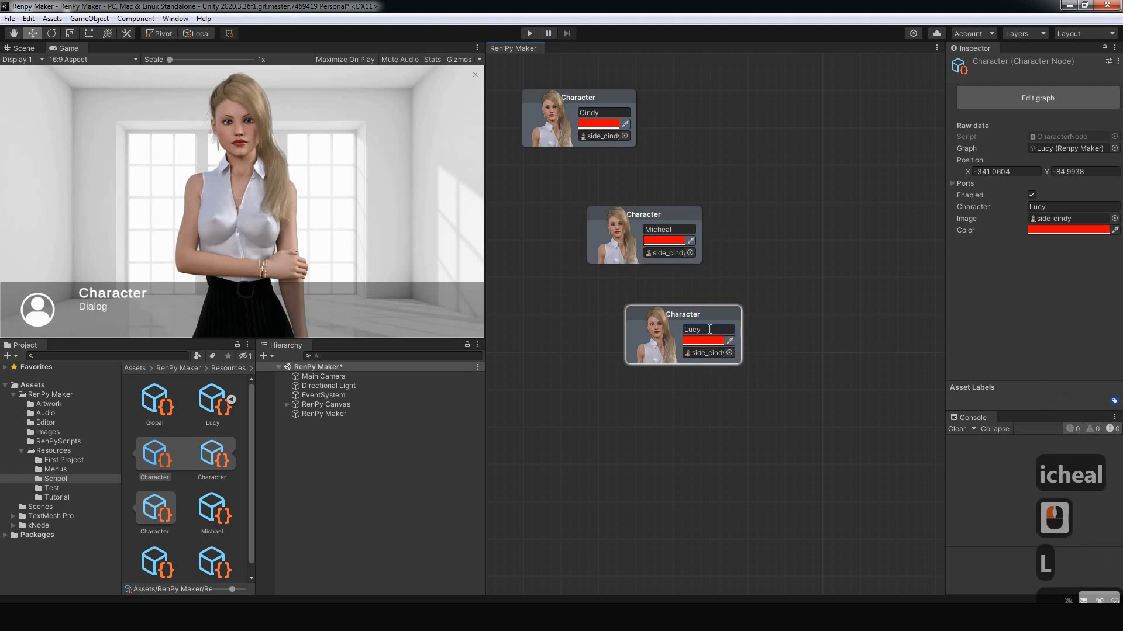
{"action": "key", "text": "Return"}
Step: Change the Micheal character's color to blue, hexadecimal 000BFF
{"action": "left_click", "coordinate": [675, 240]}
{"action": "left_click", "coordinate": [729, 317]}
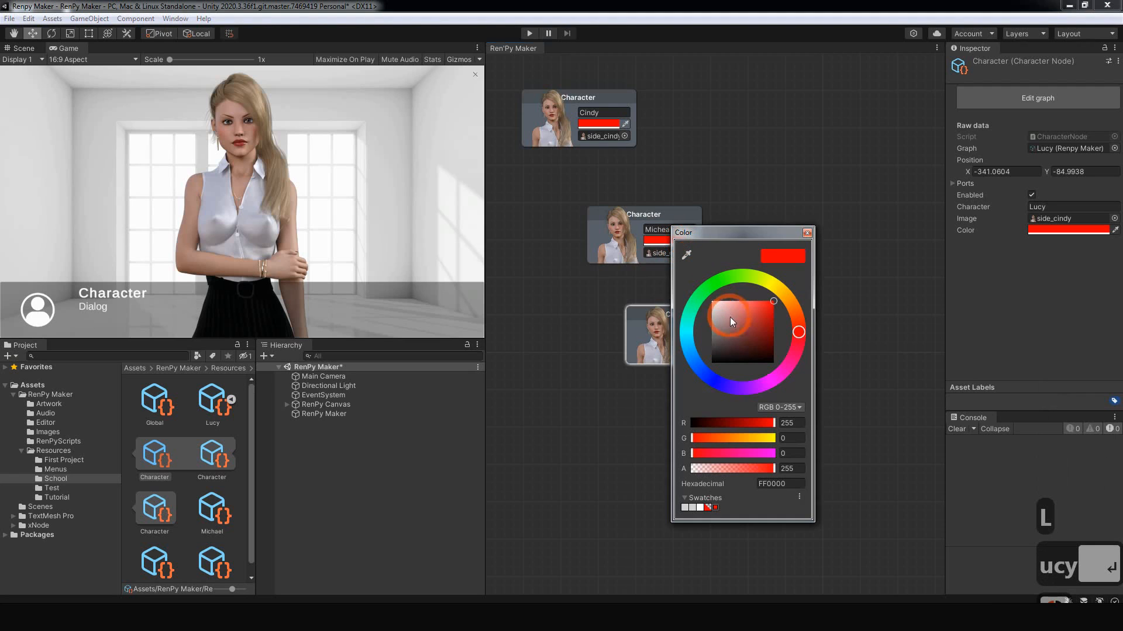
{"action": "left_click", "coordinate": [712, 377]}
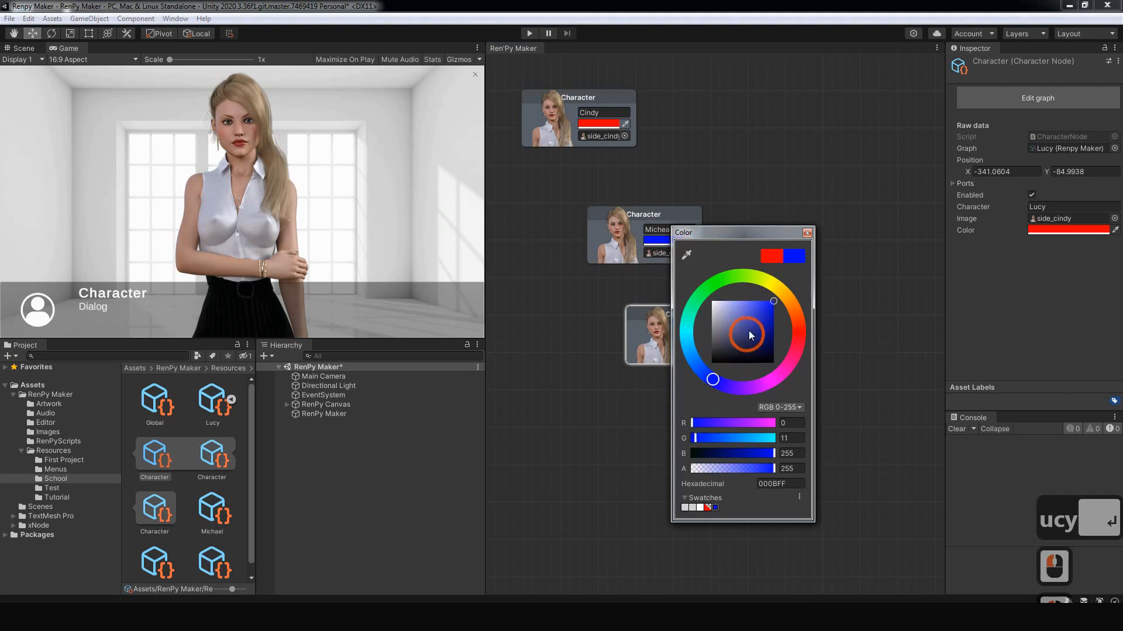
{"action": "left_click", "coordinate": [806, 237]}
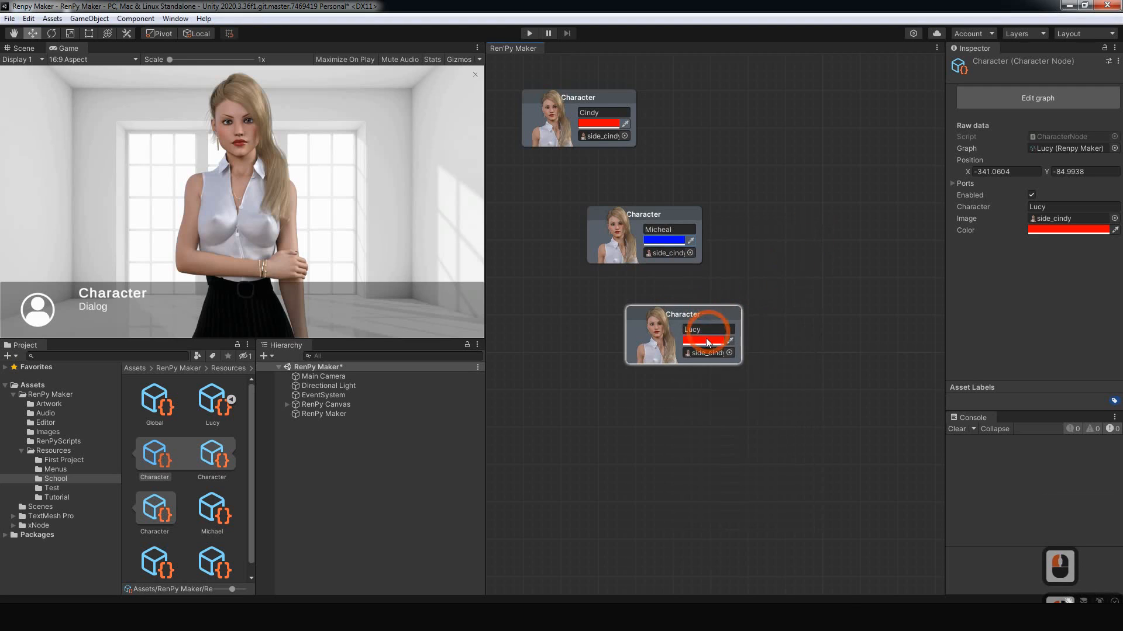
Step: Change the Lucy character's color to yellow
{"action": "left_click", "coordinate": [706, 340]}
{"action": "left_click", "coordinate": [749, 382]}
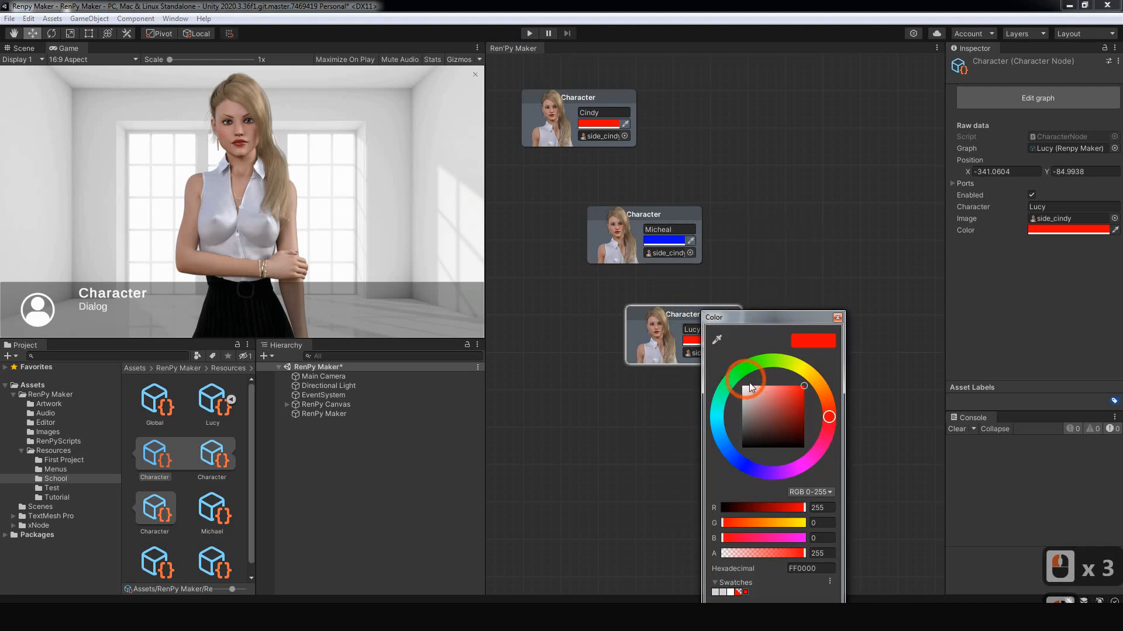
{"action": "left_click", "coordinate": [805, 374]}
{"action": "left_click", "coordinate": [781, 402]}
{"action": "left_click", "coordinate": [837, 317]}
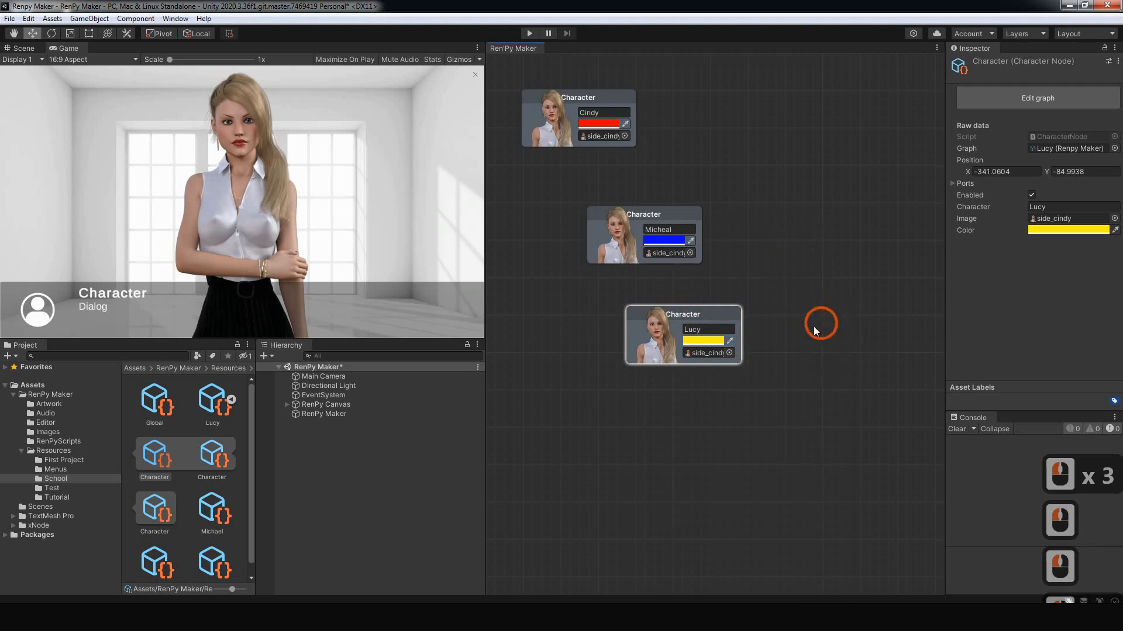
Step: Assign Michael's side portrait from the Images folder to the Micheal node and the side_lucy image to the Lucy node
{"action": "double_click", "coordinate": [41, 432]}
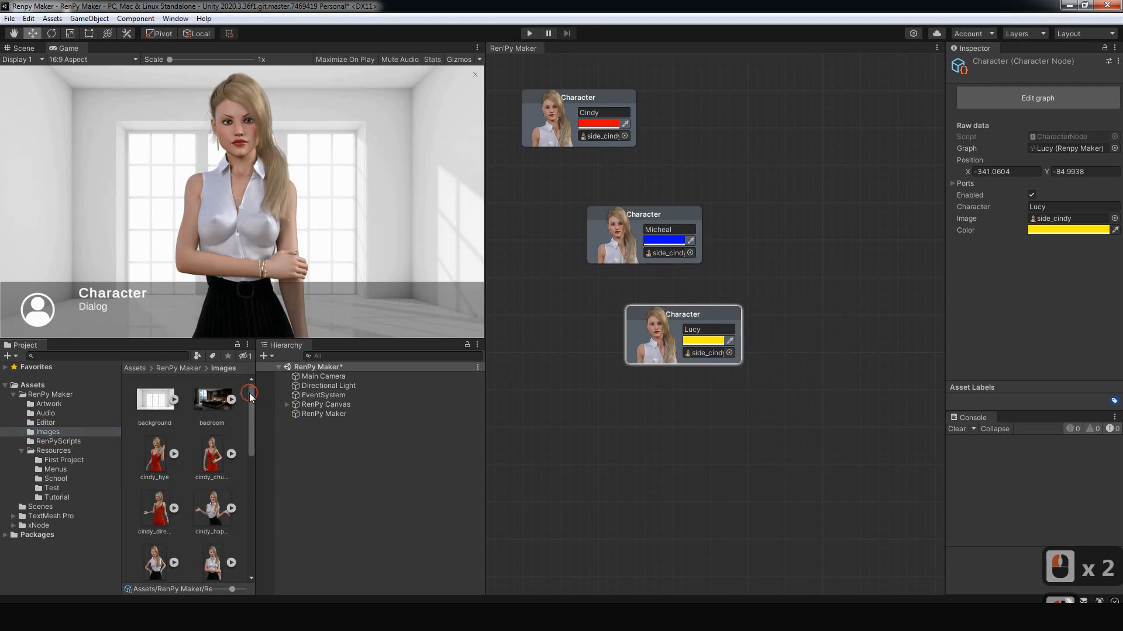
{"action": "left_click_drag", "start_coordinate": [250, 396], "coordinate": [670, 255]}
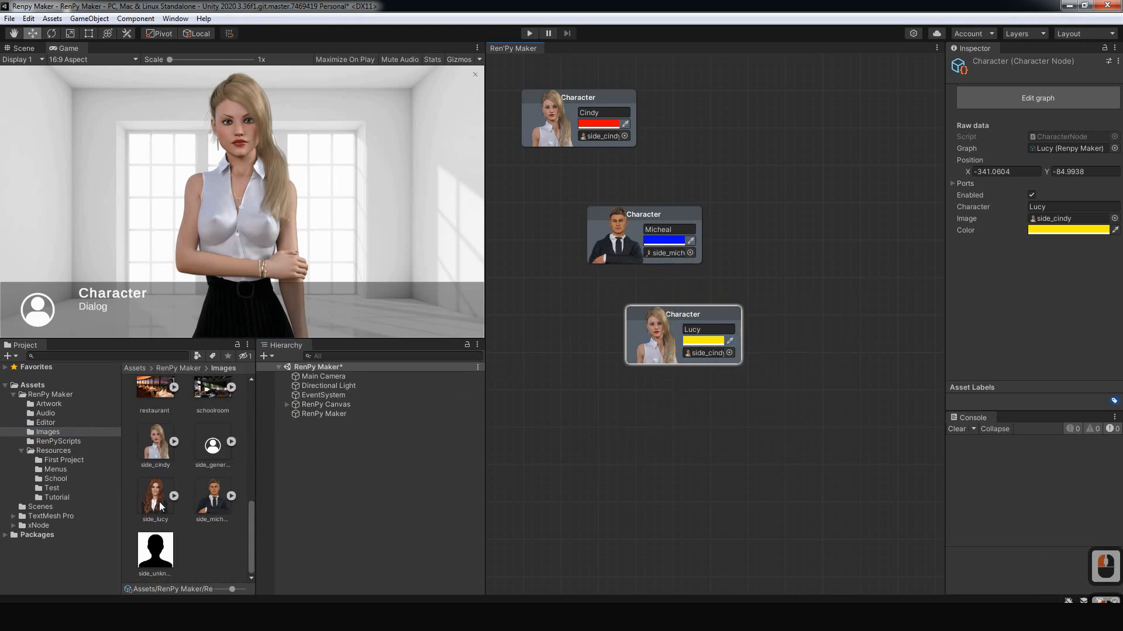
{"action": "left_click_drag", "start_coordinate": [159, 502], "coordinate": [705, 355]}
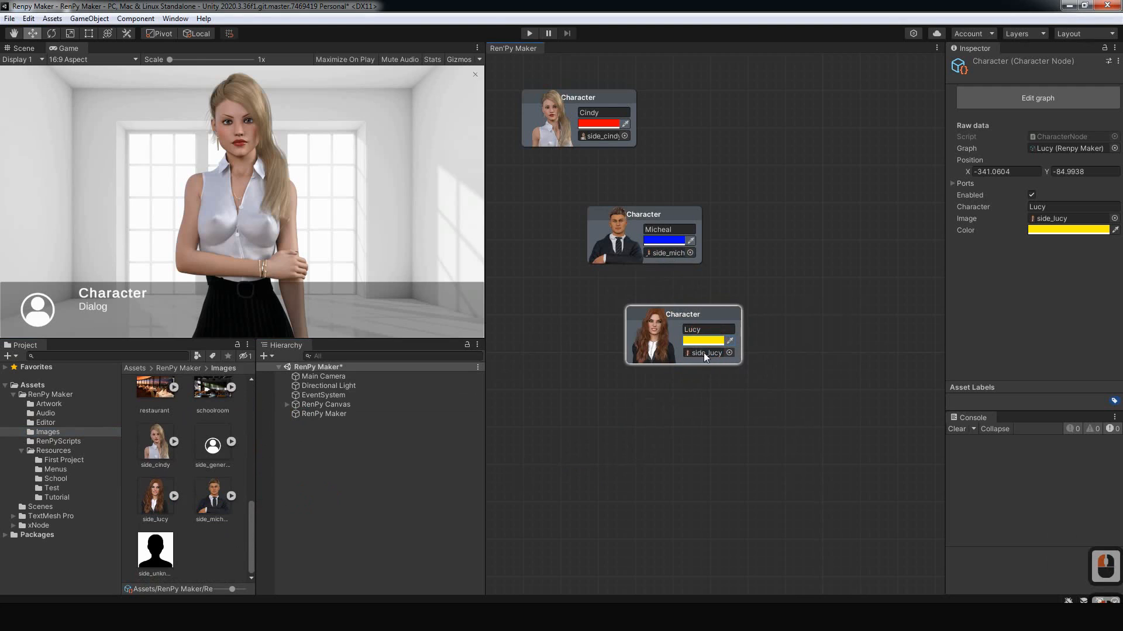
Step: Line up the Micheal and Lucy nodes in a row beside Cindy and collapse the Lucy graph's nodes in the School folder
{"action": "left_click_drag", "start_coordinate": [638, 215], "coordinate": [709, 101]}
{"action": "left_click_drag", "start_coordinate": [666, 329], "coordinate": [835, 97]}
{"action": "left_click", "coordinate": [745, 198]}
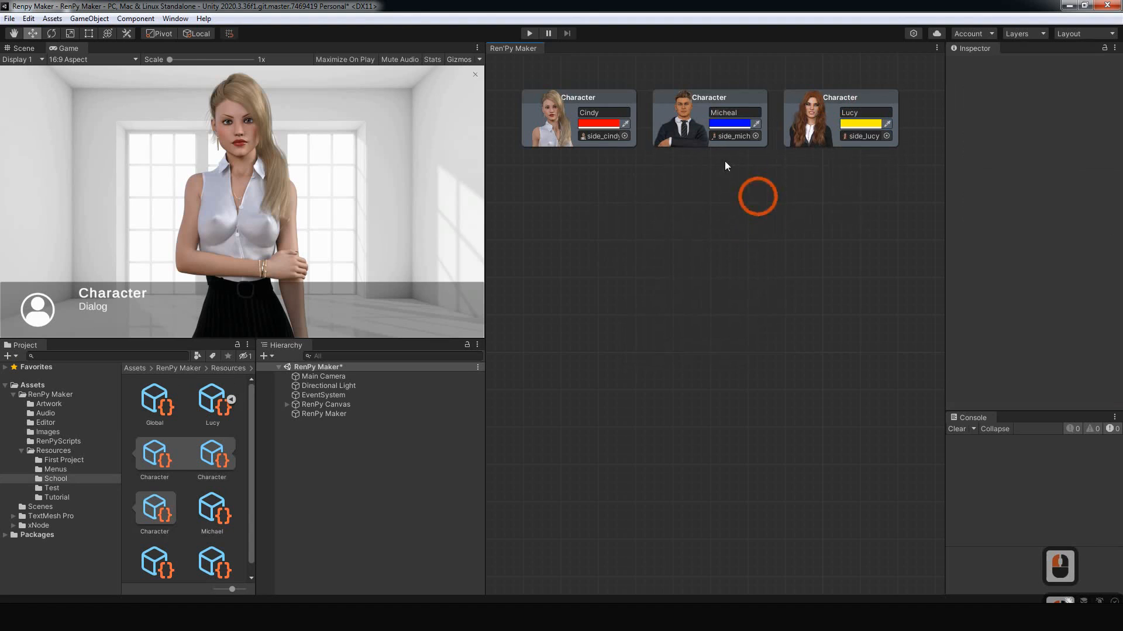
{"action": "left_click", "coordinate": [872, 132]}
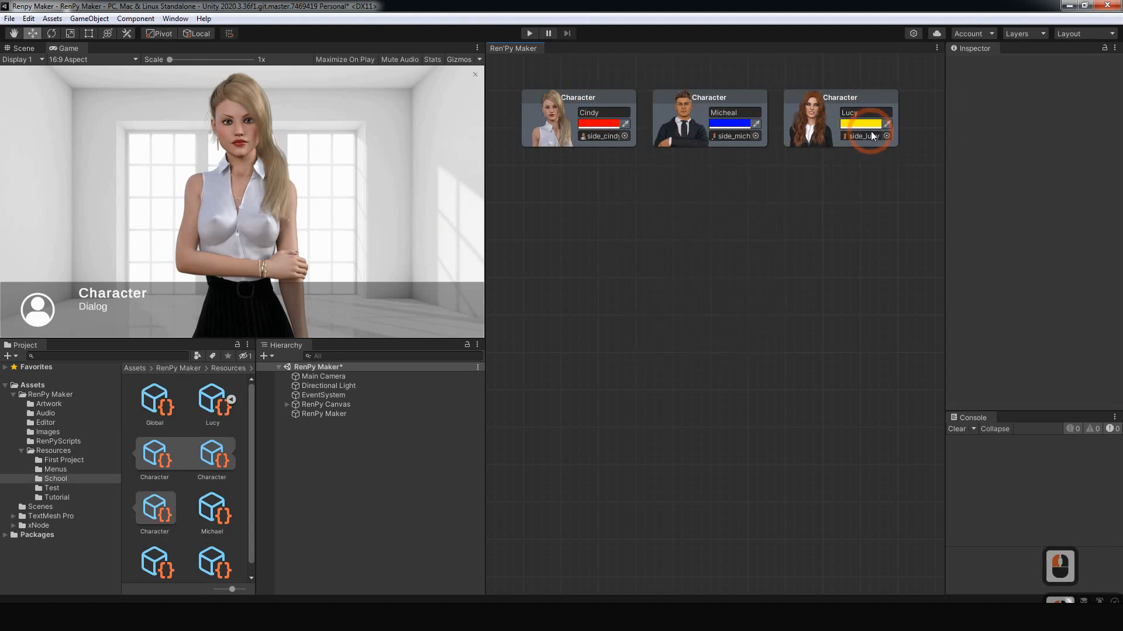
{"action": "left_click", "coordinate": [231, 400]}
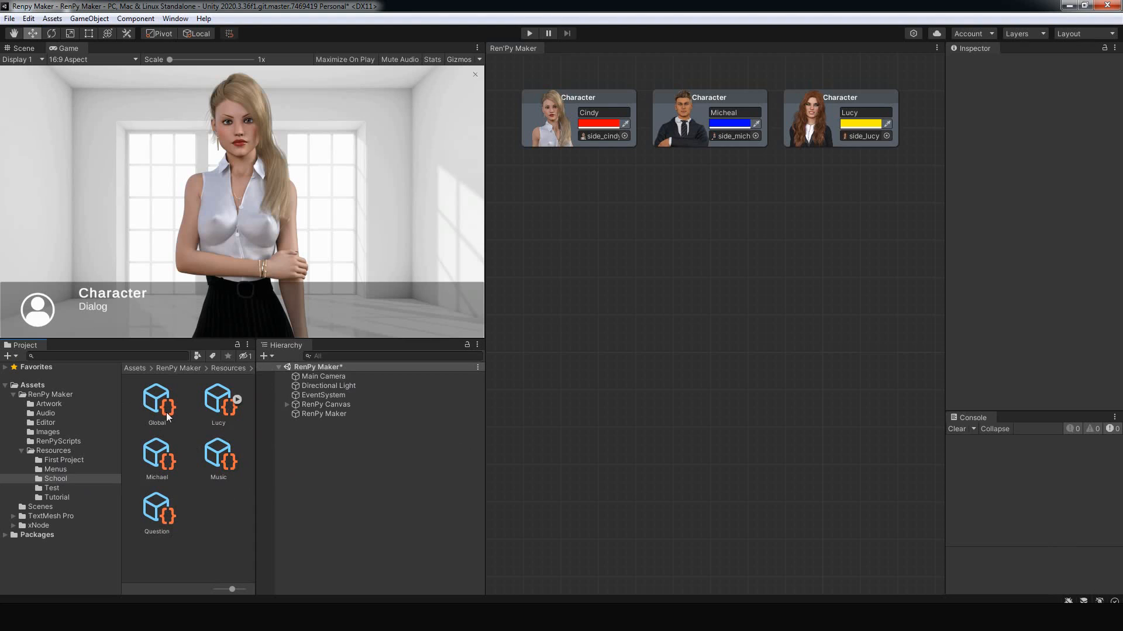
Step: Open the Question graph and add a Start node near its upper-left corner
{"action": "double_click", "coordinate": [156, 515]}
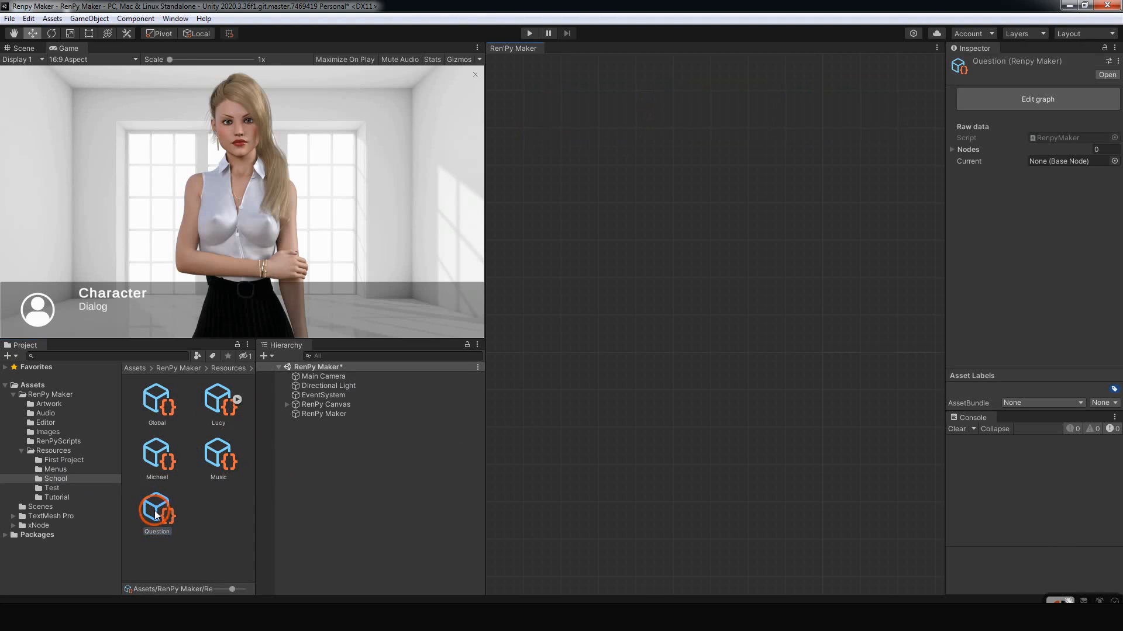
{"action": "left_click", "coordinate": [515, 407]}
{"action": "right_click", "coordinate": [587, 262]}
{"action": "left_click", "coordinate": [603, 270]}
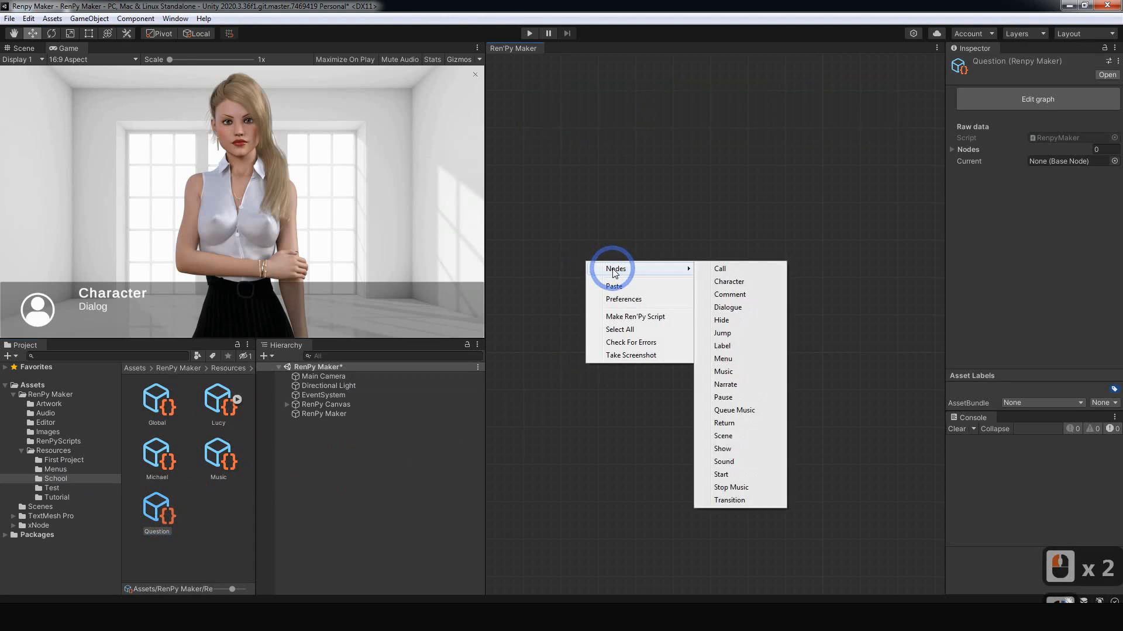
{"action": "left_click", "coordinate": [721, 473]}
{"action": "left_click_drag", "start_coordinate": [638, 270], "coordinate": [569, 108]}
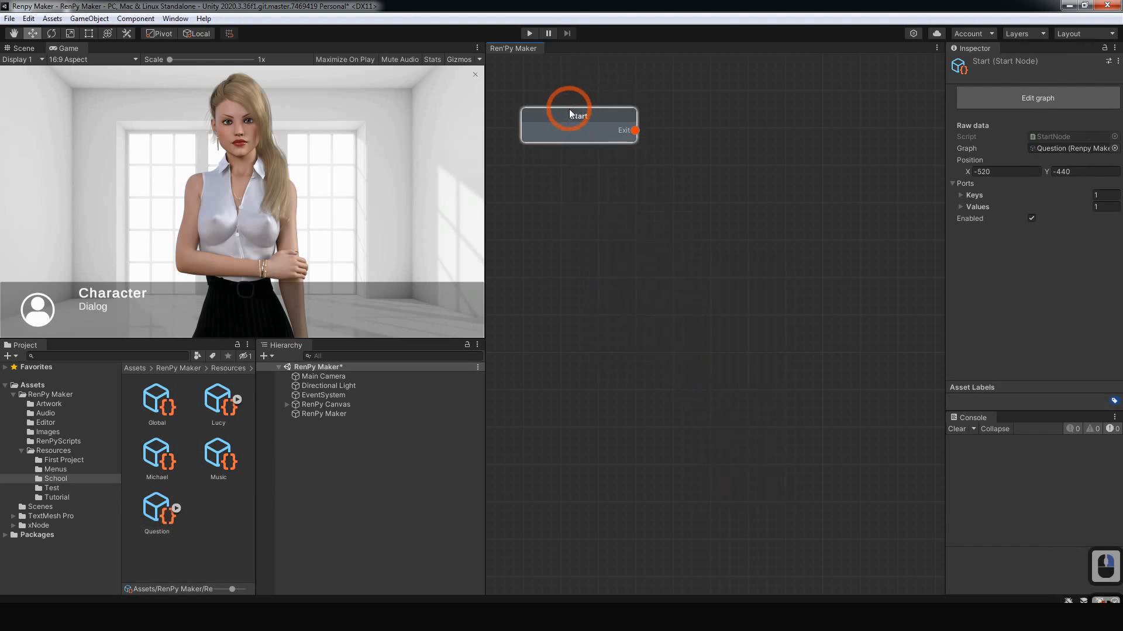
Step: Add a Scene node directly below the Start node and set its image to bedroom from the Images folder
{"action": "right_click", "coordinate": [612, 244]}
{"action": "mouse_move", "coordinate": [657, 250]}
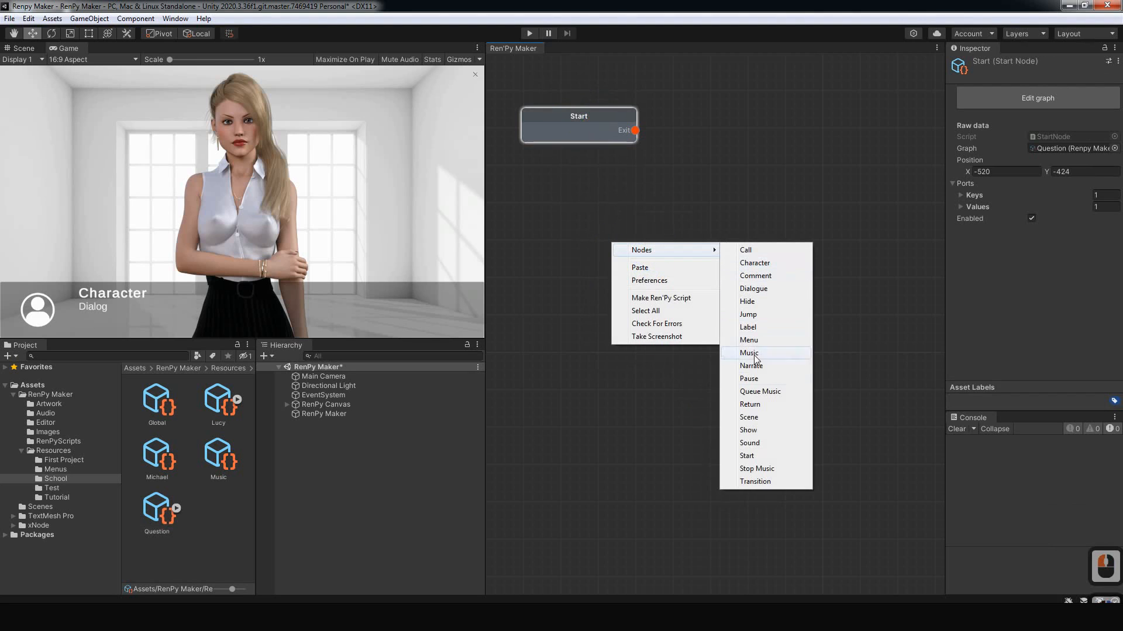
{"action": "left_click", "coordinate": [749, 417]}
{"action": "left_click_drag", "start_coordinate": [677, 255], "coordinate": [588, 169]}
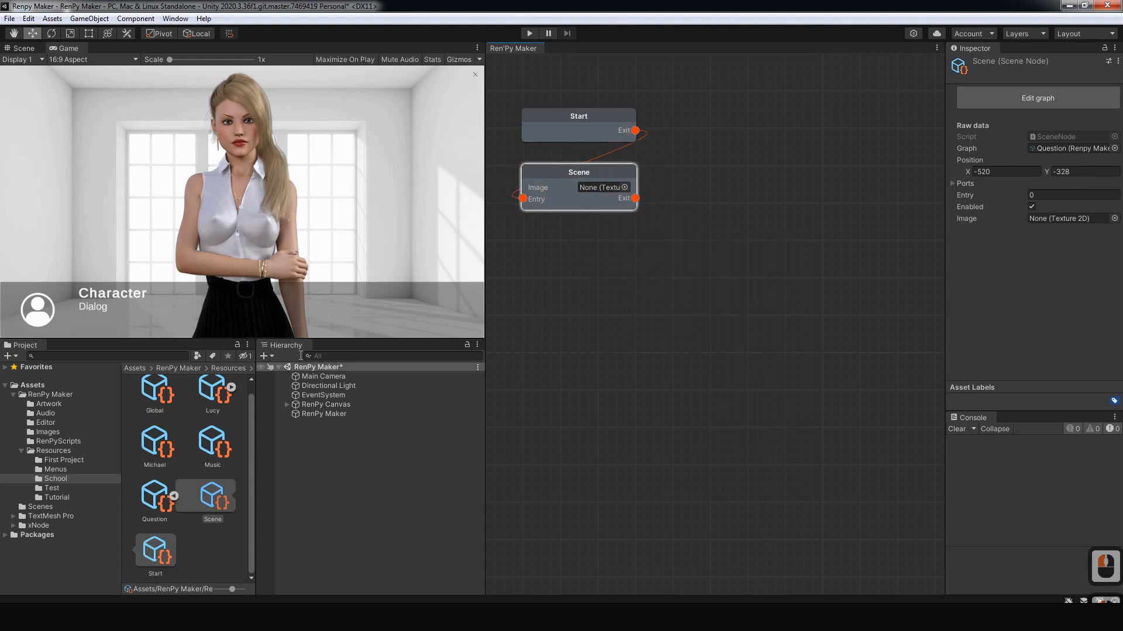
{"action": "left_click", "coordinate": [48, 432]}
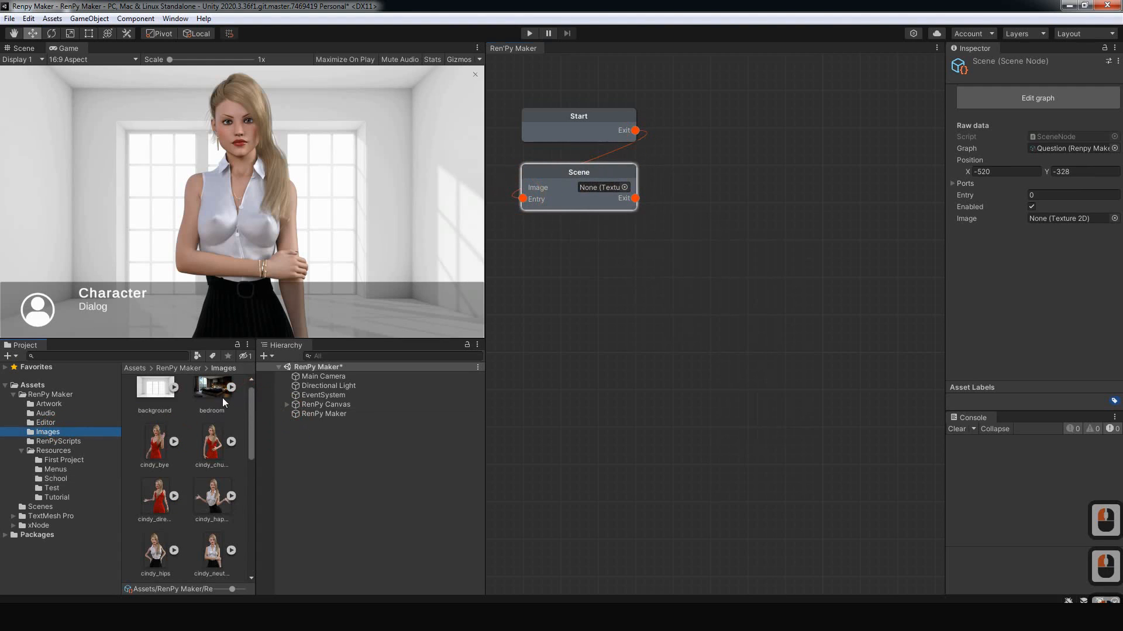
{"action": "left_click_drag", "start_coordinate": [222, 398], "coordinate": [606, 187]}
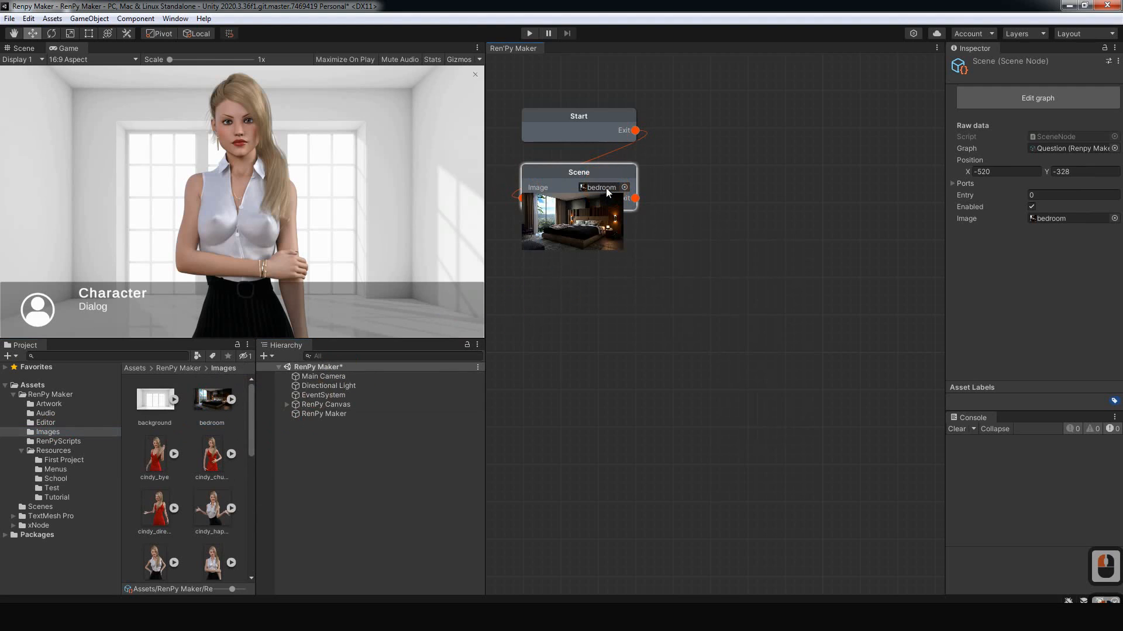
Step: Add a Show node directly below the Scene node in the Question graph
{"action": "right_click", "coordinate": [585, 299]}
{"action": "left_click", "coordinate": [602, 307]}
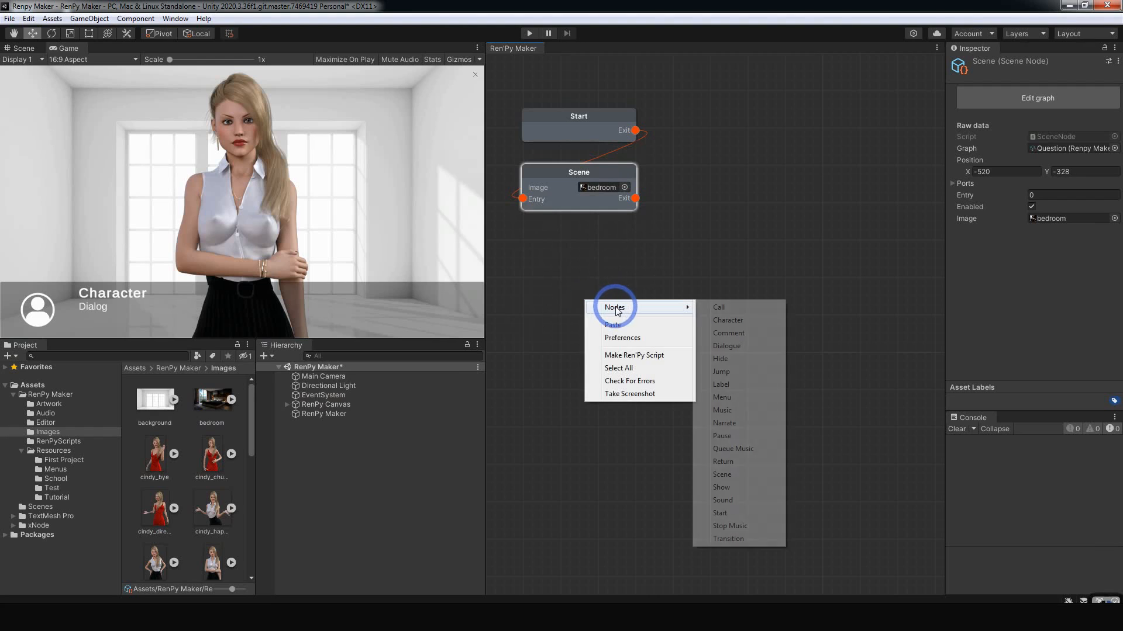
{"action": "left_click", "coordinate": [719, 487]}
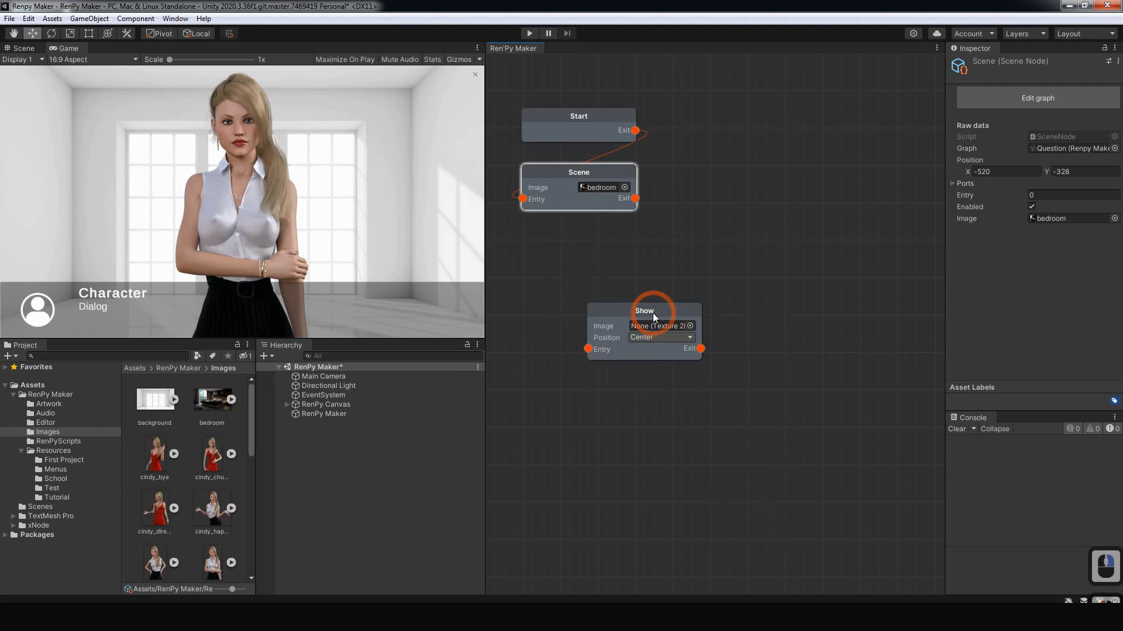
{"action": "left_click_drag", "start_coordinate": [652, 314], "coordinate": [589, 239]}
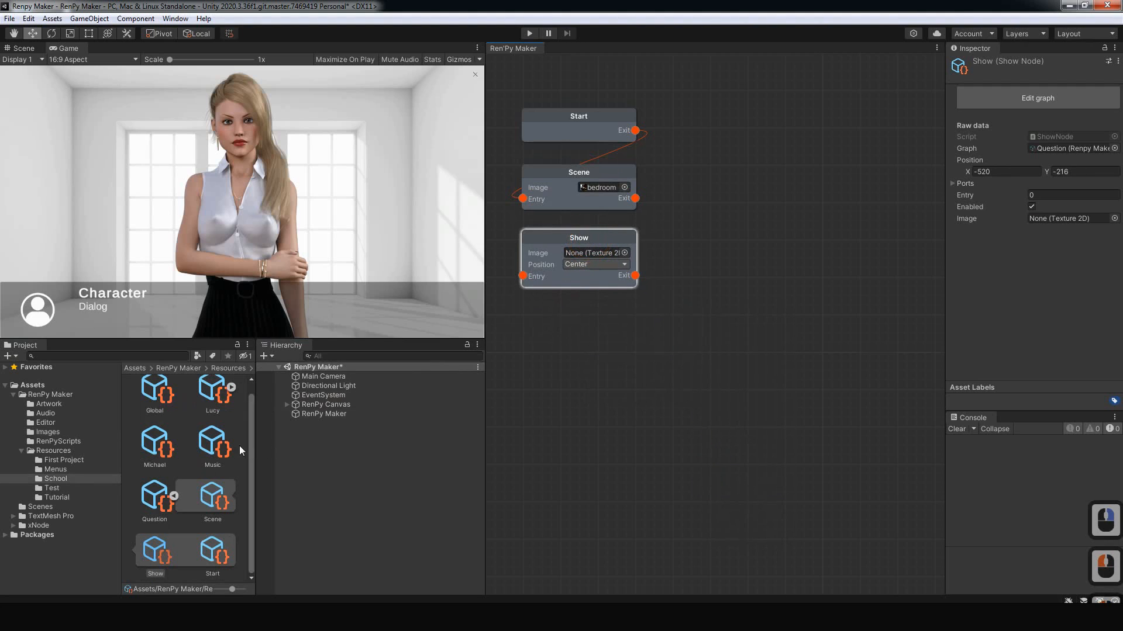
Step: Set the Show node's image to cindy_happy from the Images folder and connect the Scene node's exit to the Show node's entry
{"action": "left_click", "coordinate": [47, 432]}
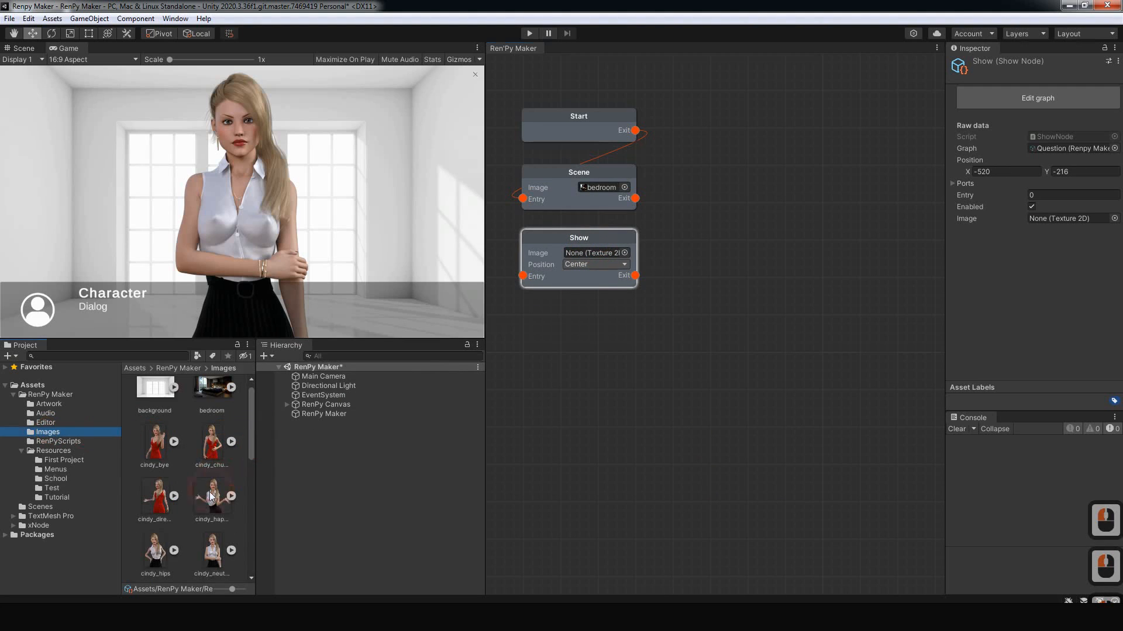
{"action": "left_click_drag", "start_coordinate": [212, 496], "coordinate": [584, 254]}
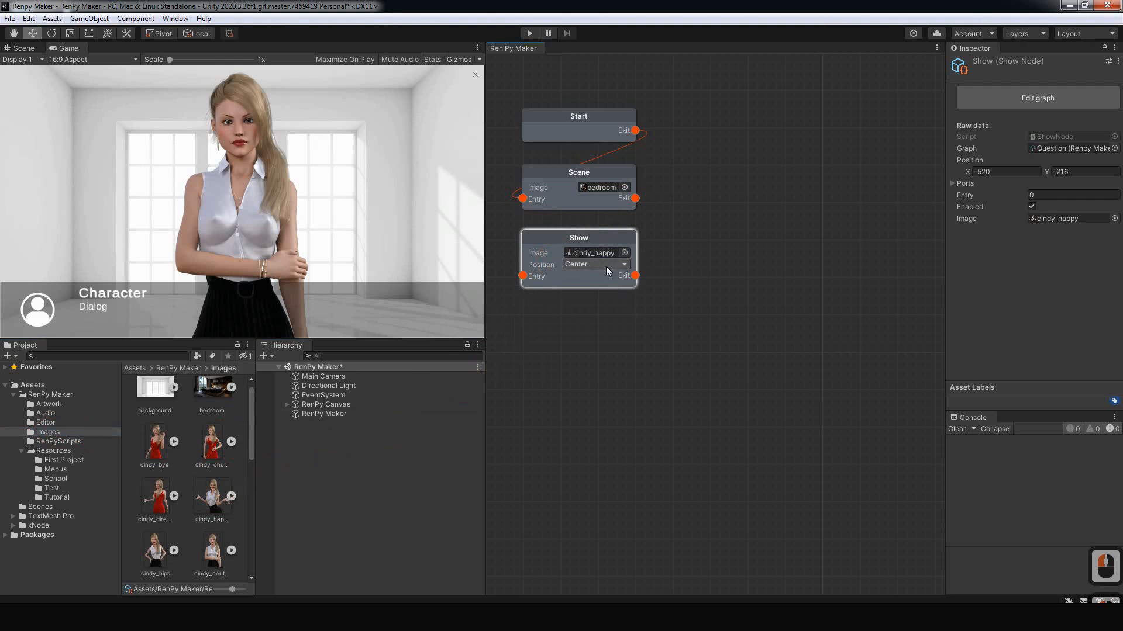
{"action": "left_click_drag", "start_coordinate": [635, 198], "coordinate": [524, 276]}
Step: Add a Dialogue node directly below the Show node and connect the Show node's exit to its entry
{"action": "right_click", "coordinate": [583, 351]}
{"action": "mouse_move", "coordinate": [632, 355]}
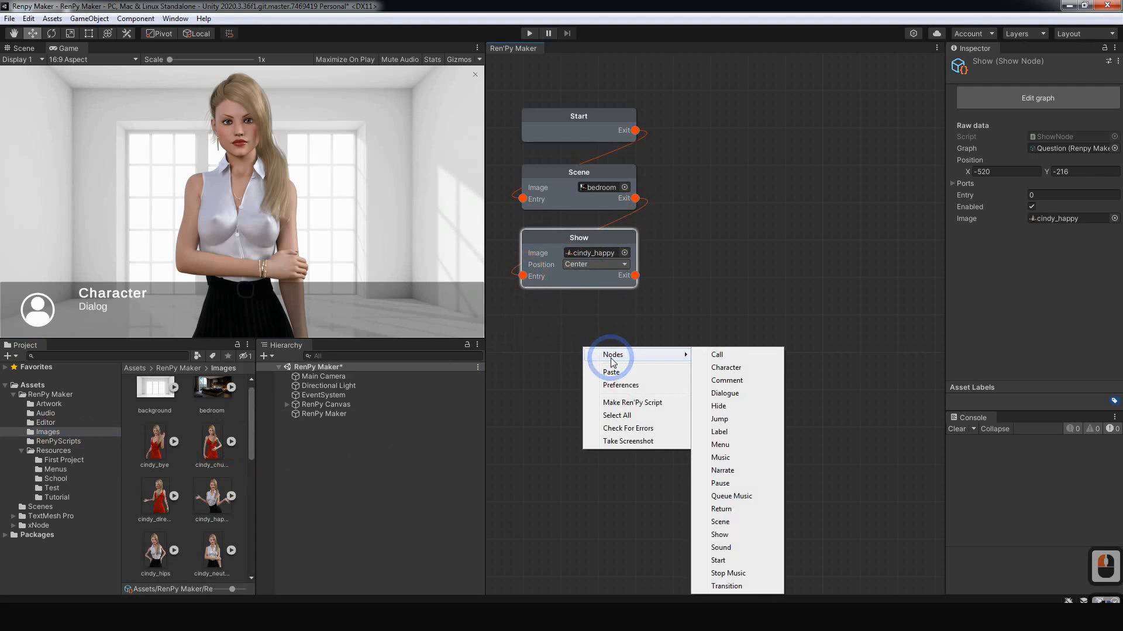
{"action": "left_click", "coordinate": [725, 394]}
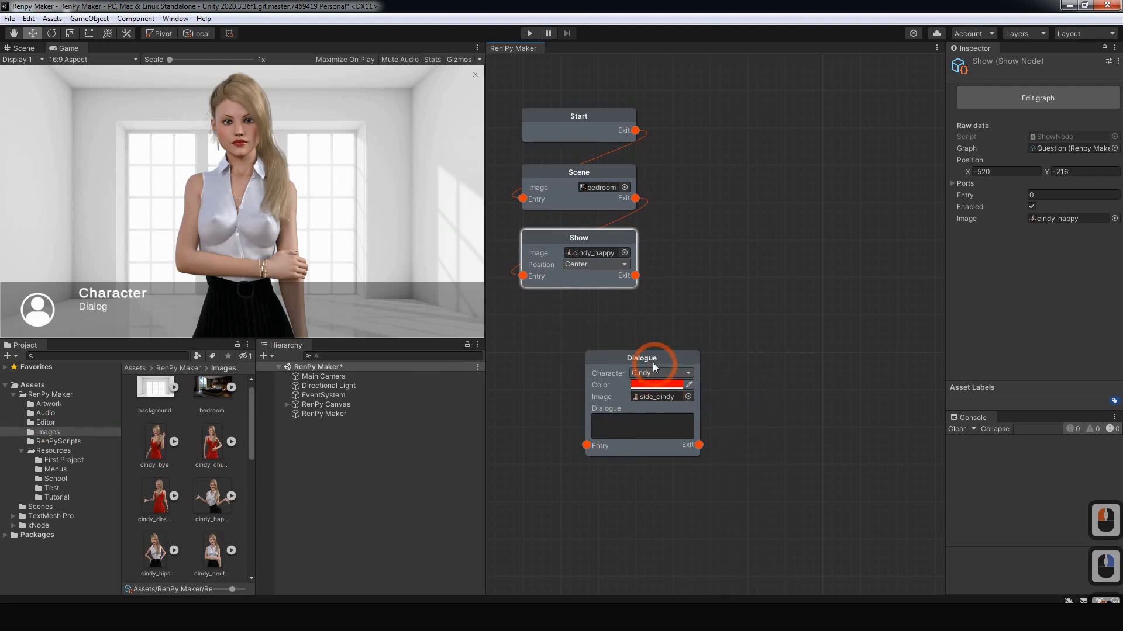
{"action": "left_click_drag", "start_coordinate": [653, 363], "coordinate": [580, 304]}
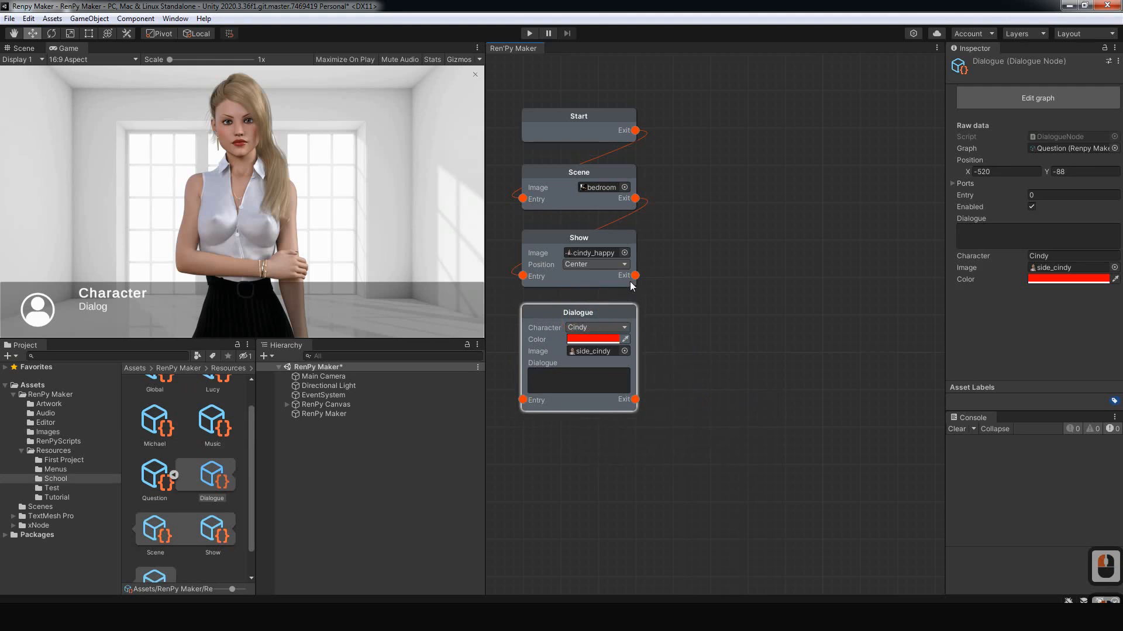
{"action": "left_click_drag", "start_coordinate": [634, 275], "coordinate": [520, 396]}
Step: Set Cindy's text in the first Dialogue node to "Good morning!"
{"action": "left_click", "coordinate": [564, 377]}
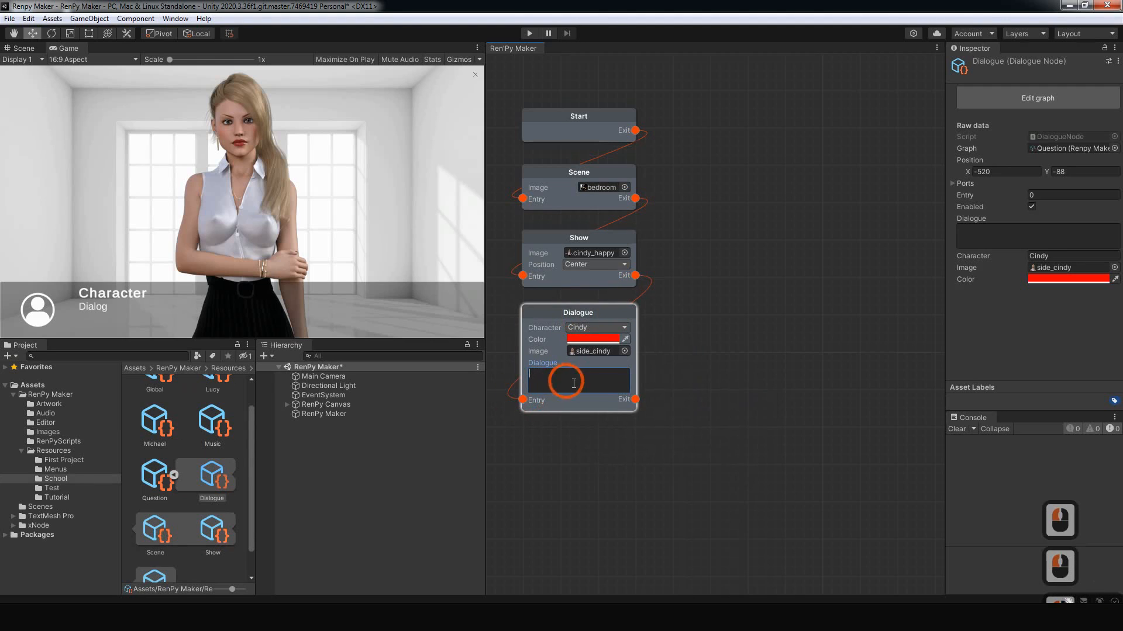
{"action": "left_click", "coordinate": [596, 377]}
{"action": "type", "text": "Good"}
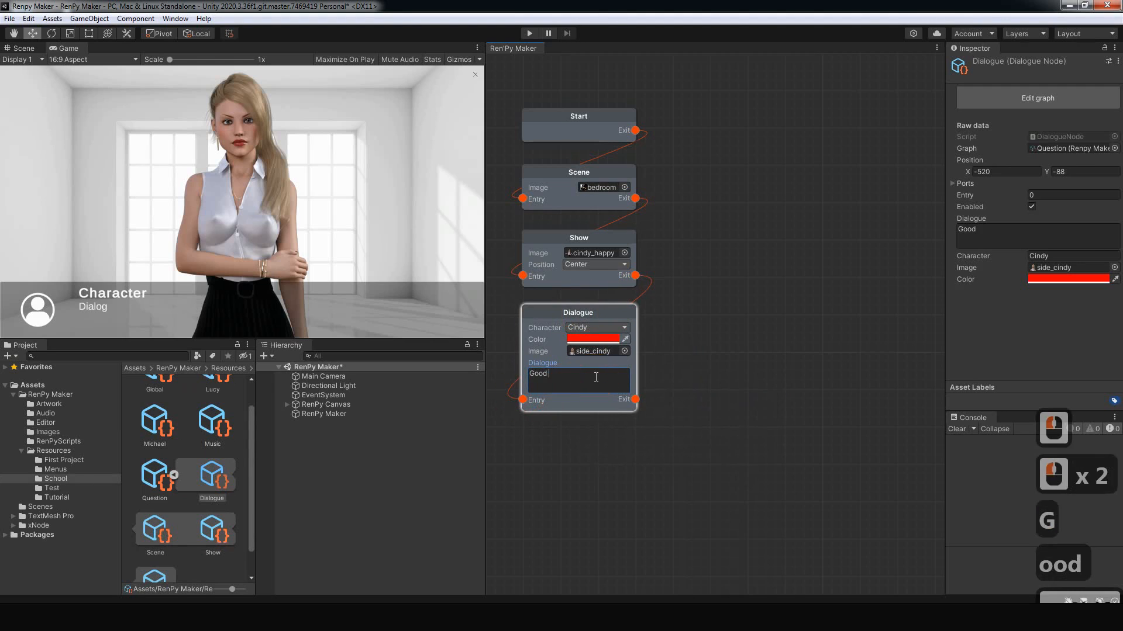
{"action": "type", "text": " morn"}
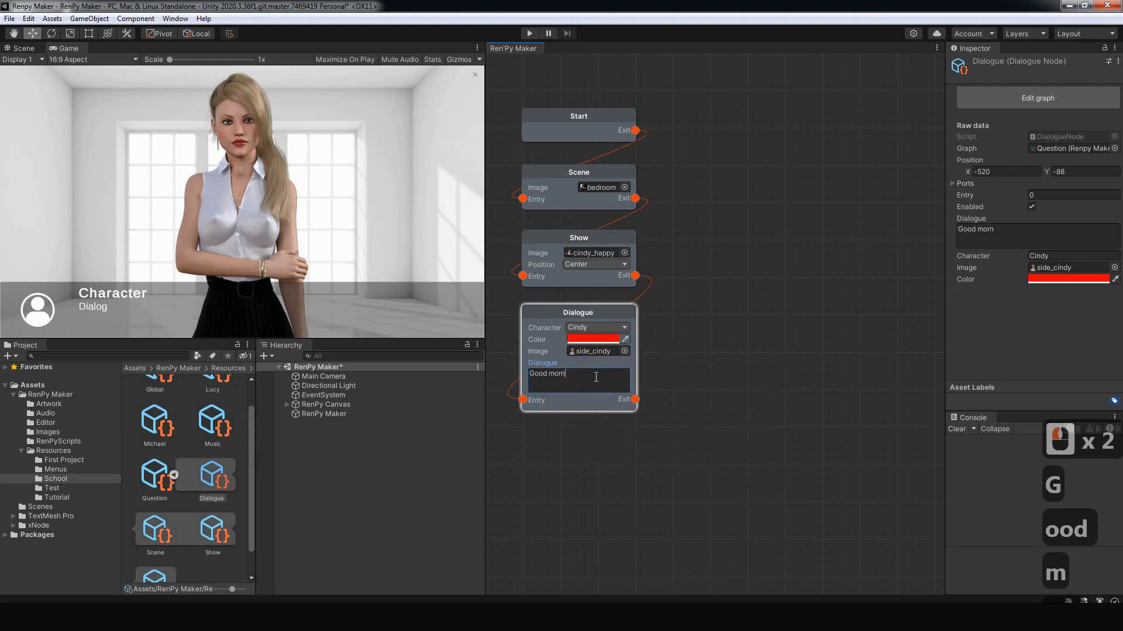
{"action": "type", "text": "ing!"}
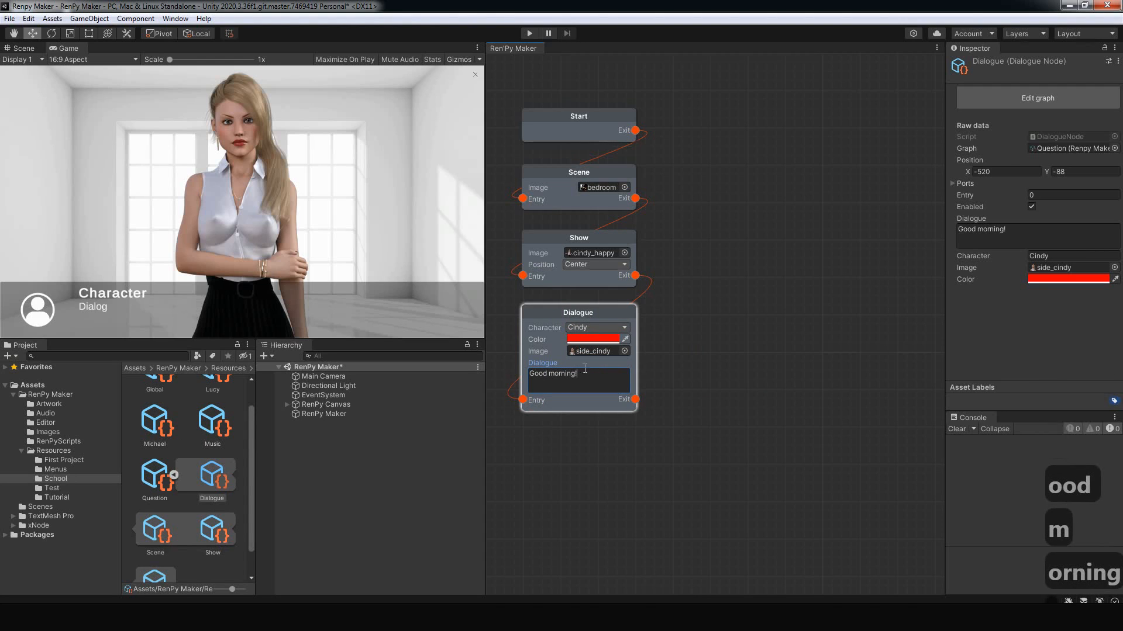
{"action": "left_click", "coordinate": [679, 363]}
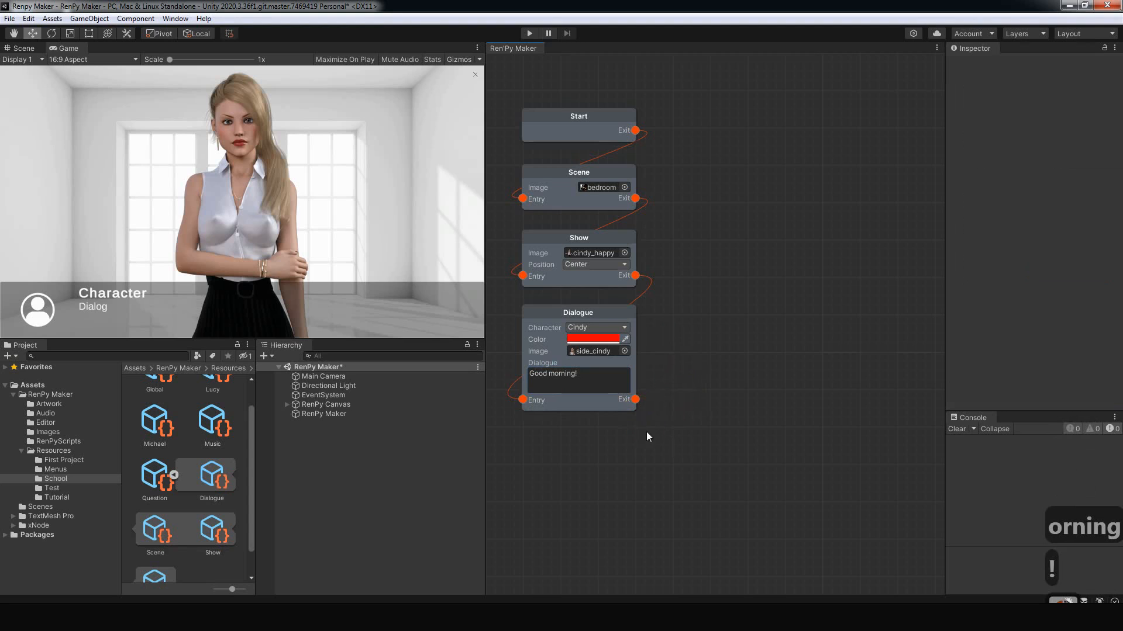
Step: Add a second Dialogue node below the "Good morning!" one, connect that node's exit to it, and open its dialogue text for editing
{"action": "right_click", "coordinate": [662, 433]}
{"action": "mouse_move", "coordinate": [762, 436]}
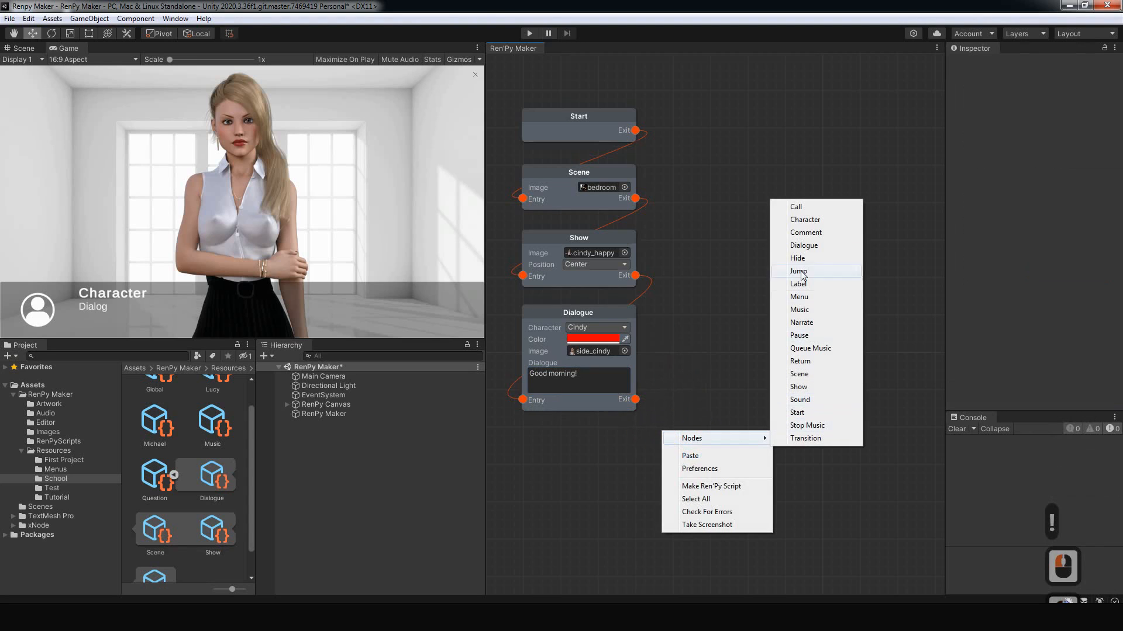
{"action": "left_click", "coordinate": [804, 245]}
{"action": "left_click", "coordinate": [683, 453]}
{"action": "left_click_drag", "start_coordinate": [710, 442], "coordinate": [523, 521]}
{"action": "left_click", "coordinate": [577, 500]}
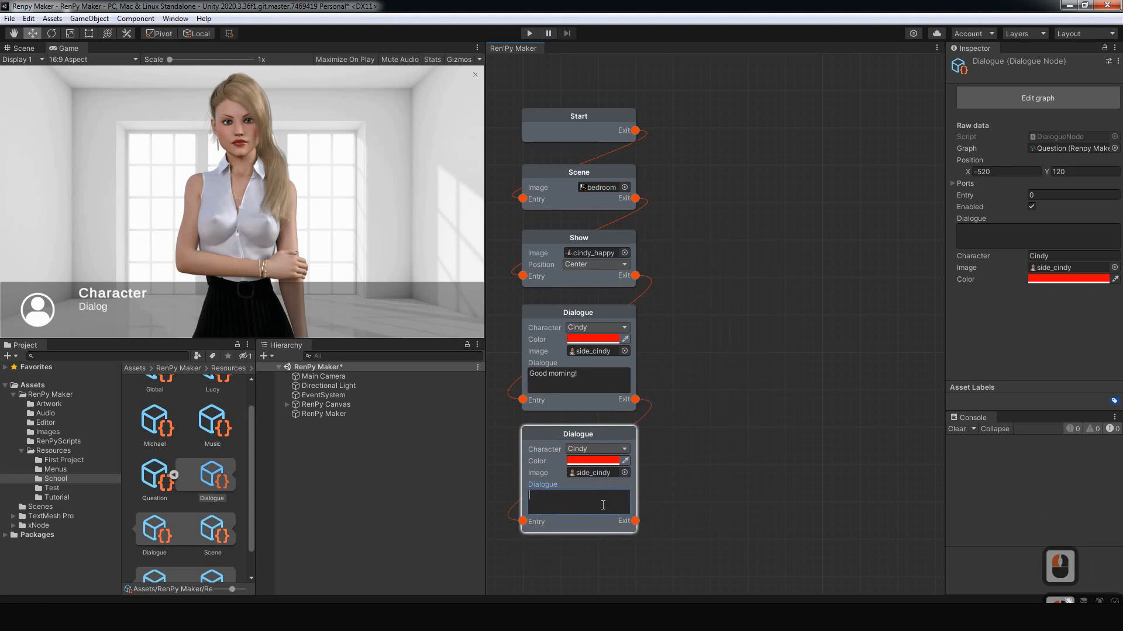
{"action": "double_click", "coordinate": [603, 505]}
{"action": "type", "text": "Which "}
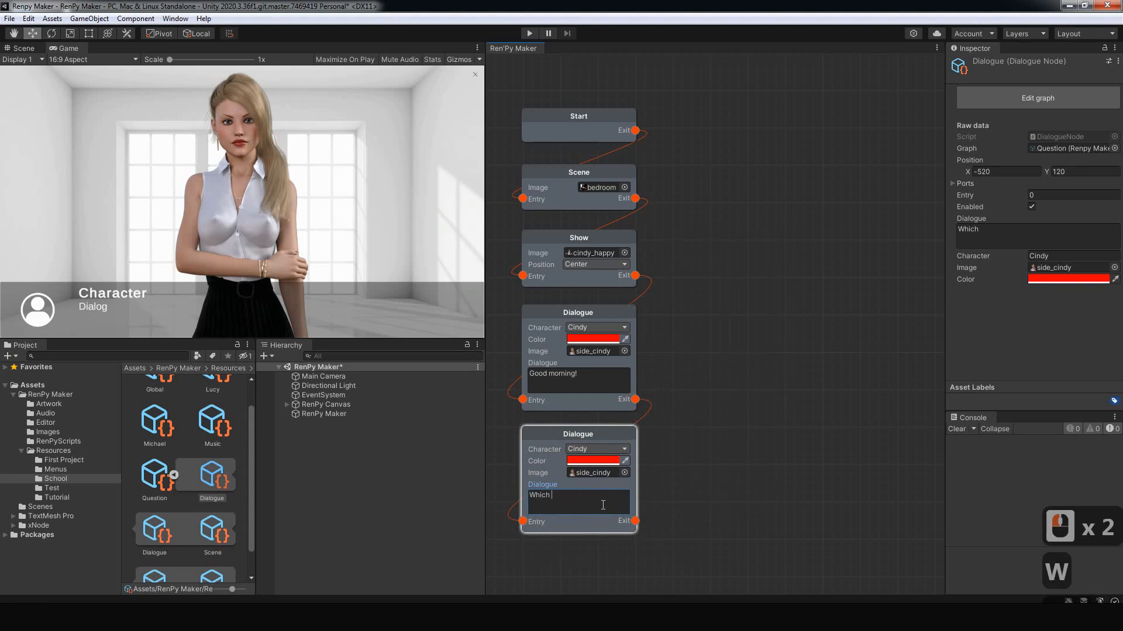
{"action": "type", "text": "class wou"}
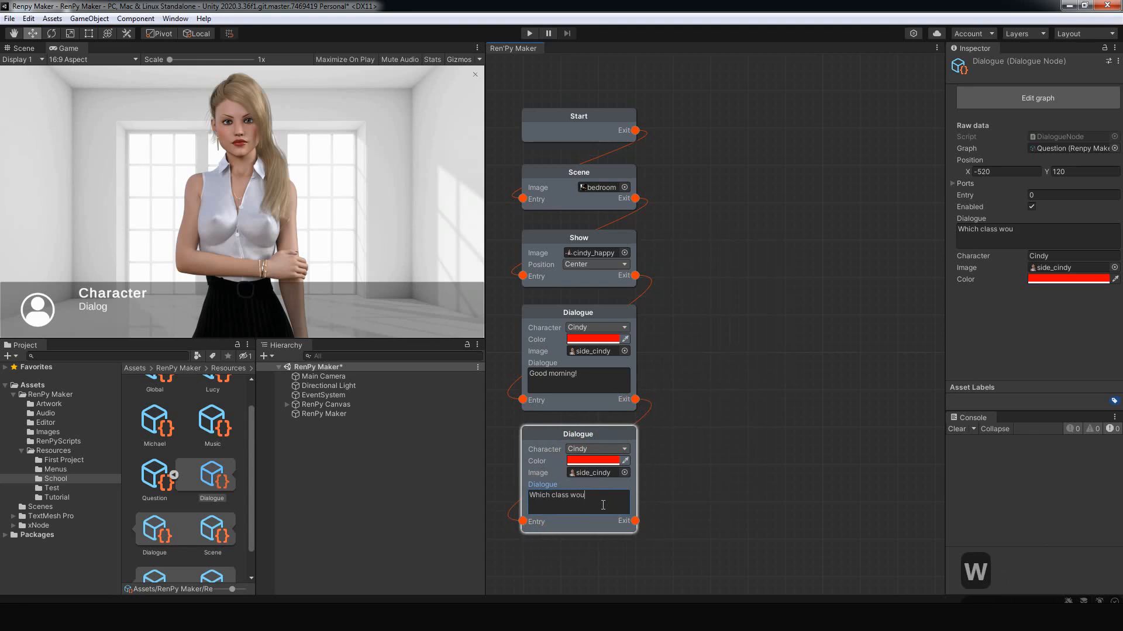
{"action": "type", "text": "l"}
{"action": "key", "text": "BackSpace"}
{"action": "key", "text": "BackSpace"}
{"action": "key", "text": "BackSpace"}
{"action": "key", "text": "BackSpace"}
{"action": "key", "text": "BackSpace"}
{"action": "key", "text": "BackSpace"}
{"action": "key", "text": "BackSpace"}
{"action": "key", "text": "BackSpace"}
{"action": "key", "text": "BackSpace"}
{"action": "key", "text": "BackSpace"}
{"action": "key", "text": "BackSpace"}
{"action": "key", "text": "BackSpace"}
{"action": "key", "text": "BackSpace"}
{"action": "key", "text": "BackSpace"}
{"action": "key", "text": "BackSpace"}
{"action": "key", "text": "BackSpace"}
{"action": "key", "text": "BackSpace"}
{"action": "key", "text": "BackSpace"}
{"action": "key", "text": "BackSpace"}
{"action": "key", "text": "BackSpace"}
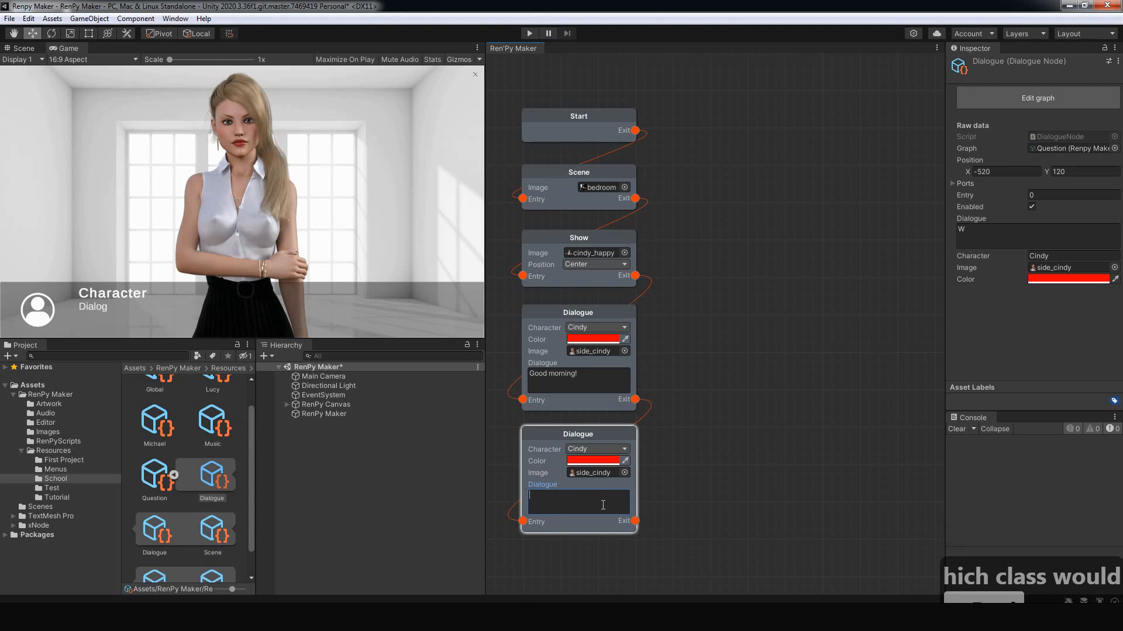
Step: Set Cindy's text in the second Dialogue node to "It's time for school"
{"action": "type", "text": "It's a c"}
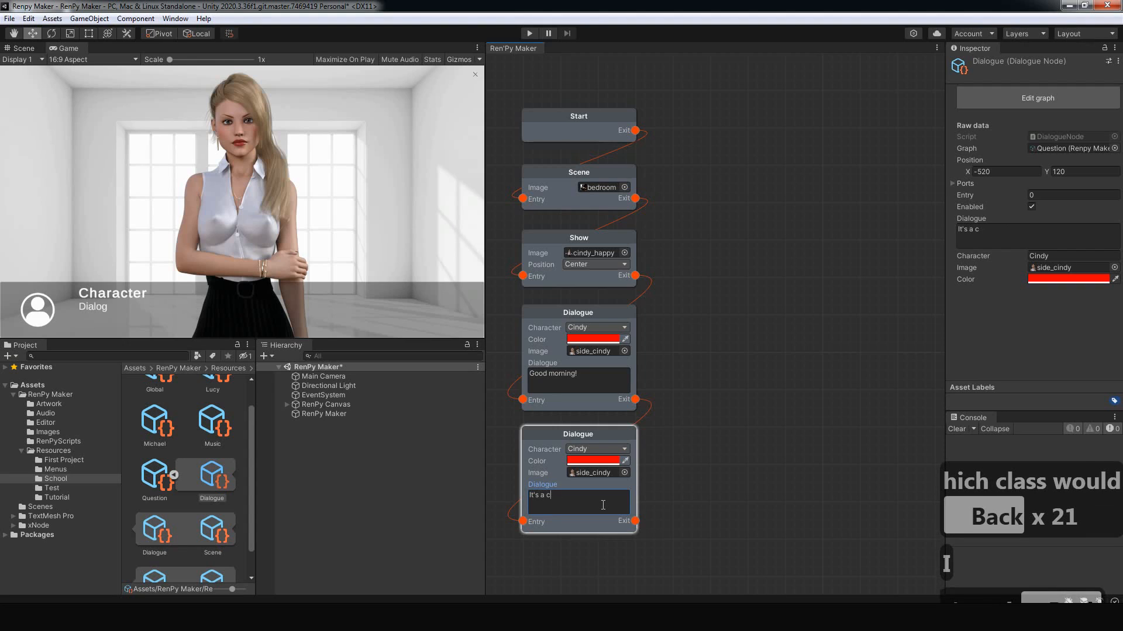
{"action": "key", "text": "BackSpace"}
{"action": "key", "text": "BackSpace"}
{"action": "key", "text": "BackSpace"}
{"action": "key", "text": "BackSpace"}
{"action": "type", "text": "time"}
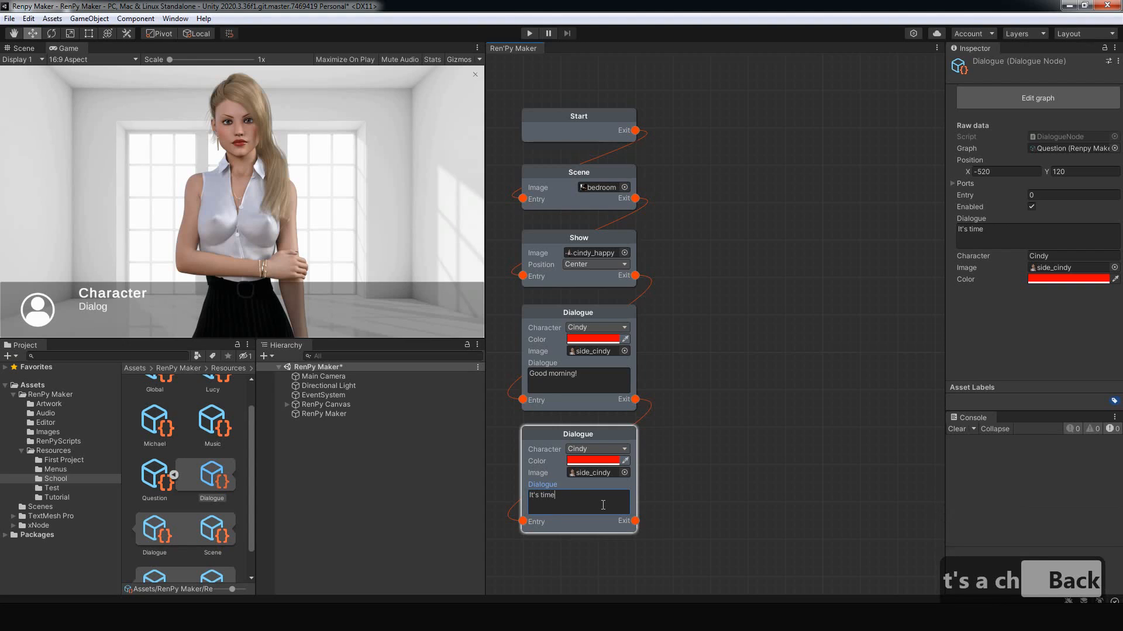
{"action": "type", "text": " for sch"}
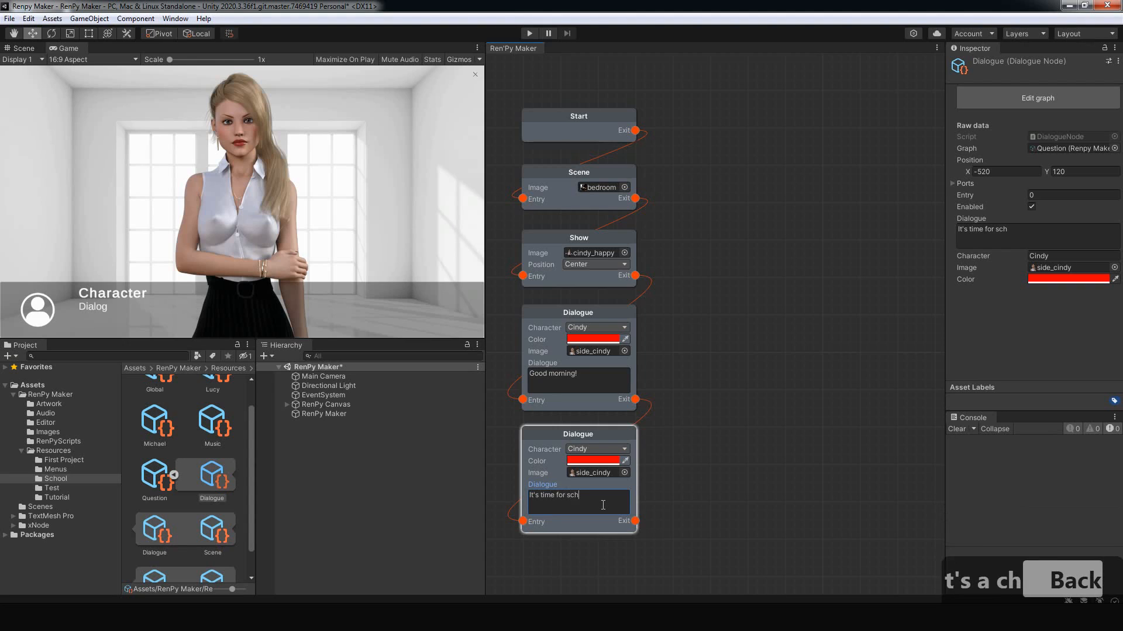
{"action": "type", "text": "ool"}
{"action": "left_click", "coordinate": [684, 439]}
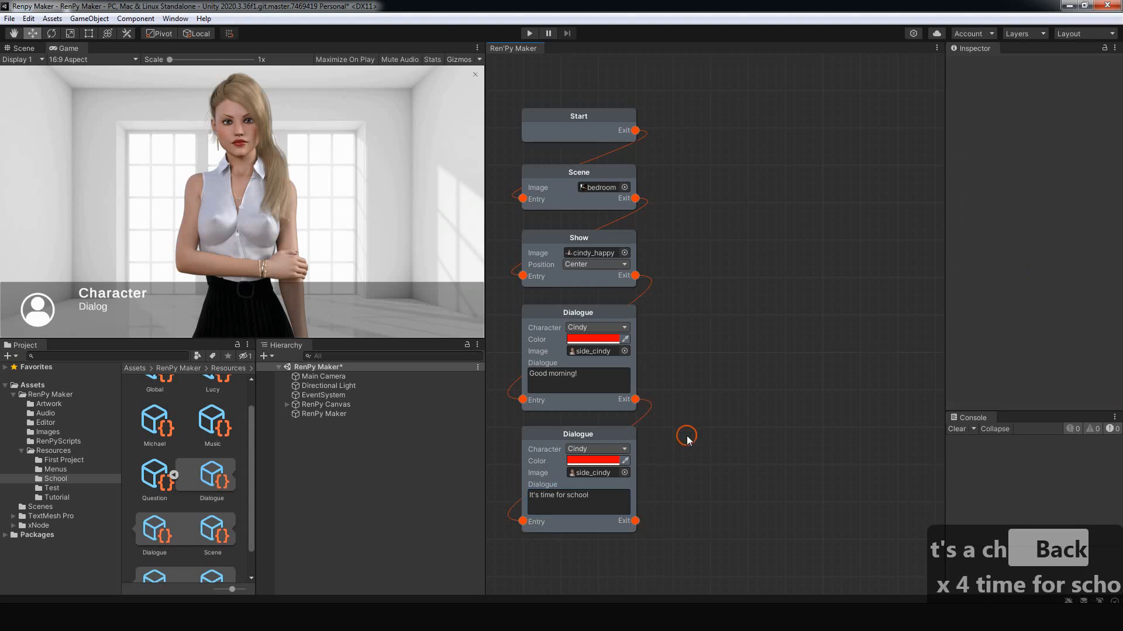
Step: Add a third Dialogue node and place it to the right of the Scene node, starting a second column
{"action": "right_click", "coordinate": [705, 261]}
{"action": "left_click", "coordinate": [741, 270]}
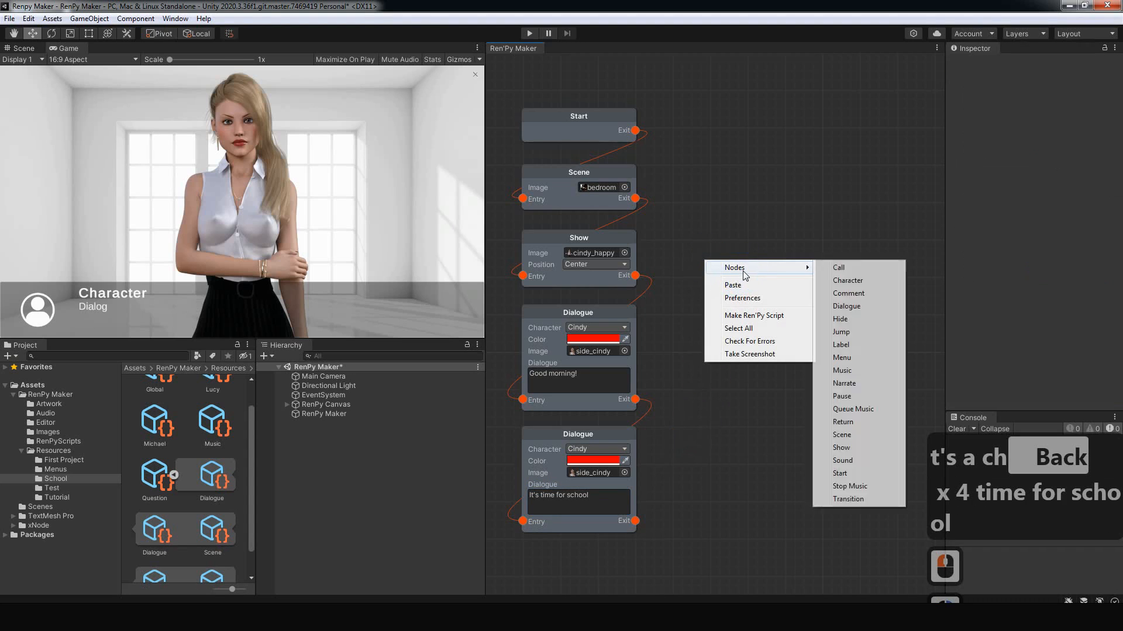
{"action": "left_click", "coordinate": [840, 308]}
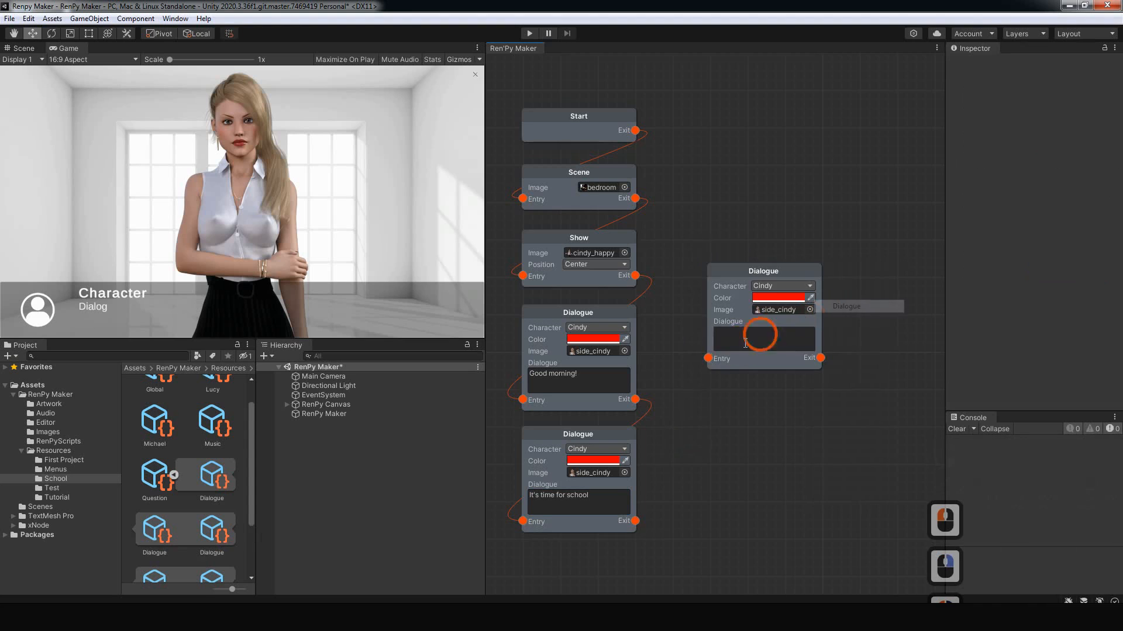
{"action": "left_click_drag", "start_coordinate": [760, 276], "coordinate": [710, 174]}
Step: Set the third Dialogue node's text to "Which class would you like to attend?" and link the "It's time for school" node's exit to its entry
{"action": "left_click", "coordinate": [739, 242]}
{"action": "left_click", "coordinate": [739, 242]}
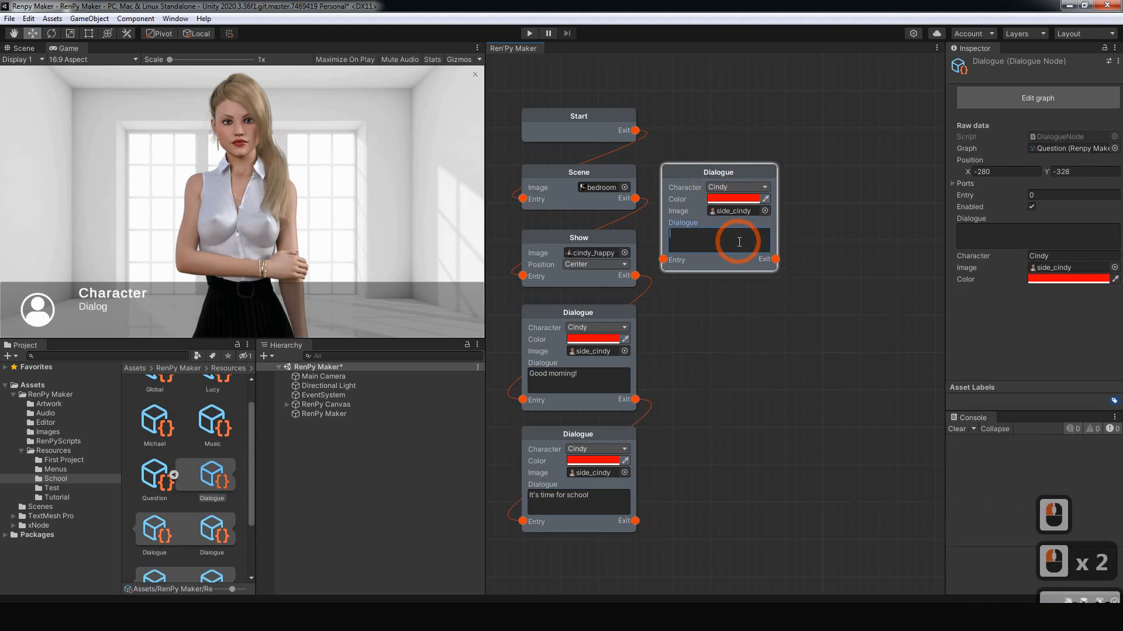
{"action": "type", "text": "Which clas"}
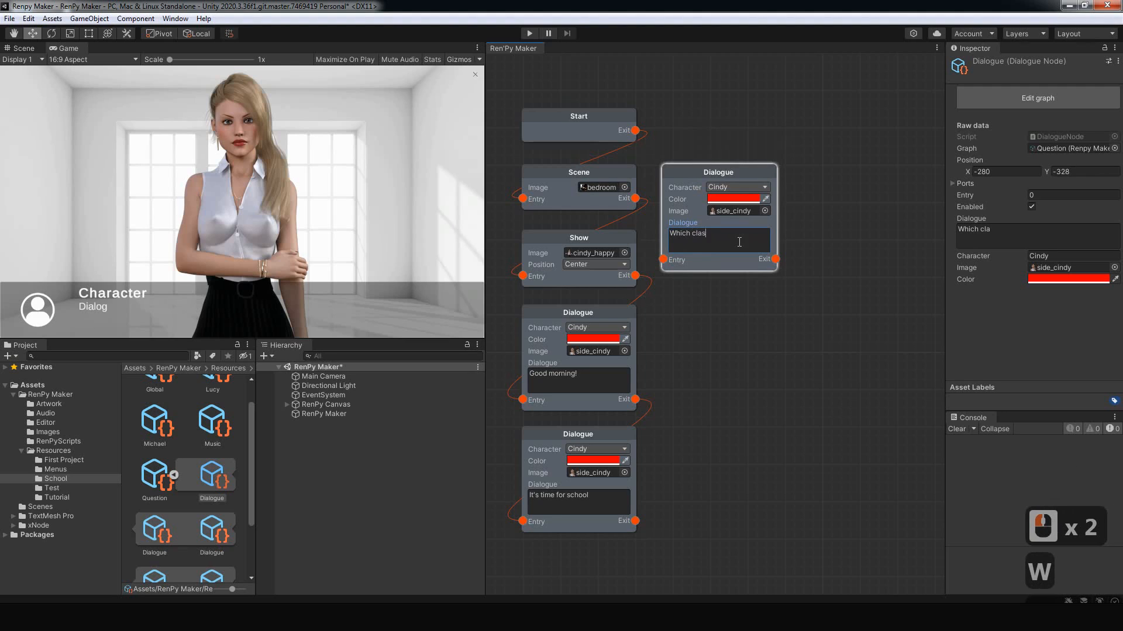
{"action": "type", "text": "s would "}
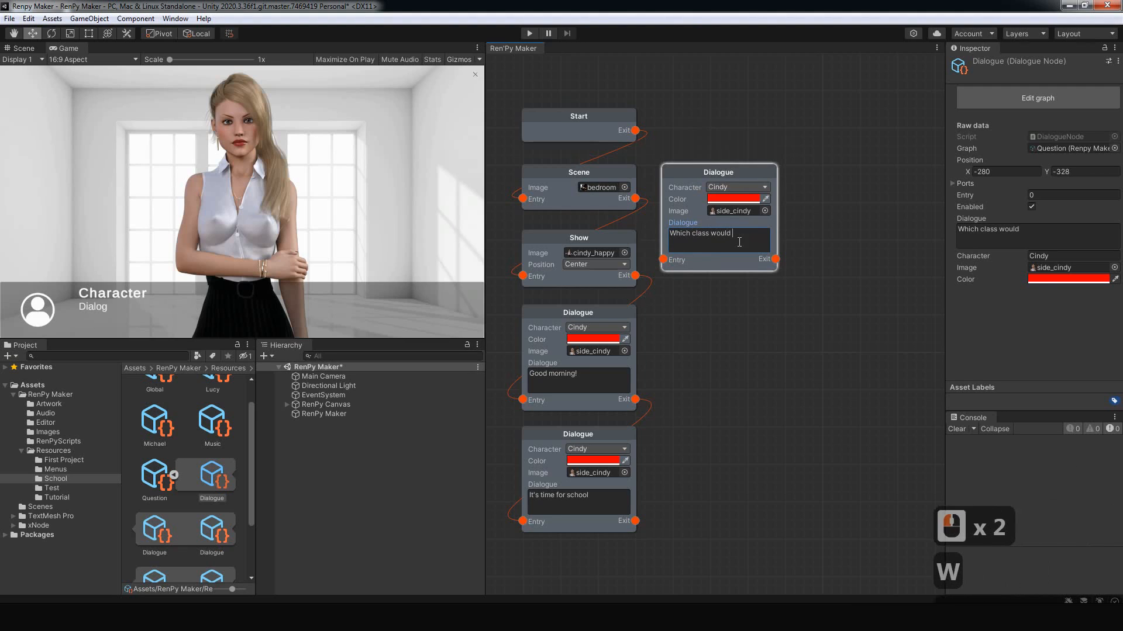
{"action": "type", "text": "you like to"}
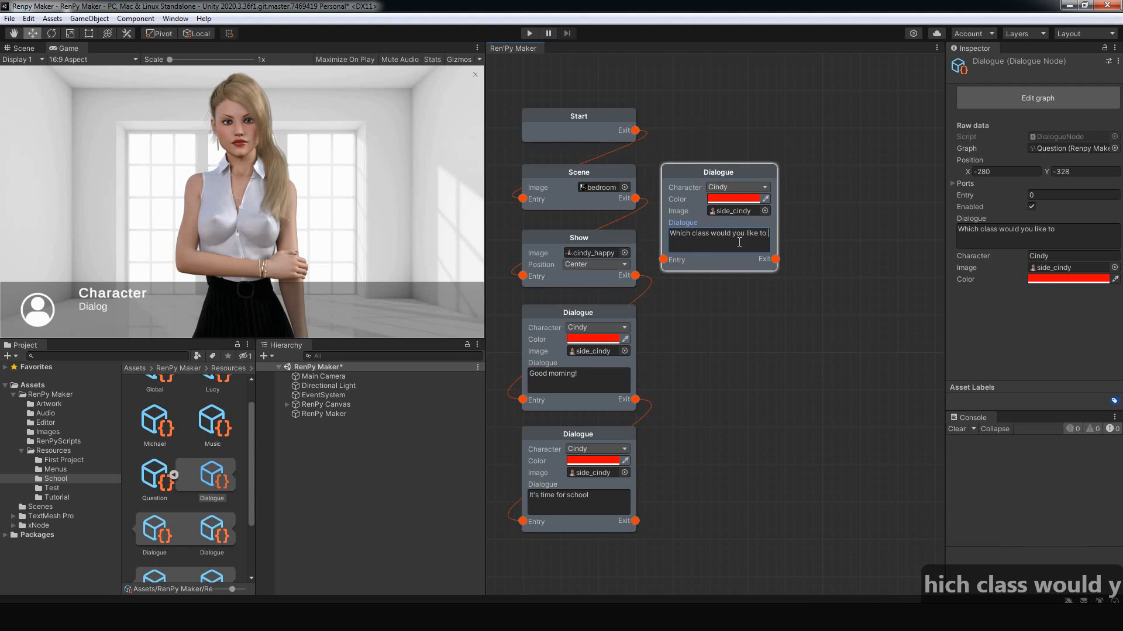
{"action": "type", "text": " attend?"}
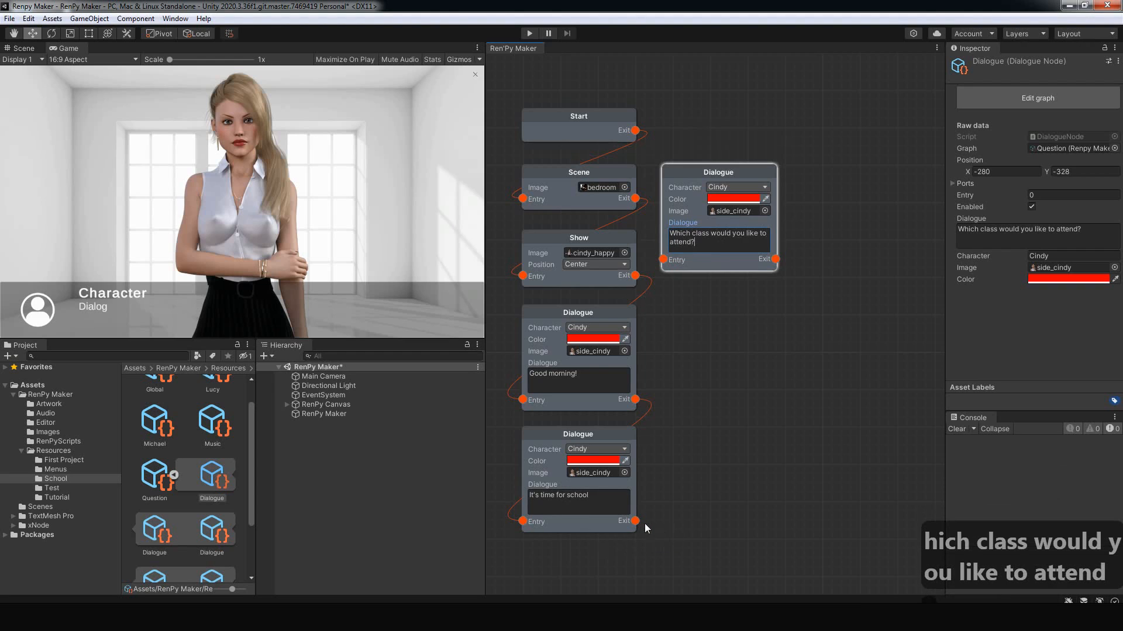
{"action": "left_click_drag", "start_coordinate": [635, 521], "coordinate": [663, 259]}
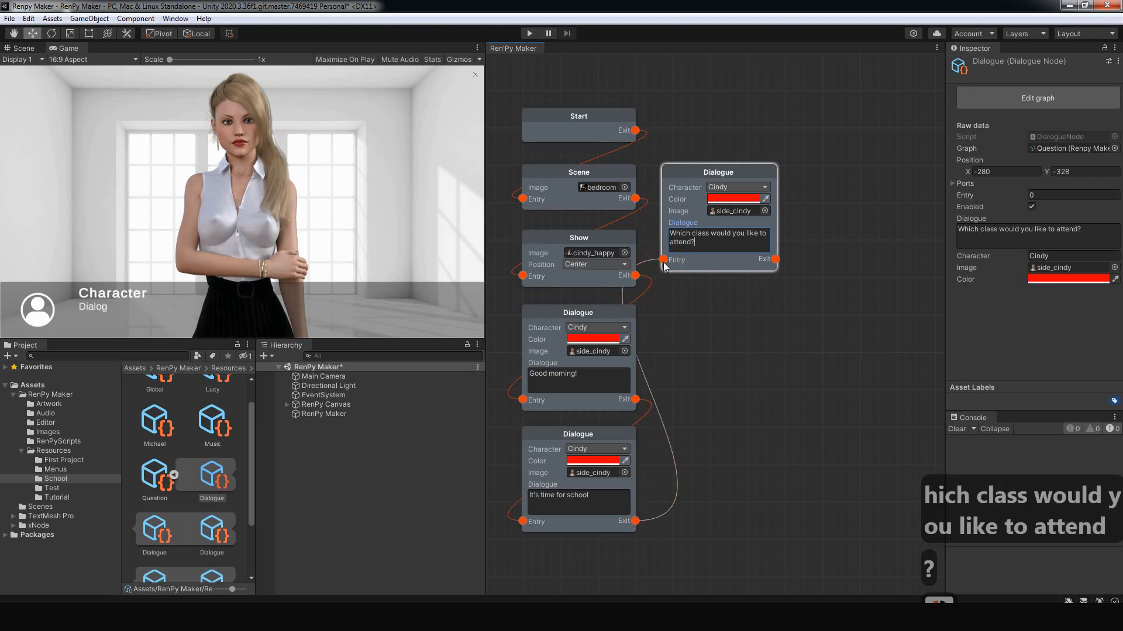
{"action": "mouse_move", "coordinate": [718, 178]}
{"action": "left_mouse_down"}
{"action": "mouse_move", "coordinate": [720, 130]}
{"action": "mouse_move", "coordinate": [721, 180]}
{"action": "left_mouse_up"}
Step: Add a Label node directly below the third Dialogue node and set its label to "Which class"
{"action": "right_click", "coordinate": [728, 352]}
{"action": "mouse_move", "coordinate": [763, 358]}
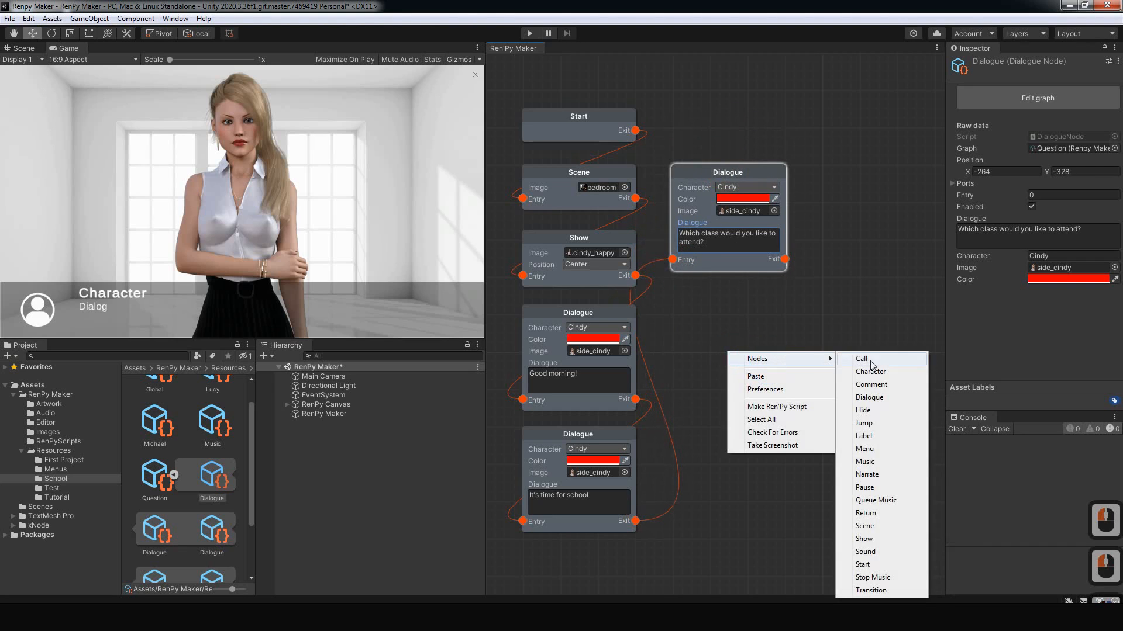
{"action": "left_click", "coordinate": [864, 436]}
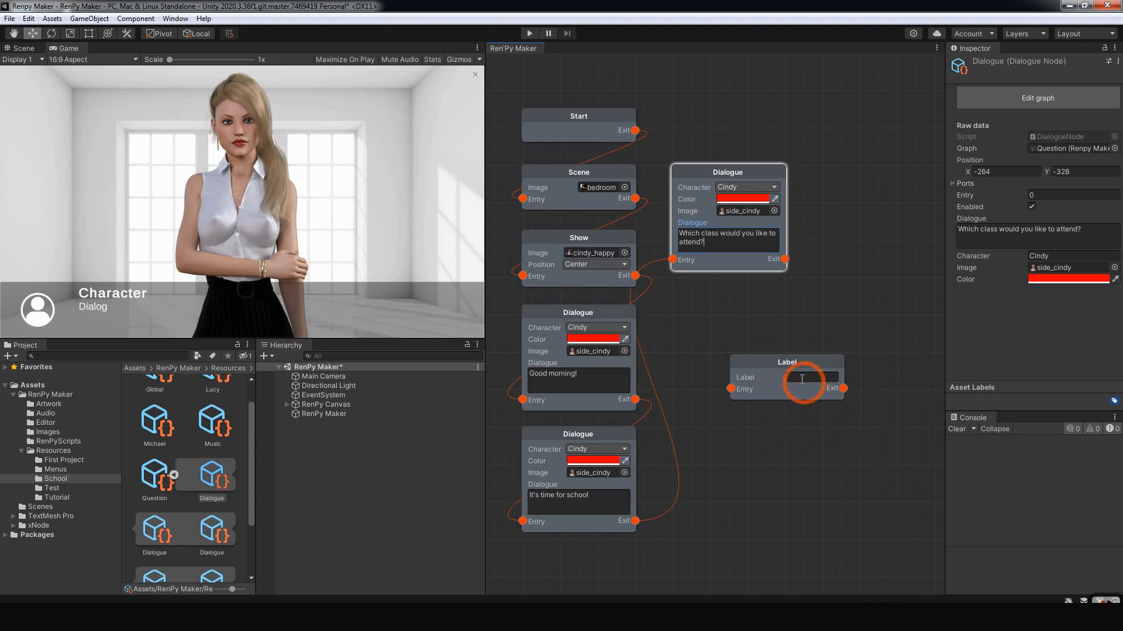
{"action": "left_click_drag", "start_coordinate": [753, 360], "coordinate": [720, 297]}
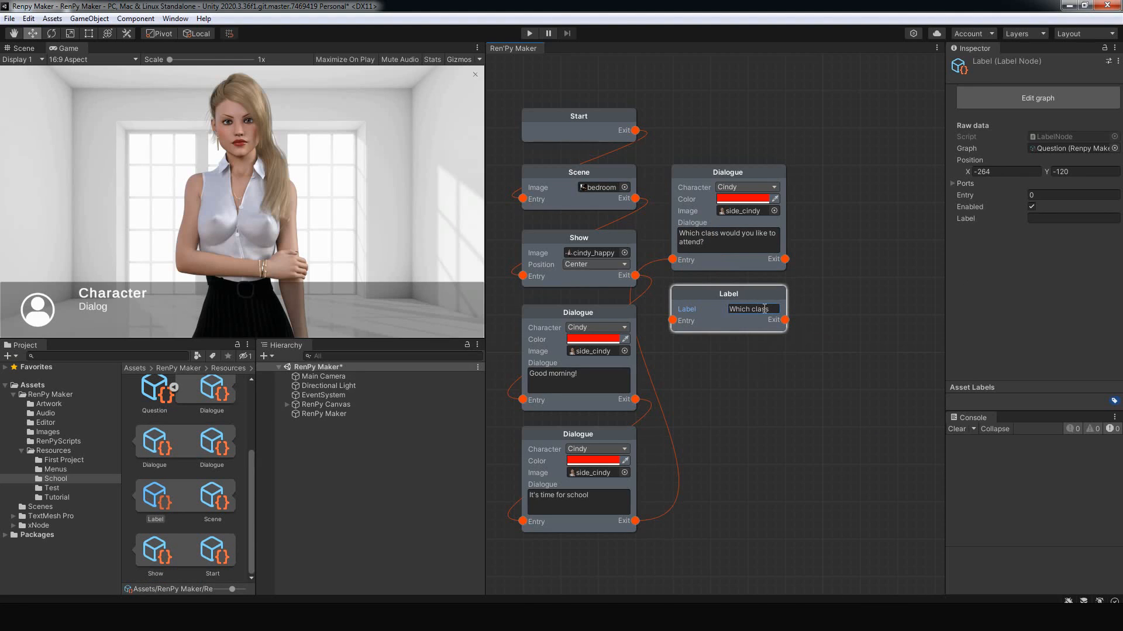
Step: Change the Label node's label to "Question" and link the exit of the "Which class would you like to attend?" Dialogue node to its entry
{"action": "double_click", "coordinate": [744, 310]}
{"action": "double_click", "coordinate": [743, 311]}
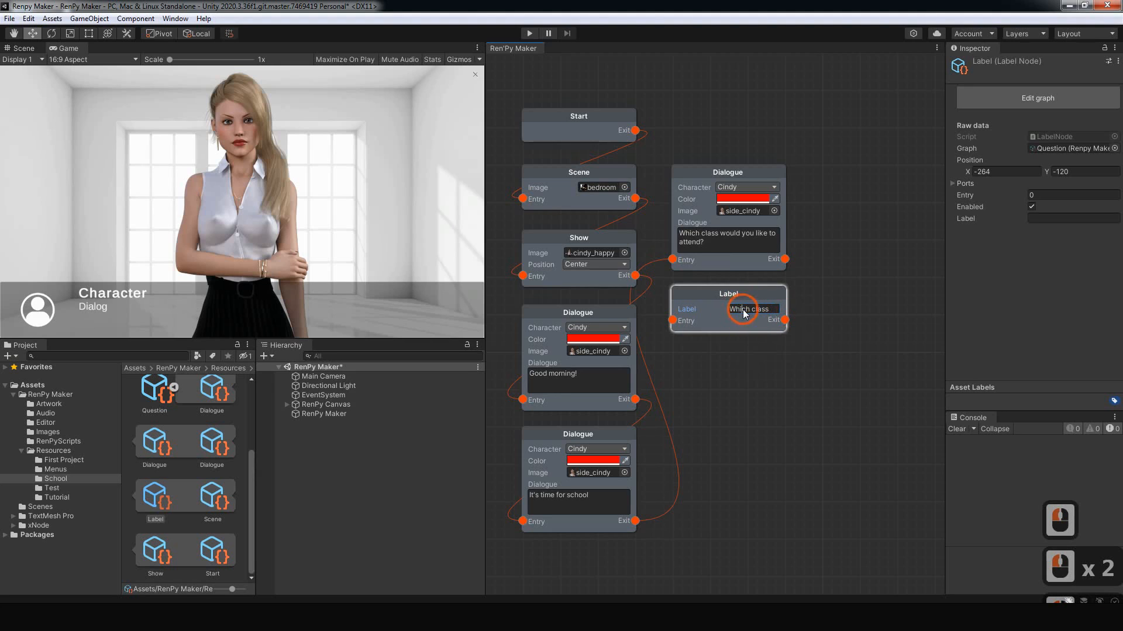
{"action": "double_click", "coordinate": [743, 311]}
{"action": "right_click", "coordinate": [757, 310]}
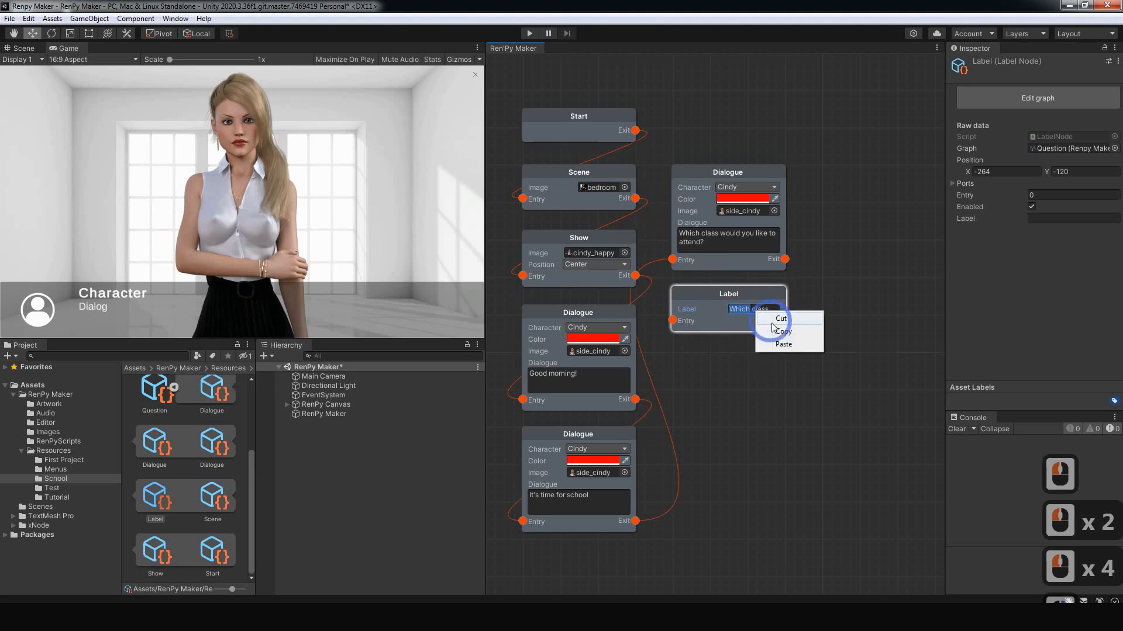
{"action": "left_click", "coordinate": [738, 310]}
{"action": "left_click", "coordinate": [742, 309]}
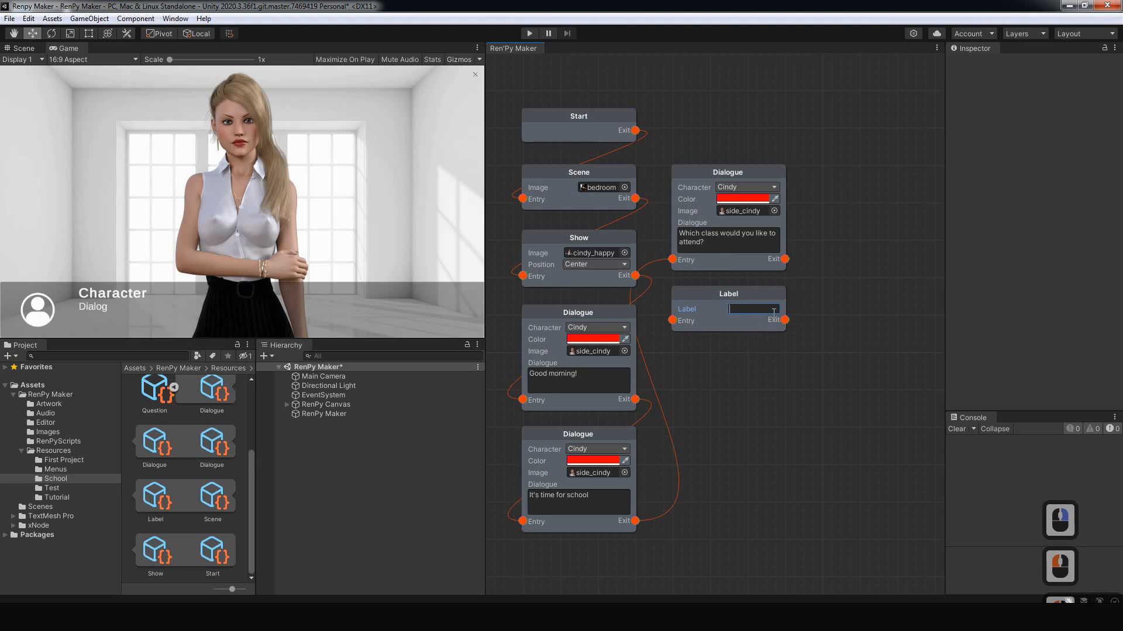
{"action": "type", "text": "Question"}
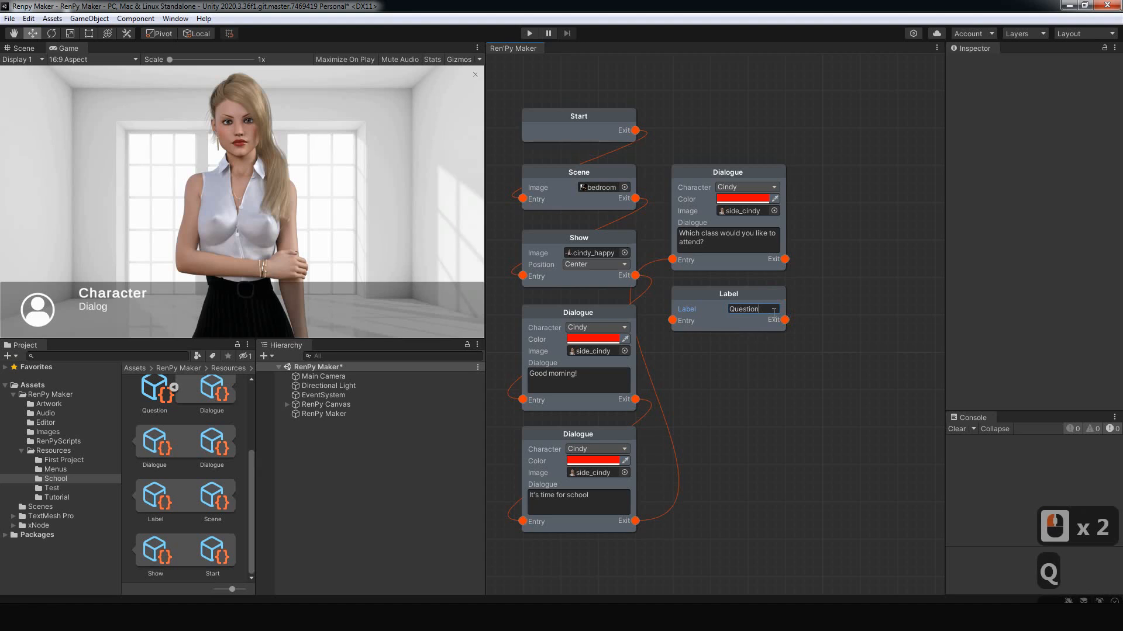
{"action": "left_click", "coordinate": [762, 300]}
{"action": "left_click_drag", "start_coordinate": [783, 260], "coordinate": [672, 321]}
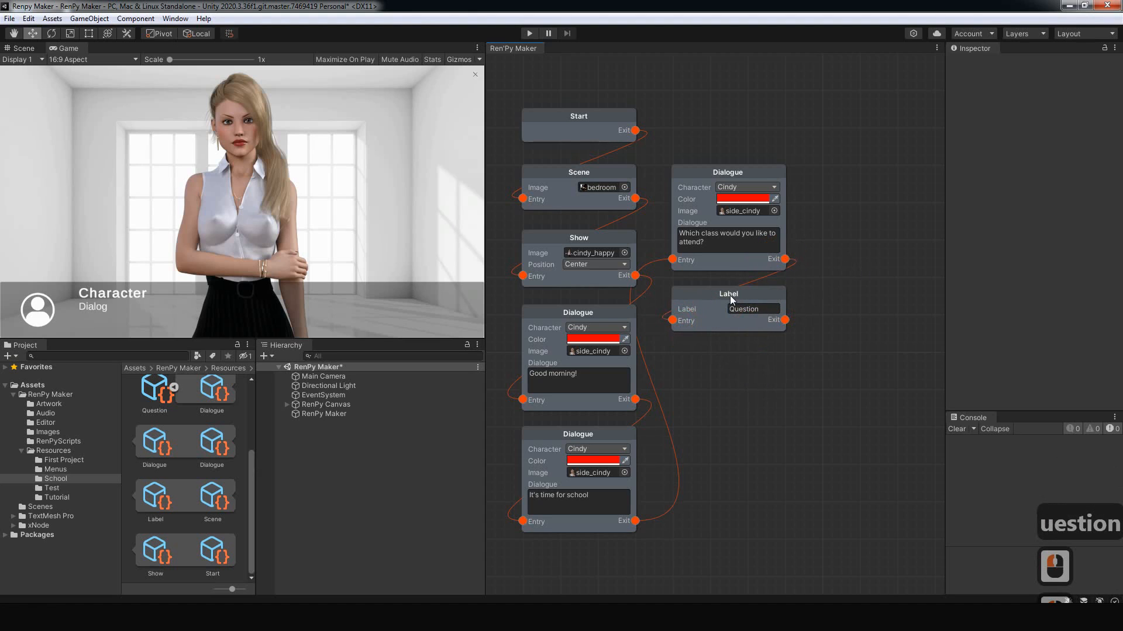
Step: Add a Menu node directly below the Label node and link the Label node's exit to its entry
{"action": "left_click", "coordinate": [742, 363]}
{"action": "right_click", "coordinate": [743, 362]}
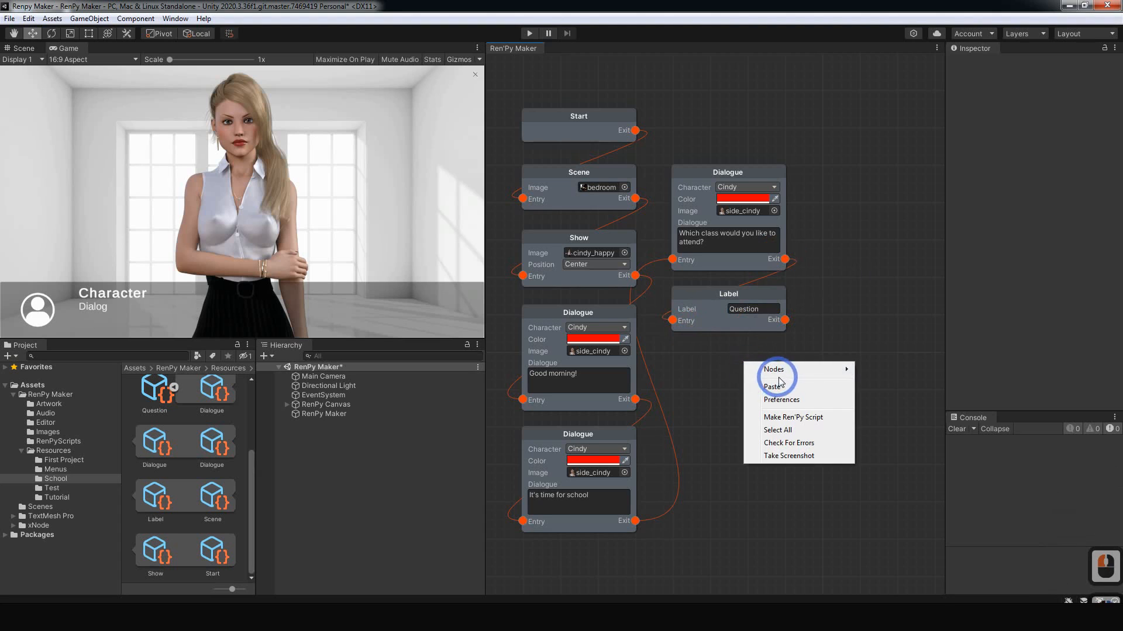
{"action": "mouse_move", "coordinate": [782, 371]}
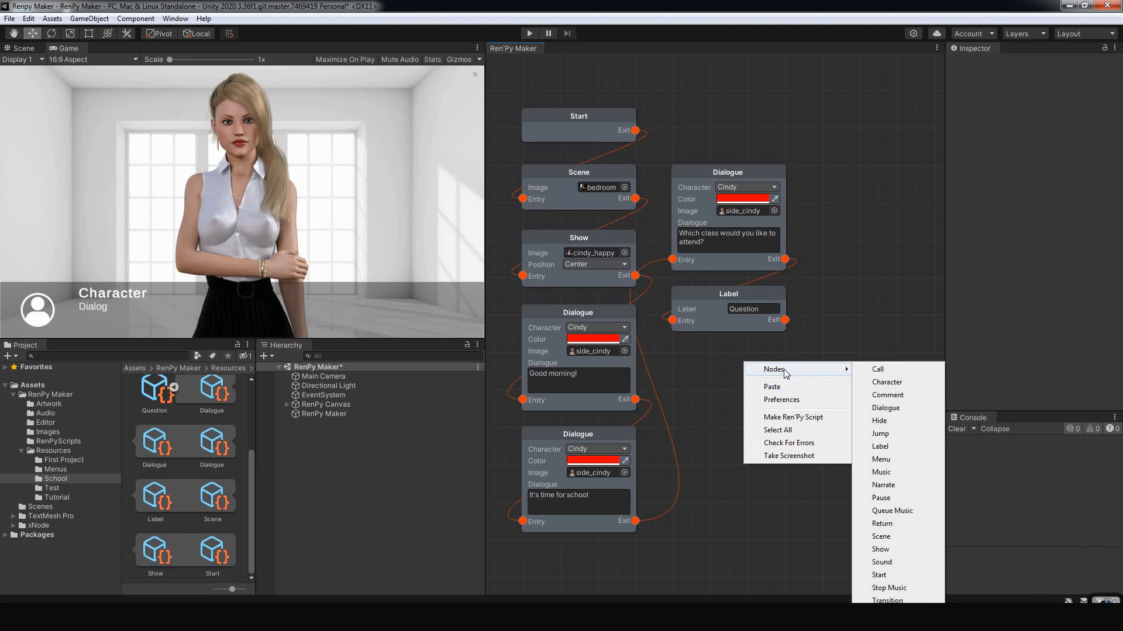
{"action": "left_click", "coordinate": [874, 459]}
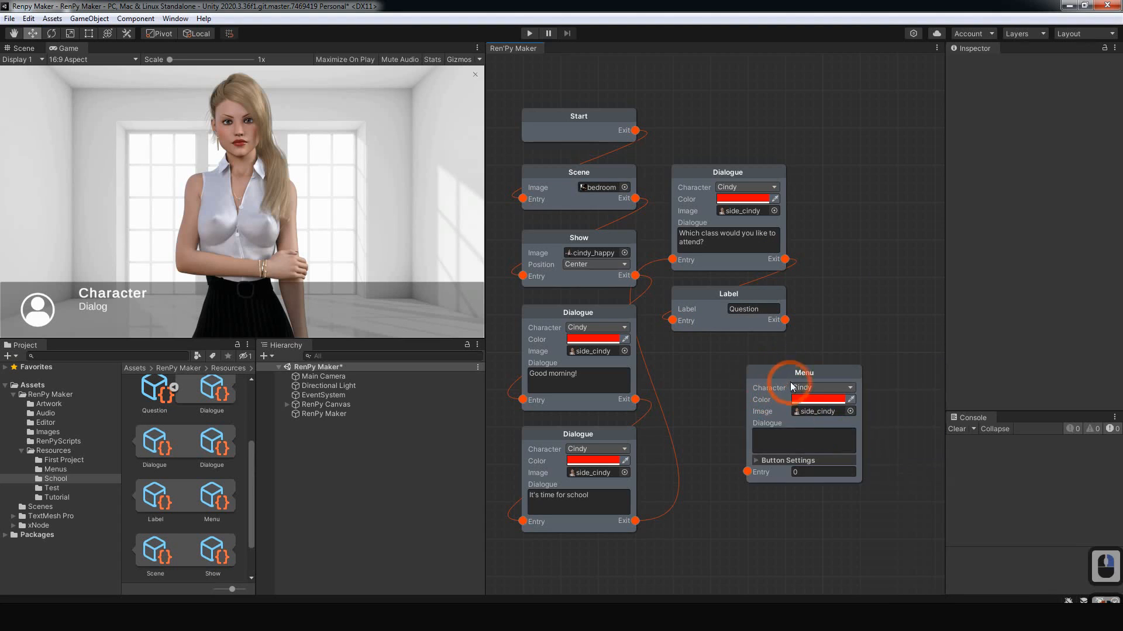
{"action": "left_click_drag", "start_coordinate": [784, 375], "coordinate": [710, 360]}
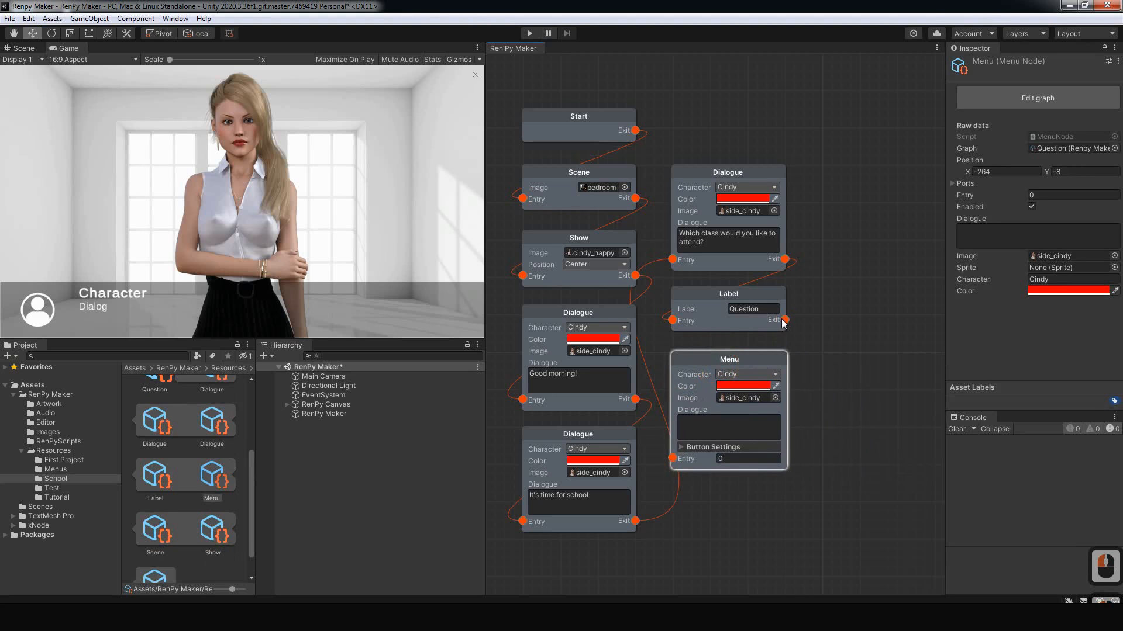
Step: Expand the Menu node's button settings and open its dialogue text for editing
{"action": "left_click", "coordinate": [693, 447]}
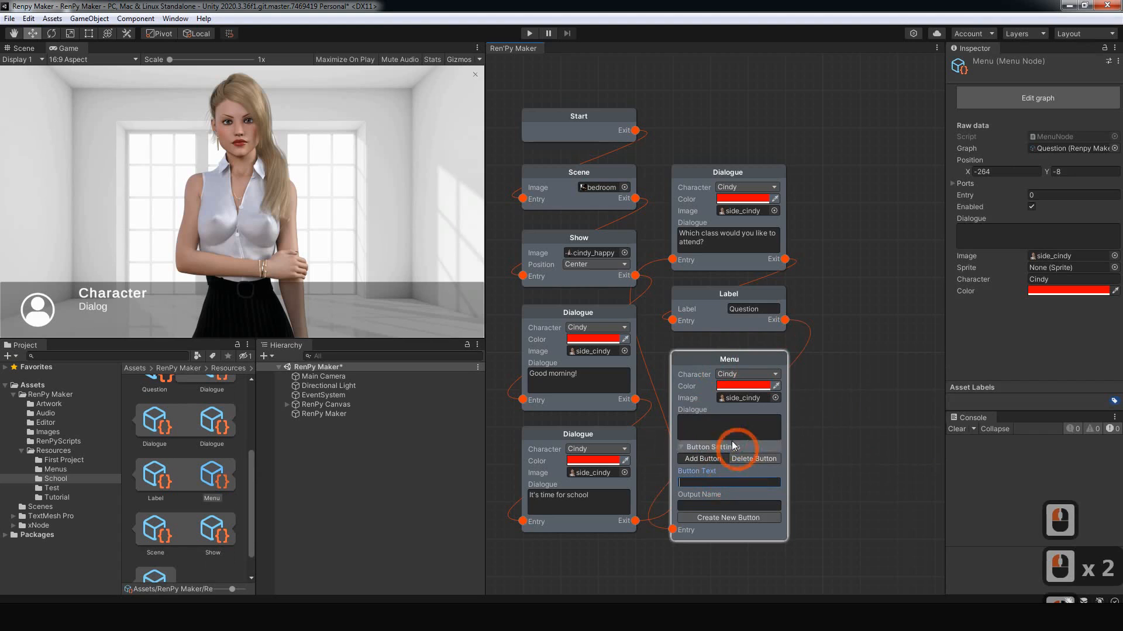
{"action": "left_click", "coordinate": [751, 427]}
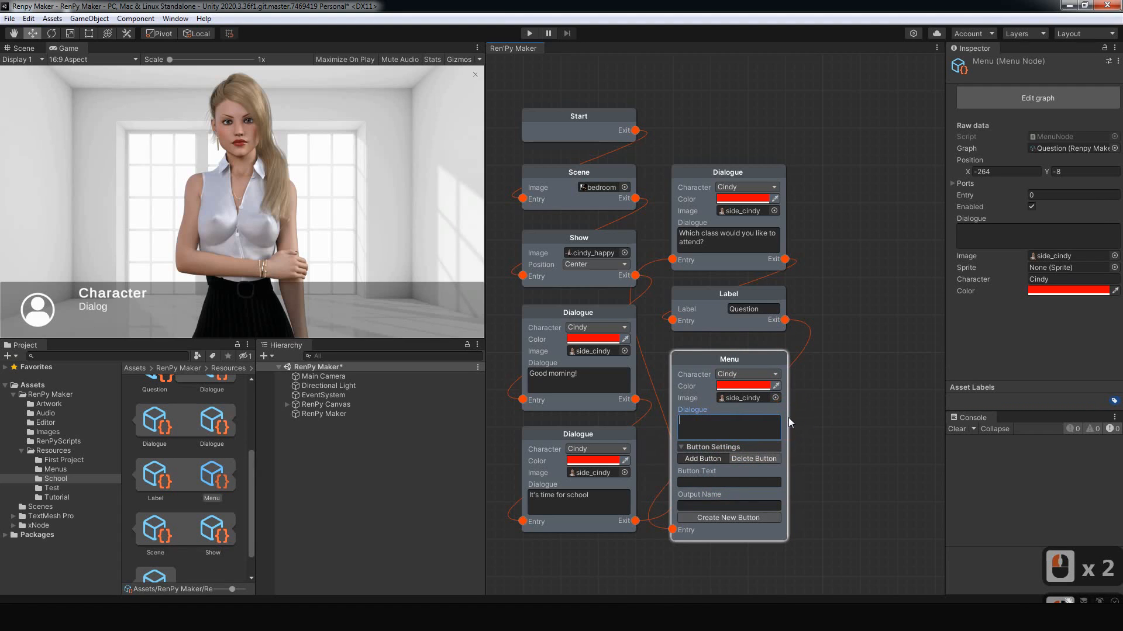
{"action": "type", "text": "Which "}
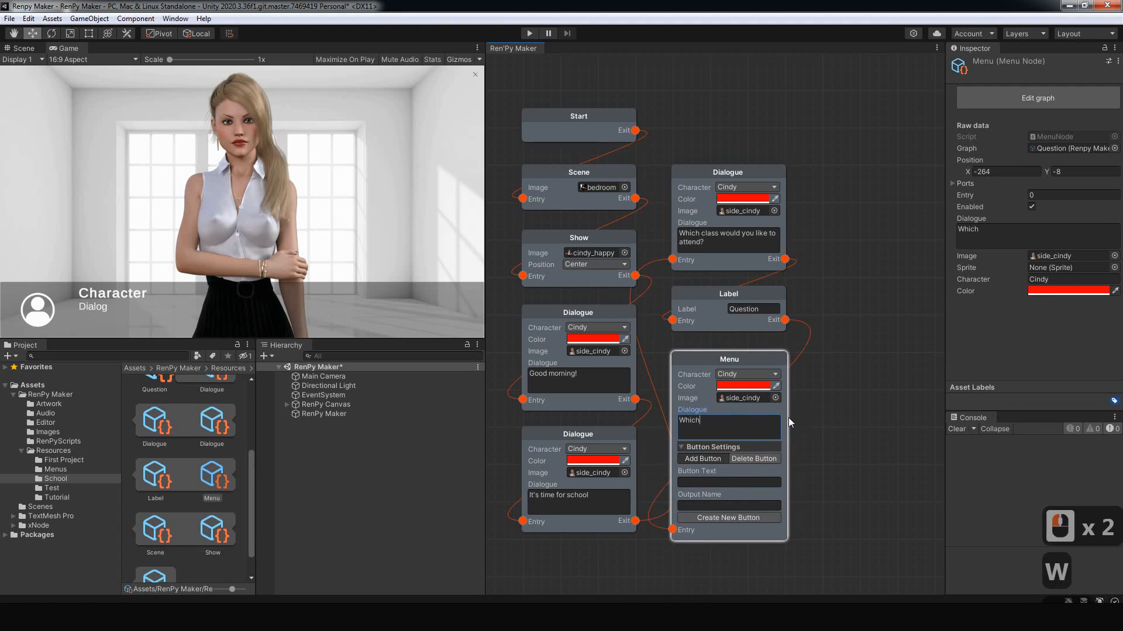
{"action": "type", "text": "class "}
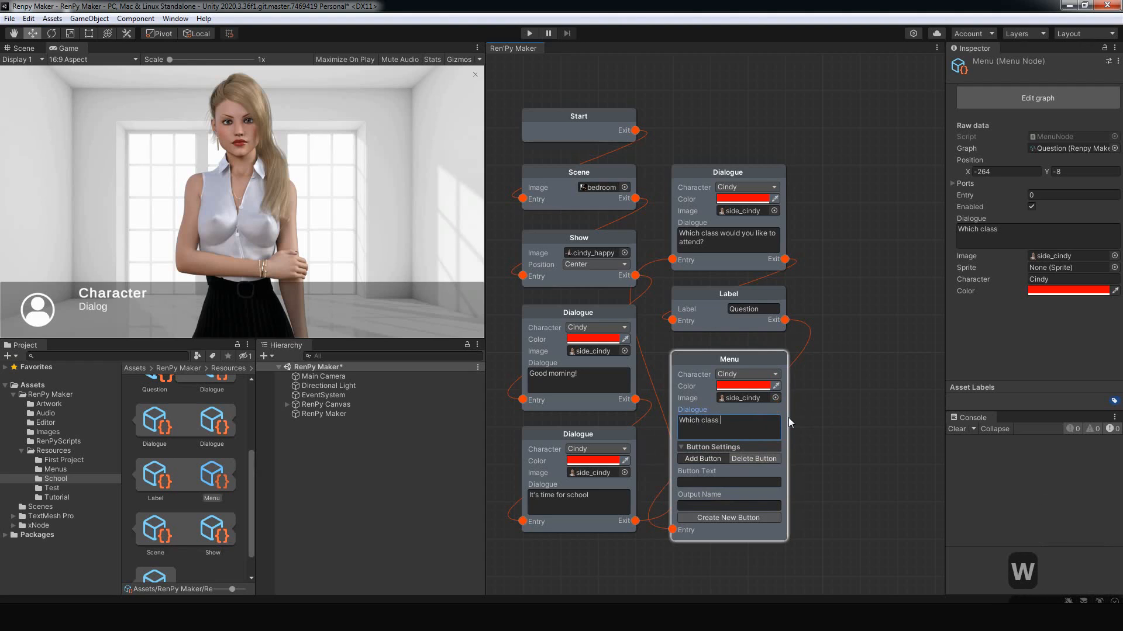
{"action": "type", "text": "would you"}
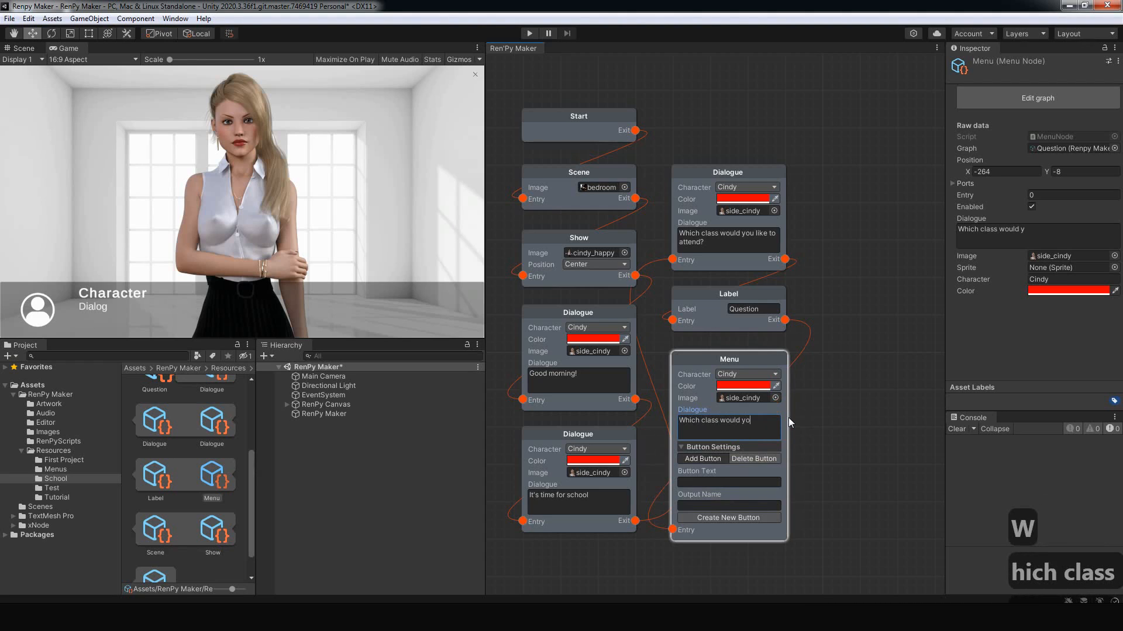
{"action": "key", "text": "BackSpace"}
{"action": "key", "text": "BackSpace"}
{"action": "key", "text": "BackSpace"}
{"action": "key", "text": "BackSpace"}
{"action": "key", "text": "BackSpace"}
{"action": "key", "text": "BackSpace"}
{"action": "key", "text": "BackSpace"}
{"action": "key", "text": "BackSpace"}
{"action": "key", "text": "BackSpace"}
{"action": "key", "text": "BackSpace"}
{"action": "key", "text": "BackSpace"}
{"action": "key", "text": "BackSpace"}
{"action": "key", "text": "BackSpace"}
{"action": "key", "text": "BackSpace"}
{"action": "key", "text": "BackSpace"}
{"action": "key", "text": "BackSpace"}
{"action": "key", "text": "BackSpace"}
{"action": "key", "text": "BackSpace"}
{"action": "key", "text": "BackSpace"}
{"action": "key", "text": "BackSpace"}
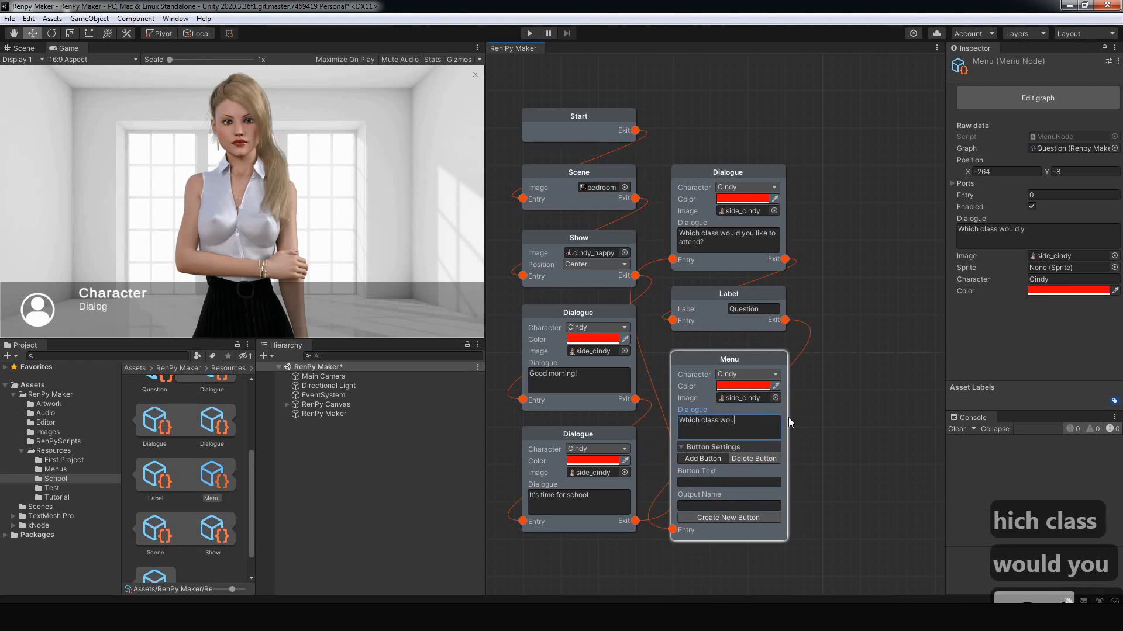
Step: Enter "Please choose a class" as the Menu node's dialogue text
{"action": "type", "text": "Pleas"}
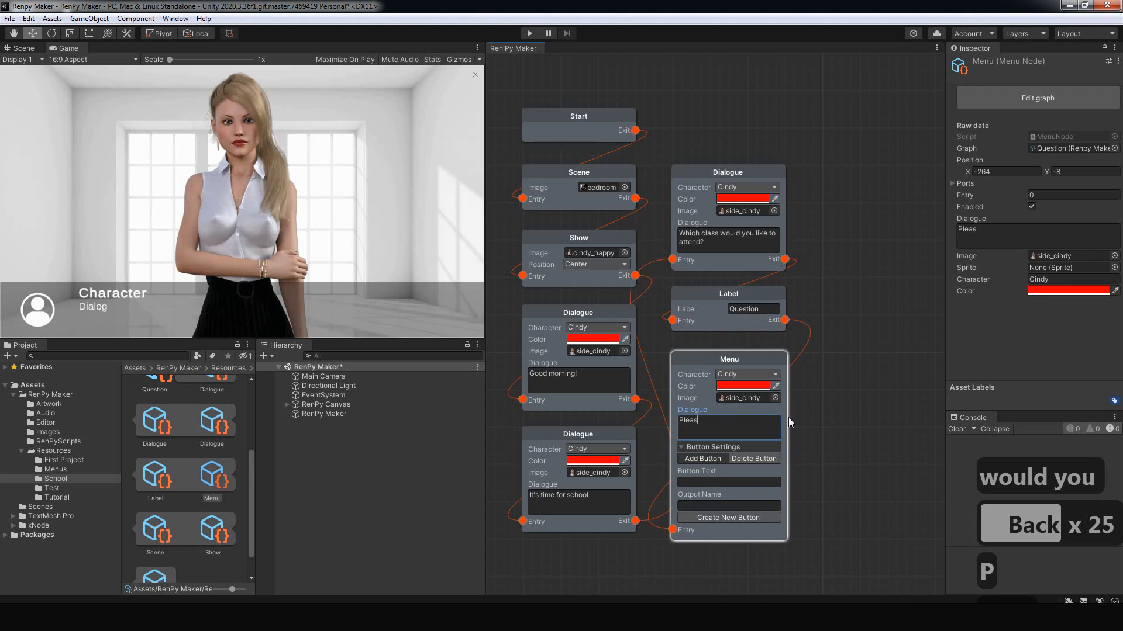
{"action": "type", "text": "e choose a class"}
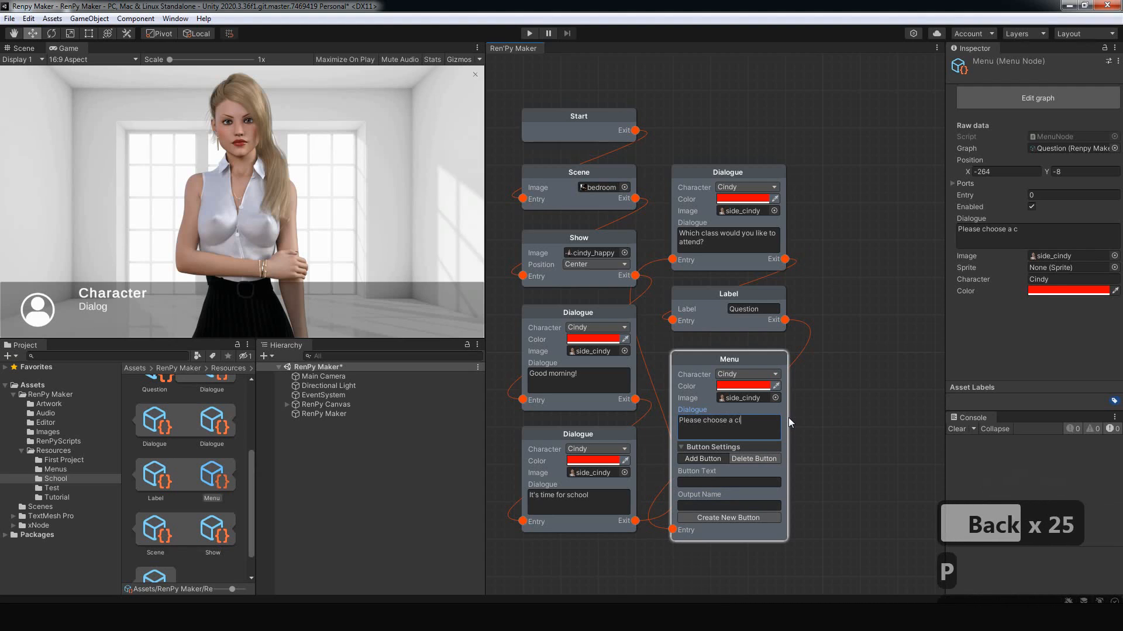
Step: Create a button in the Menu node with the text "Economics" and the output name "economics"
{"action": "left_click", "coordinate": [707, 482]}
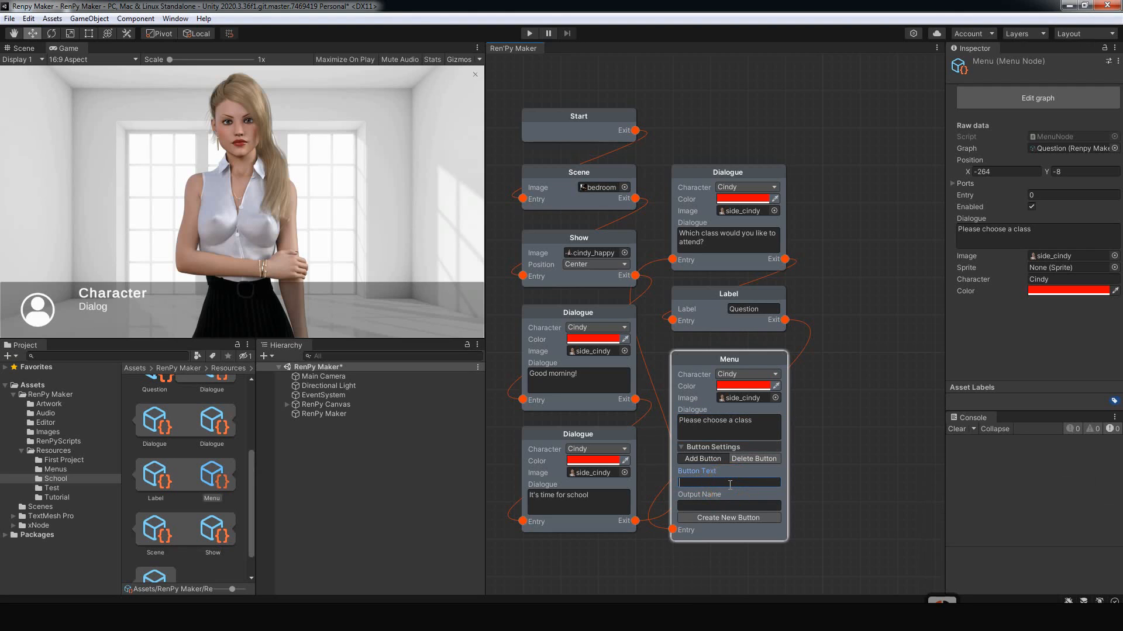
{"action": "left_click", "coordinate": [729, 483]}
{"action": "type", "text": "E"}
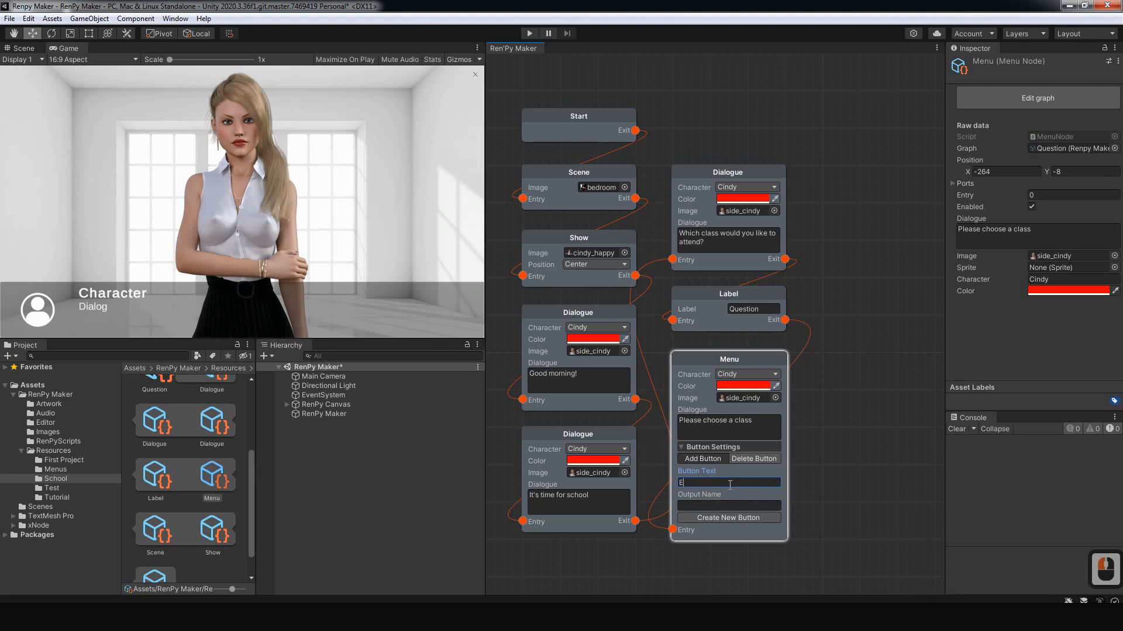
{"action": "type", "text": "conom"}
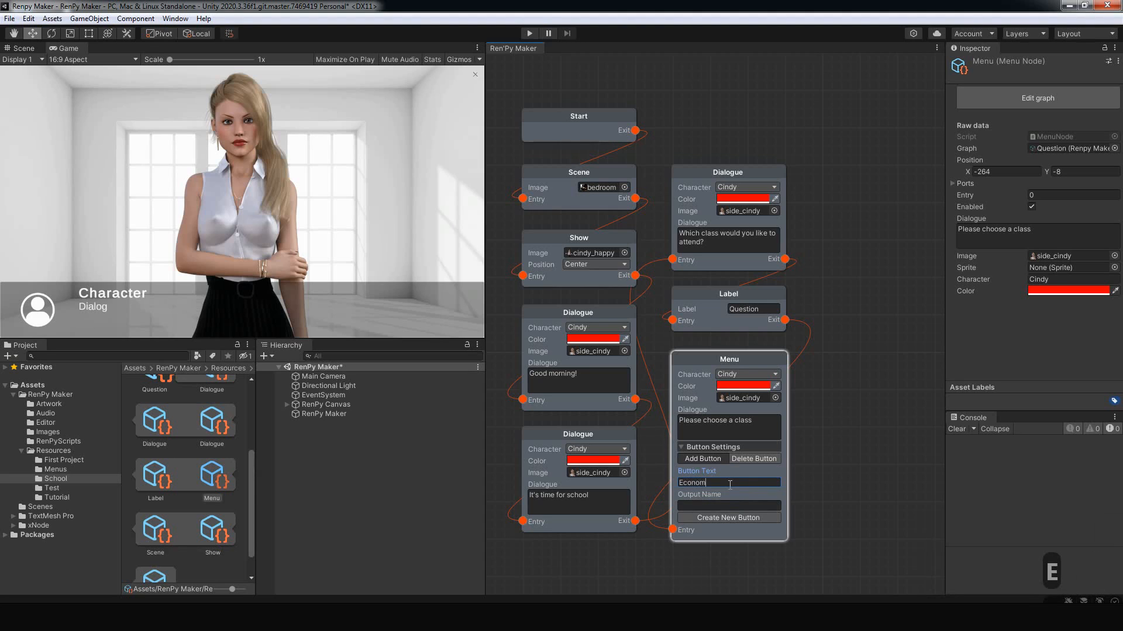
{"action": "type", "text": "ics"}
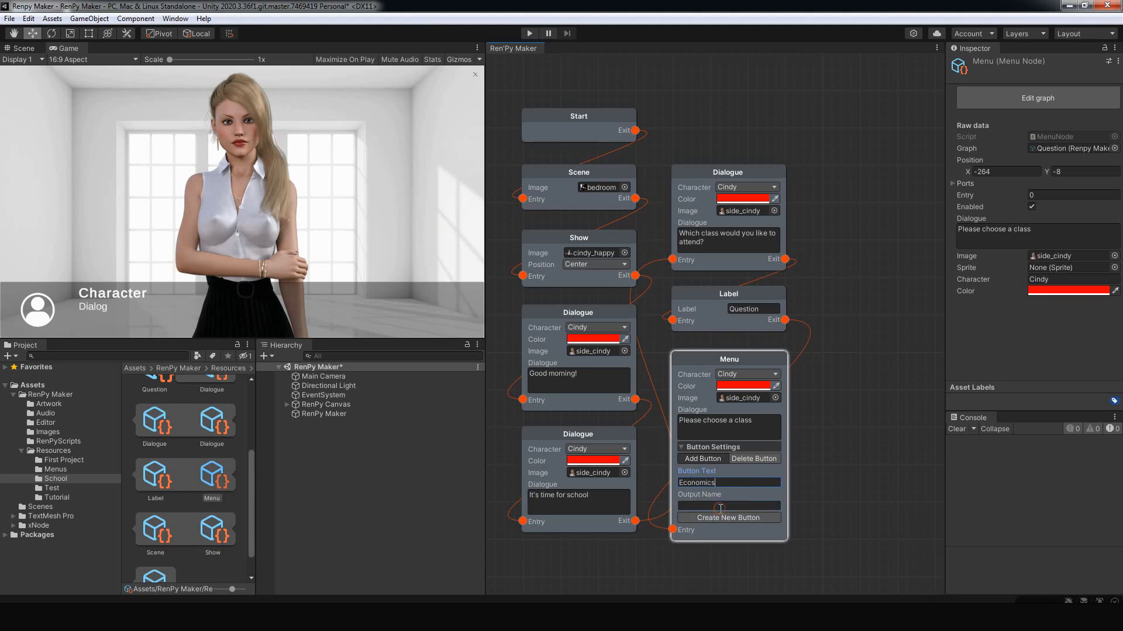
{"action": "left_click", "coordinate": [722, 506]}
{"action": "type", "text": "e"}
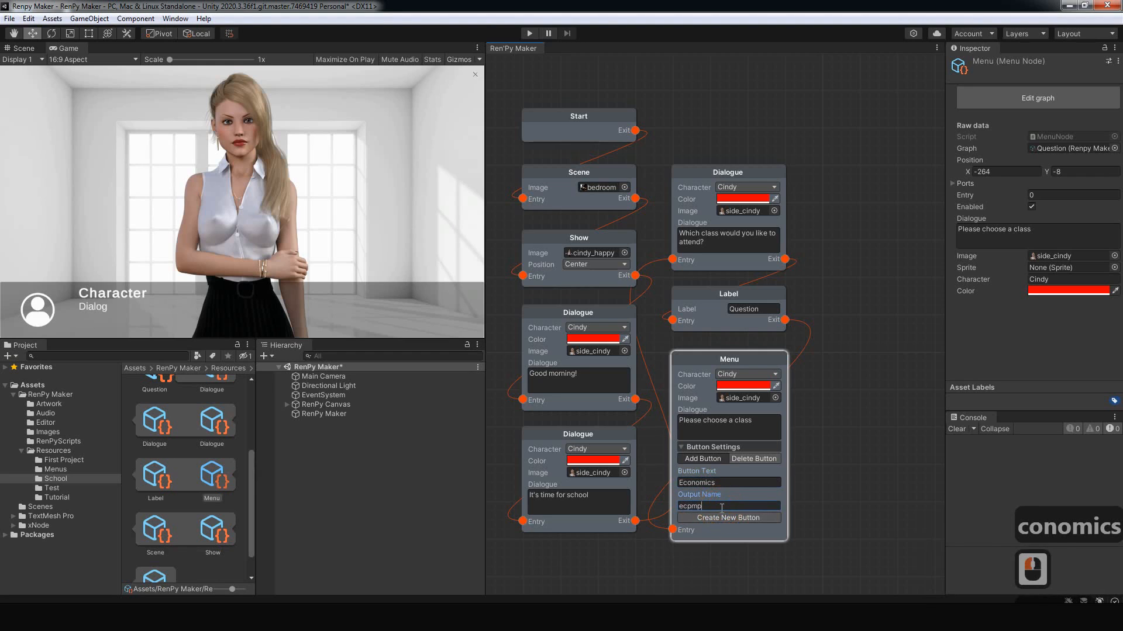
{"action": "type", "text": "cpmp"}
{"action": "key", "text": "BackSpace"}
{"action": "key", "text": "BackSpace"}
{"action": "key", "text": "BackSpace"}
{"action": "type", "text": "o"}
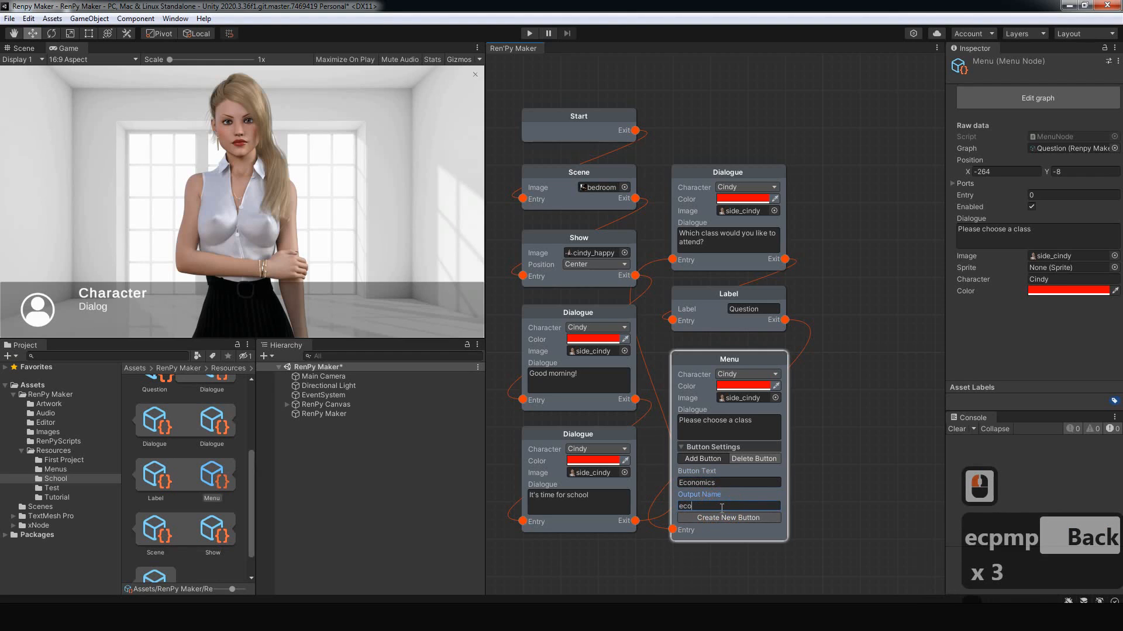
{"action": "type", "text": "nomics"}
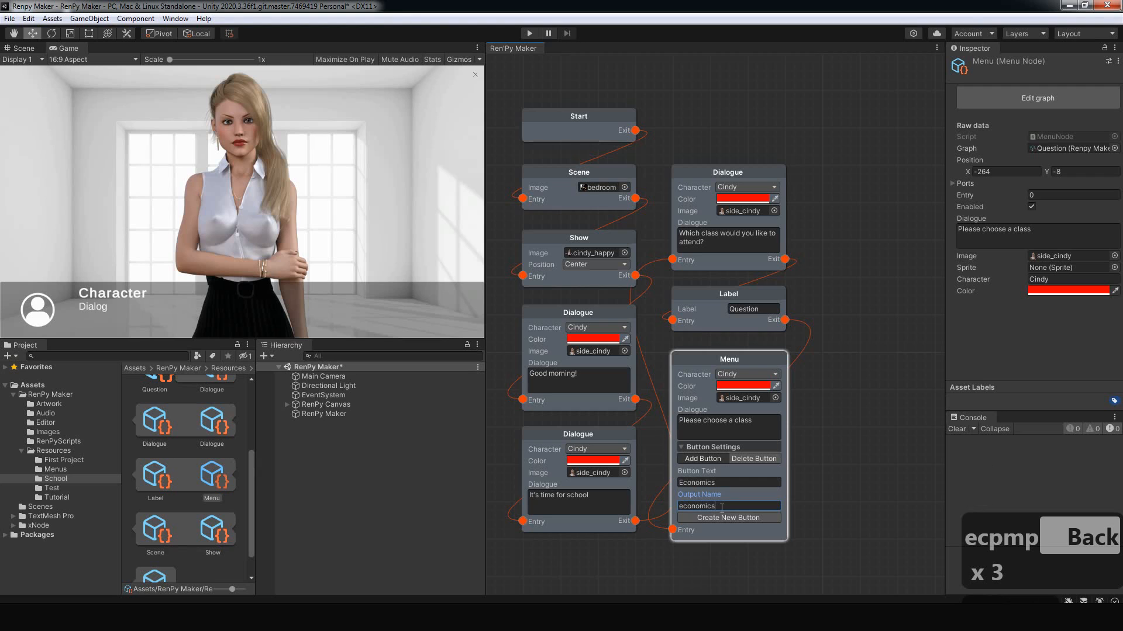
{"action": "left_click", "coordinate": [728, 518]}
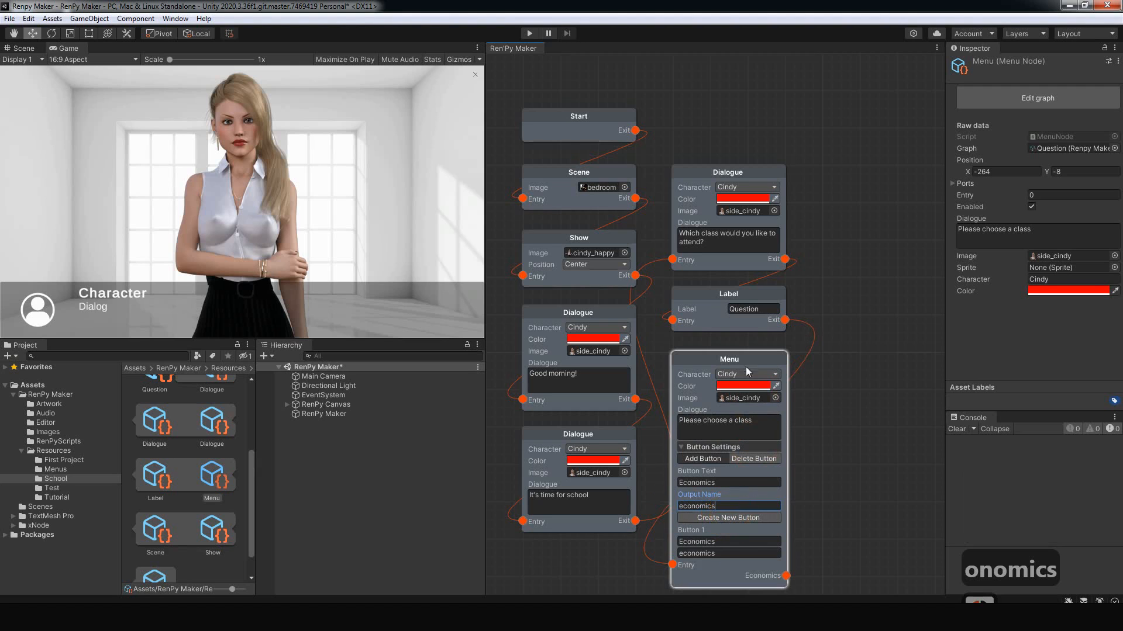
Step: Move the second column's Dialogue, Label and Menu nodes up together so the column starts level with the Start node
{"action": "left_click_drag", "start_coordinate": [677, 143], "coordinate": [802, 401]}
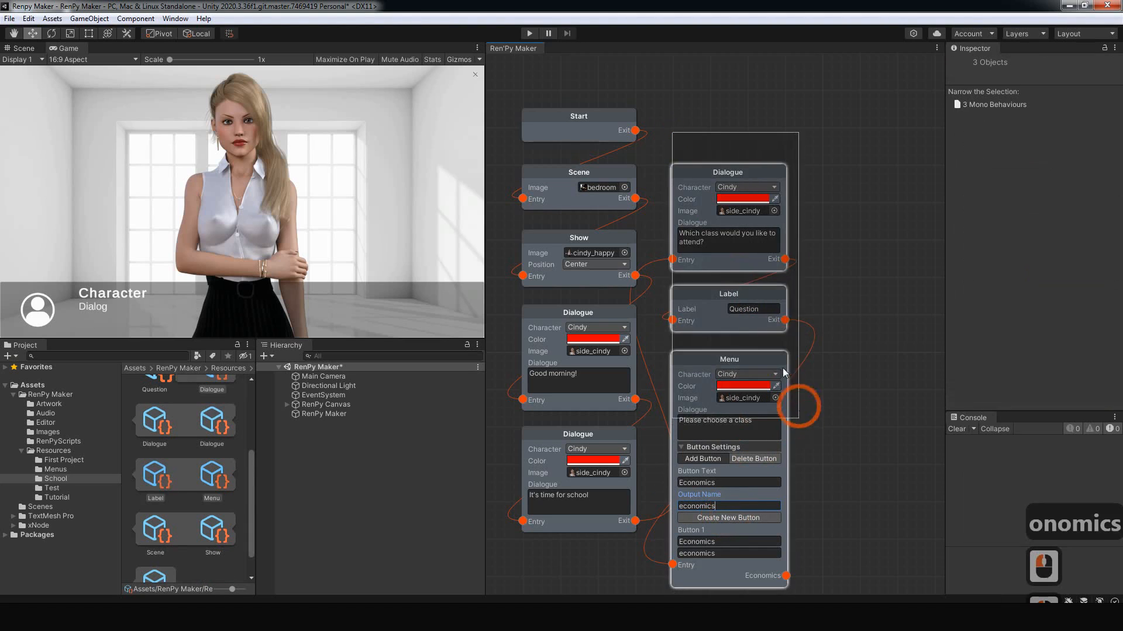
{"action": "left_click_drag", "start_coordinate": [716, 177], "coordinate": [711, 124]}
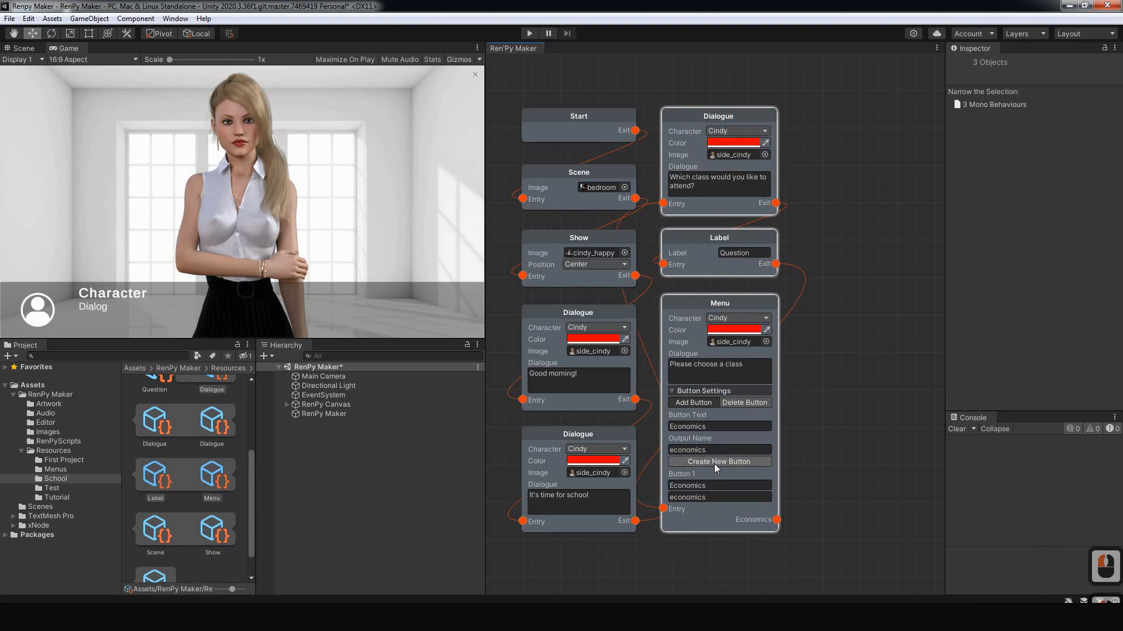
Step: Create a second button in the Menu node with the text "Biology" and the output name "biology"
{"action": "left_click", "coordinate": [732, 426]}
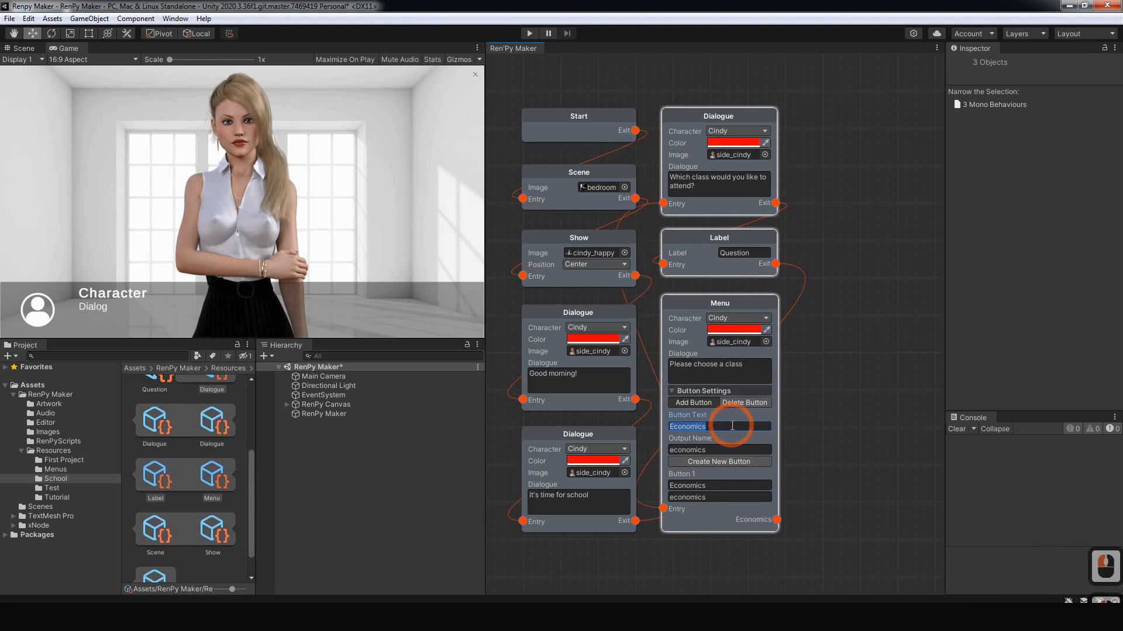
{"action": "type", "text": "Biol"}
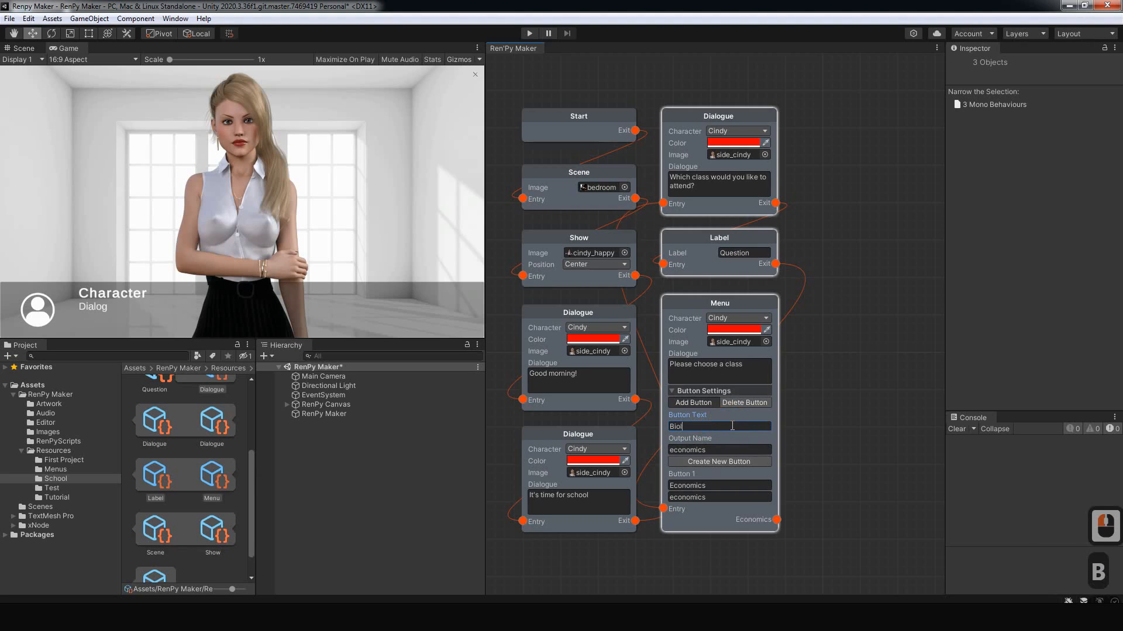
{"action": "type", "text": "ogy"}
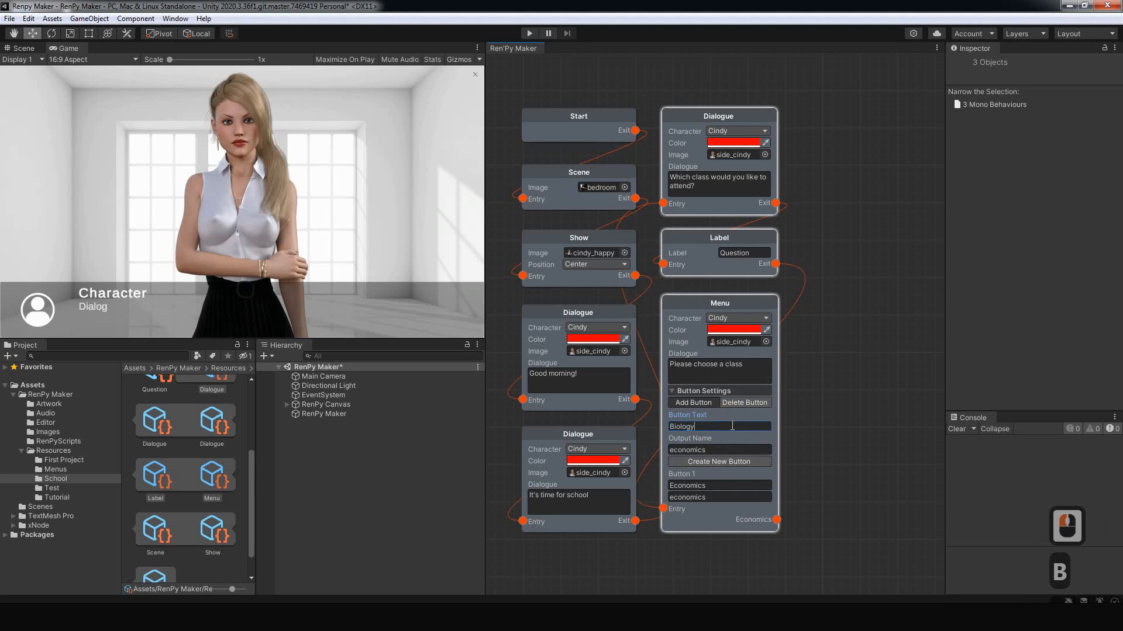
{"action": "left_click", "coordinate": [722, 446]}
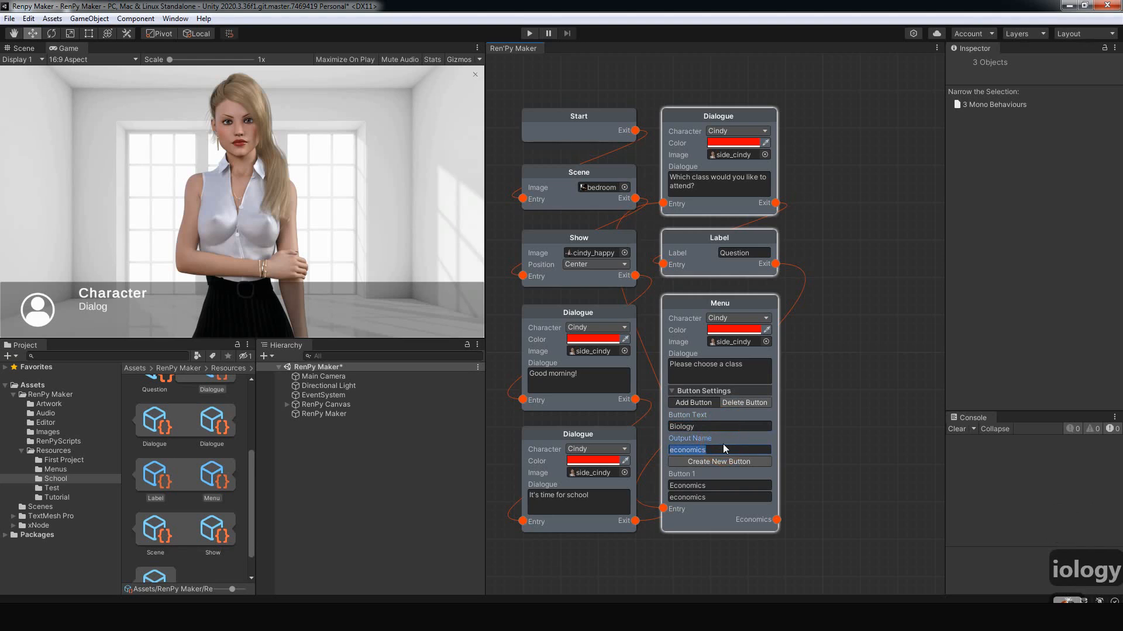
{"action": "type", "text": "biology"}
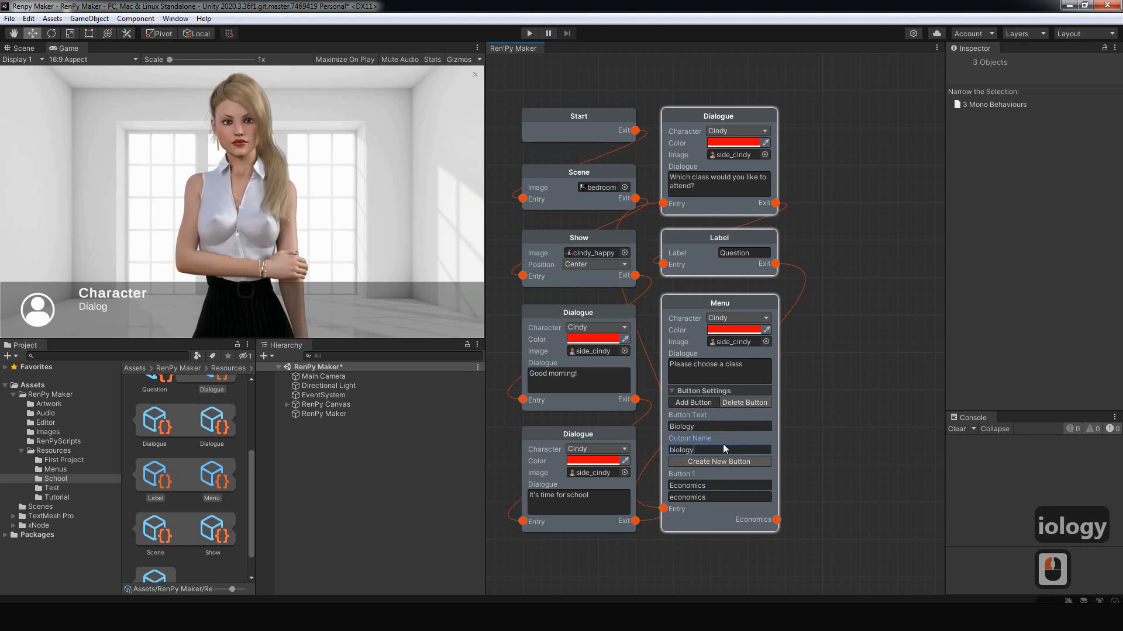
{"action": "left_click", "coordinate": [710, 461]}
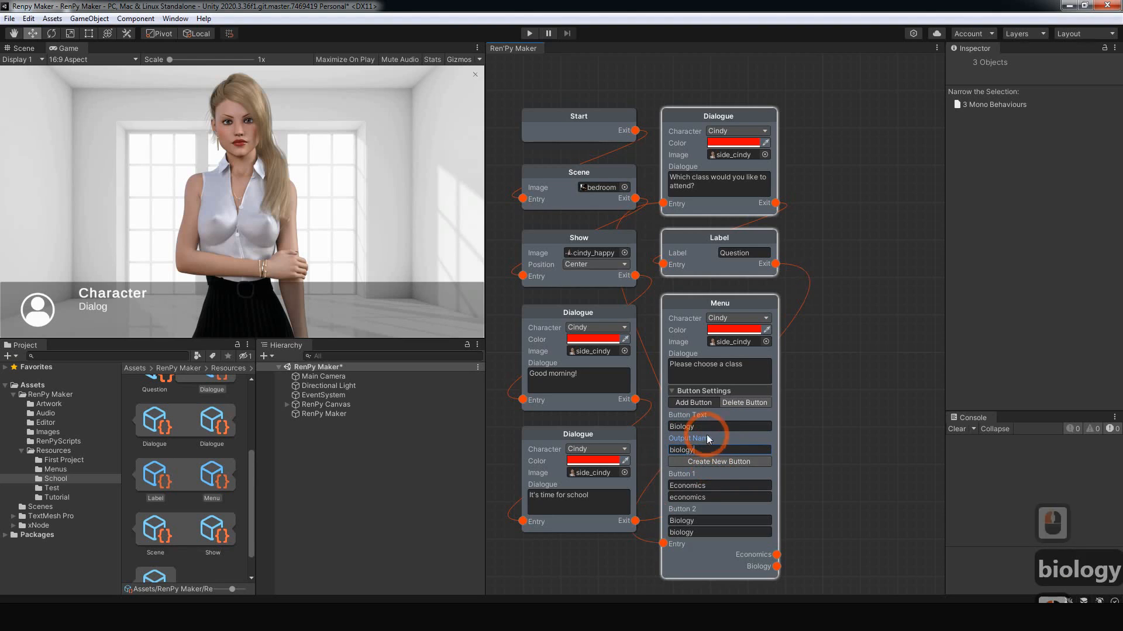
Step: Create a third button in the Menu node with the text "Music" and the output name "music"
{"action": "left_click", "coordinate": [673, 426]}
{"action": "type", "text": "M"}
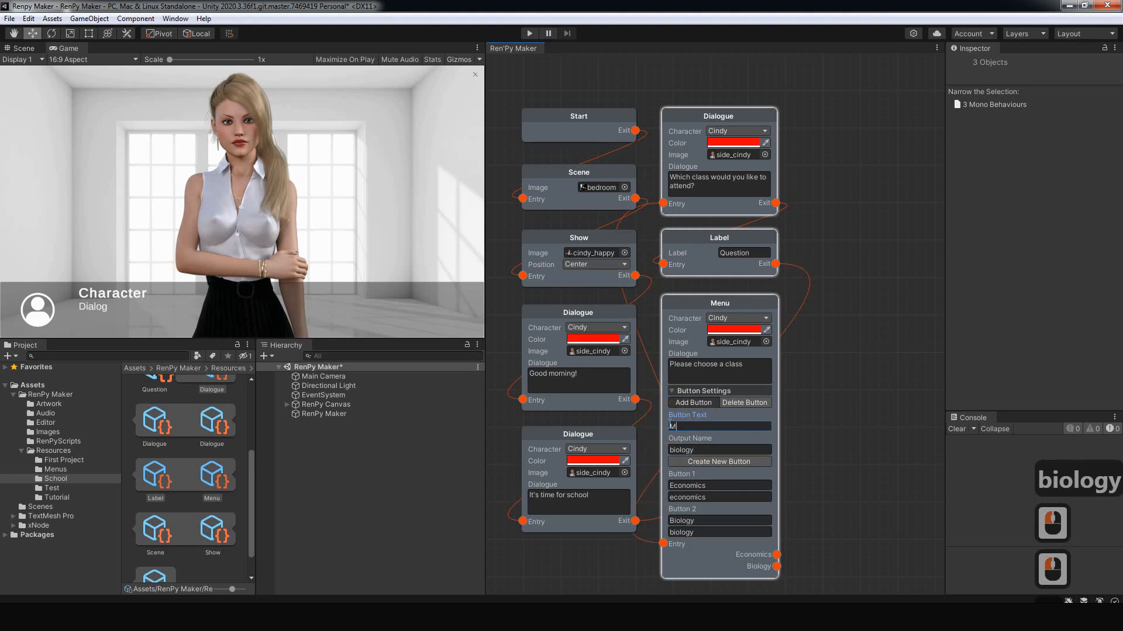
{"action": "type", "text": "usic"}
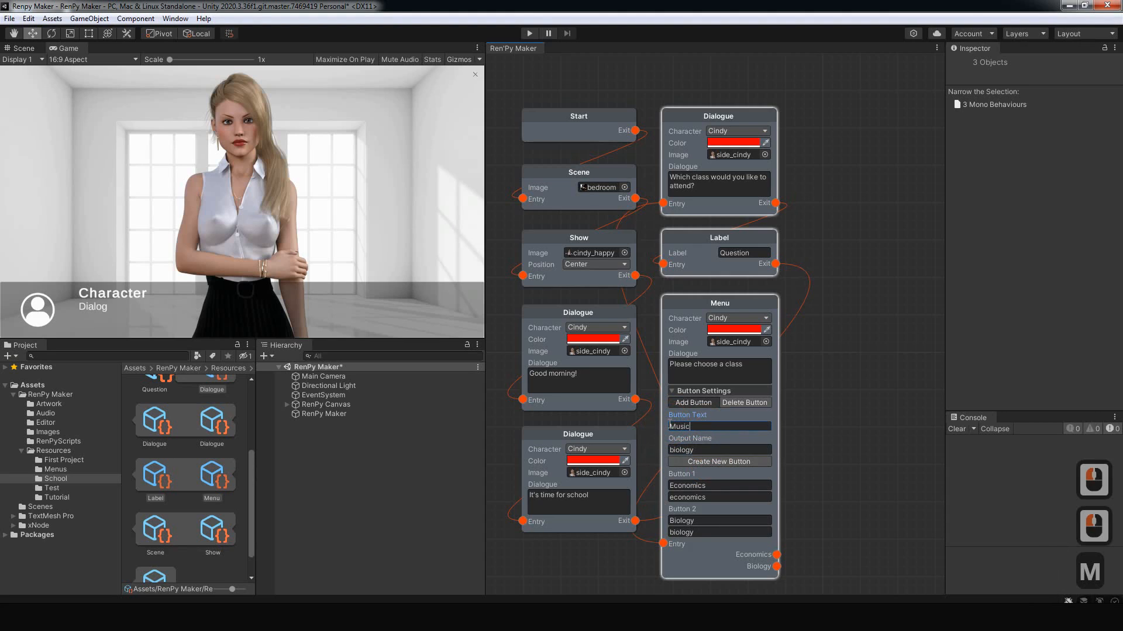
{"action": "left_click", "coordinate": [730, 450]}
{"action": "type", "text": "music"}
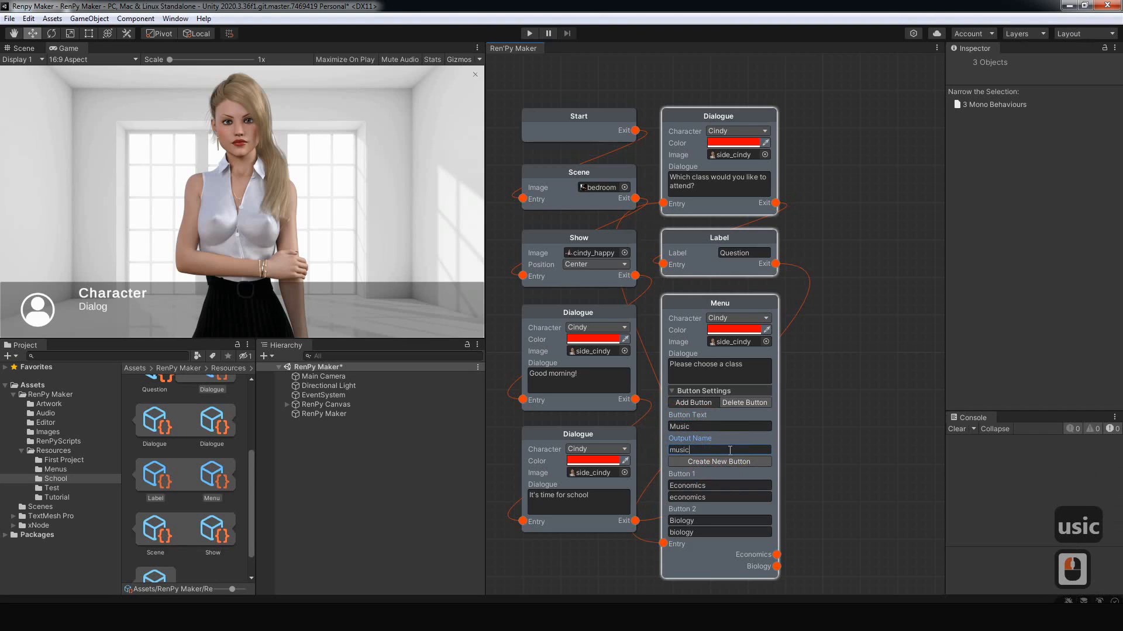
{"action": "left_click", "coordinate": [723, 463]}
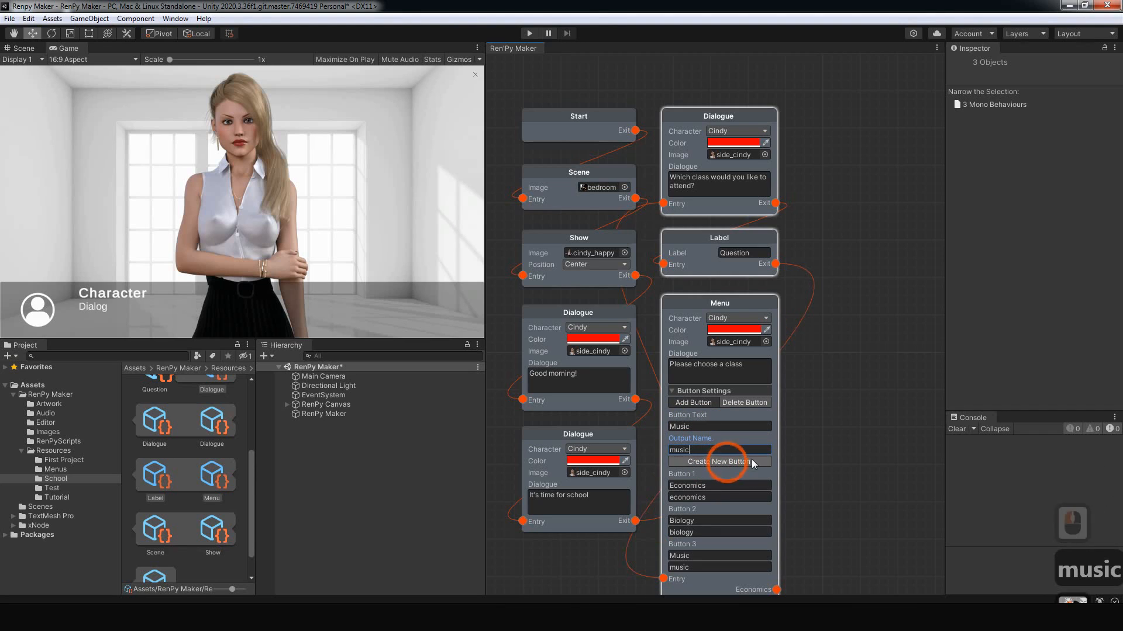
Step: Collapse the Menu node's button settings and move the second column's Dialogue, Label and Menu nodes slightly down together
{"action": "left_click", "coordinate": [701, 391]}
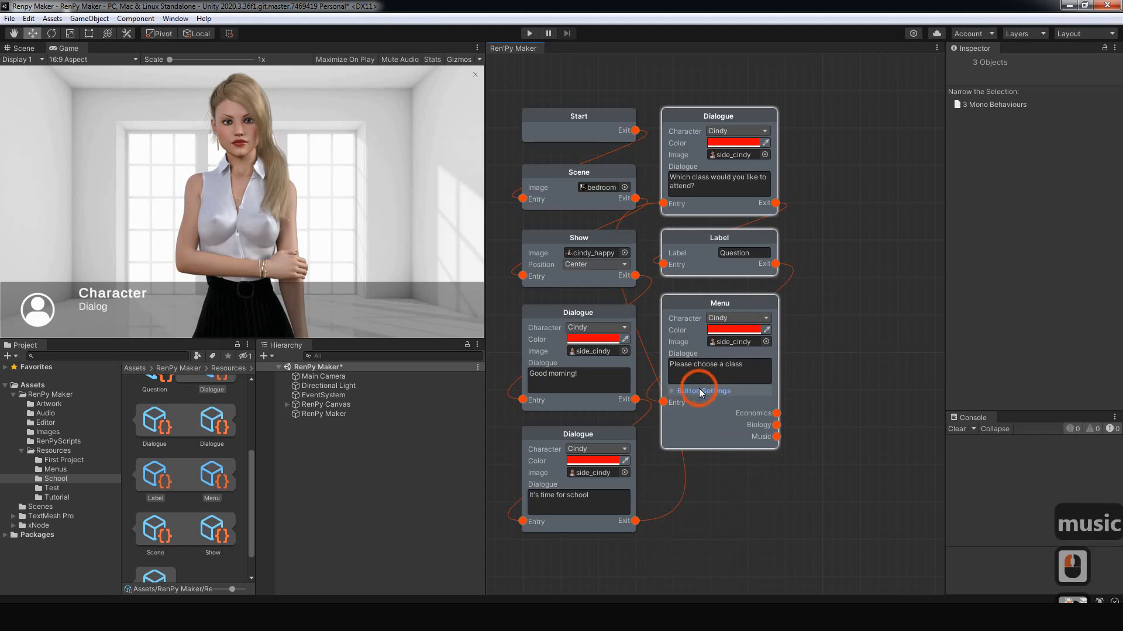
{"action": "mouse_move", "coordinate": [720, 304]}
{"action": "left_mouse_down"}
{"action": "mouse_move", "coordinate": [720, 323]}
{"action": "mouse_move", "coordinate": [720, 312]}
{"action": "left_mouse_up"}
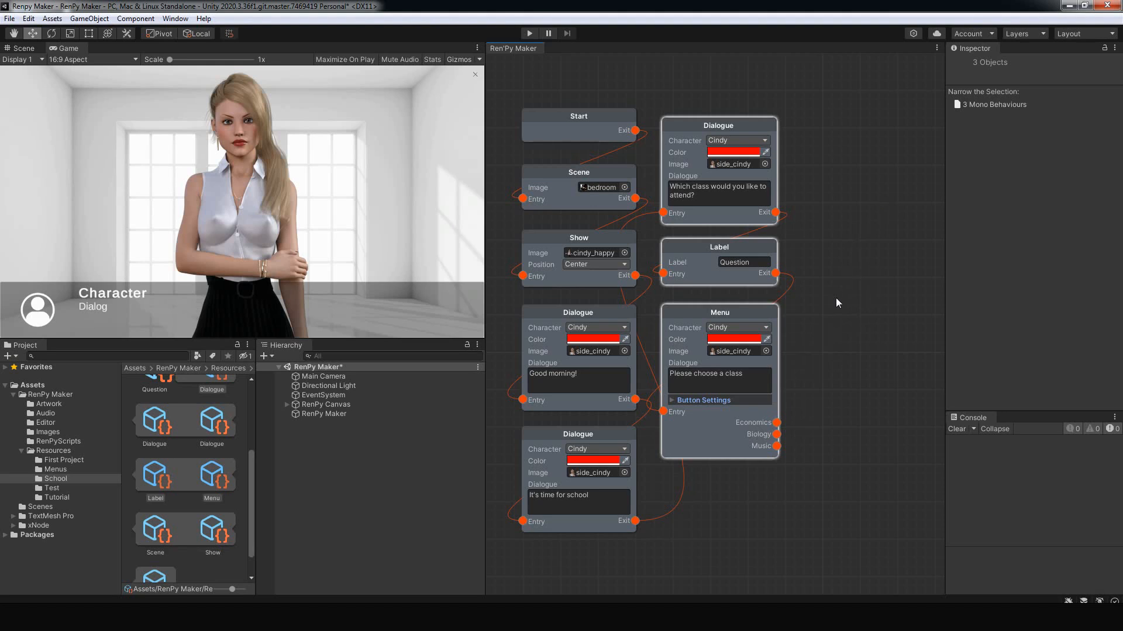
Step: Collapse the Question graph asset in the School folder so its node sub-assets are hidden
{"action": "left_click_drag", "start_coordinate": [251, 459], "coordinate": [250, 383]}
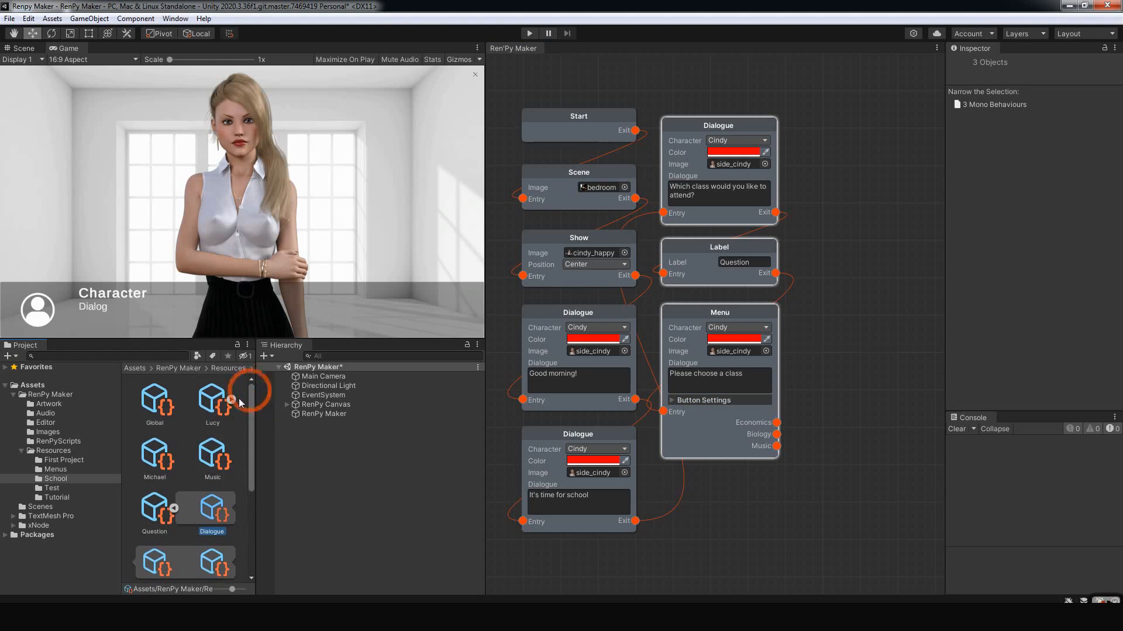
{"action": "left_click", "coordinate": [172, 508]}
{"action": "left_click", "coordinate": [487, 499]}
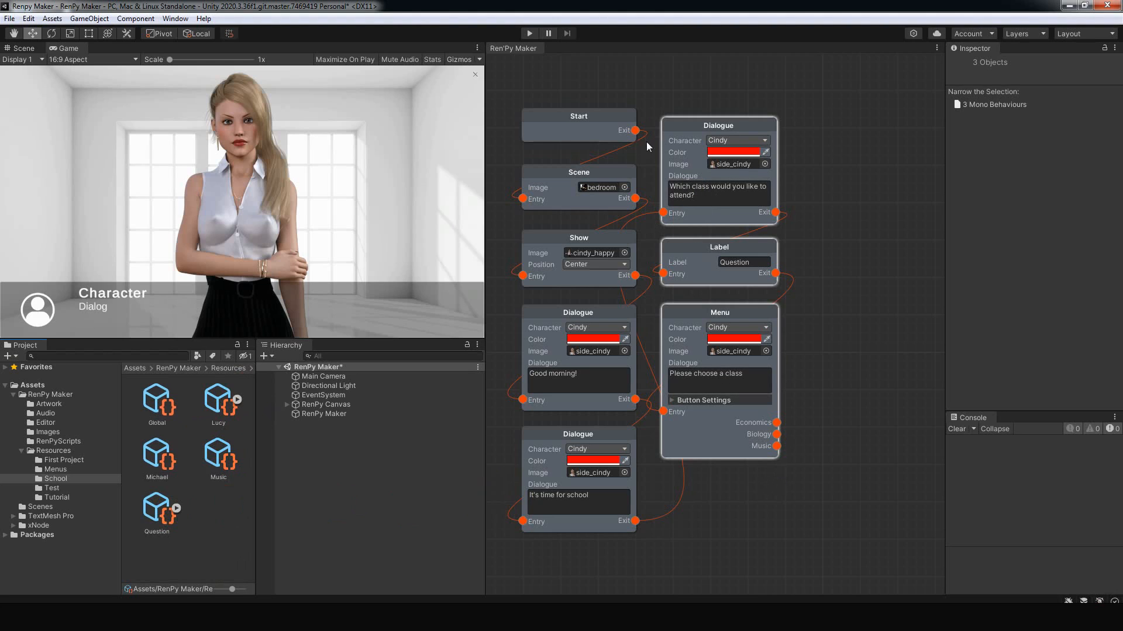
Step: Add a Call node to the graph and place it beside the second column's Dialogue node, level with it
{"action": "right_click", "coordinate": [811, 353]}
{"action": "left_click", "coordinate": [840, 359]}
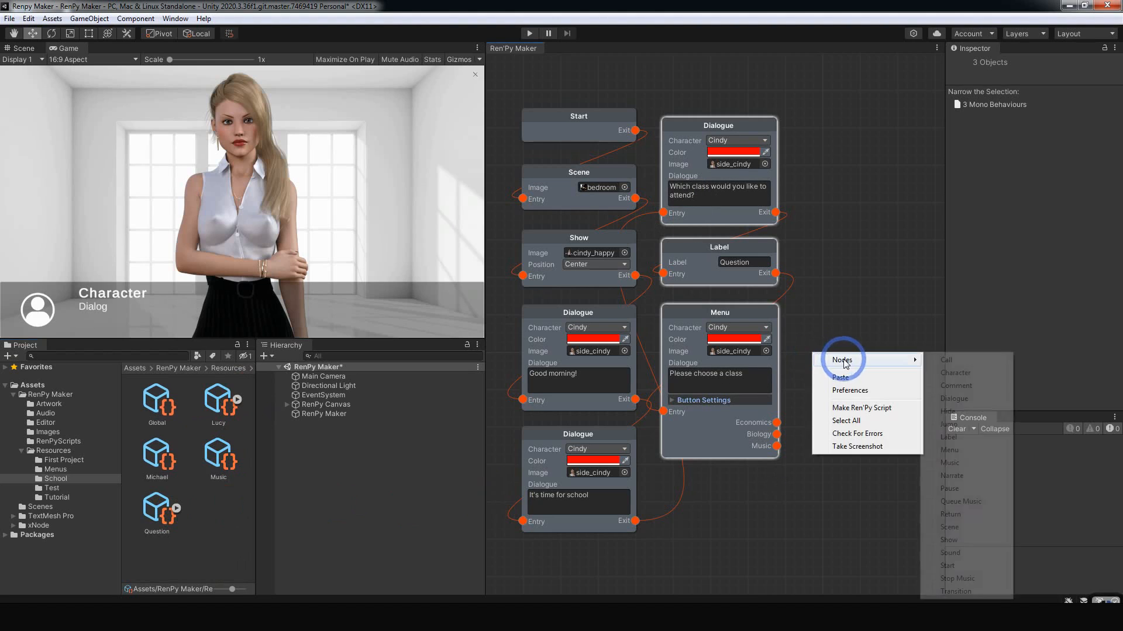
{"action": "left_click", "coordinate": [950, 360]}
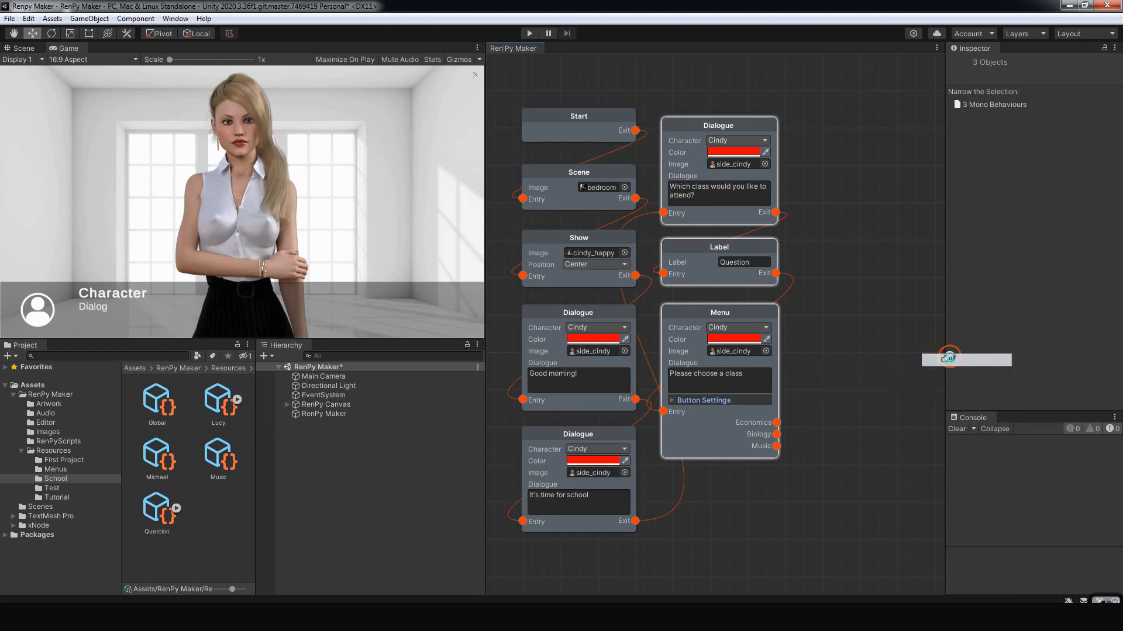
{"action": "left_click_drag", "start_coordinate": [872, 344], "coordinate": [870, 337]}
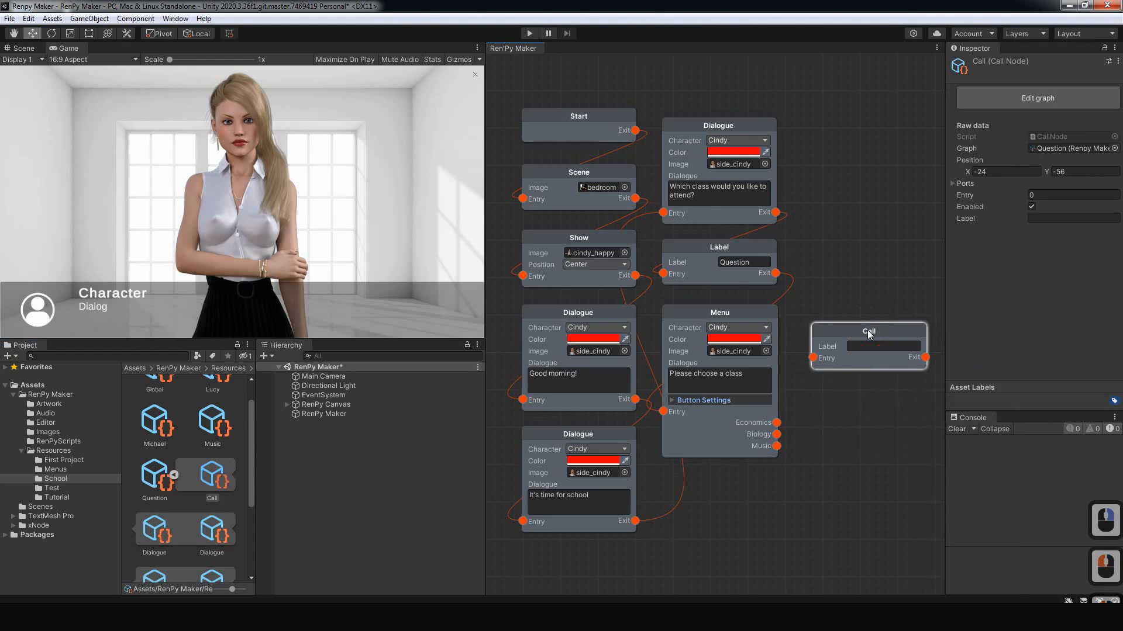
{"action": "right_click", "coordinate": [871, 340]}
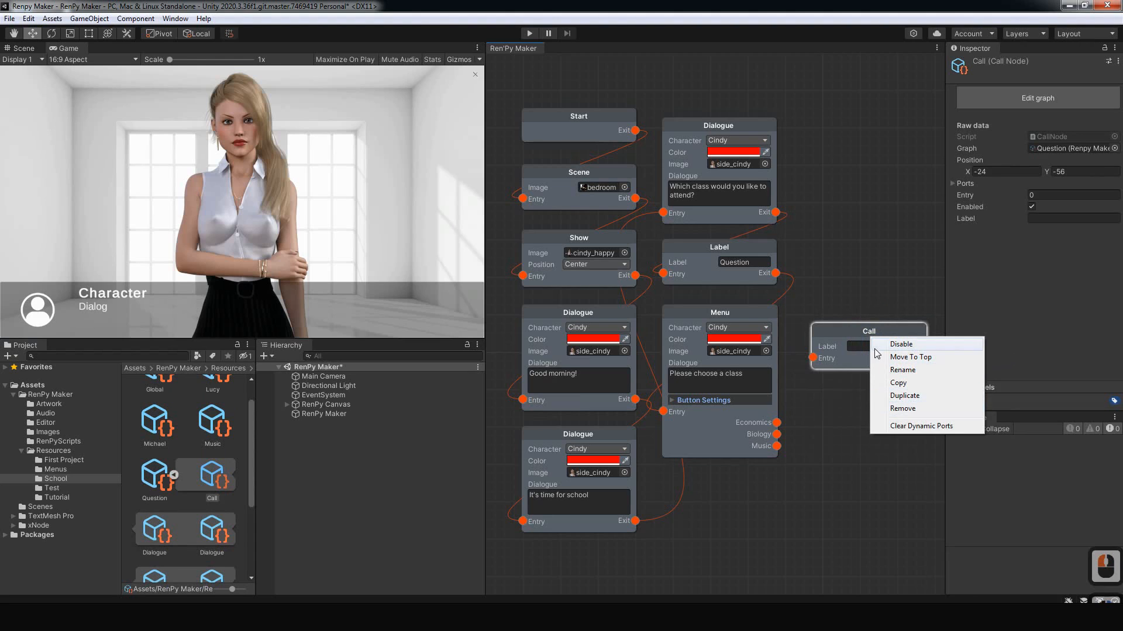
{"action": "left_click", "coordinate": [869, 286]}
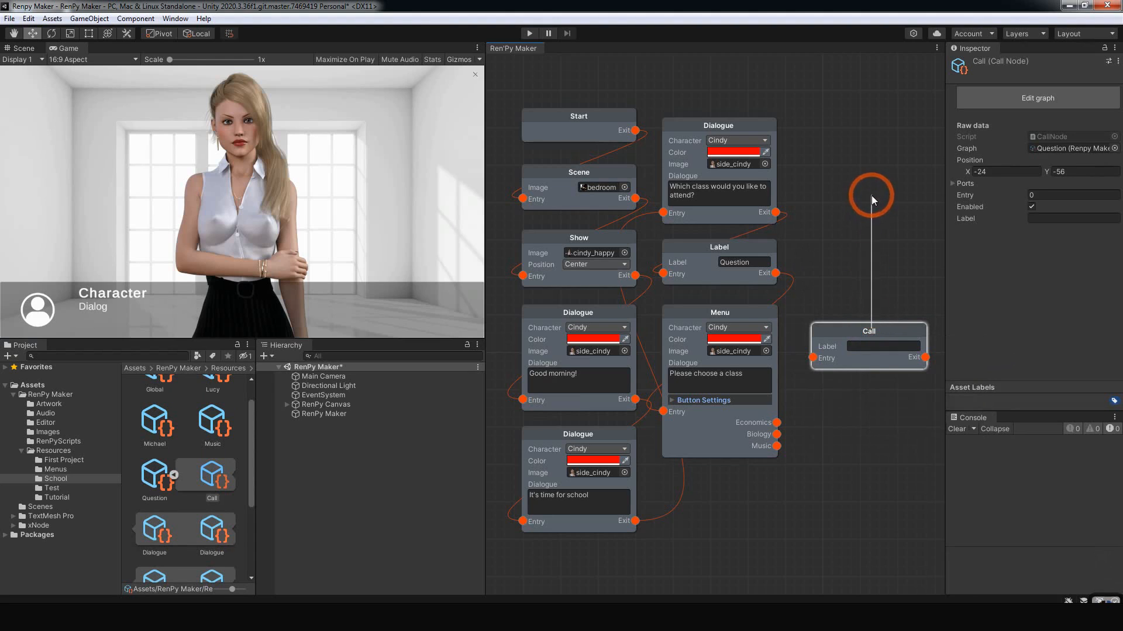
{"action": "left_click_drag", "start_coordinate": [883, 331], "coordinate": [879, 126]}
Step: Add a Jump node to the graph and place it in line with the Call node, on its exit side
{"action": "right_click", "coordinate": [876, 210]}
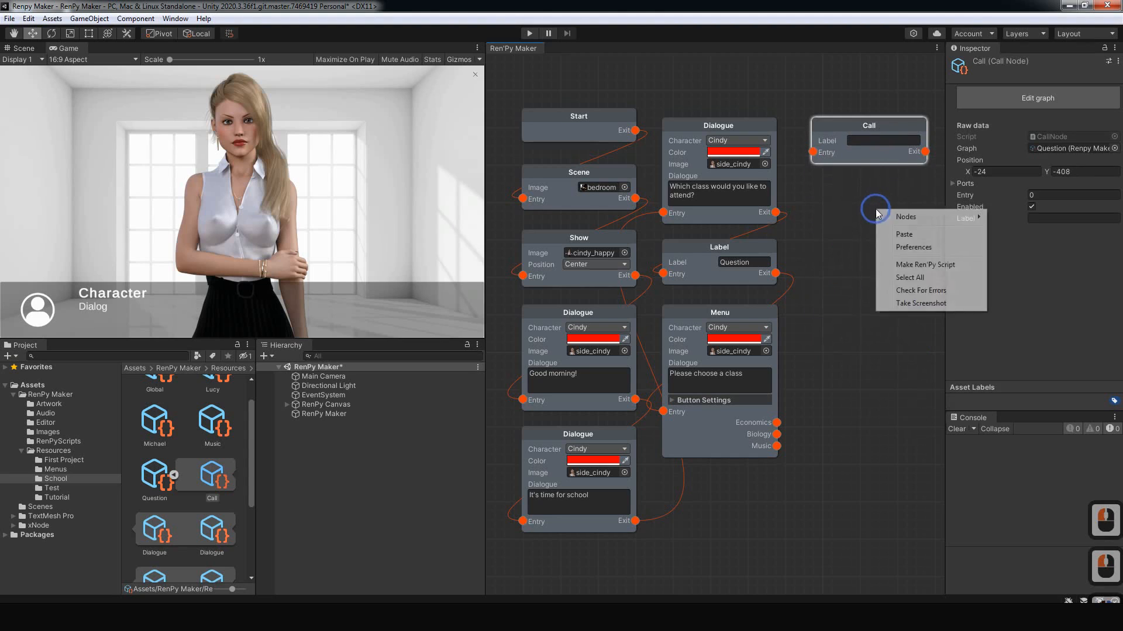
{"action": "mouse_move", "coordinate": [912, 215]}
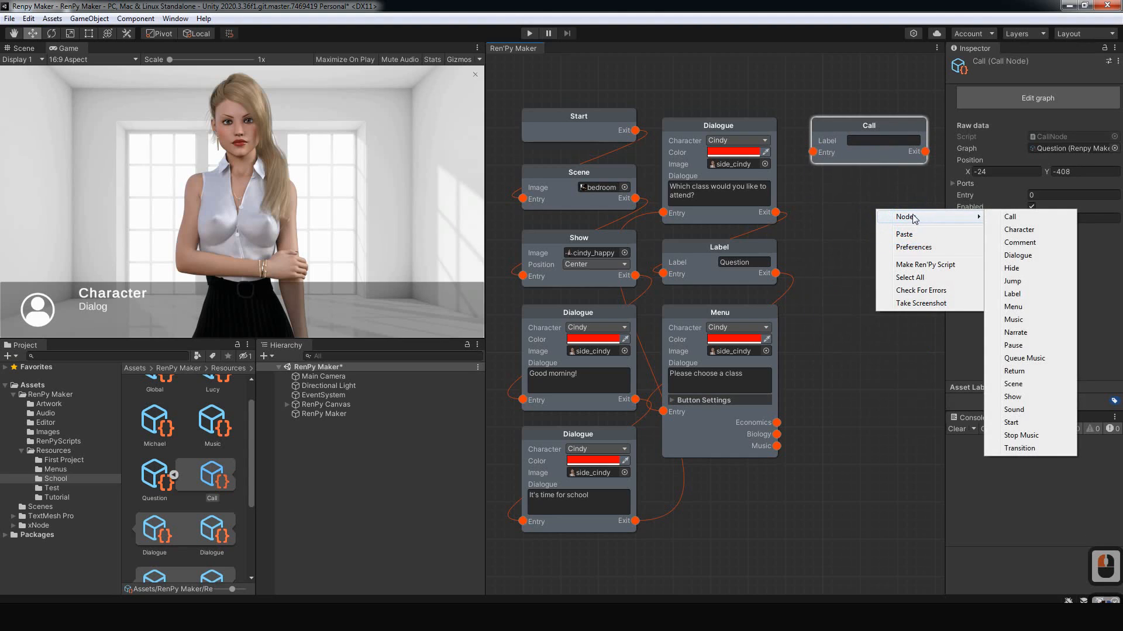
{"action": "left_click", "coordinate": [1012, 281]}
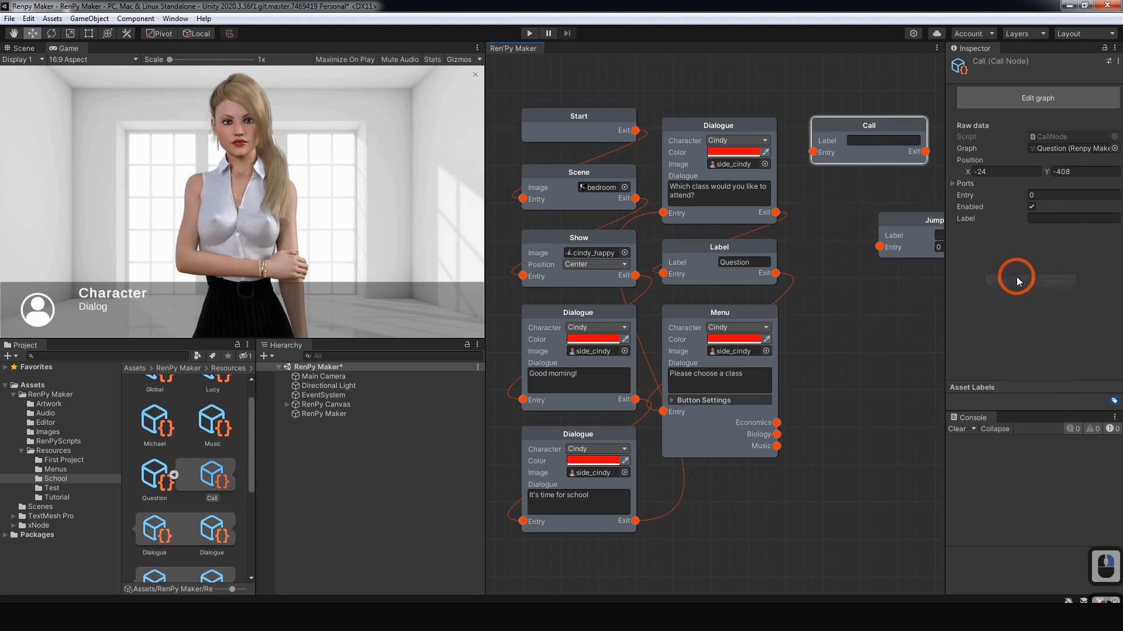
{"action": "left_click_drag", "start_coordinate": [925, 229], "coordinate": [847, 190]}
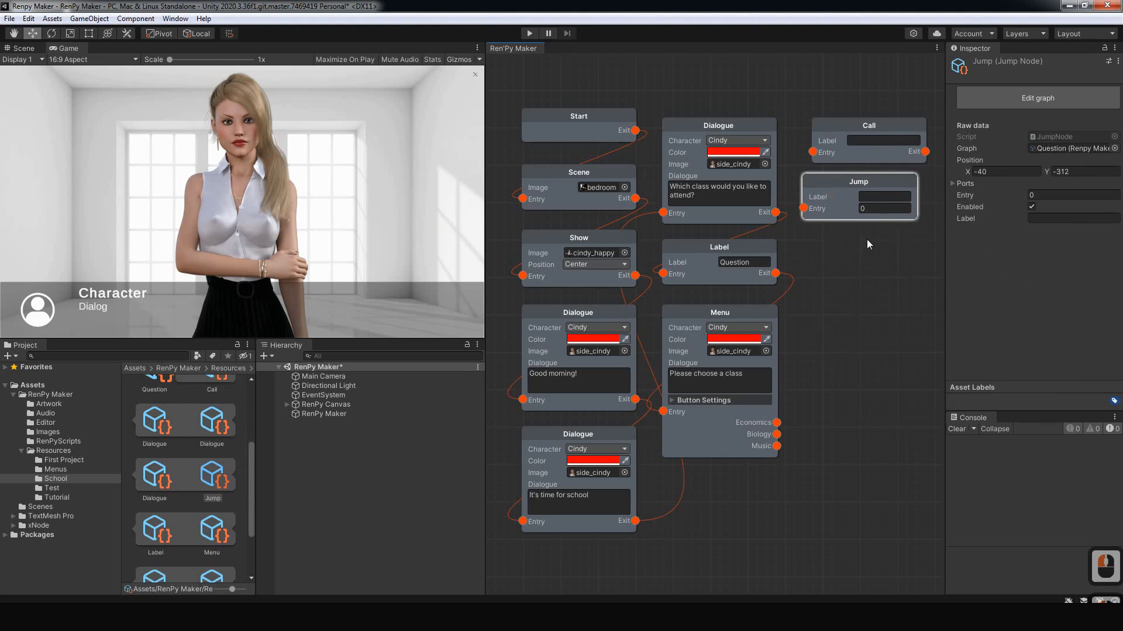
{"action": "middle_click_drag", "start_coordinate": [861, 281], "coordinate": [712, 306]}
{"action": "left_click_drag", "start_coordinate": [713, 207], "coordinate": [853, 150]}
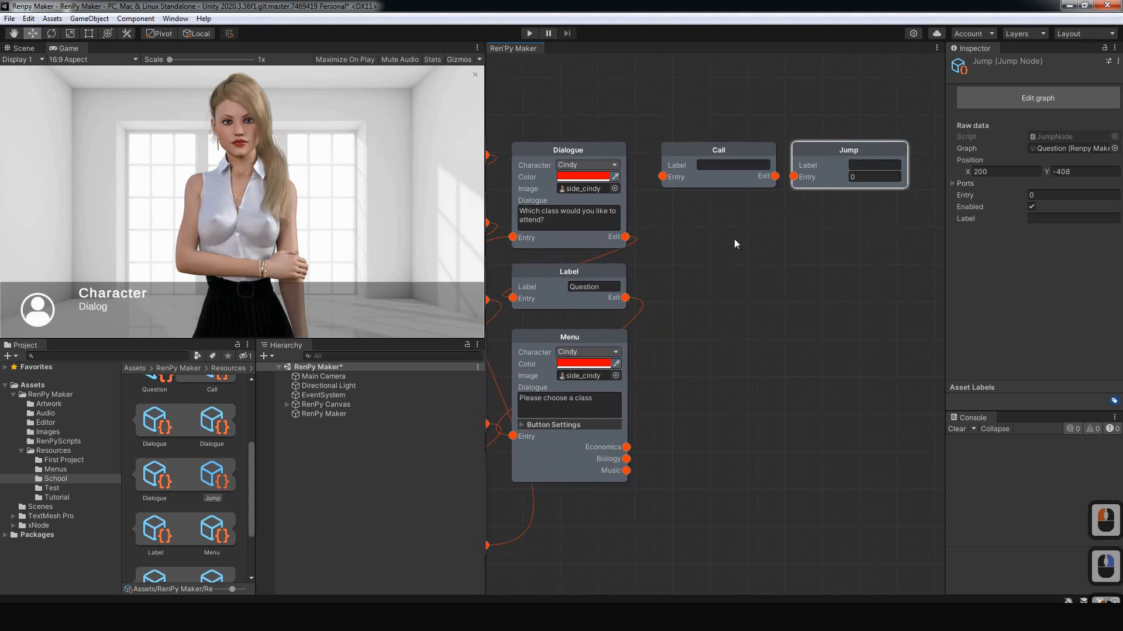
Step: Connect the Menu node's Economics output to the Call node's entry and set the Call label to "Economics"
{"action": "left_click_drag", "start_coordinate": [626, 446], "coordinate": [662, 179]}
{"action": "double_click", "coordinate": [724, 167]}
{"action": "type", "text": "E"}
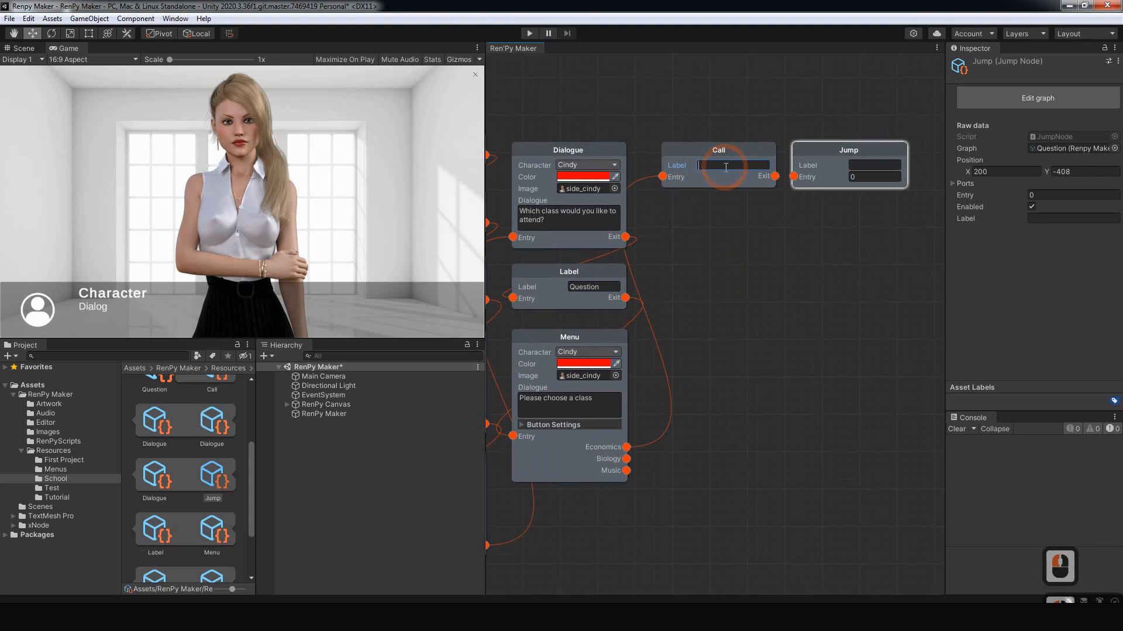
{"action": "type", "text": "con"}
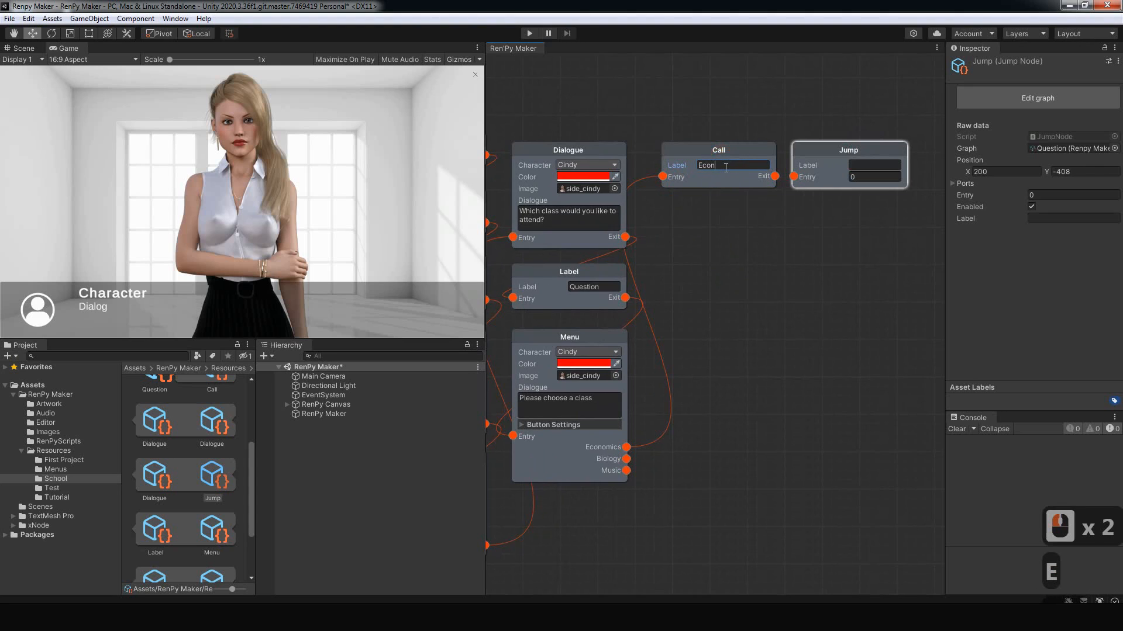
{"action": "type", "text": "omics"}
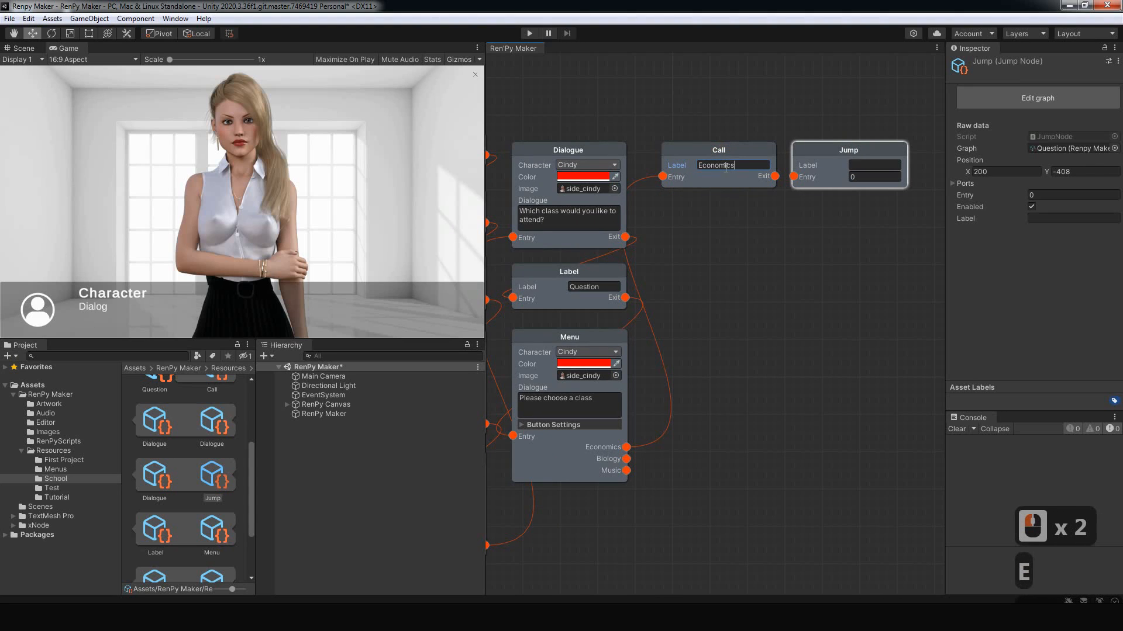
Step: Connect the Call node's exit to the Jump node's entry and set the Jump label to "Question"
{"action": "left_click_drag", "start_coordinate": [775, 176], "coordinate": [793, 176]}
{"action": "right_click", "coordinate": [795, 183]}
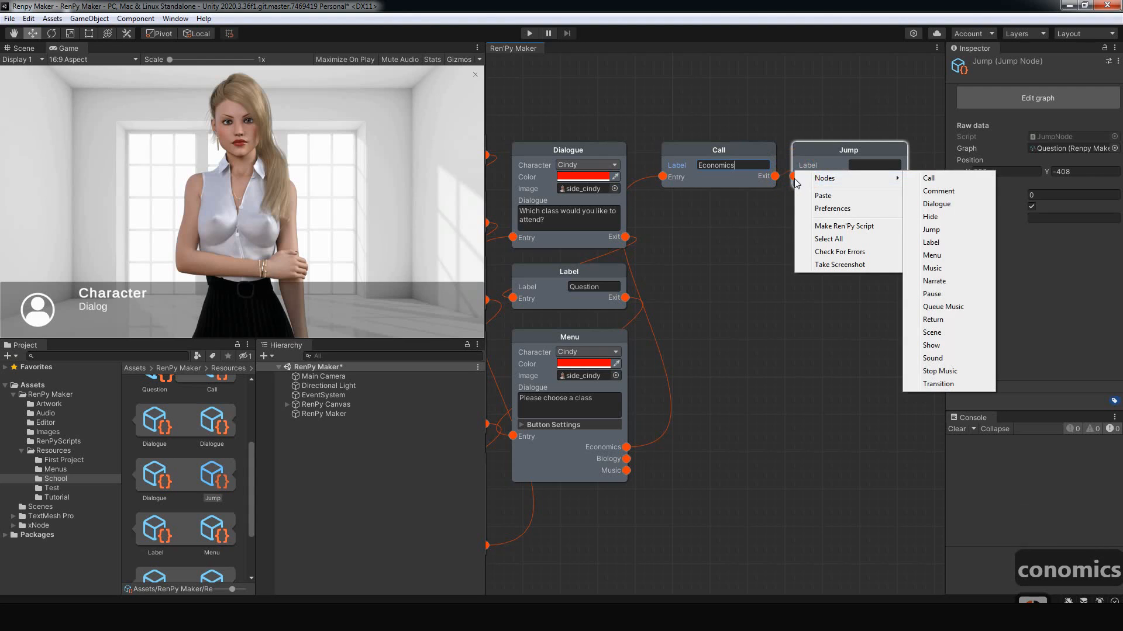
{"action": "left_click", "coordinate": [785, 114]}
{"action": "left_click_drag", "start_coordinate": [775, 176], "coordinate": [794, 176]}
{"action": "left_click", "coordinate": [863, 164]}
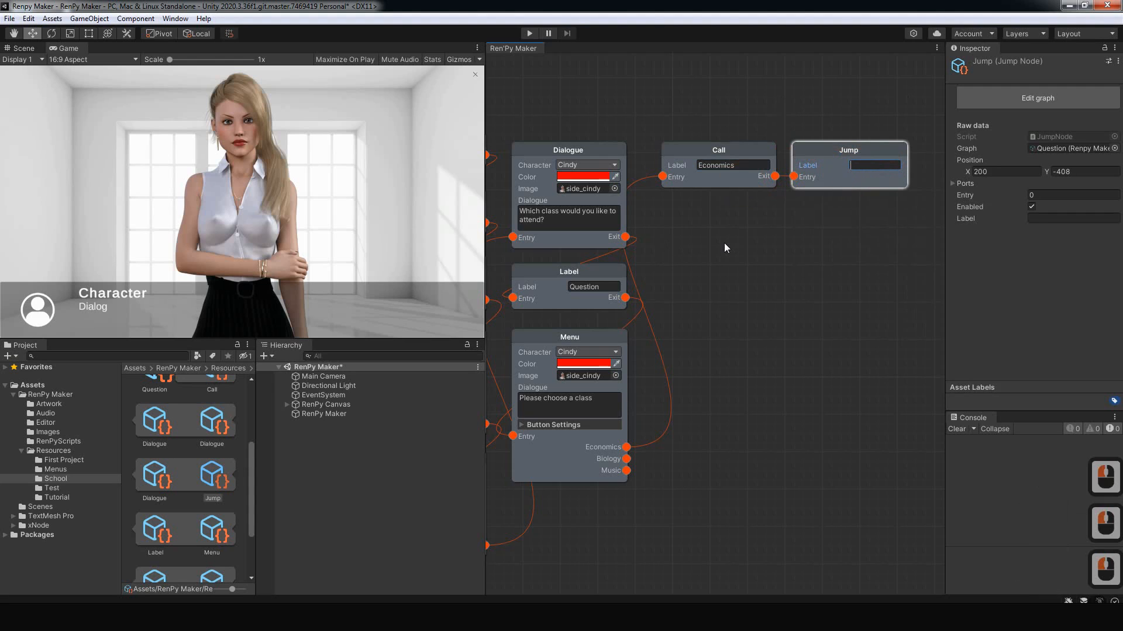
{"action": "type", "text": "Qu"}
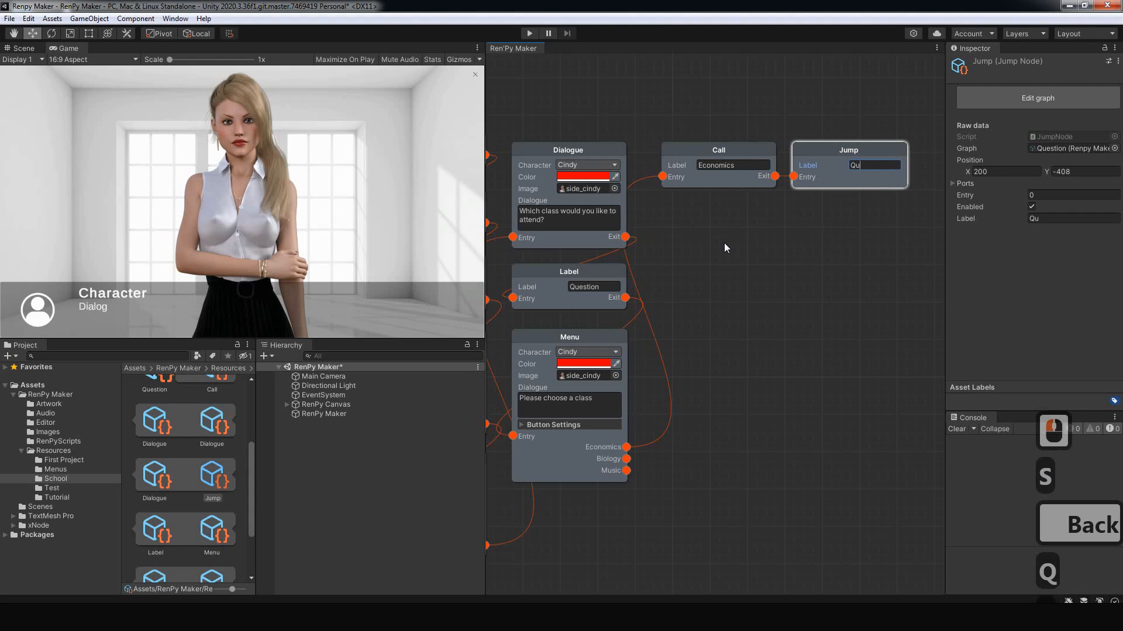
{"action": "type", "text": "estion"}
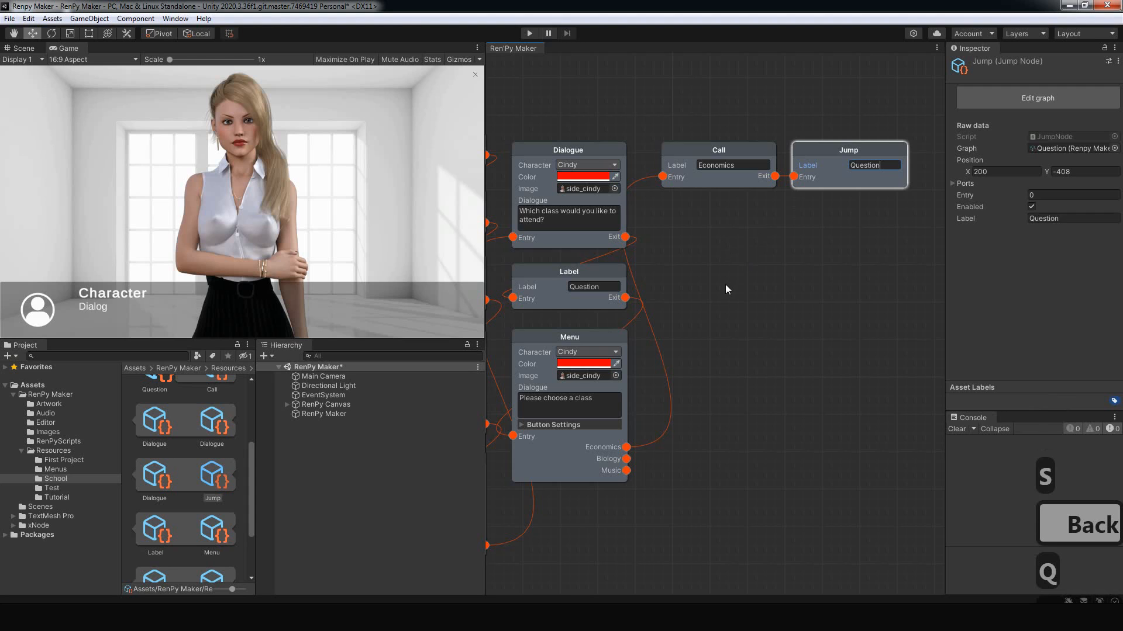
Step: Copy the connected Call and Jump nodes and paste the pair directly below the originals
{"action": "left_click", "coordinate": [750, 290]}
{"action": "left_click_drag", "start_coordinate": [725, 123], "coordinate": [800, 167]}
{"action": "right_click", "coordinate": [741, 164]}
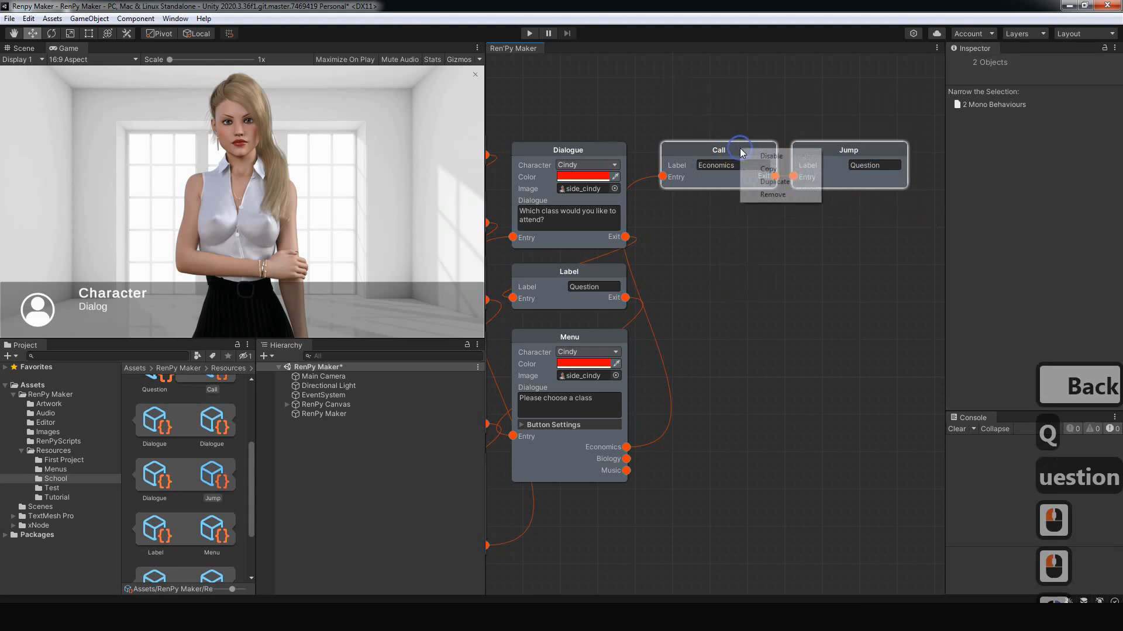
{"action": "left_click", "coordinate": [770, 169]}
{"action": "right_click", "coordinate": [771, 246]}
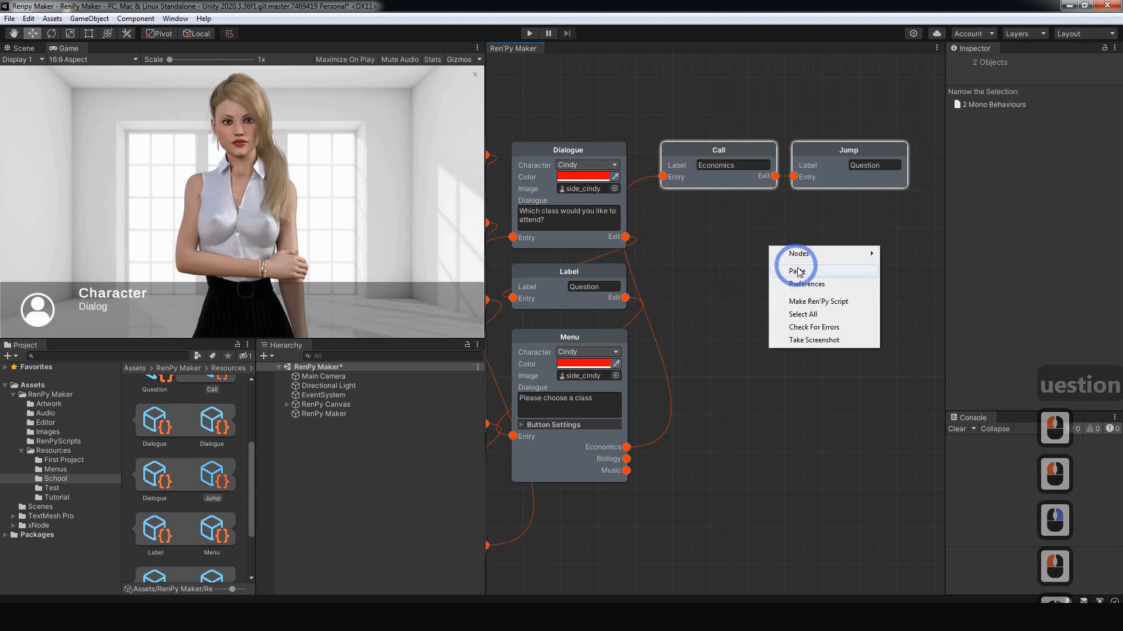
{"action": "left_click", "coordinate": [800, 270]}
{"action": "left_click_drag", "start_coordinate": [800, 255], "coordinate": [690, 218]}
Step: Duplicate the second Call and Jump pair and place the new pair beneath it as a third row
{"action": "right_click", "coordinate": [757, 306]}
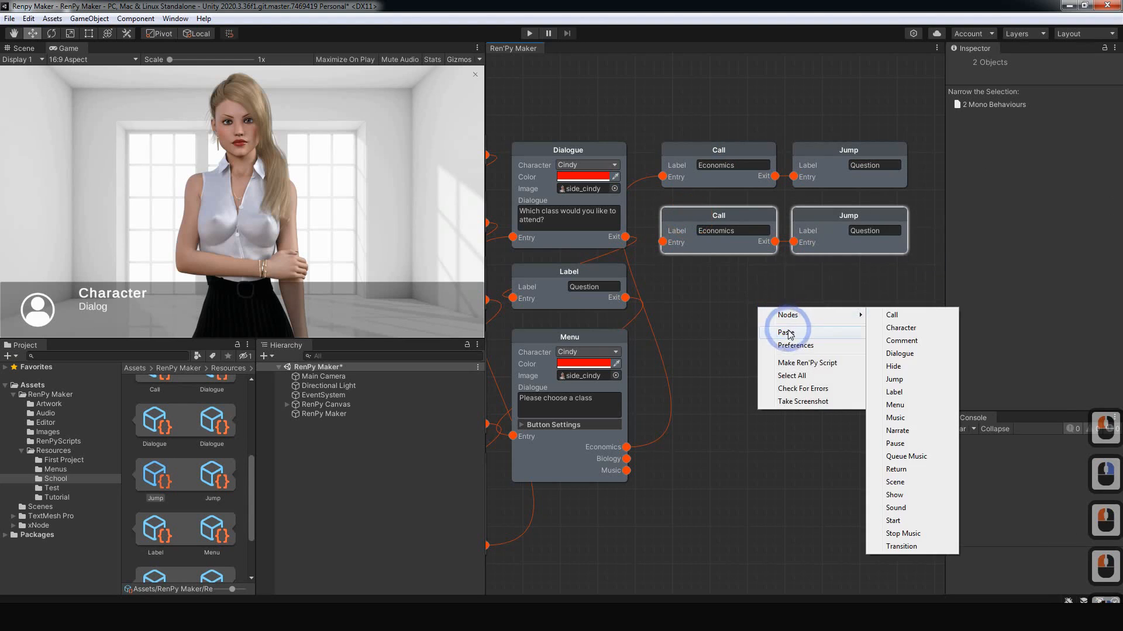
{"action": "left_click_drag", "start_coordinate": [721, 199], "coordinate": [864, 252]}
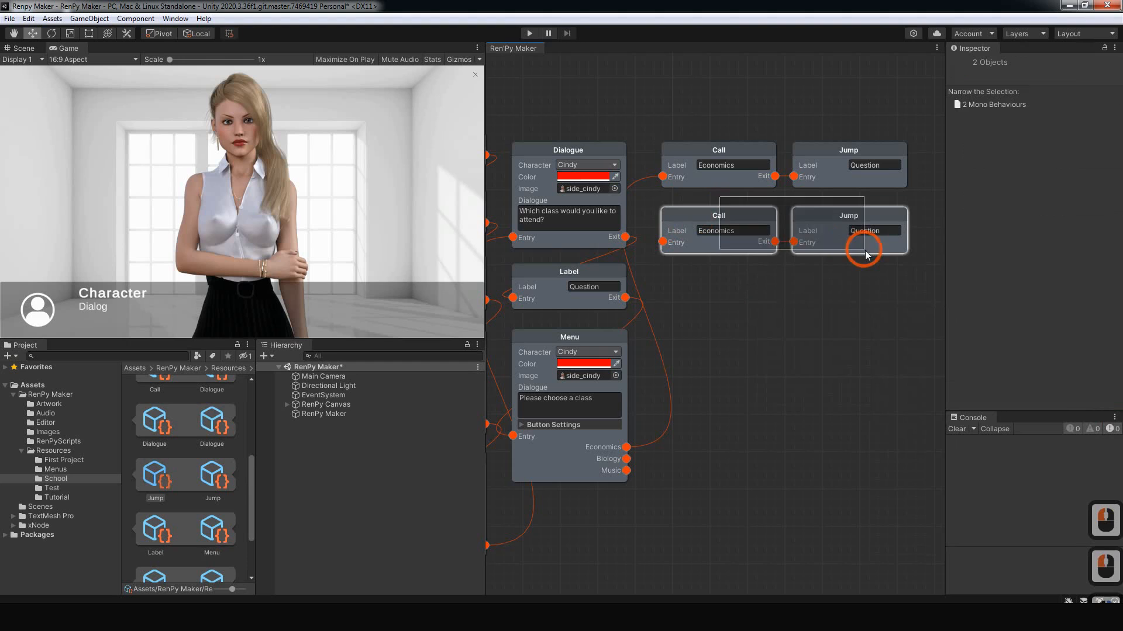
{"action": "right_click", "coordinate": [749, 215]}
{"action": "left_click", "coordinate": [784, 249]}
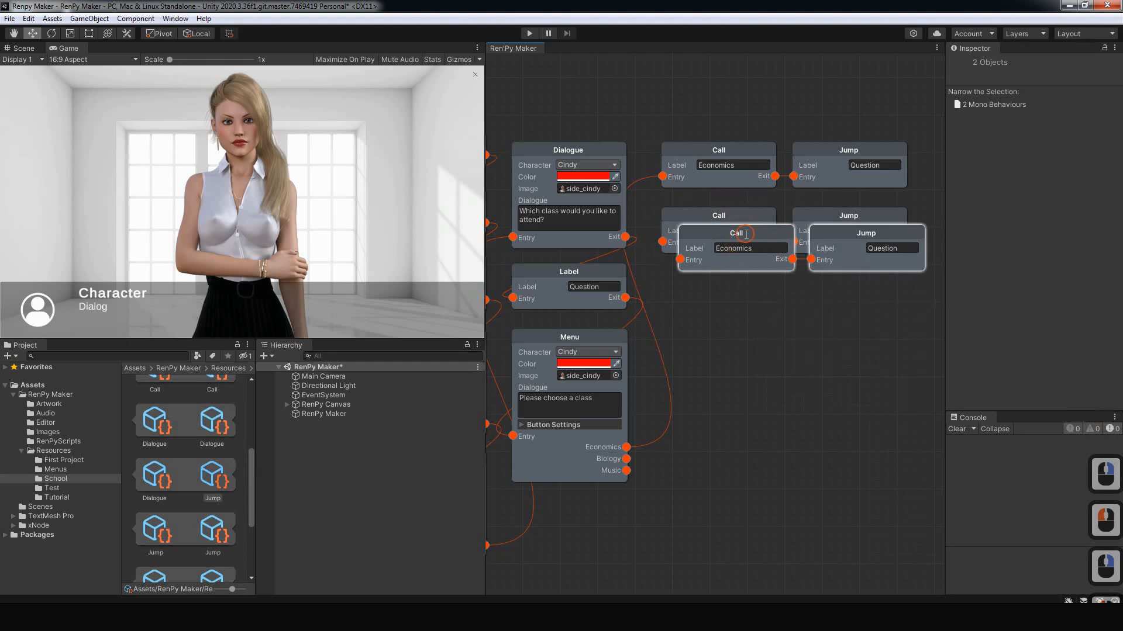
{"action": "left_click_drag", "start_coordinate": [752, 243], "coordinate": [728, 282]}
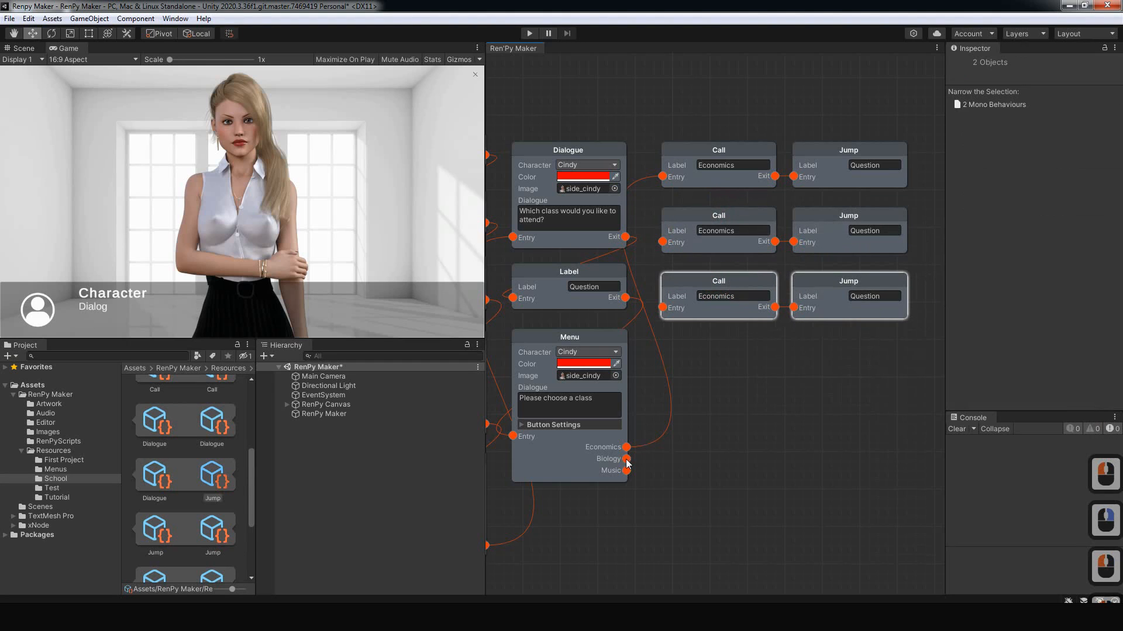
Step: Connect the Menu node's Biology output to the second Call node and its Music output to the third Call node
{"action": "left_click_drag", "start_coordinate": [667, 333], "coordinate": [663, 241]}
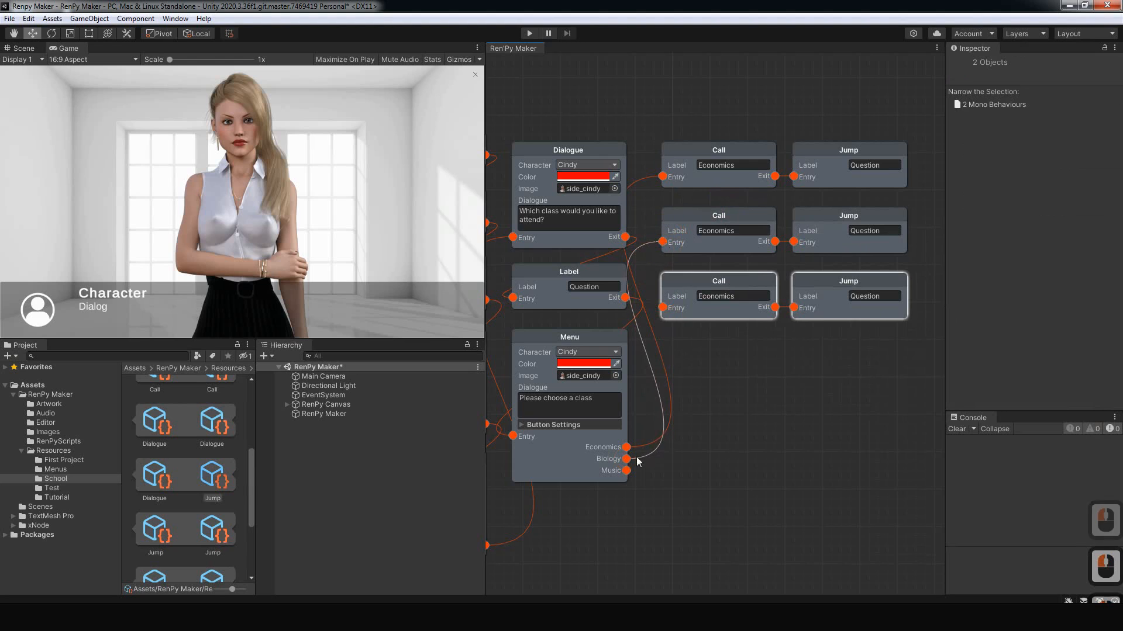
{"action": "left_click_drag", "start_coordinate": [626, 471], "coordinate": [662, 308]}
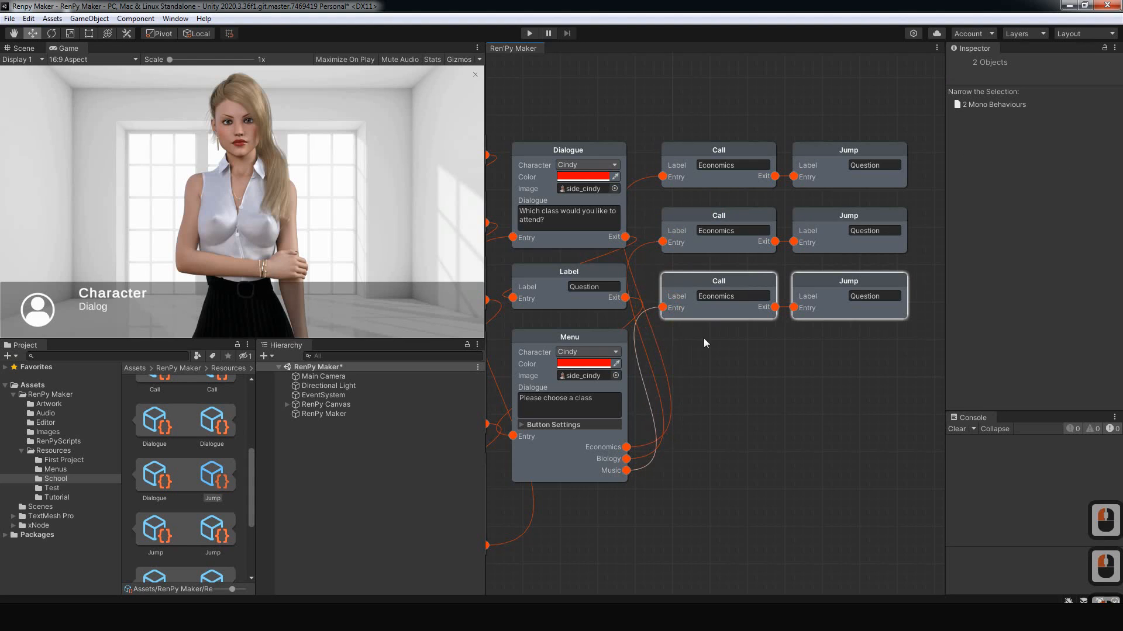
Step: Set the second Call node's label to "Biology"
{"action": "left_click", "coordinate": [751, 230]}
{"action": "type", "text": "B"}
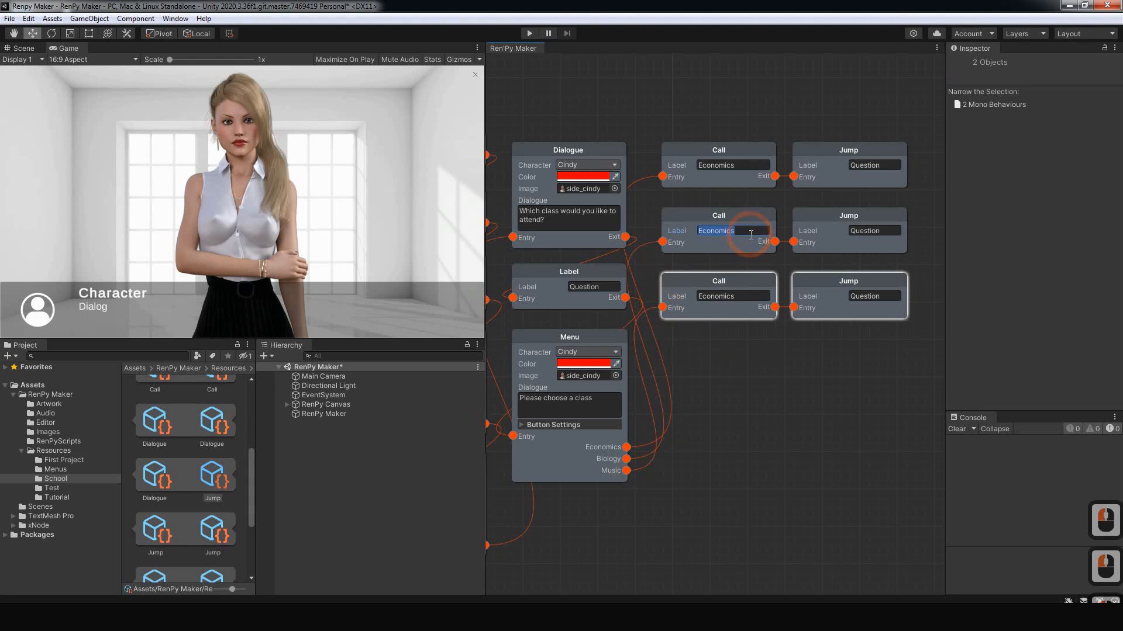
{"action": "type", "text": "iology"}
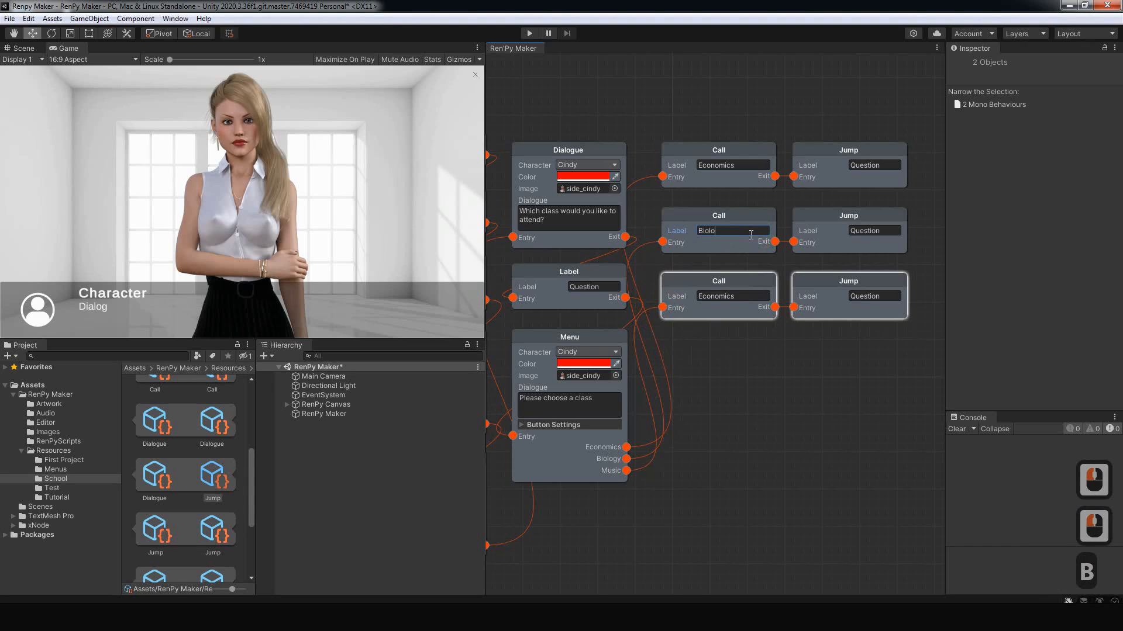
Step: Set the third Call node's label to "Music"
{"action": "left_click", "coordinate": [738, 296]}
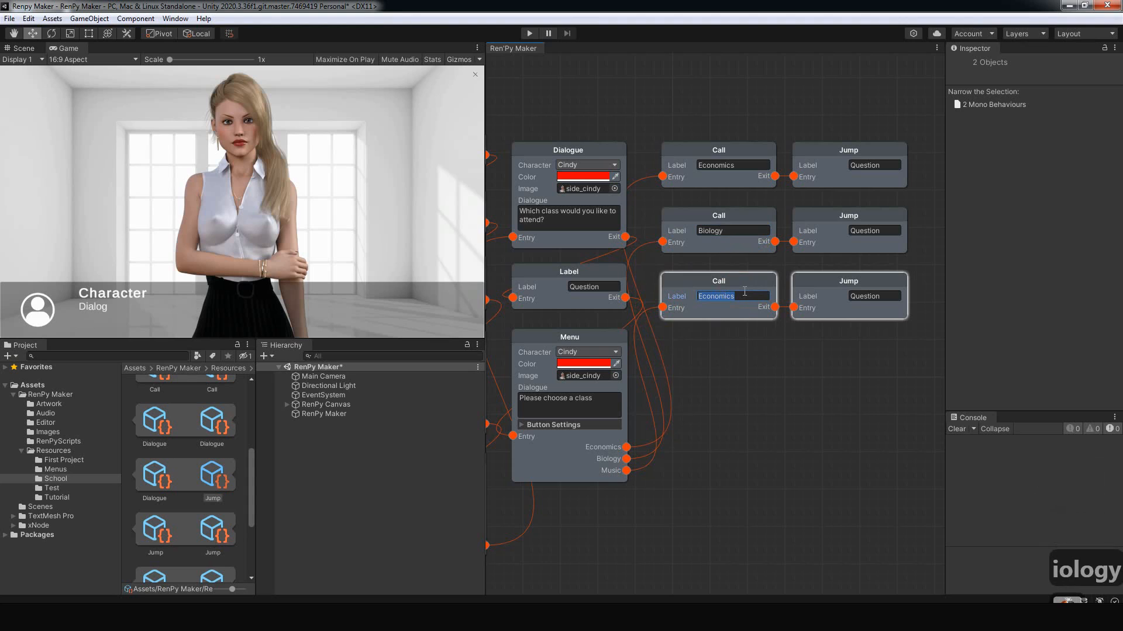
{"action": "type", "text": "Music"}
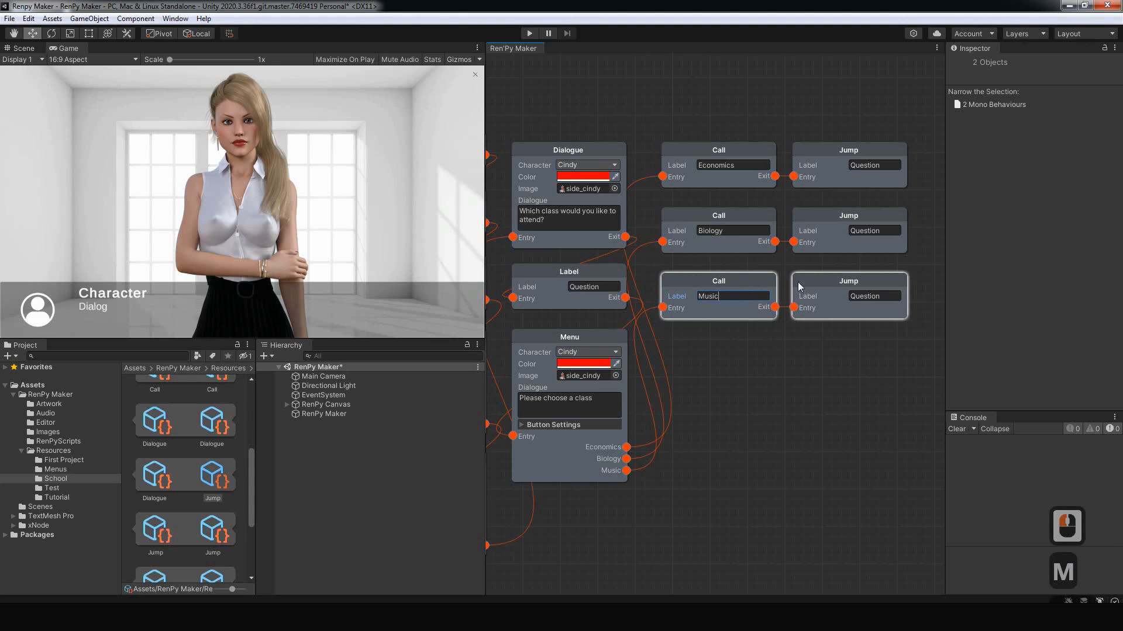
{"action": "left_click", "coordinate": [870, 351]}
Step: Remove the two Jump nodes attached to the Biology and Music Call nodes
{"action": "left_click", "coordinate": [819, 291]}
{"action": "left_click", "coordinate": [813, 219], "text": "shift"}
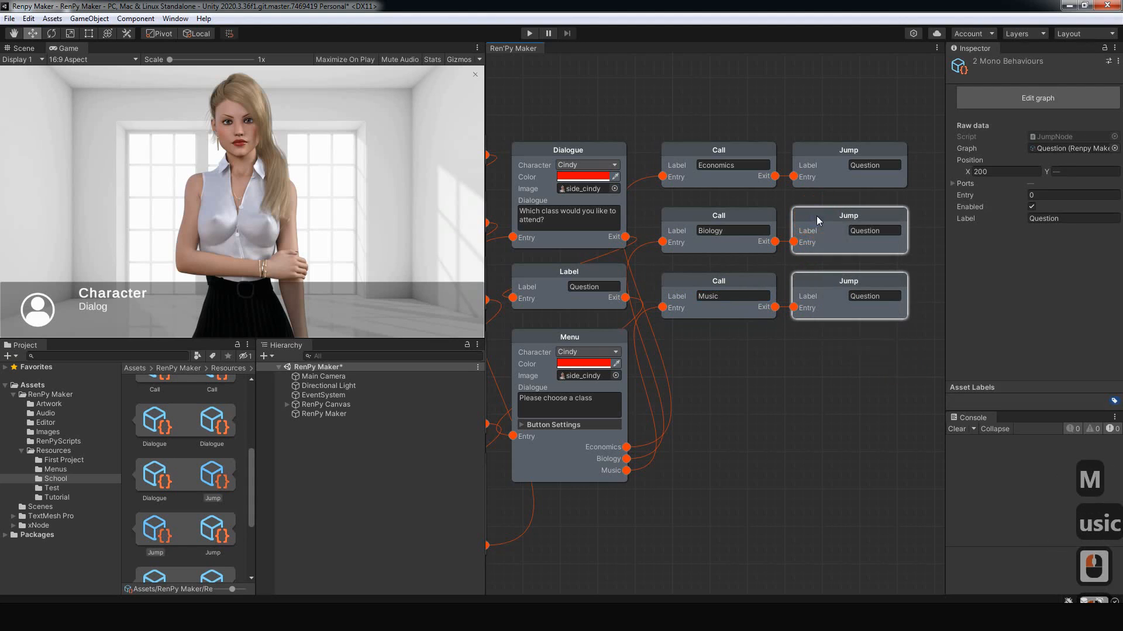
{"action": "right_click", "coordinate": [817, 216]}
{"action": "left_click", "coordinate": [848, 248]}
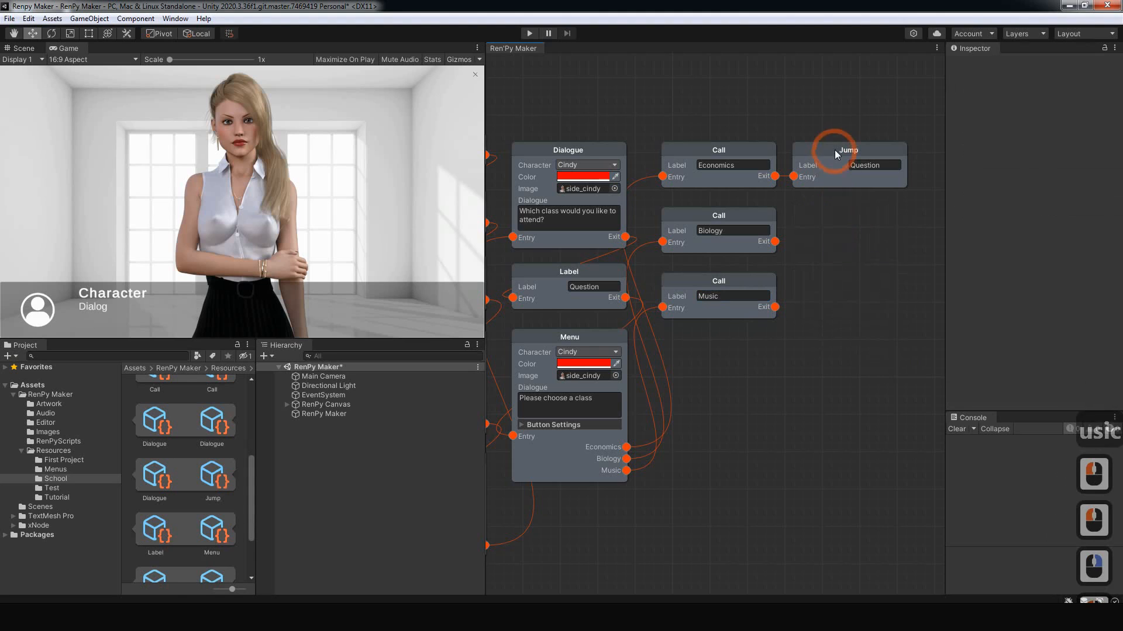
Step: Place the remaining Jump node beside the Biology Call node and connect the Biology and Music Call exits to its entry
{"action": "left_click_drag", "start_coordinate": [834, 150], "coordinate": [881, 212]}
{"action": "left_click_drag", "start_coordinate": [775, 241], "coordinate": [838, 244]}
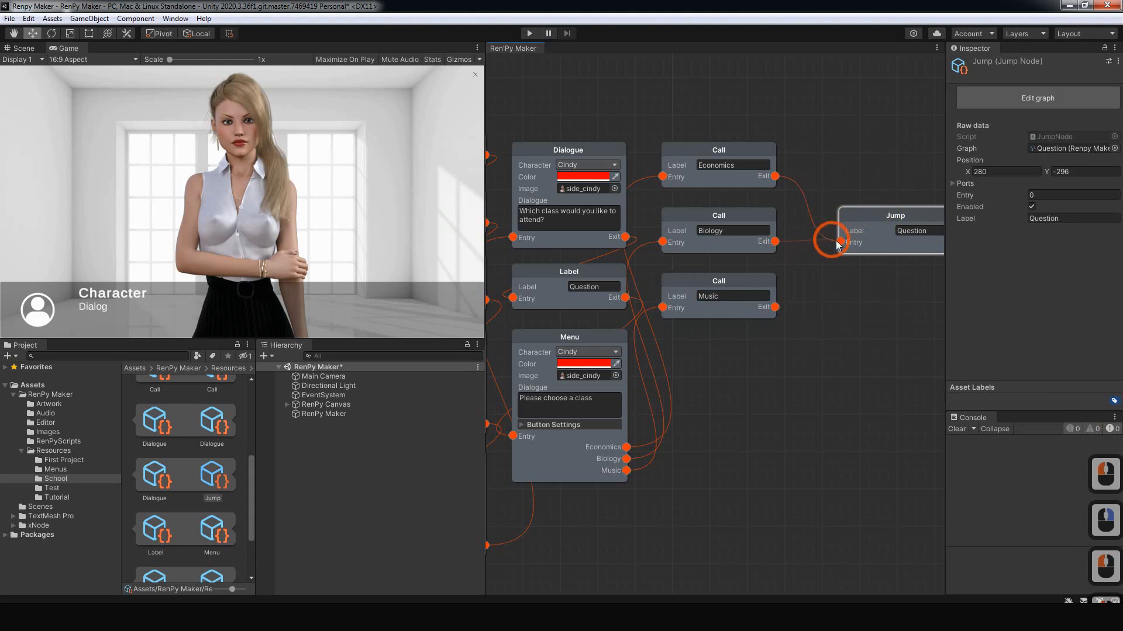
{"action": "left_click_drag", "start_coordinate": [775, 307], "coordinate": [848, 217]}
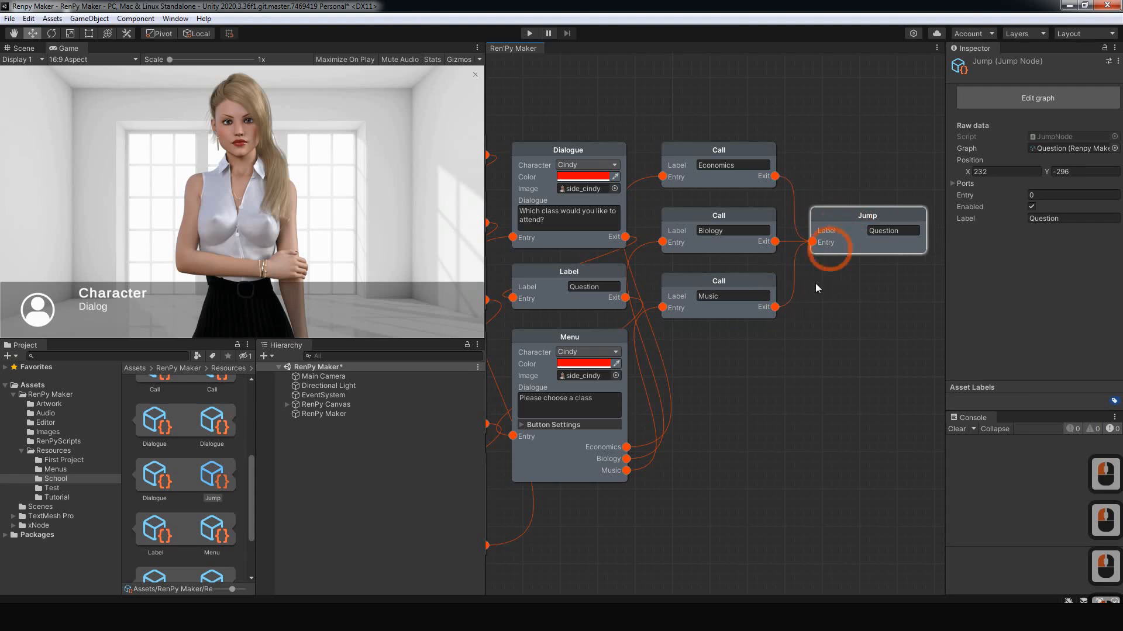
{"action": "middle_click_drag", "start_coordinate": [736, 416], "coordinate": [846, 380]}
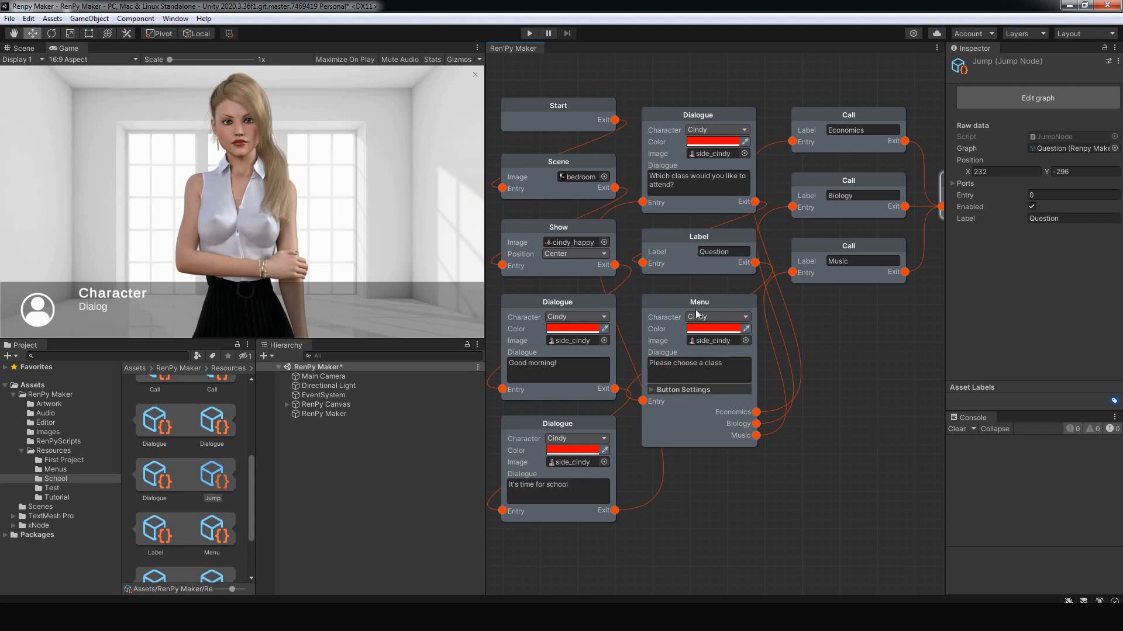
{"action": "middle_click_drag", "start_coordinate": [856, 349], "coordinate": [718, 377]}
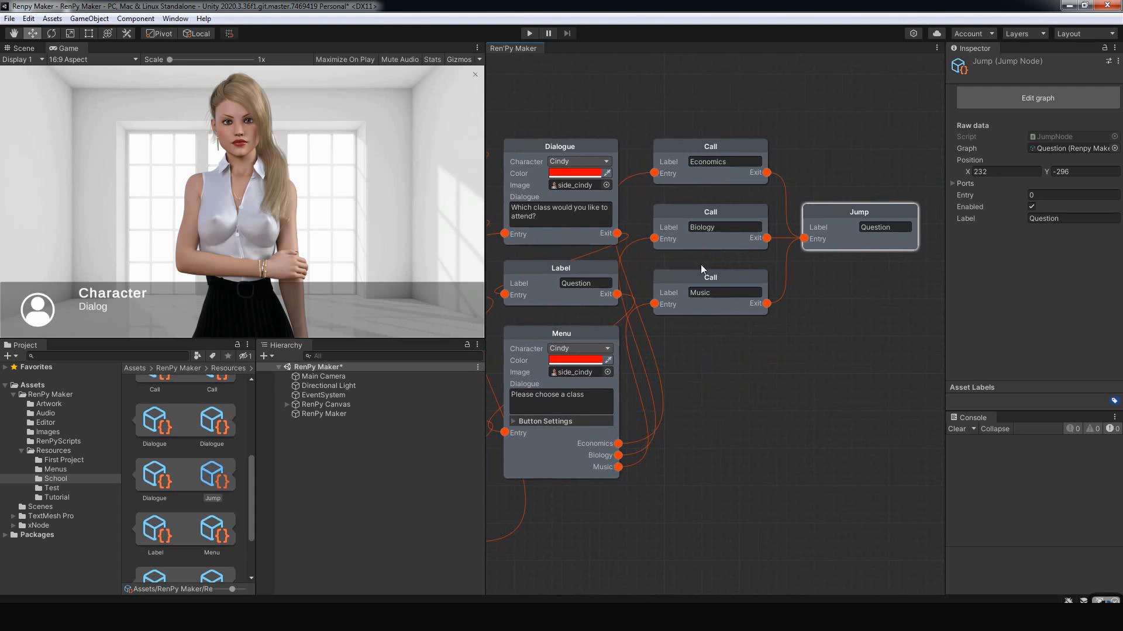
{"action": "middle_click_drag", "start_coordinate": [733, 370], "coordinate": [864, 358]}
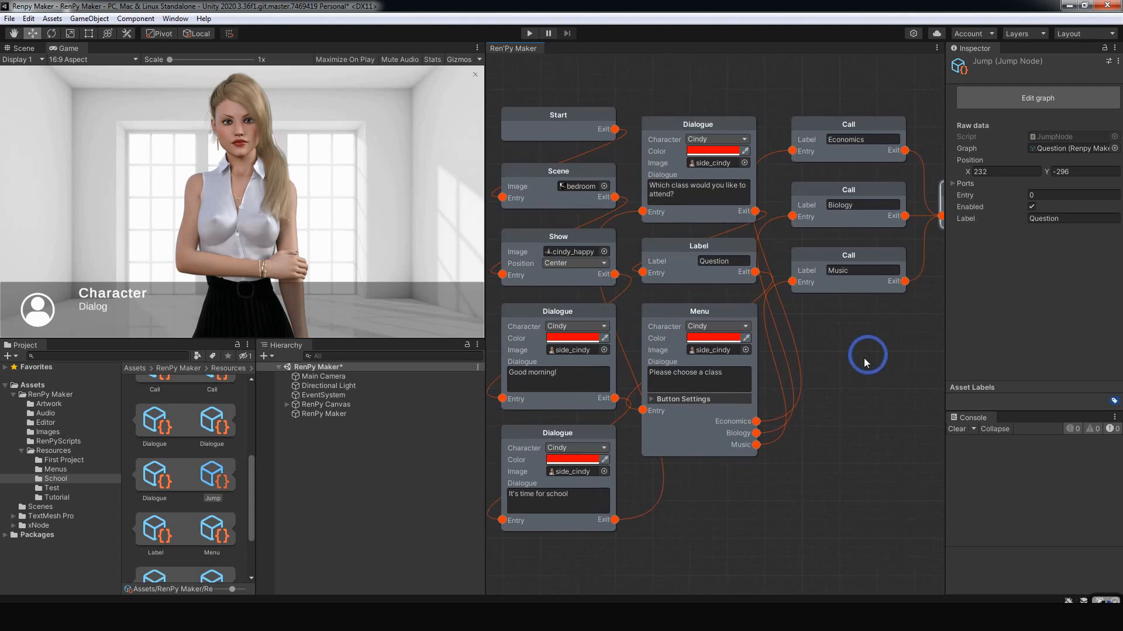
{"action": "mouse_move", "coordinate": [577, 350]}
{"action": "left_click", "coordinate": [660, 329]}
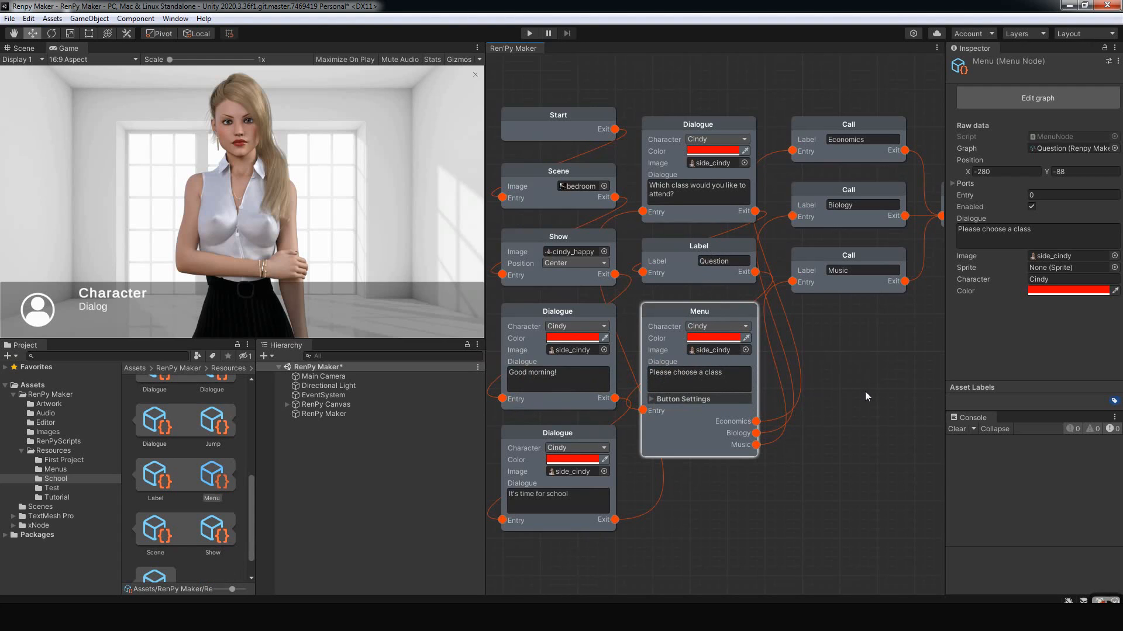
{"action": "mouse_move", "coordinate": [871, 386]}
{"action": "middle_mouse_down"}
{"action": "mouse_move", "coordinate": [854, 390]}
{"action": "mouse_move", "coordinate": [891, 380]}
{"action": "middle_mouse_up"}
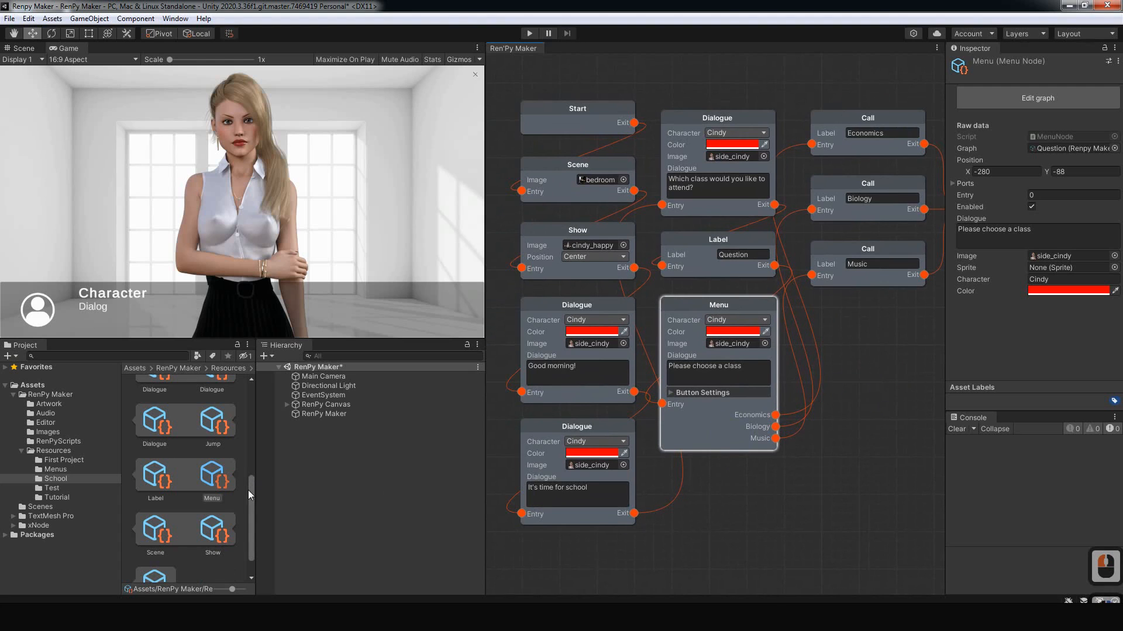
Step: Collapse the Question asset in the School folder and open the Michael graph for editing
{"action": "left_click_drag", "start_coordinate": [247, 490], "coordinate": [247, 403]}
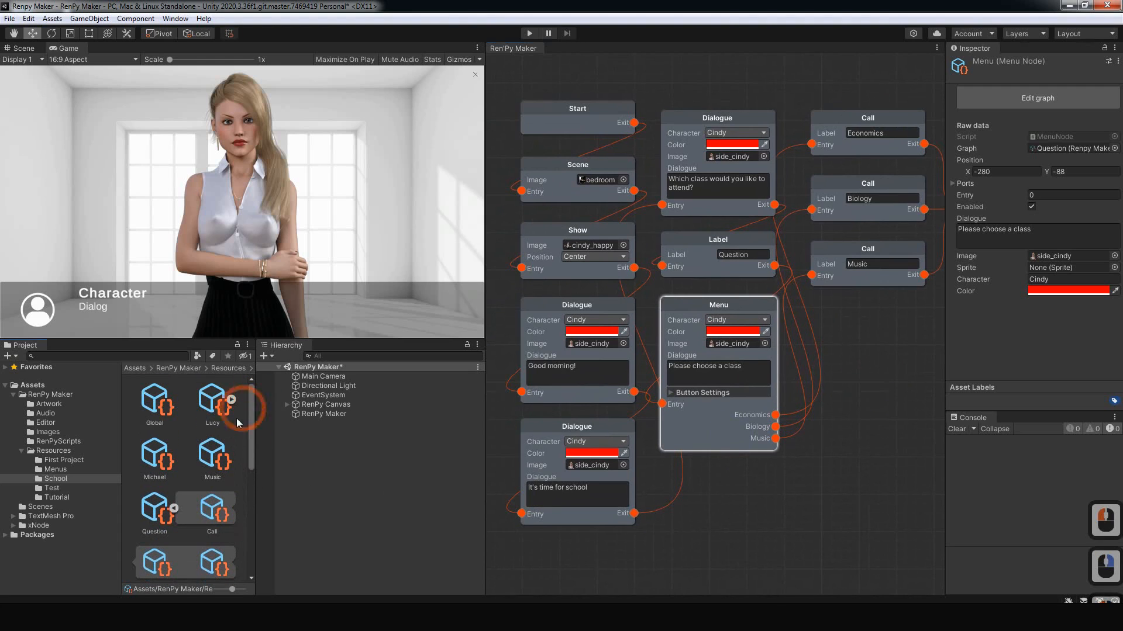
{"action": "left_click", "coordinate": [173, 508]}
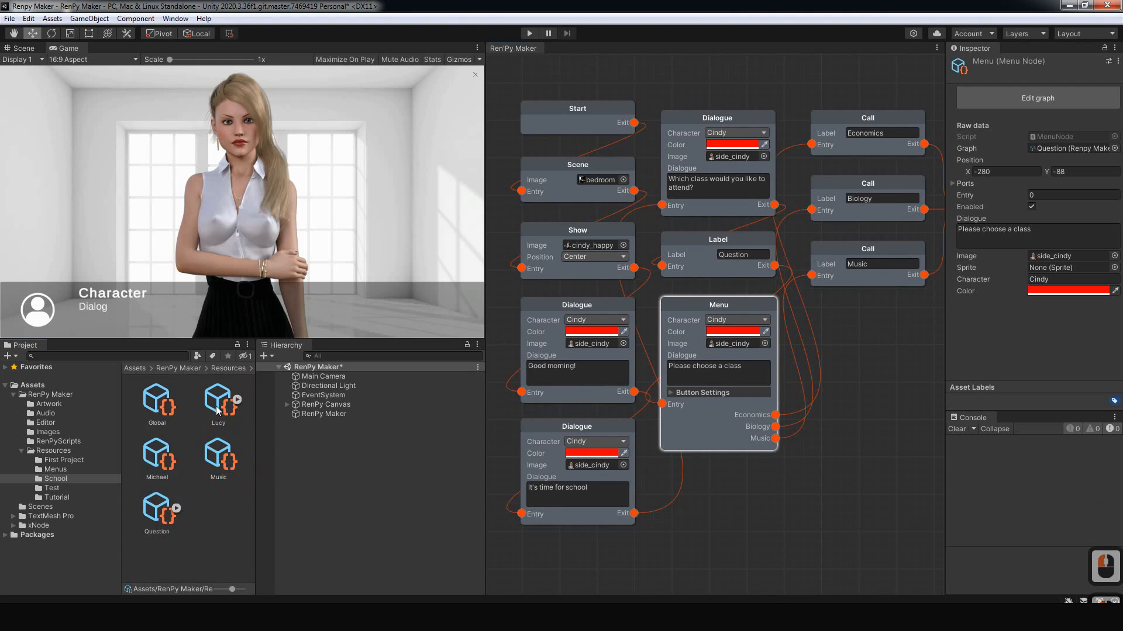
{"action": "double_click", "coordinate": [158, 459]}
Step: Add a Label node near the upper-left of the empty Michael graph and set its label to "Michael"
{"action": "right_click", "coordinate": [587, 233]}
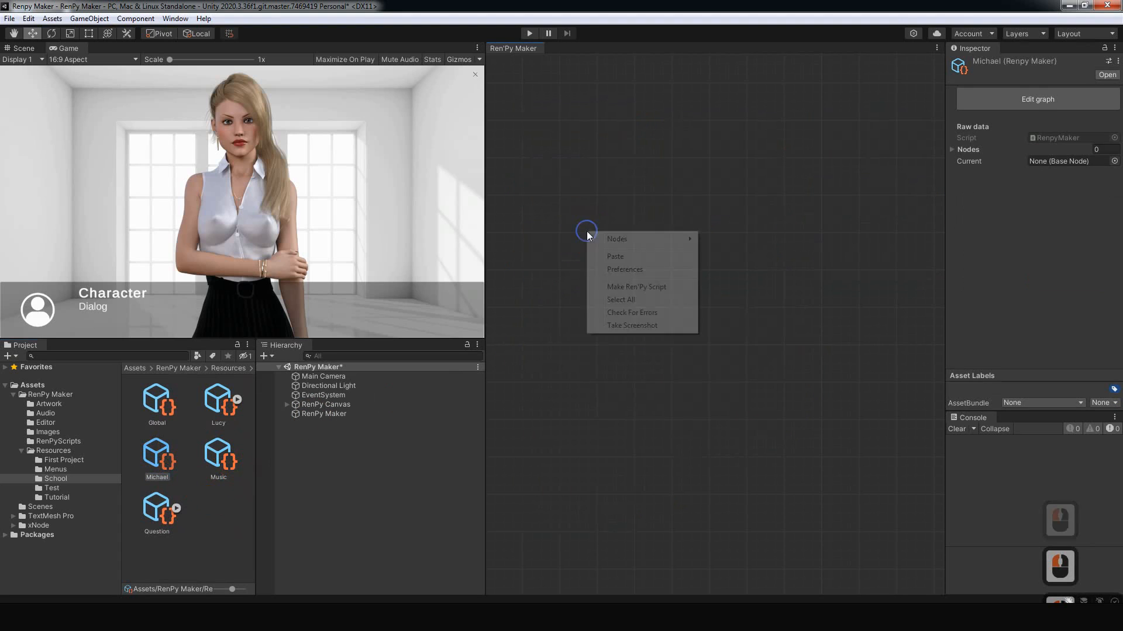
{"action": "left_click", "coordinate": [612, 246]}
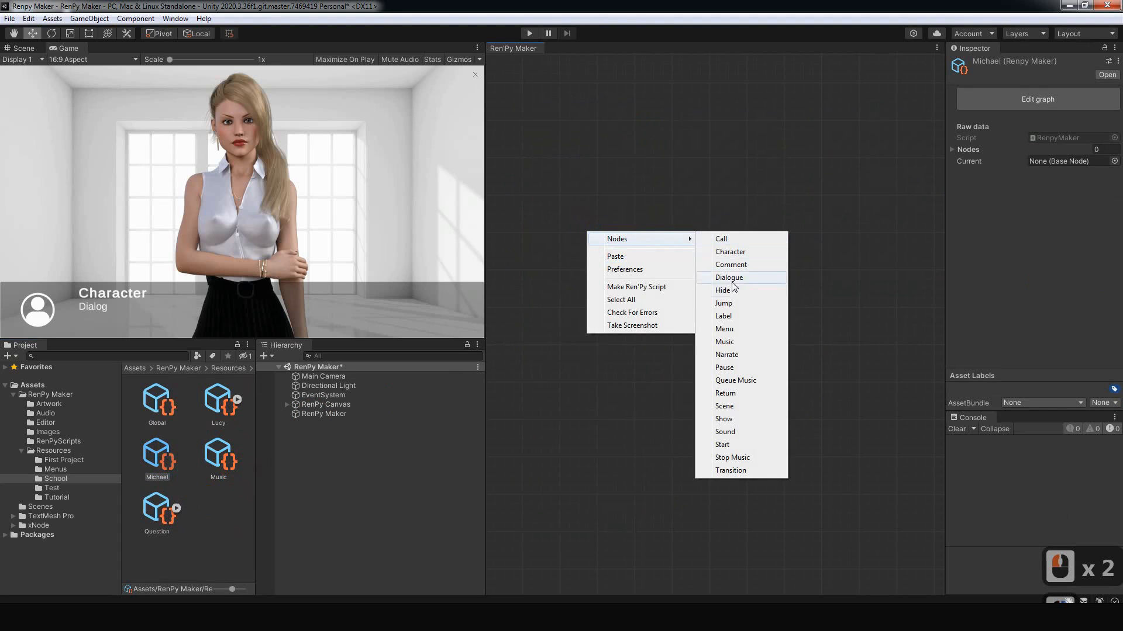
{"action": "left_click", "coordinate": [730, 316]}
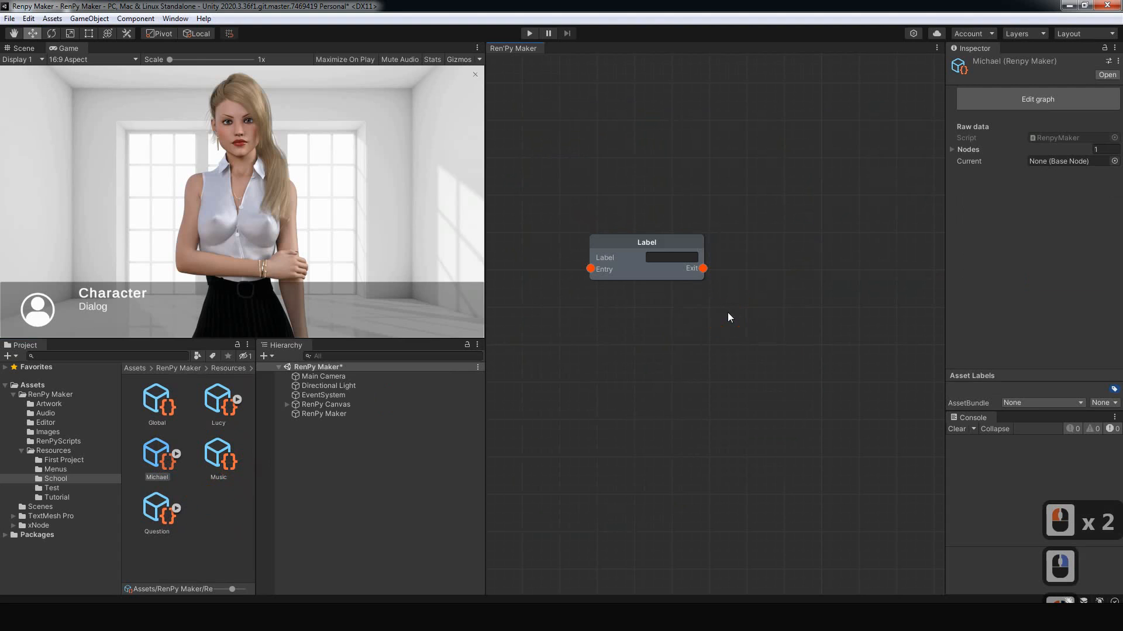
{"action": "left_click_drag", "start_coordinate": [663, 244], "coordinate": [601, 124]}
{"action": "left_click", "coordinate": [608, 131]}
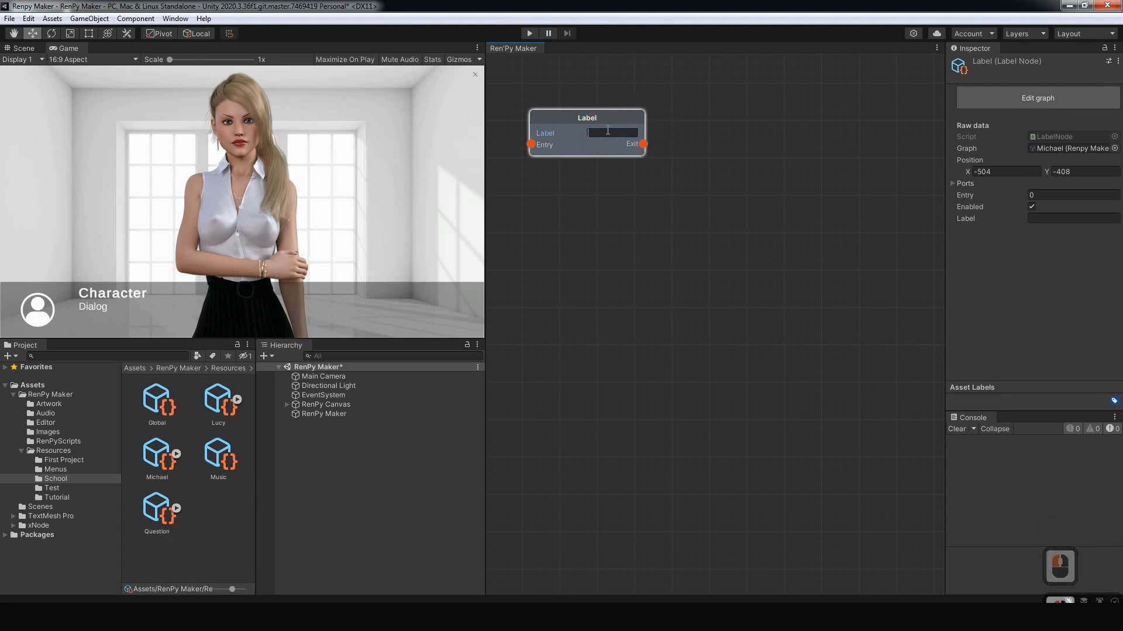
{"action": "type", "text": "Michael"}
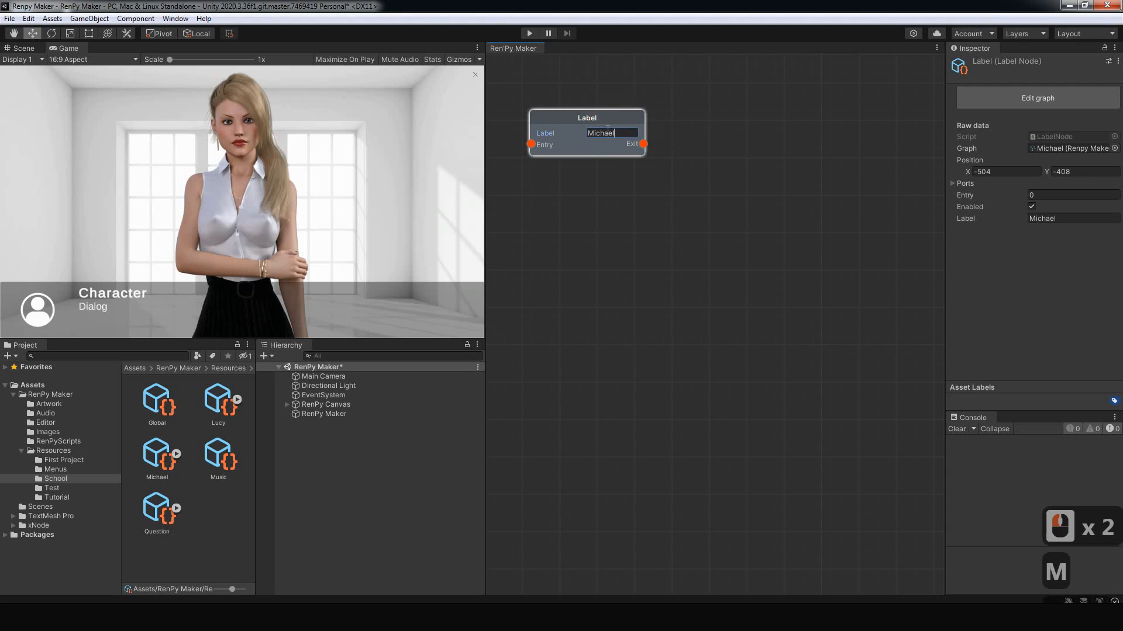
Step: Add a Scene node and place it directly below the Label node
{"action": "right_click", "coordinate": [608, 237]}
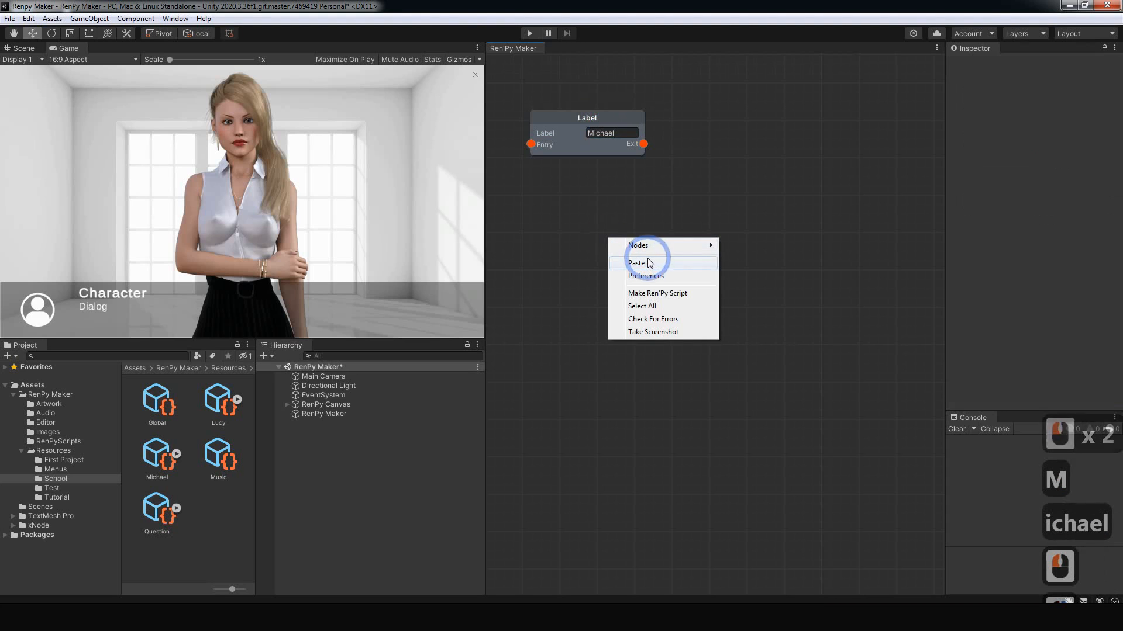
{"action": "mouse_move", "coordinate": [652, 247]}
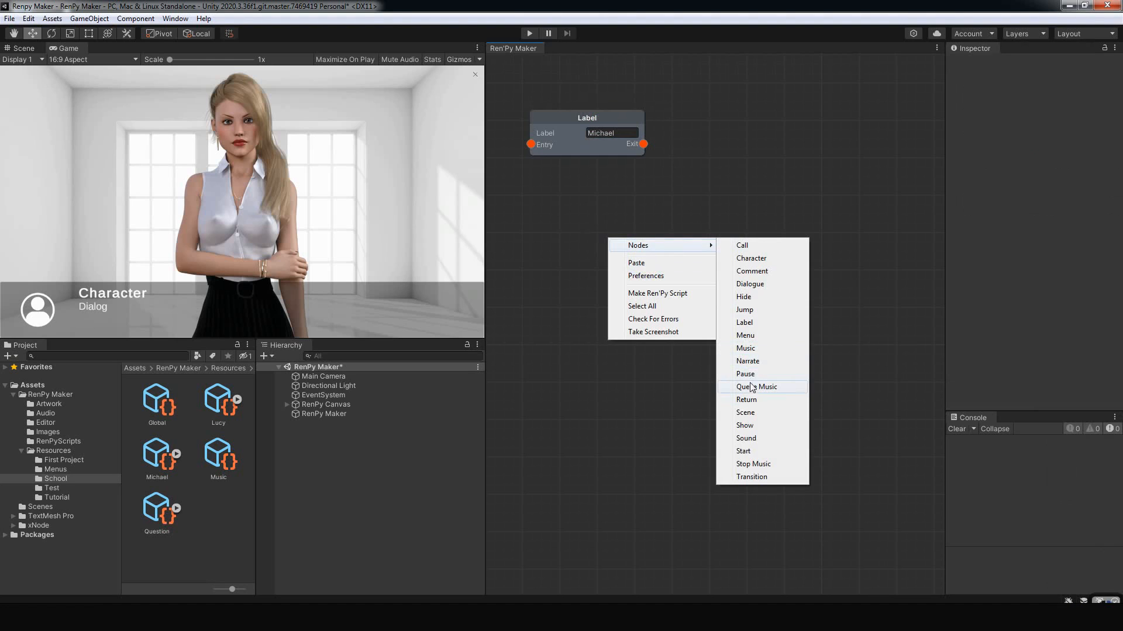
{"action": "left_click", "coordinate": [746, 413]}
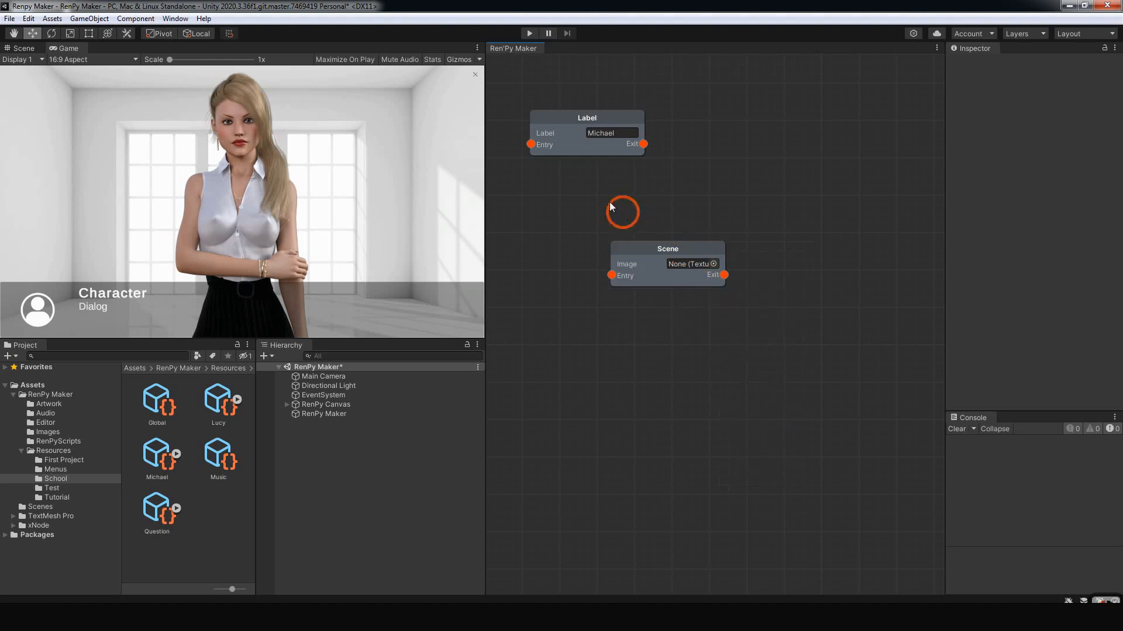
{"action": "left_click_drag", "start_coordinate": [662, 256], "coordinate": [581, 190]}
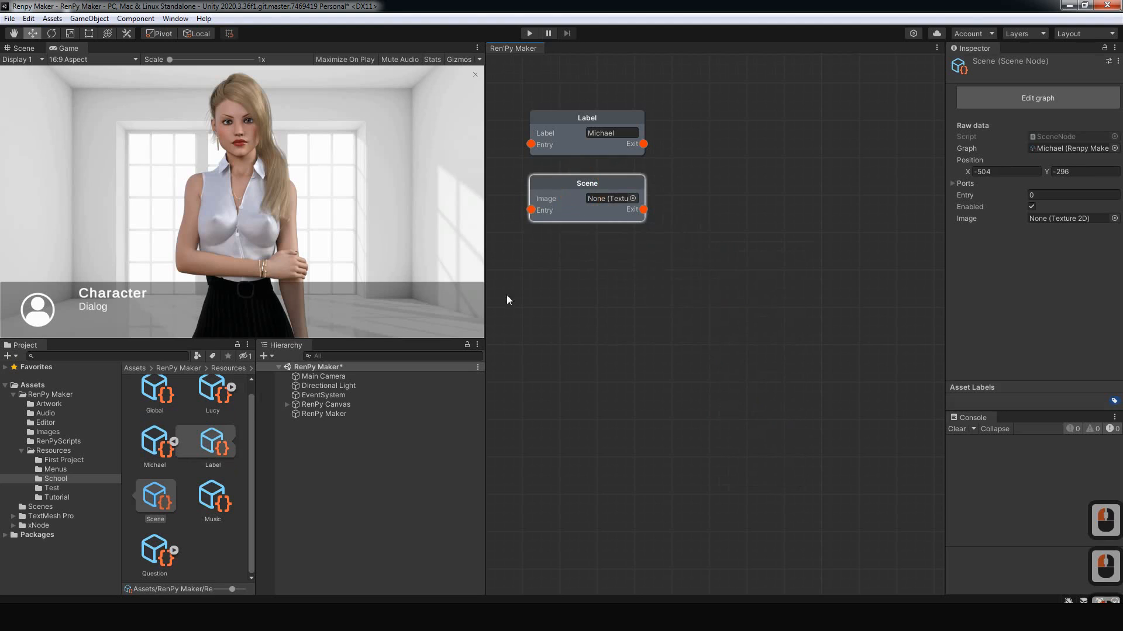
Step: Assign the schoolroom image to the Scene node and connect the Label node's exit to the Scene node's entry
{"action": "left_click", "coordinate": [47, 431]}
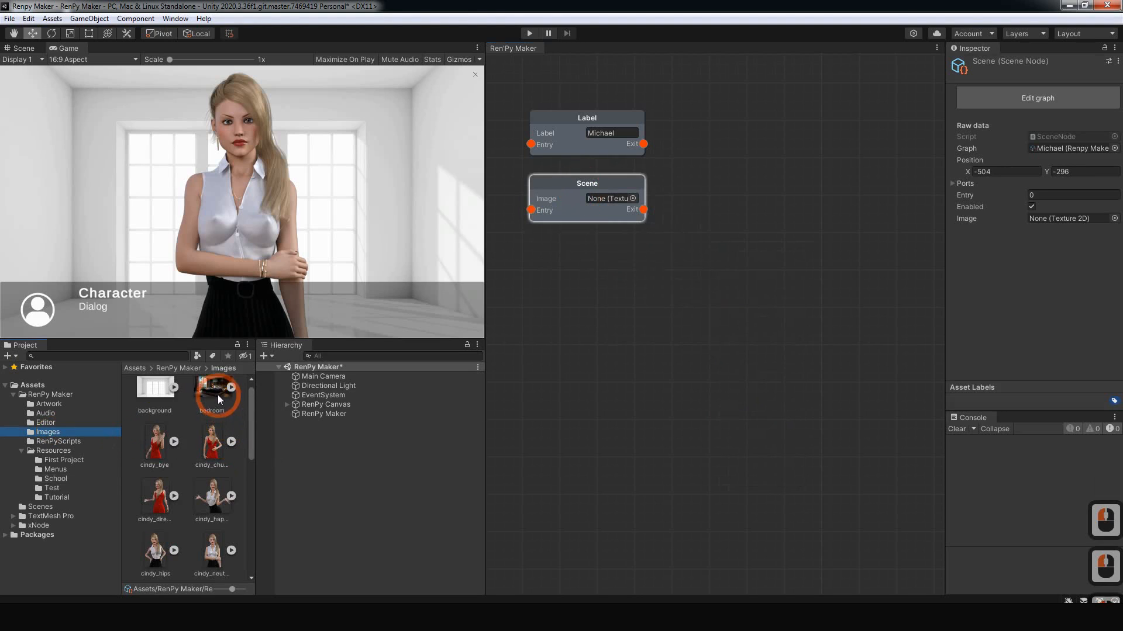
{"action": "left_click_drag", "start_coordinate": [217, 395], "coordinate": [610, 200]}
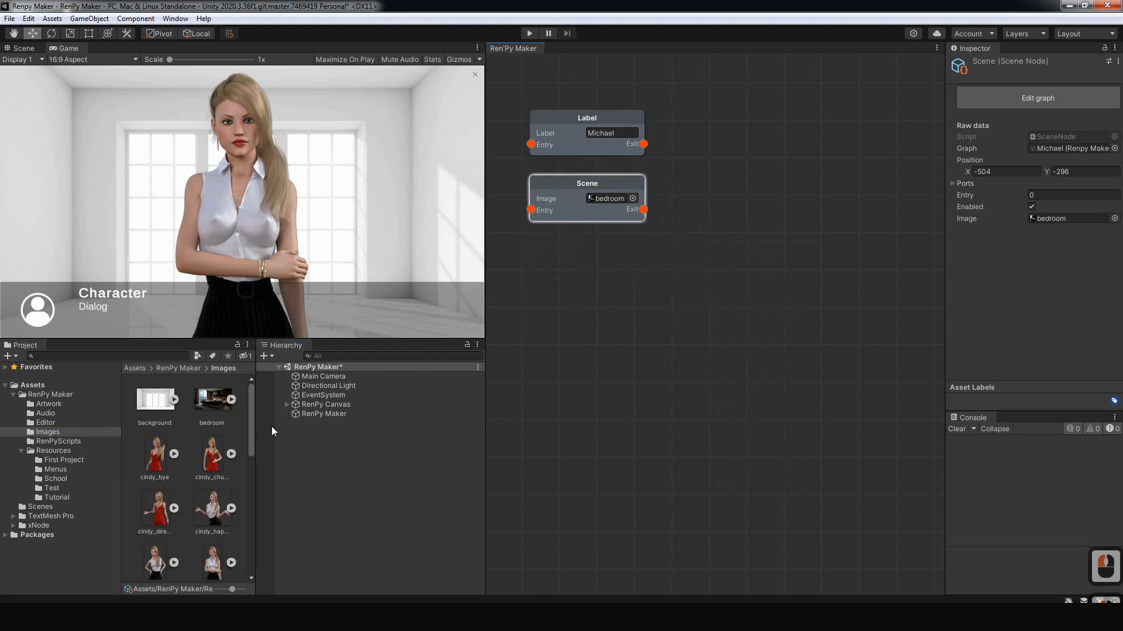
{"action": "left_click_drag", "start_coordinate": [253, 398], "coordinate": [605, 198]}
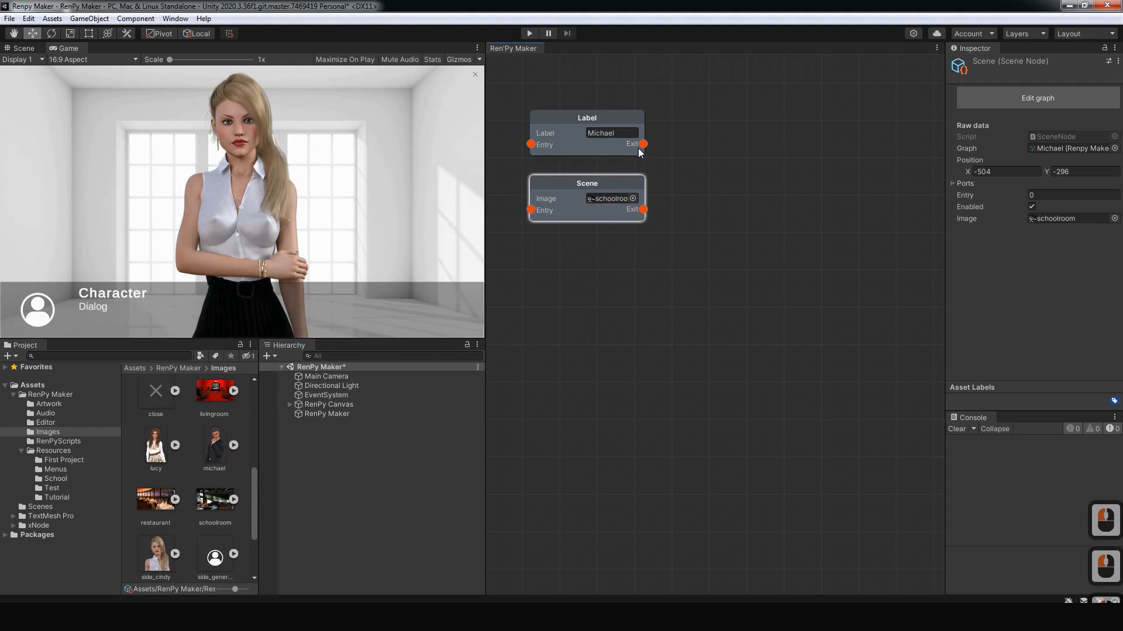
{"action": "left_click_drag", "start_coordinate": [643, 144], "coordinate": [529, 209]}
Step: Add a Show node aligned below the Scene node and connect the Scene node's exit to its entry
{"action": "right_click", "coordinate": [553, 294]}
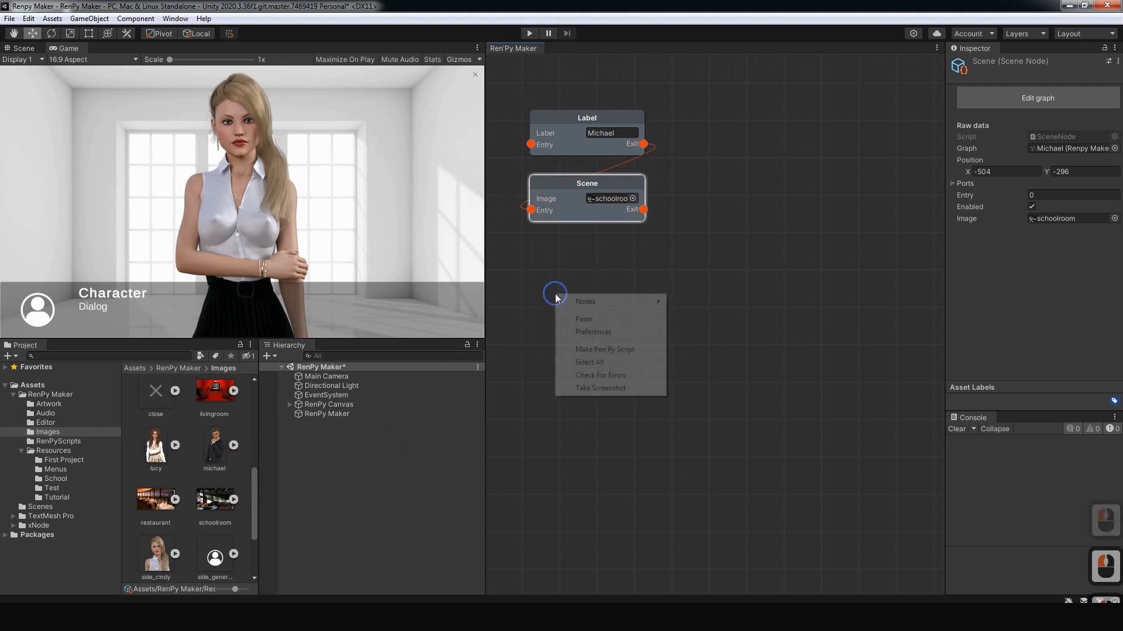
{"action": "left_click", "coordinate": [595, 306]}
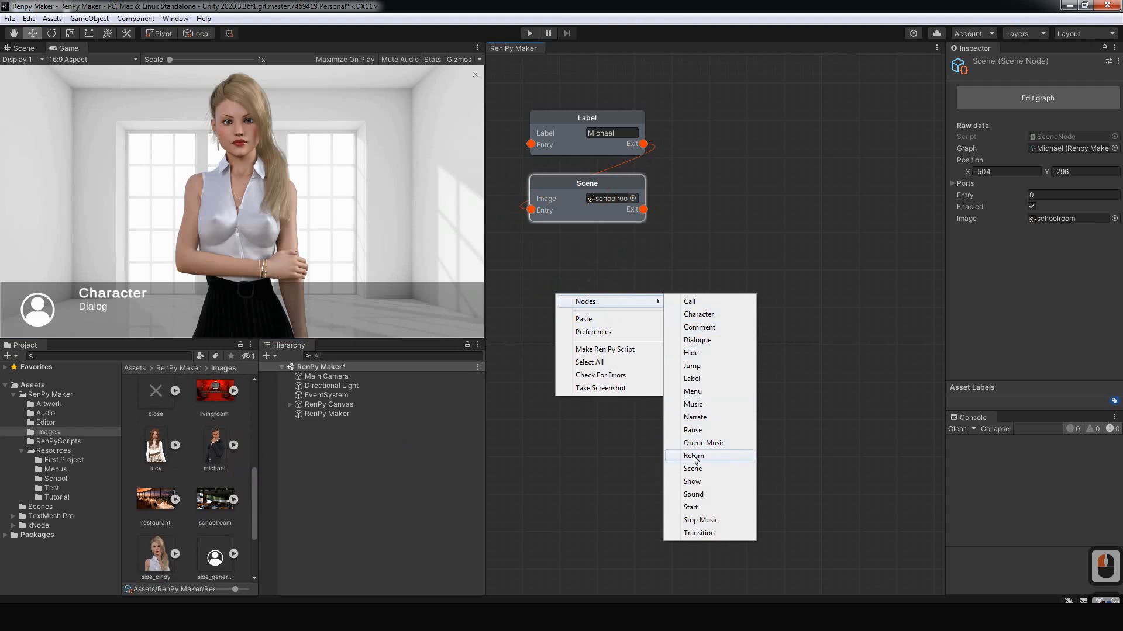
{"action": "left_click", "coordinate": [692, 483]}
{"action": "left_click_drag", "start_coordinate": [623, 306], "coordinate": [599, 238]}
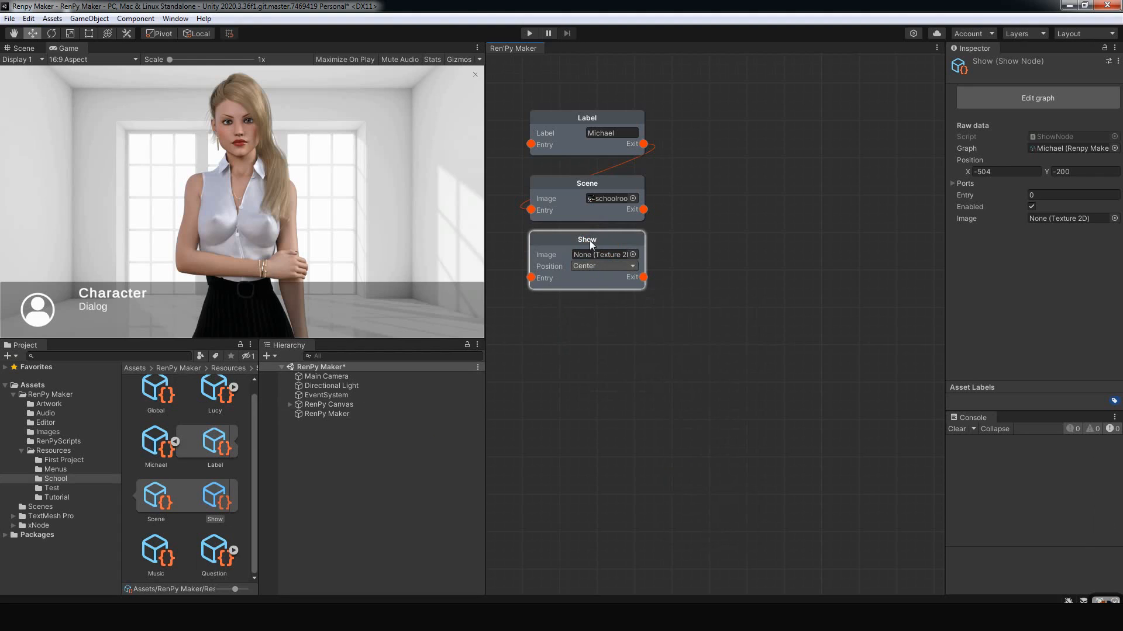
{"action": "left_click_drag", "start_coordinate": [589, 241], "coordinate": [588, 251]}
{"action": "left_click_drag", "start_coordinate": [642, 209], "coordinate": [530, 286]}
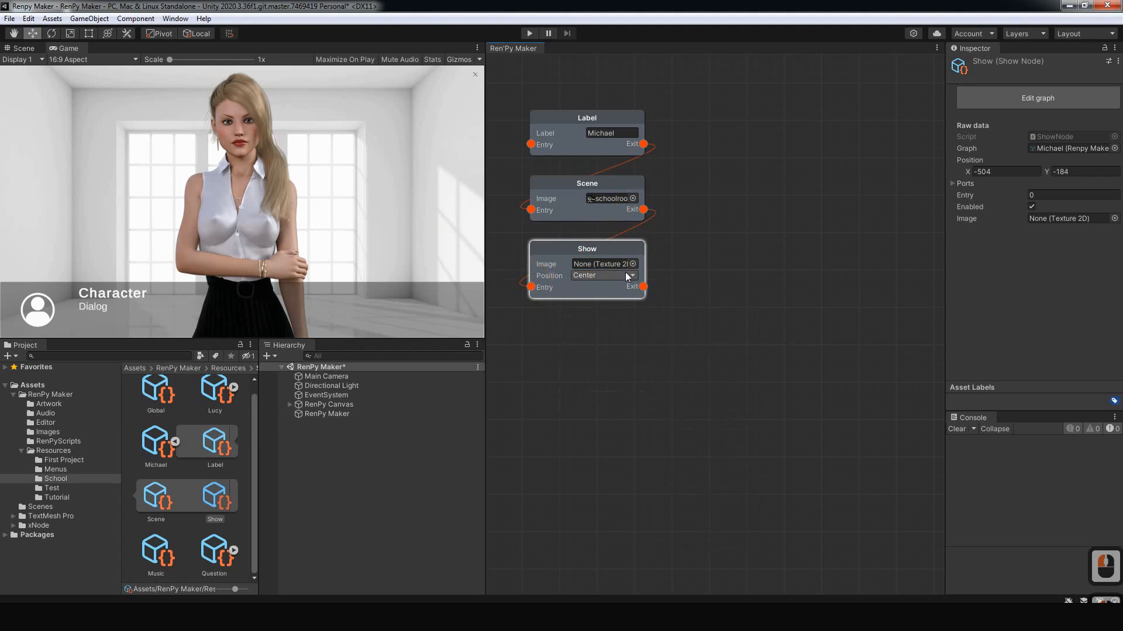
Step: Assign the michael image to the Show node and keep its position option at Center
{"action": "left_click", "coordinate": [53, 430]}
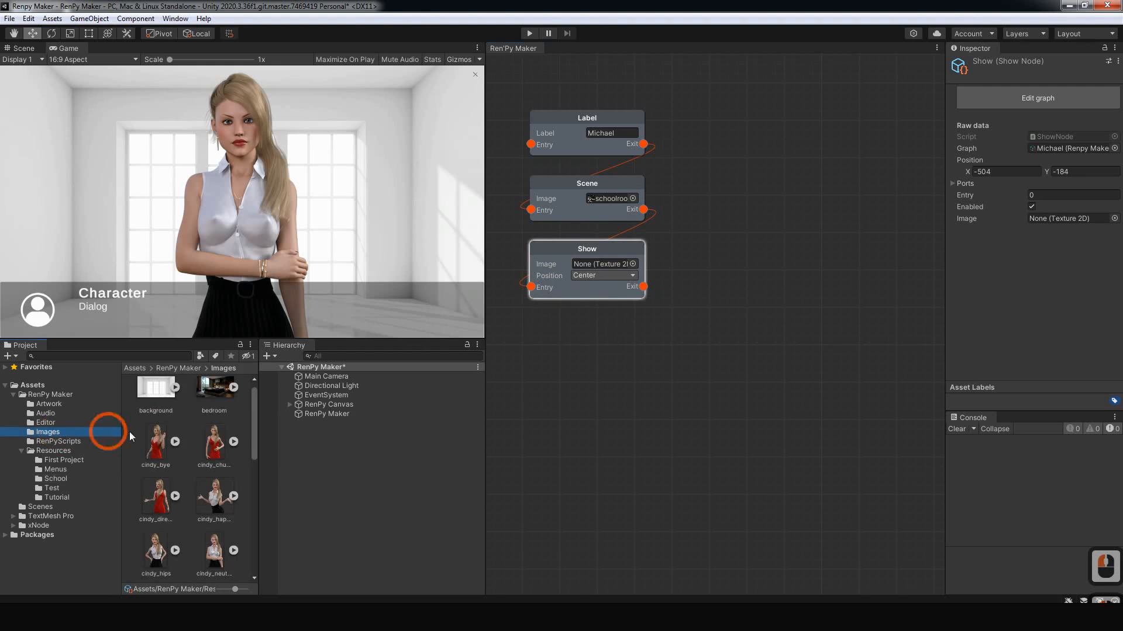
{"action": "left_click_drag", "start_coordinate": [249, 410], "coordinate": [241, 492]}
{"action": "left_click_drag", "start_coordinate": [219, 433], "coordinate": [607, 265]}
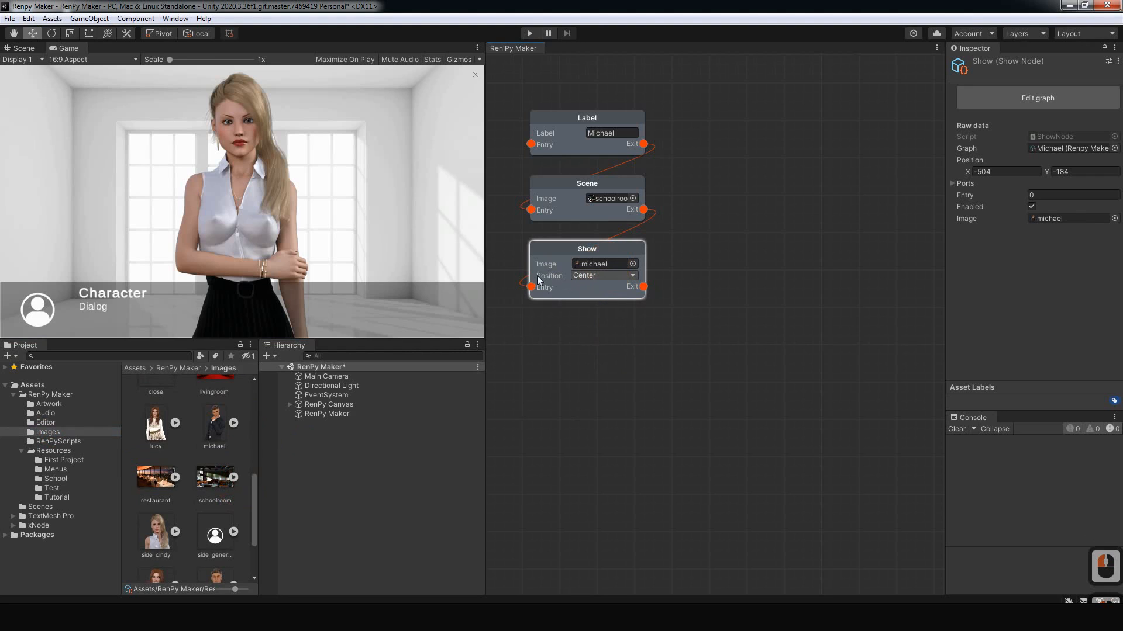
{"action": "left_click", "coordinate": [597, 275]}
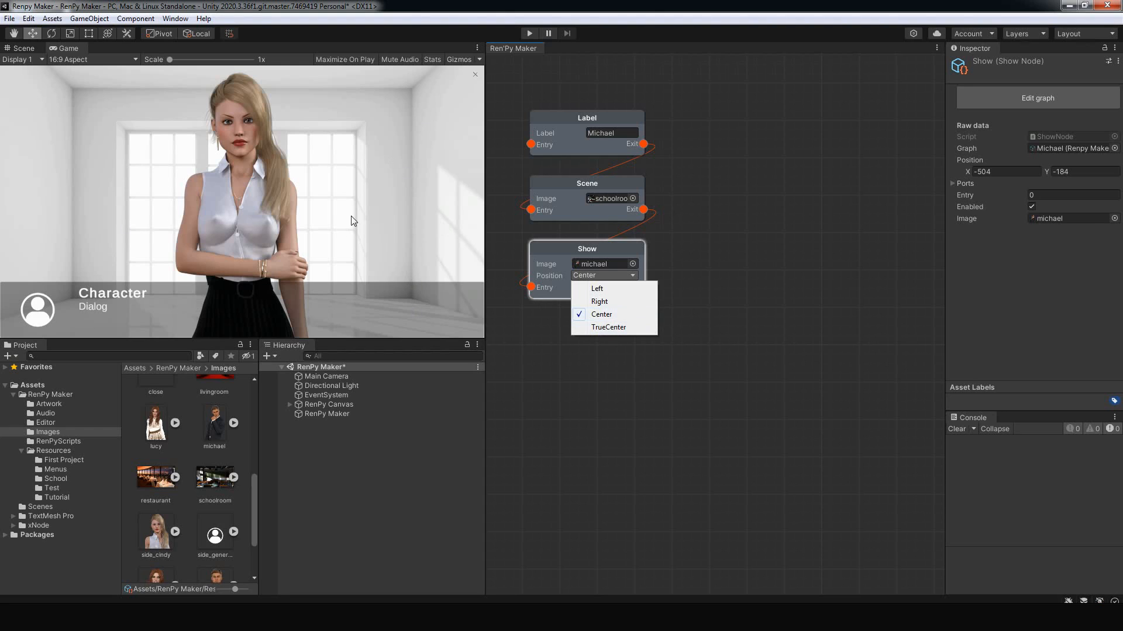
{"action": "left_click", "coordinate": [635, 360]}
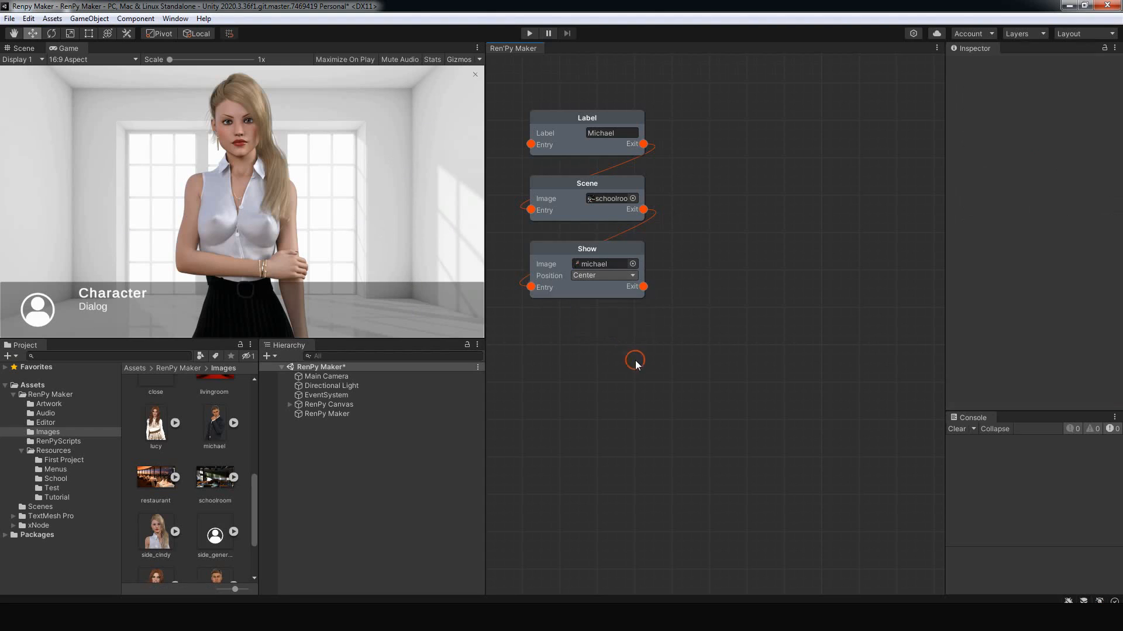
{"action": "left_click_drag", "start_coordinate": [581, 246], "coordinate": [574, 245]}
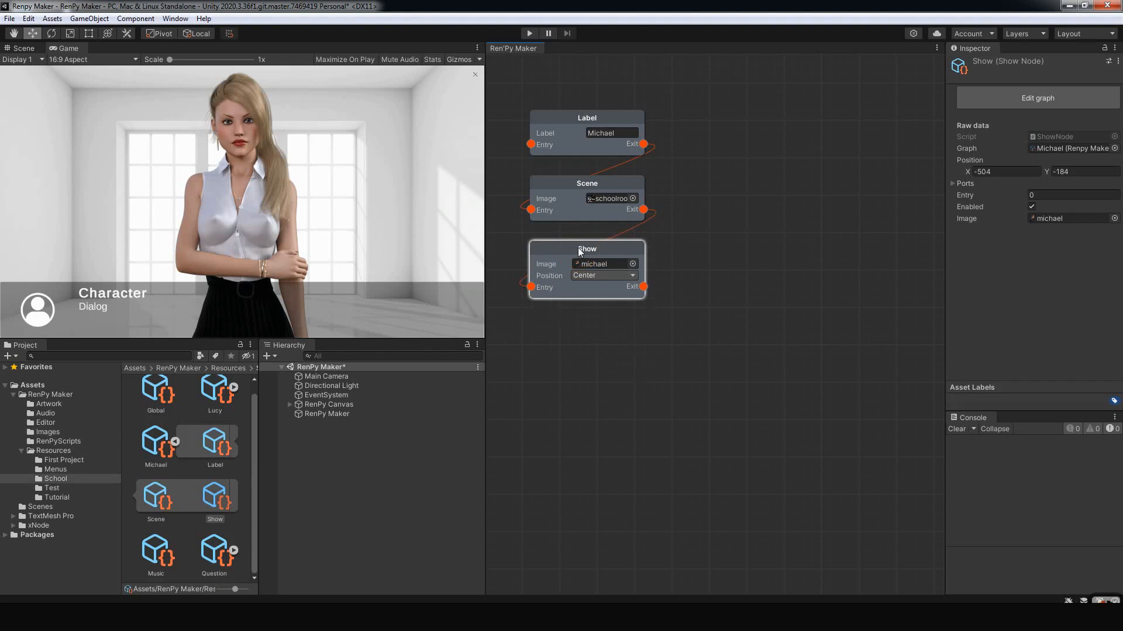
Step: Add a Dialogue node aligned below the Show node and set its character to Micheal
{"action": "right_click", "coordinate": [617, 346]}
{"action": "mouse_move", "coordinate": [666, 350]}
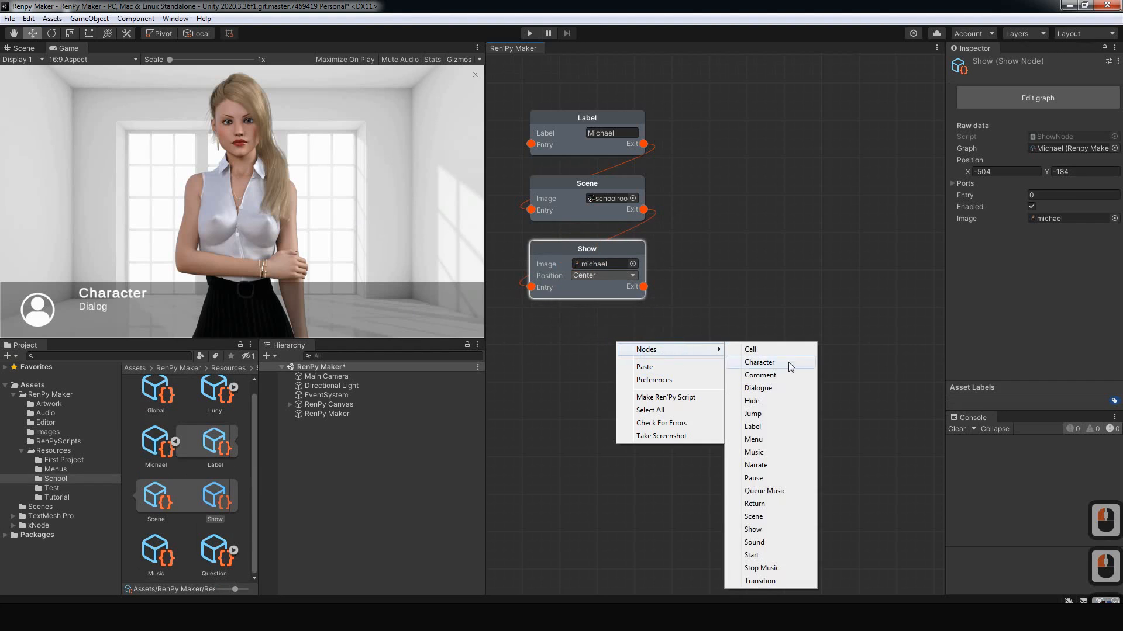
{"action": "left_click", "coordinate": [763, 388]}
{"action": "left_click_drag", "start_coordinate": [684, 360], "coordinate": [595, 326]}
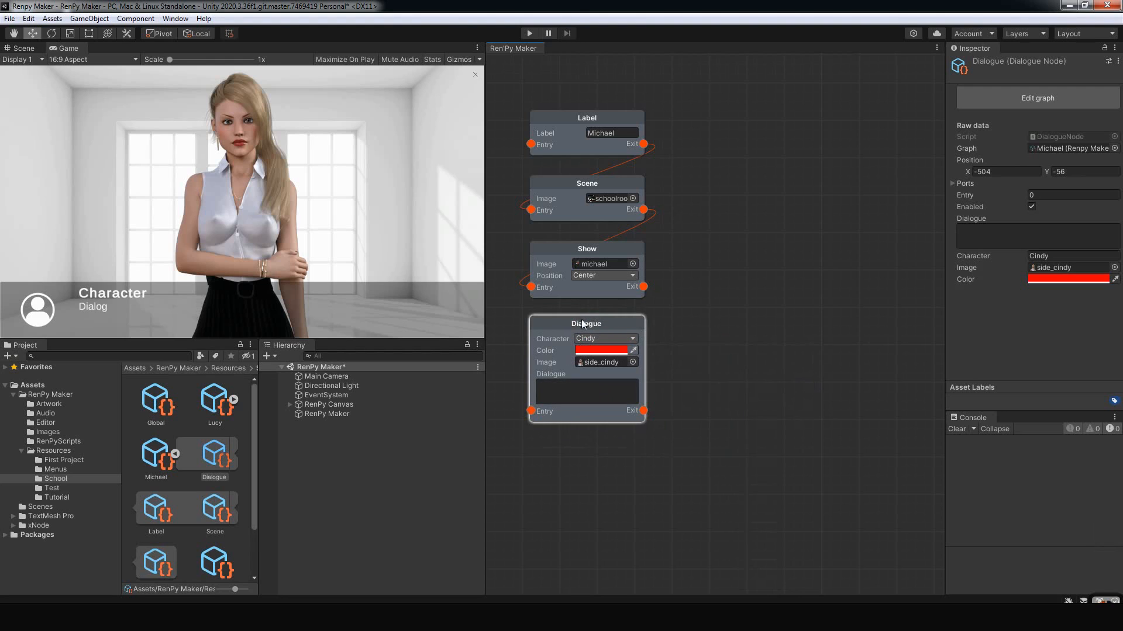
{"action": "left_click", "coordinate": [621, 340]}
{"action": "left_click", "coordinate": [605, 364]}
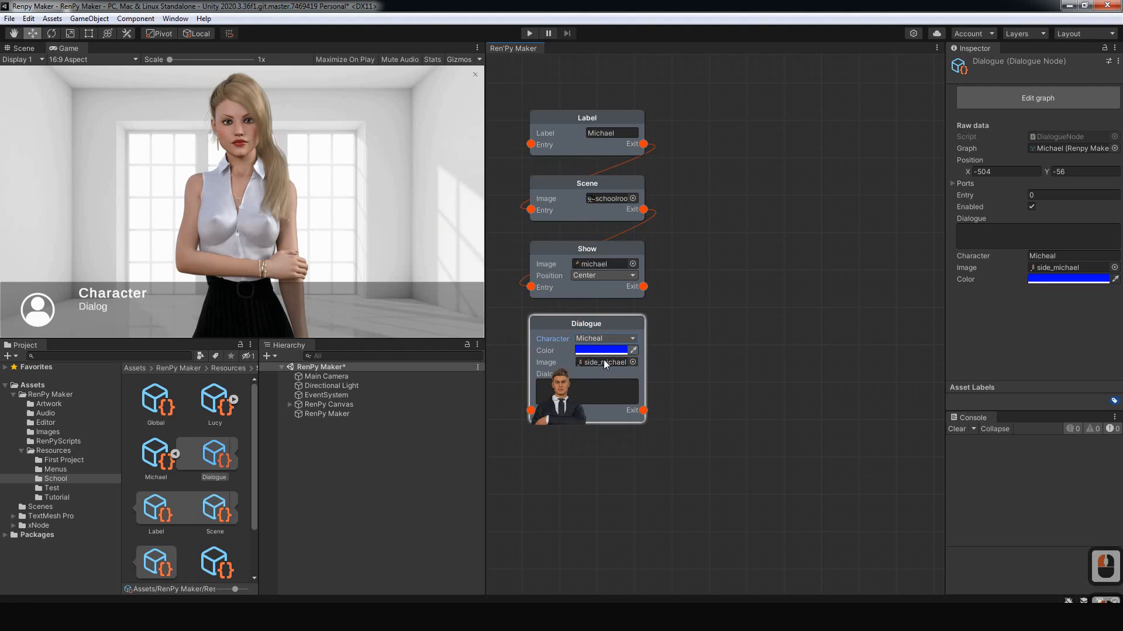
Step: Enter the dialogue text "Hi, my name is Michael" and connect the Show node's exit to the Dialogue node's entry
{"action": "left_click", "coordinate": [601, 388]}
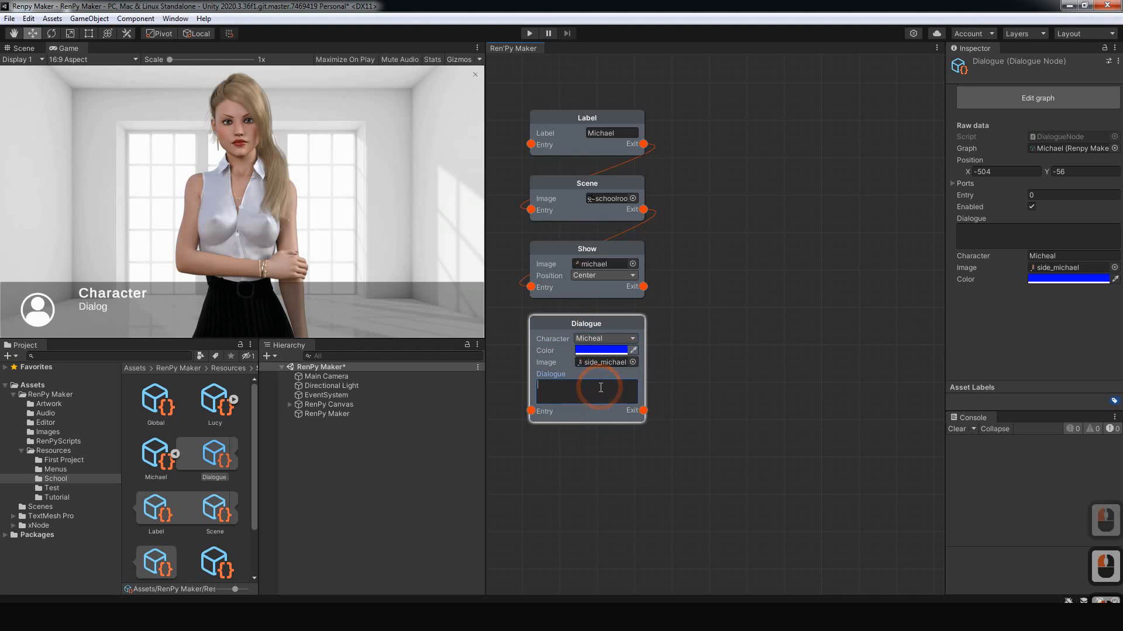
{"action": "type", "text": "H"}
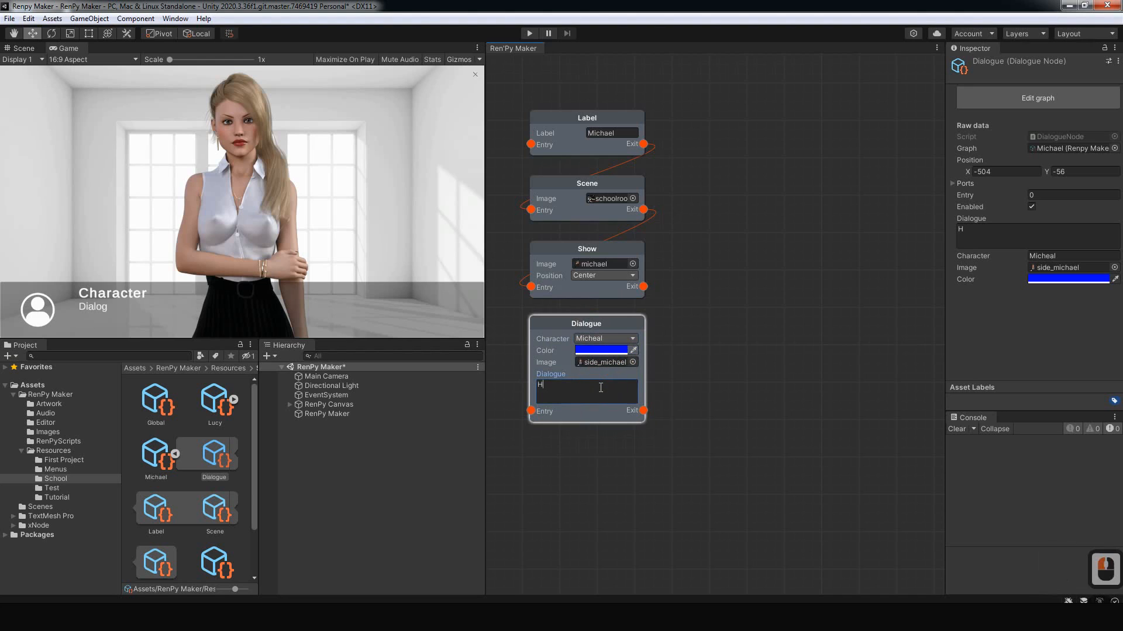
{"action": "type", "text": "i, my name is"}
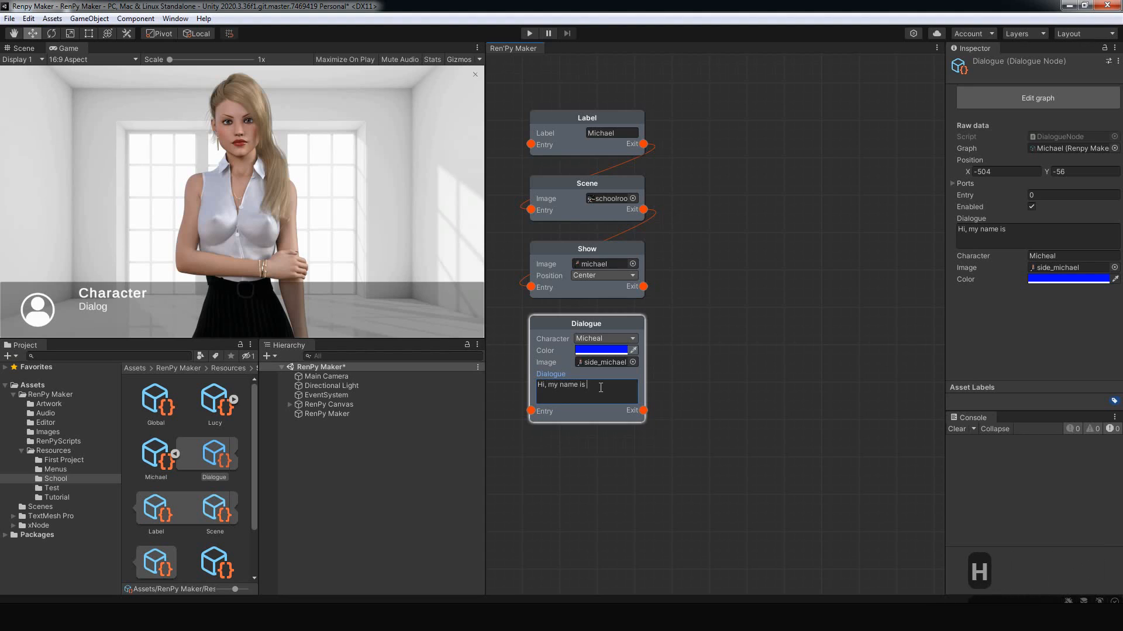
{"action": "type", "text": " Michael"}
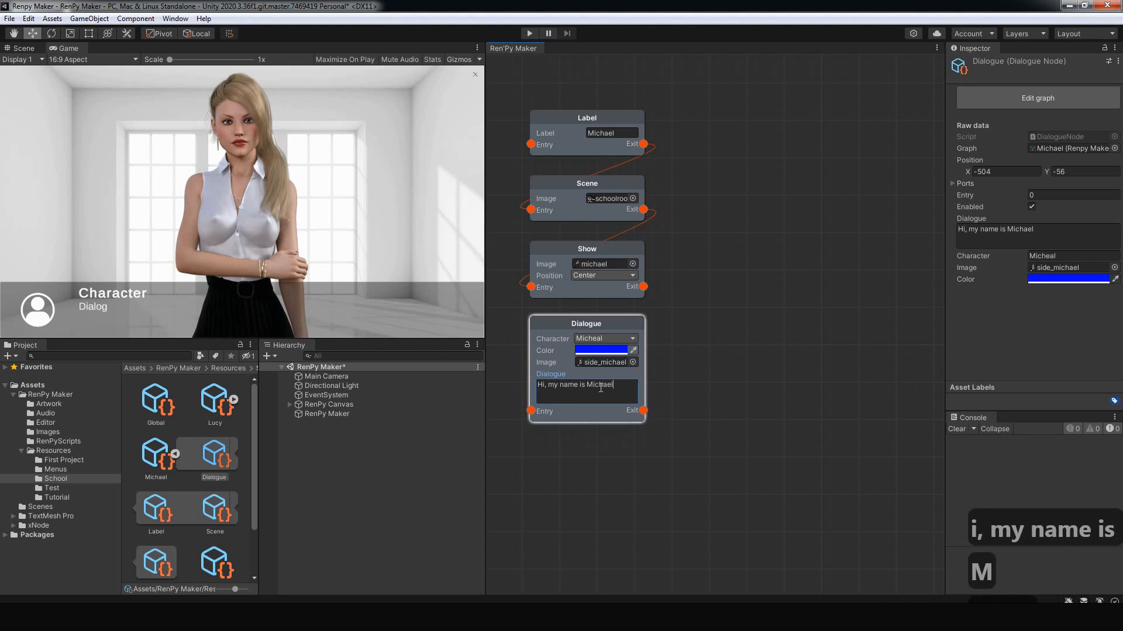
{"action": "type", "text": "."}
{"action": "key", "text": "BackSpace"}
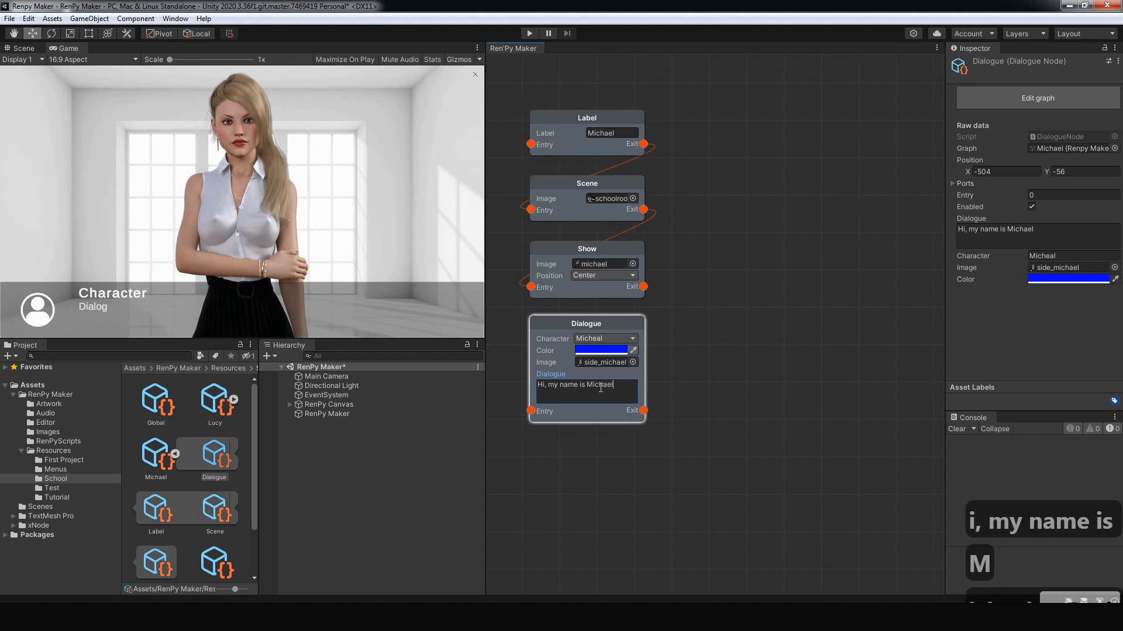
{"action": "left_click_drag", "start_coordinate": [644, 286], "coordinate": [531, 412]}
Step: Add a Return node aligned below the Dialogue node and connect the Dialogue node's exit to its entry
{"action": "right_click", "coordinate": [633, 460]}
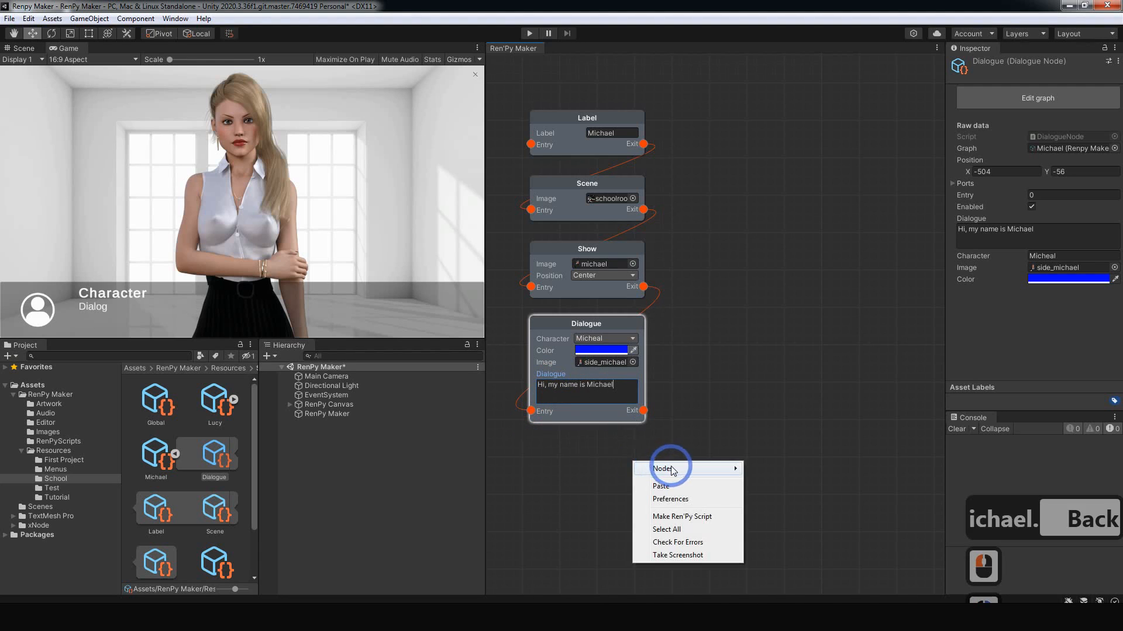
{"action": "mouse_move", "coordinate": [672, 471]}
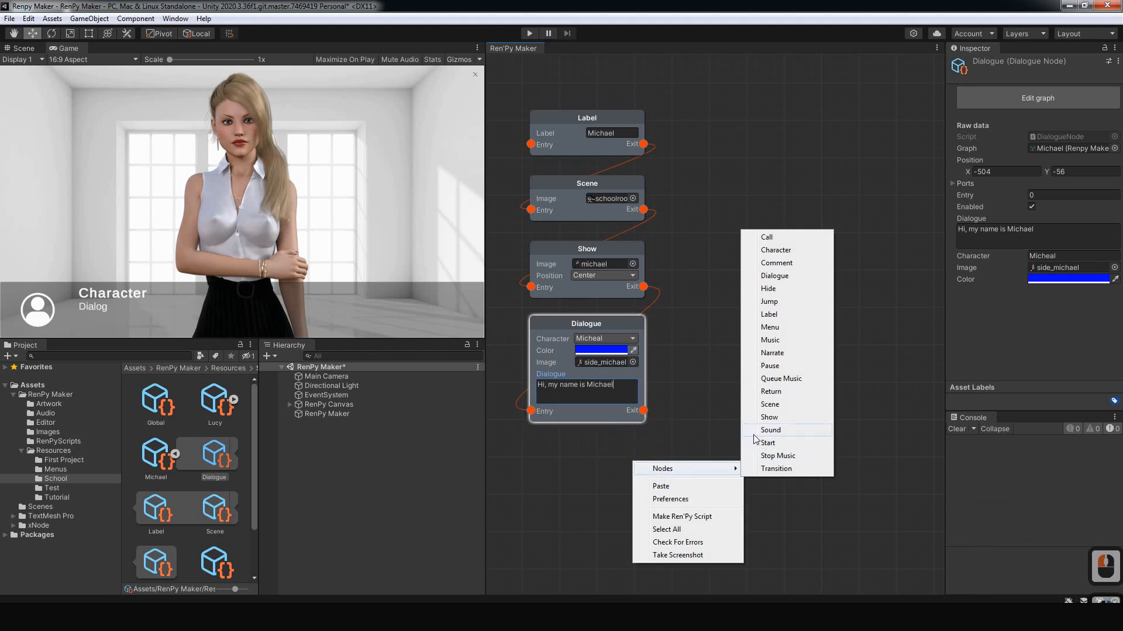
{"action": "left_click", "coordinate": [769, 392]}
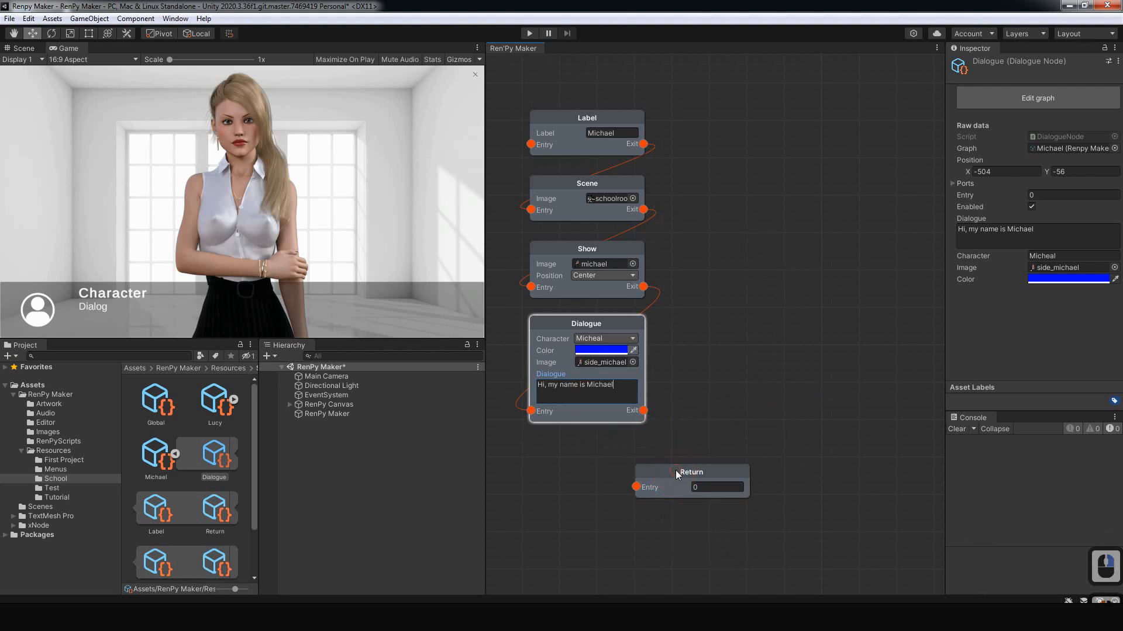
{"action": "left_click_drag", "start_coordinate": [676, 470], "coordinate": [572, 447]}
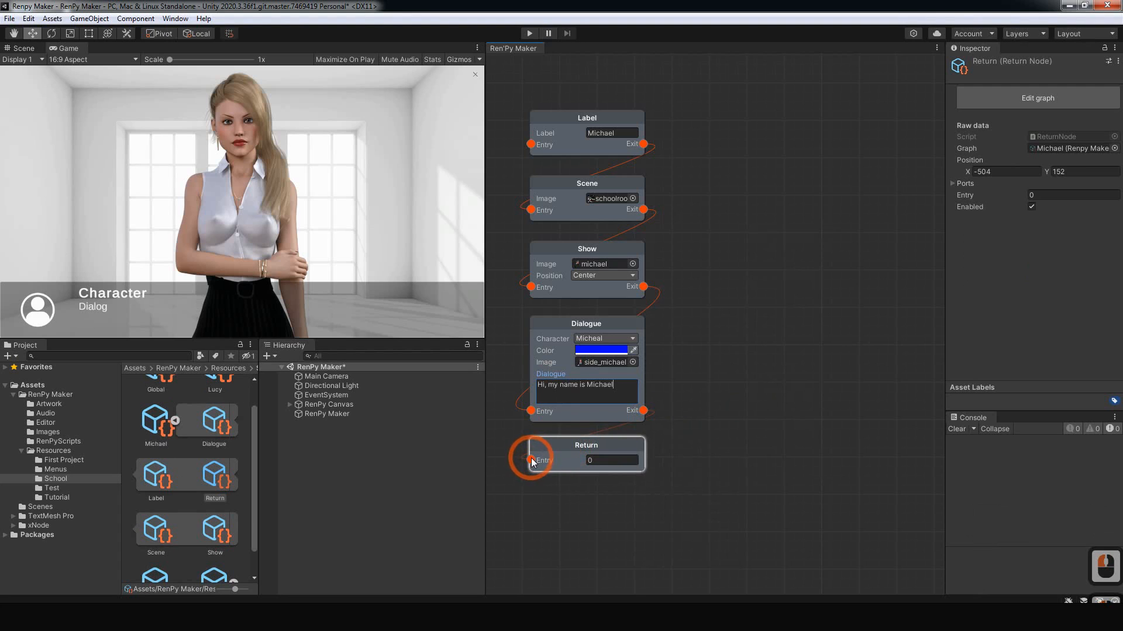
{"action": "left_click_drag", "start_coordinate": [532, 458], "coordinate": [532, 459]}
{"action": "left_click", "coordinate": [576, 444]}
{"action": "left_click", "coordinate": [695, 418]}
{"action": "left_click", "coordinate": [705, 405]}
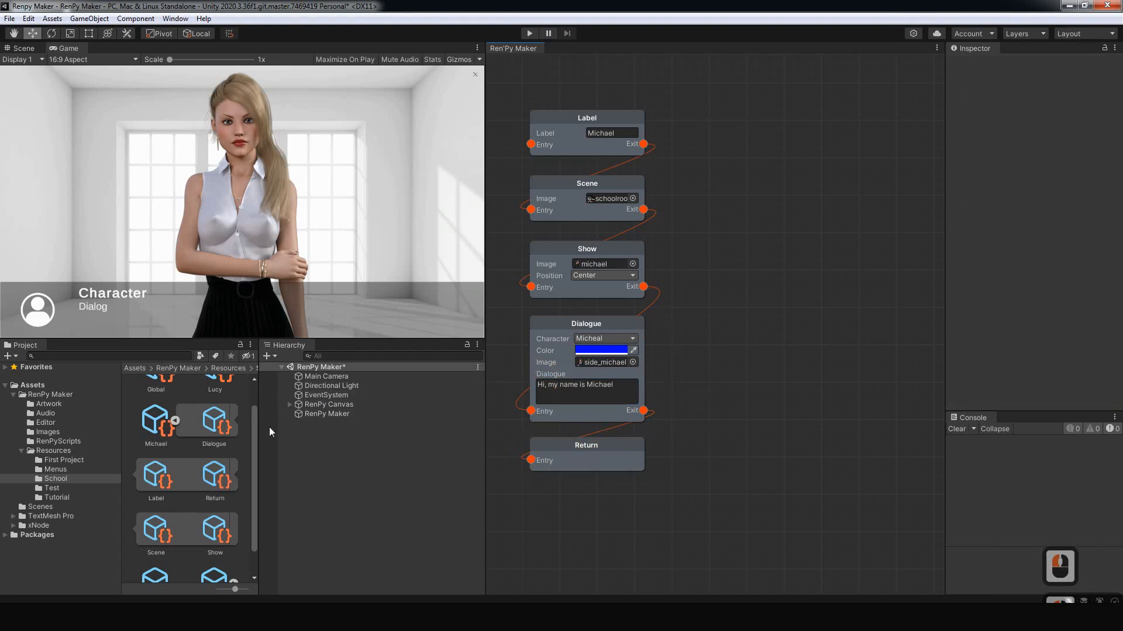
{"action": "scroll", "coordinate": [176, 428], "scroll_direction": "up", "scroll_amount": 1}
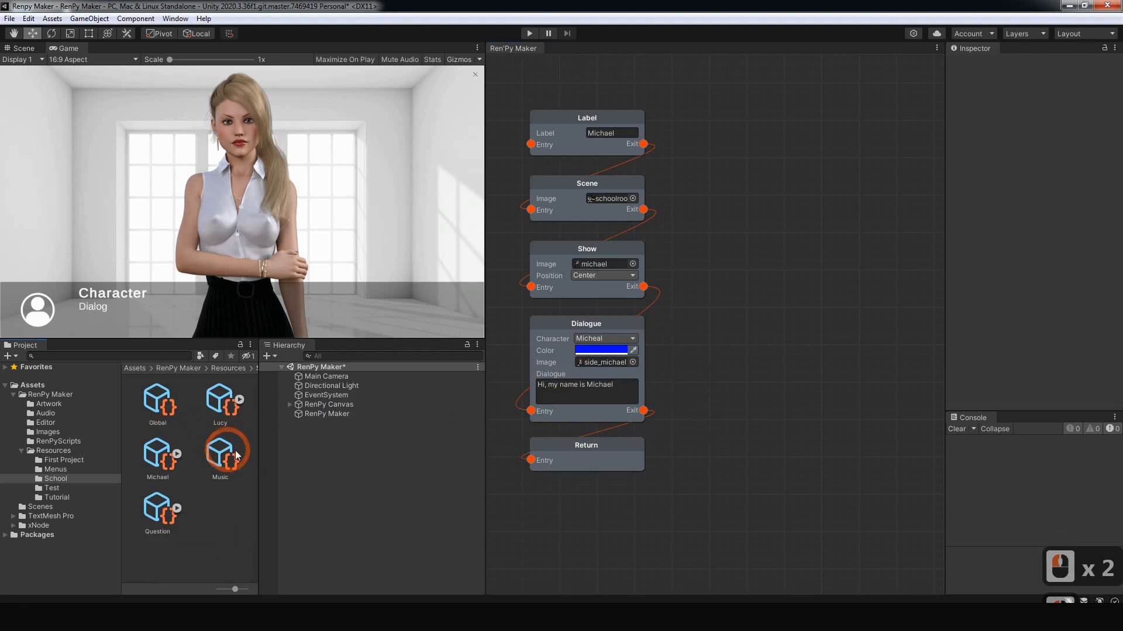
{"action": "left_click_drag", "start_coordinate": [697, 105], "coordinate": [550, 466]}
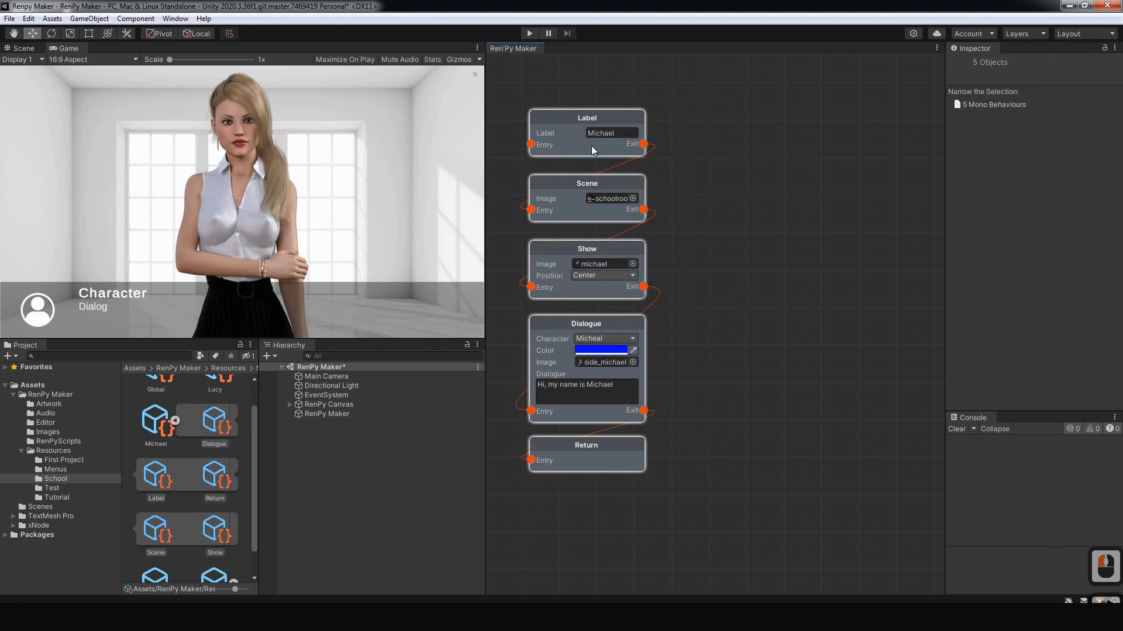
{"action": "right_click", "coordinate": [591, 127]}
{"action": "left_click", "coordinate": [483, 256]}
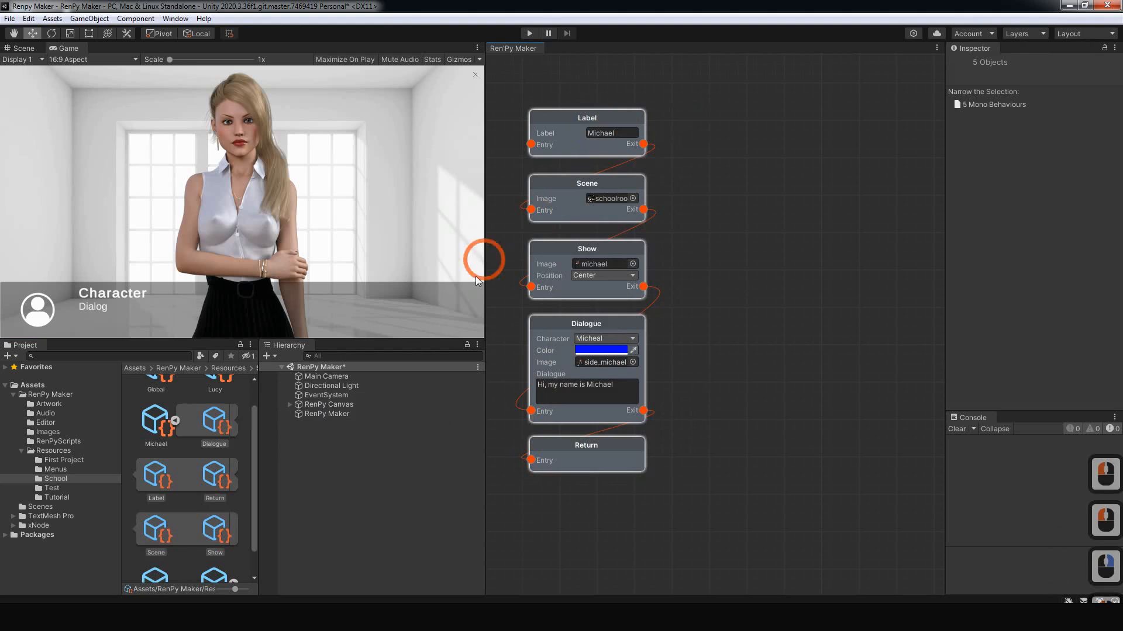
Step: Open the Lucy graph and copy its three Character nodes for Cindy, Micheal and Lucy
{"action": "left_click", "coordinate": [175, 420]}
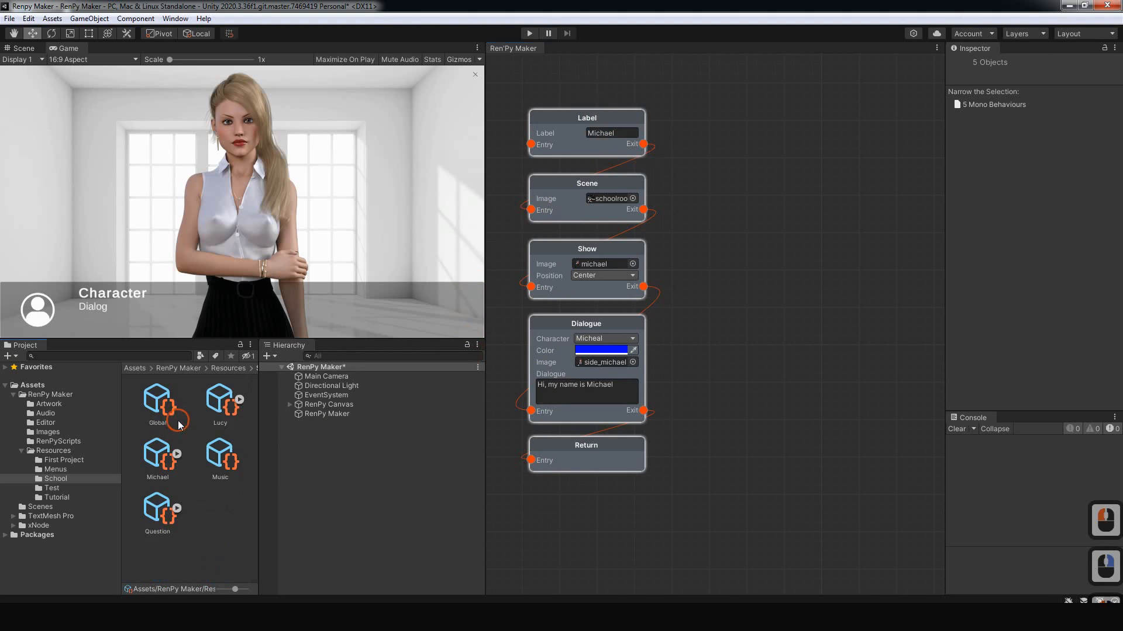
{"action": "left_click", "coordinate": [220, 409]}
{"action": "double_click", "coordinate": [220, 409]}
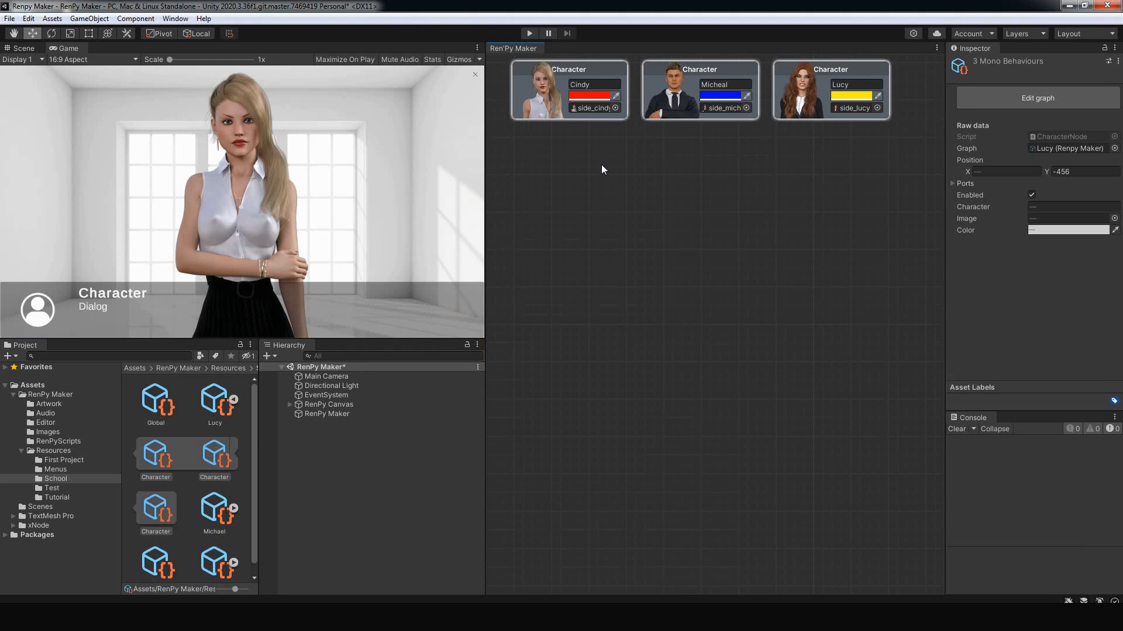
{"action": "left_click_drag", "start_coordinate": [880, 225], "coordinate": [566, 69]}
{"action": "right_click", "coordinate": [570, 69]}
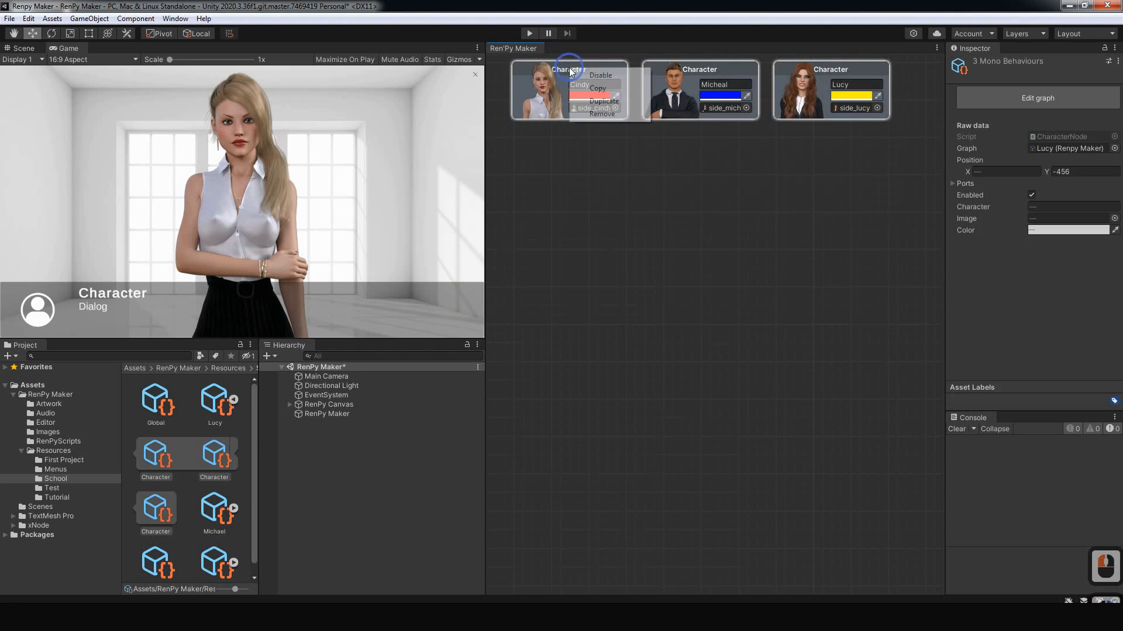
{"action": "left_click", "coordinate": [598, 88]}
Step: Open the Global graph, paste the three copied Character nodes and place them in the upper part of the graph
{"action": "double_click", "coordinate": [153, 404]}
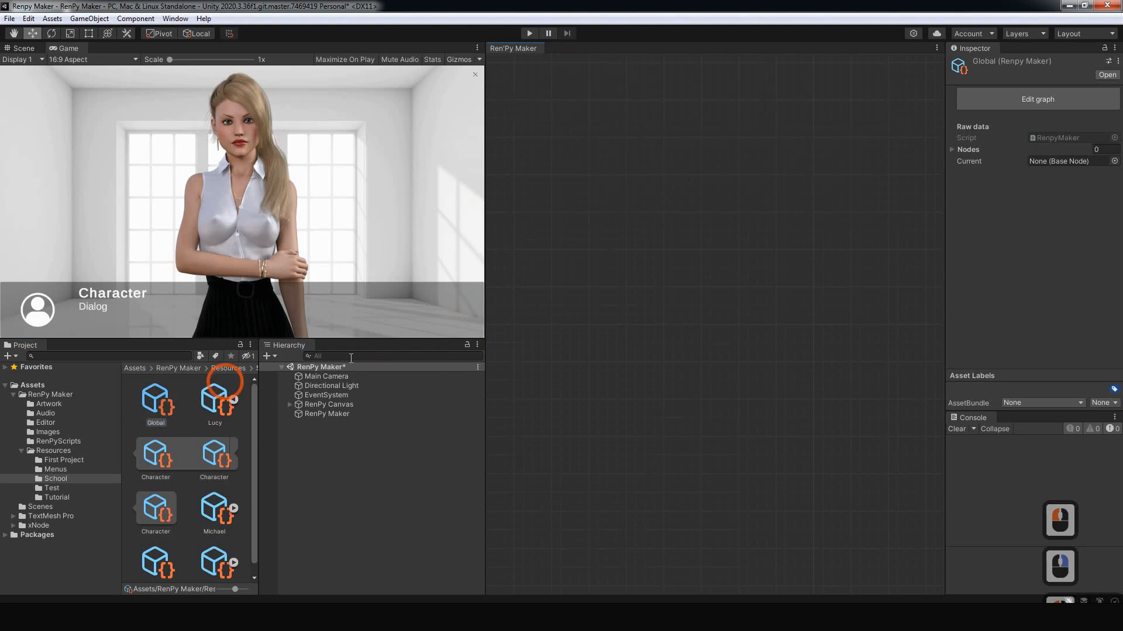
{"action": "right_click", "coordinate": [612, 275]}
{"action": "left_click", "coordinate": [636, 298]}
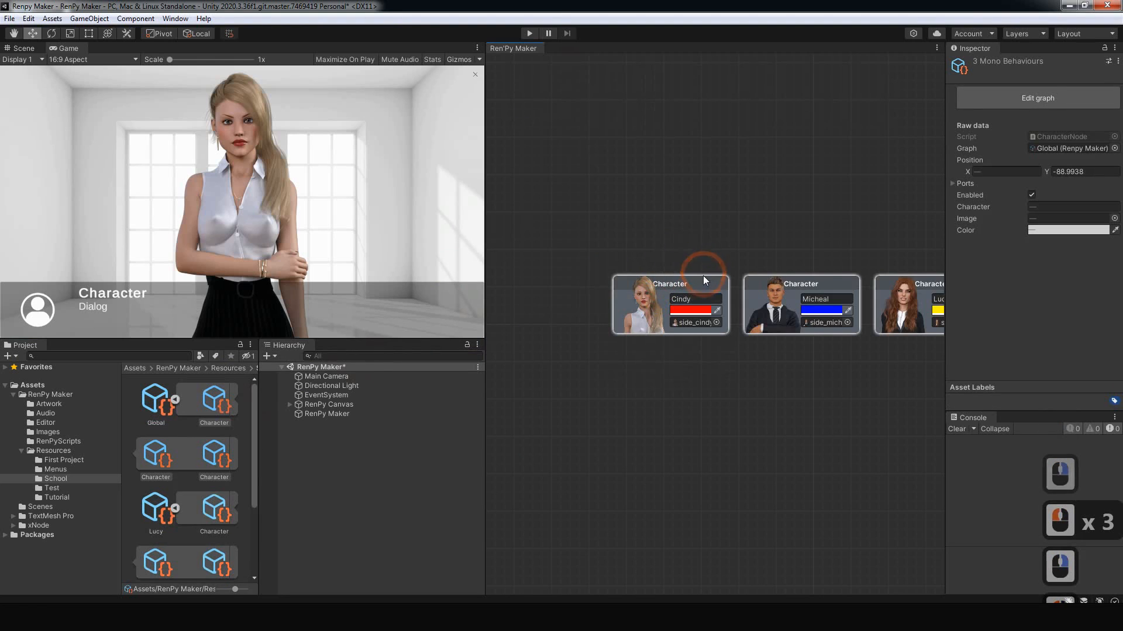
{"action": "left_click_drag", "start_coordinate": [698, 278], "coordinate": [595, 100]}
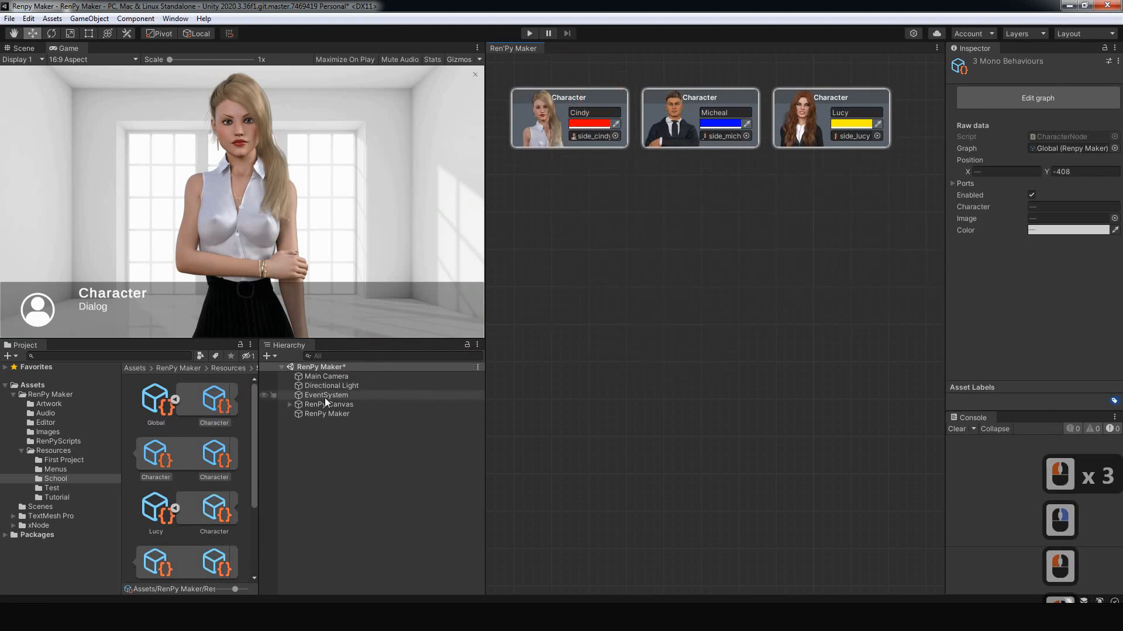
Step: Collapse the expanded assets in the School folder, open the Michael graph and copy all five of its nodes
{"action": "left_click", "coordinate": [175, 400]}
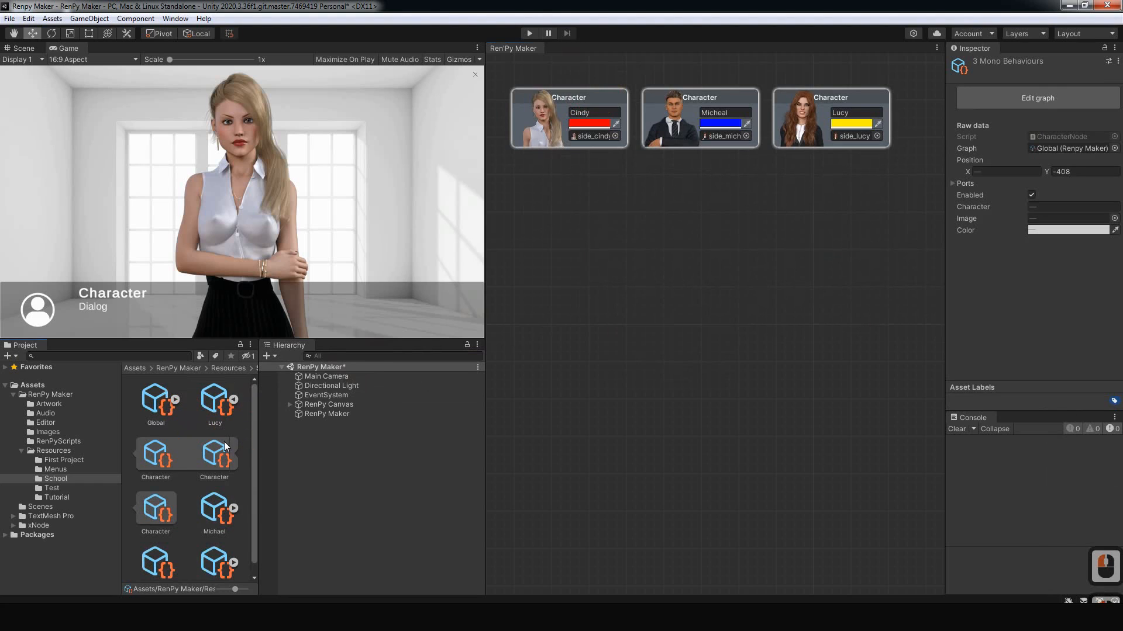
{"action": "left_click", "coordinate": [235, 402]}
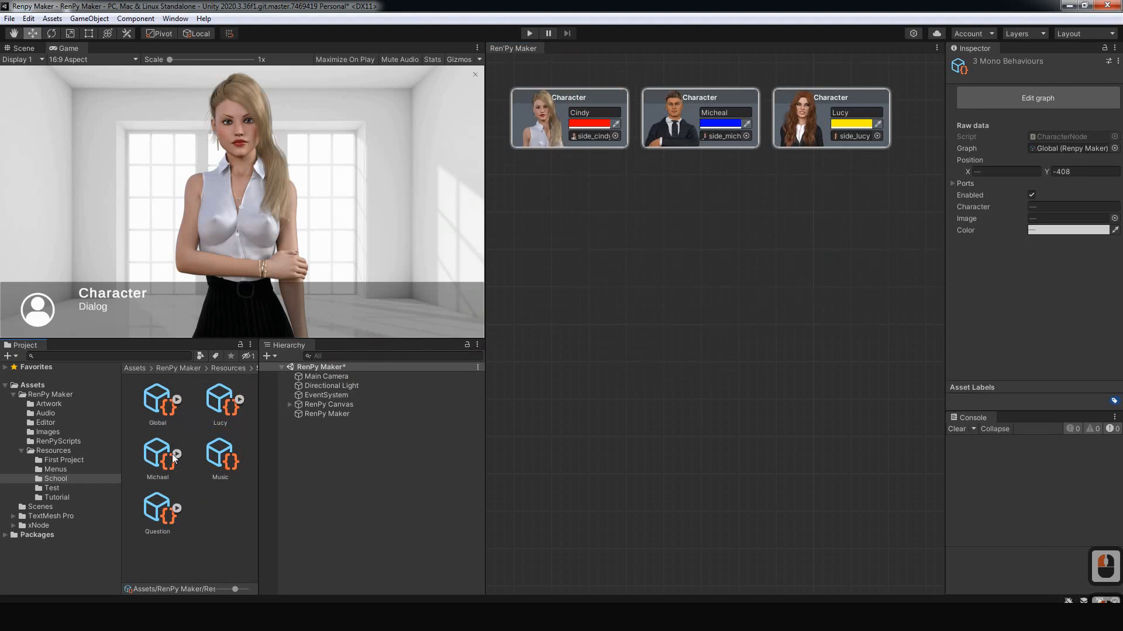
{"action": "left_click", "coordinate": [163, 454]}
{"action": "double_click", "coordinate": [162, 453]}
{"action": "left_click_drag", "start_coordinate": [735, 484], "coordinate": [554, 93]}
{"action": "right_click", "coordinate": [554, 95]}
{"action": "left_click", "coordinate": [580, 104]}
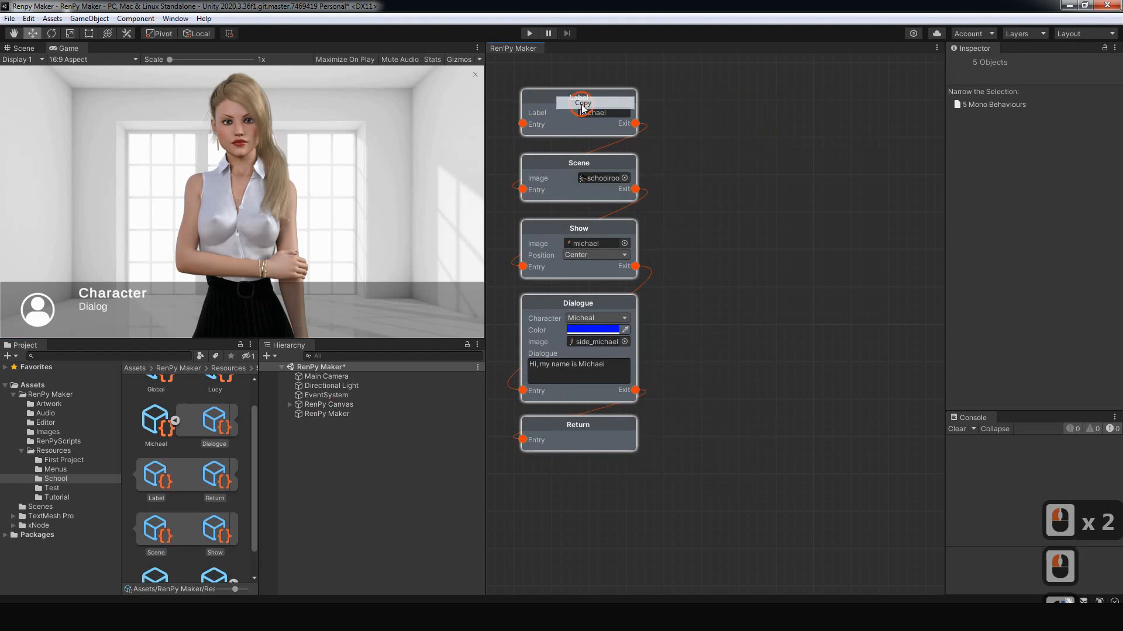
Step: Paste the copied nodes into the Lucy graph and place them in a column below the three Character nodes
{"action": "scroll", "coordinate": [236, 397], "scroll_direction": "up", "scroll_amount": 1}
{"action": "left_click", "coordinate": [216, 399]}
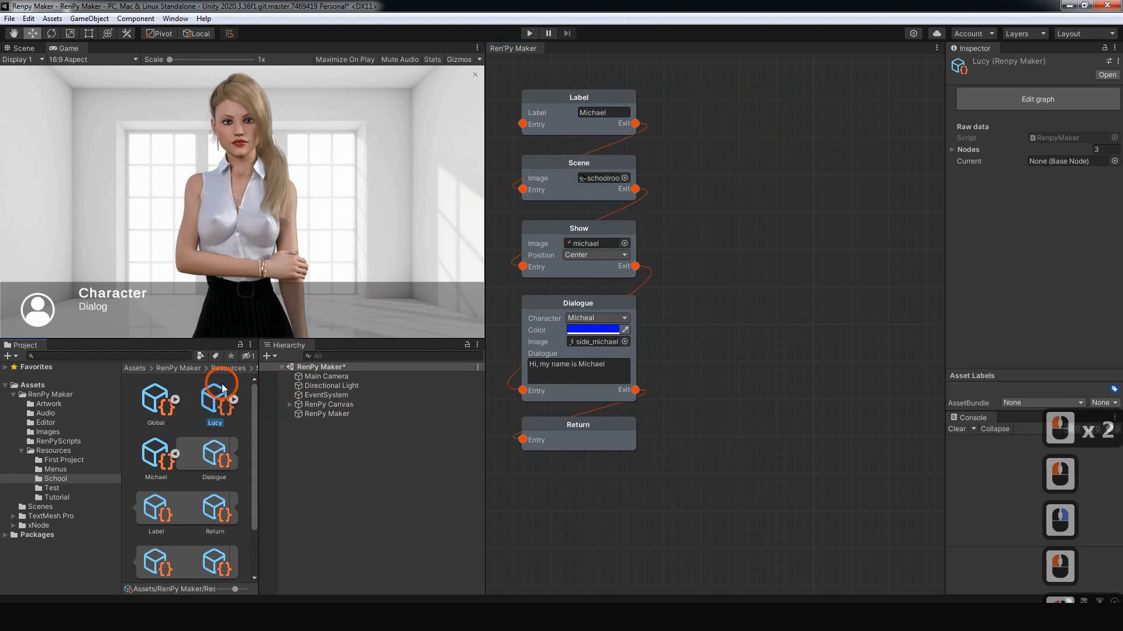
{"action": "double_click", "coordinate": [216, 398]}
{"action": "right_click", "coordinate": [740, 323]}
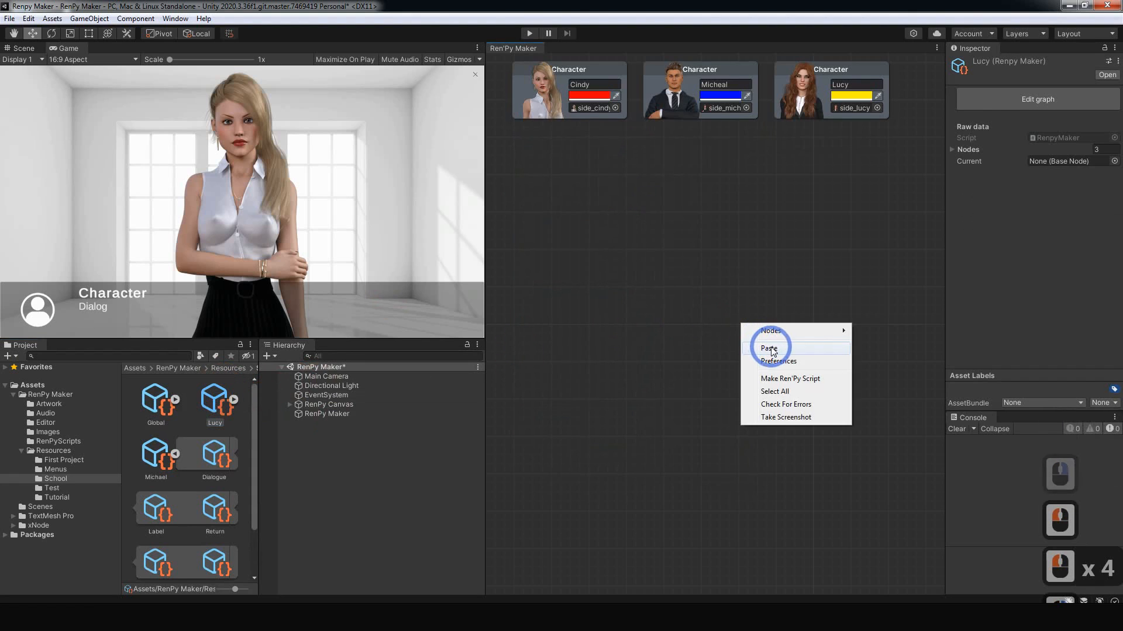
{"action": "left_click", "coordinate": [779, 356]}
{"action": "left_click_drag", "start_coordinate": [792, 335], "coordinate": [564, 172]}
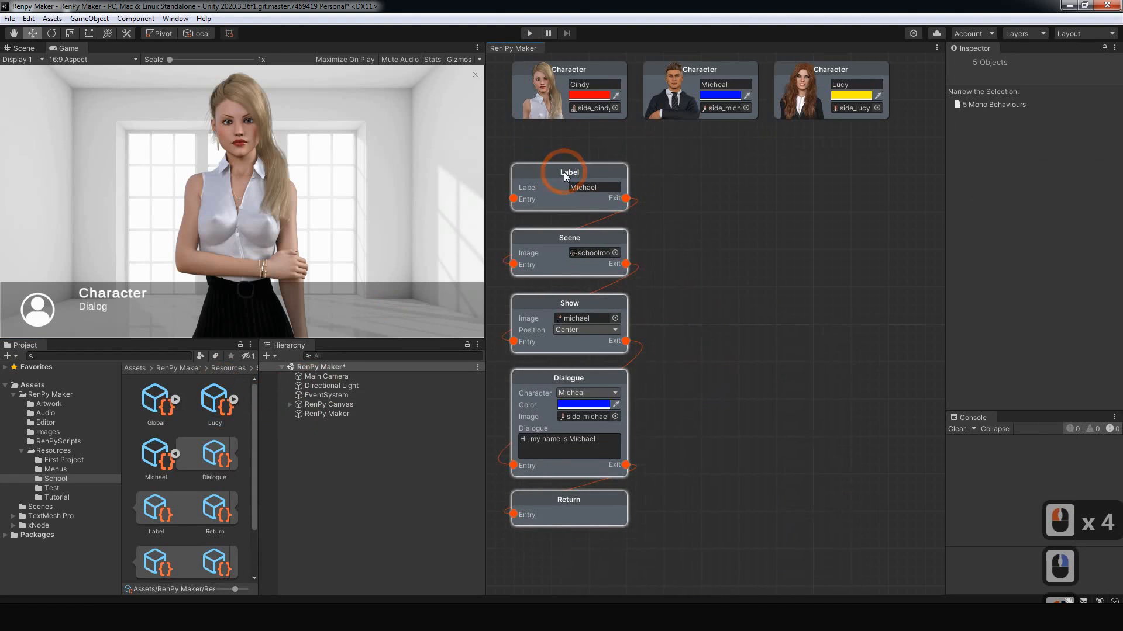
Step: Remove the three Character nodes from the Lucy graph
{"action": "left_click_drag", "start_coordinate": [898, 158], "coordinate": [510, 59]}
{"action": "right_click", "coordinate": [570, 68]}
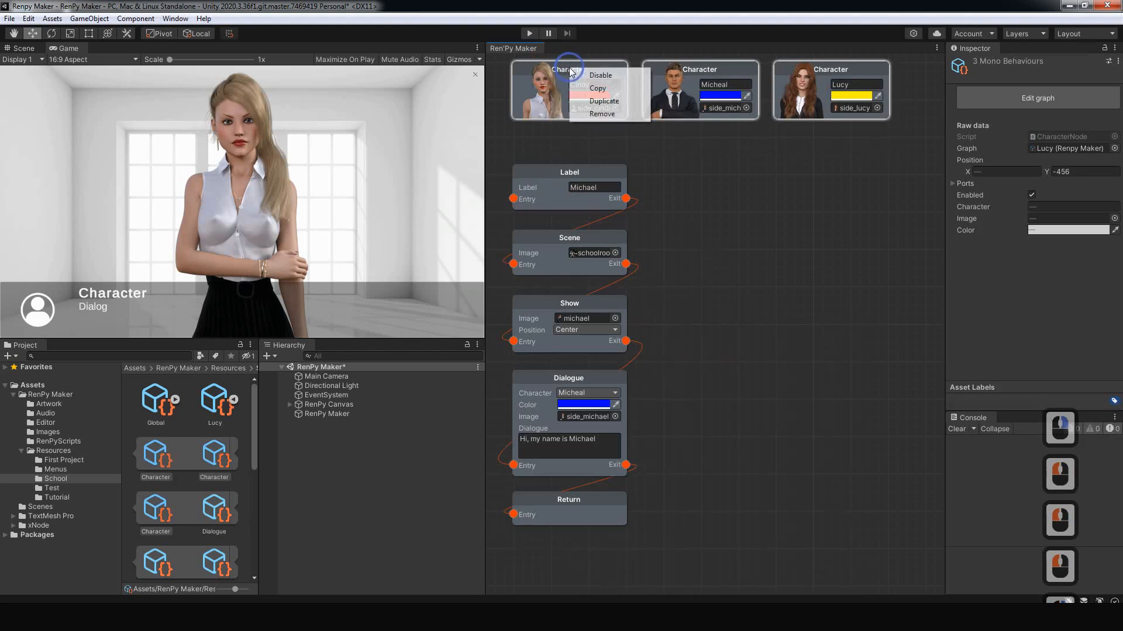
{"action": "left_click", "coordinate": [611, 114]}
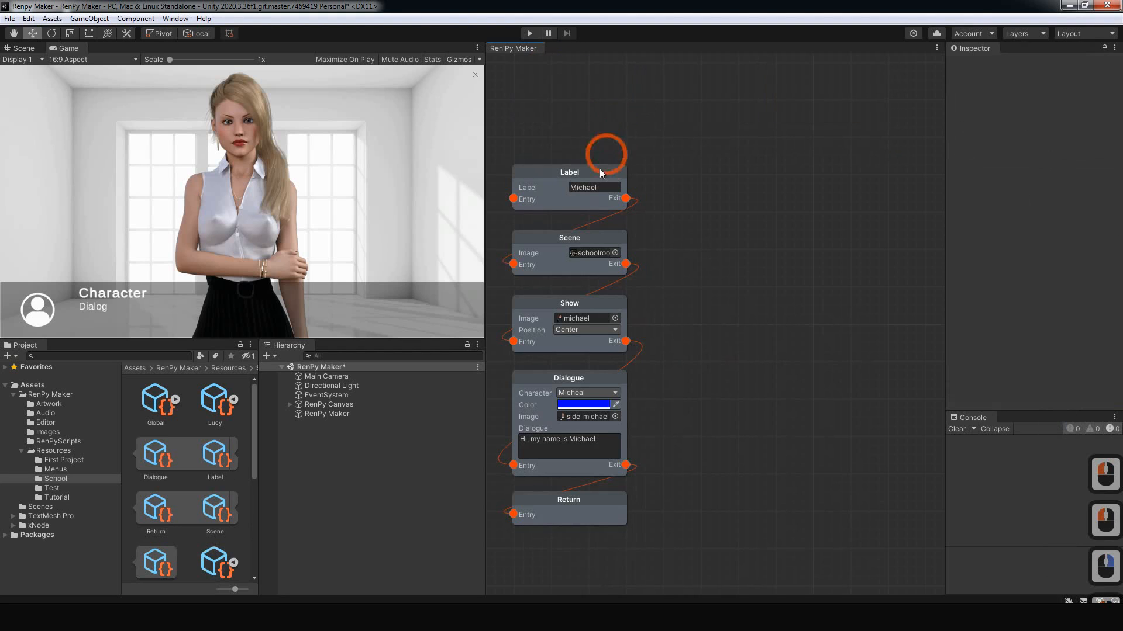
Step: Move the five pasted nodes slightly up and rename the Label node's label to Lucy
{"action": "left_click_drag", "start_coordinate": [591, 159], "coordinate": [692, 484]}
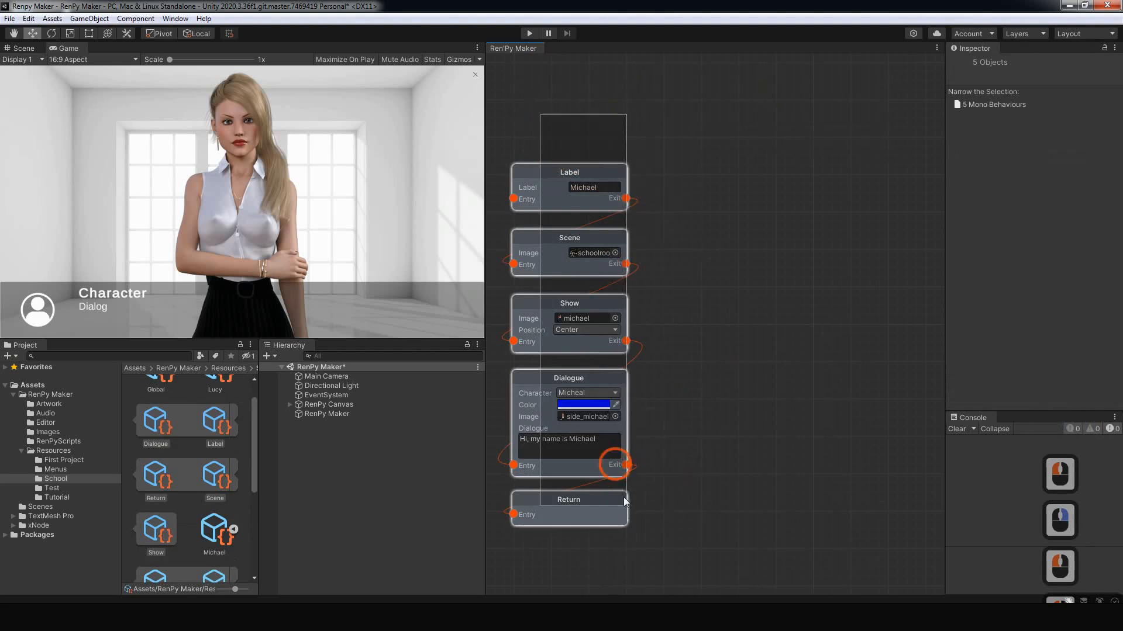
{"action": "left_click_drag", "start_coordinate": [567, 170], "coordinate": [623, 123]}
{"action": "double_click", "coordinate": [654, 141]}
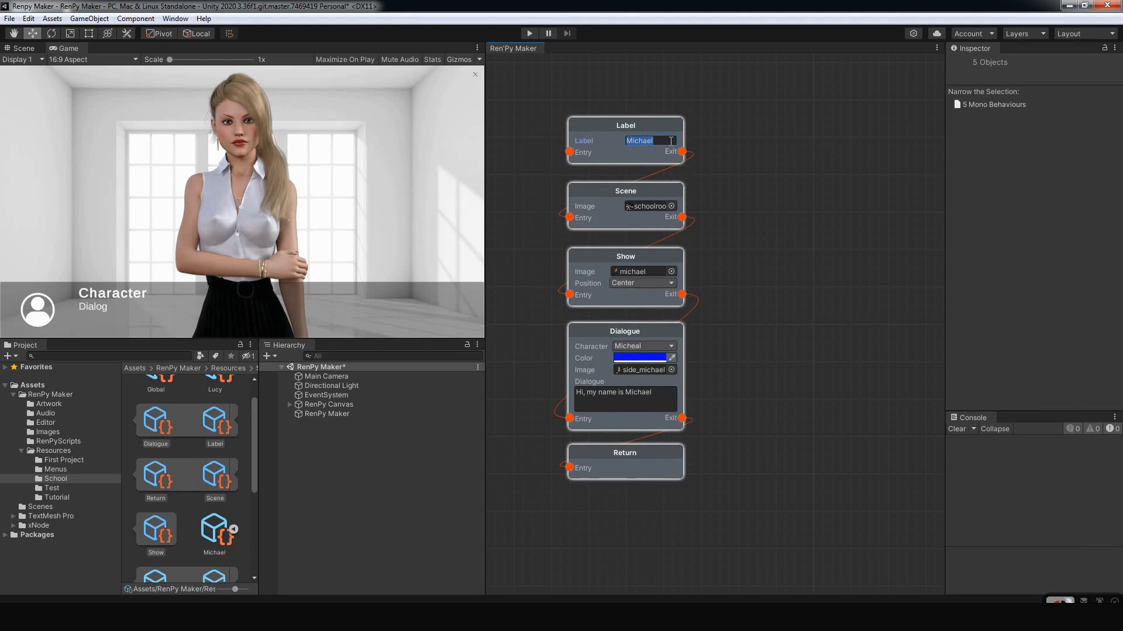
{"action": "double_click", "coordinate": [670, 141]}
{"action": "type", "text": "Lucy"}
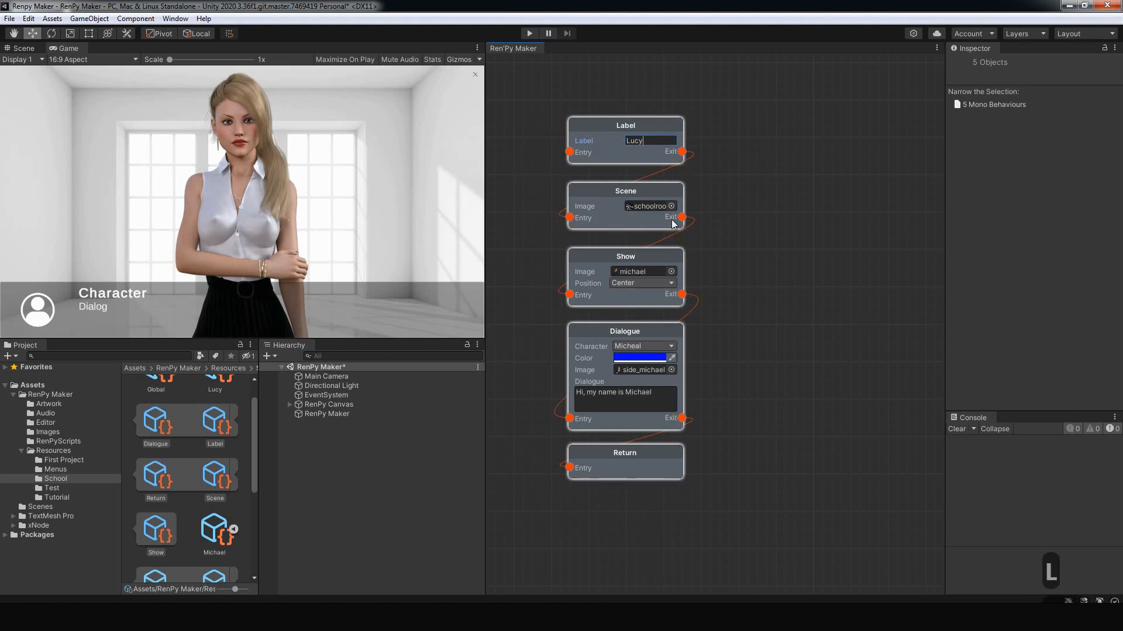
Step: Assign the lucy picture from the Images folder as the Show node's image
{"action": "mouse_move", "coordinate": [658, 272]}
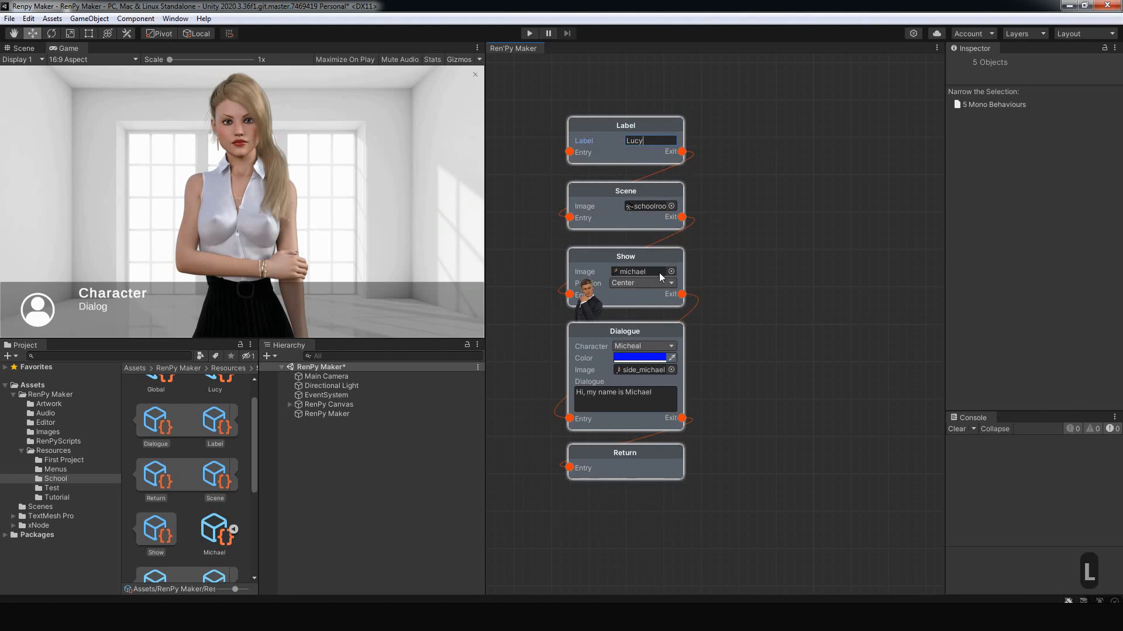
{"action": "left_click", "coordinate": [48, 432]}
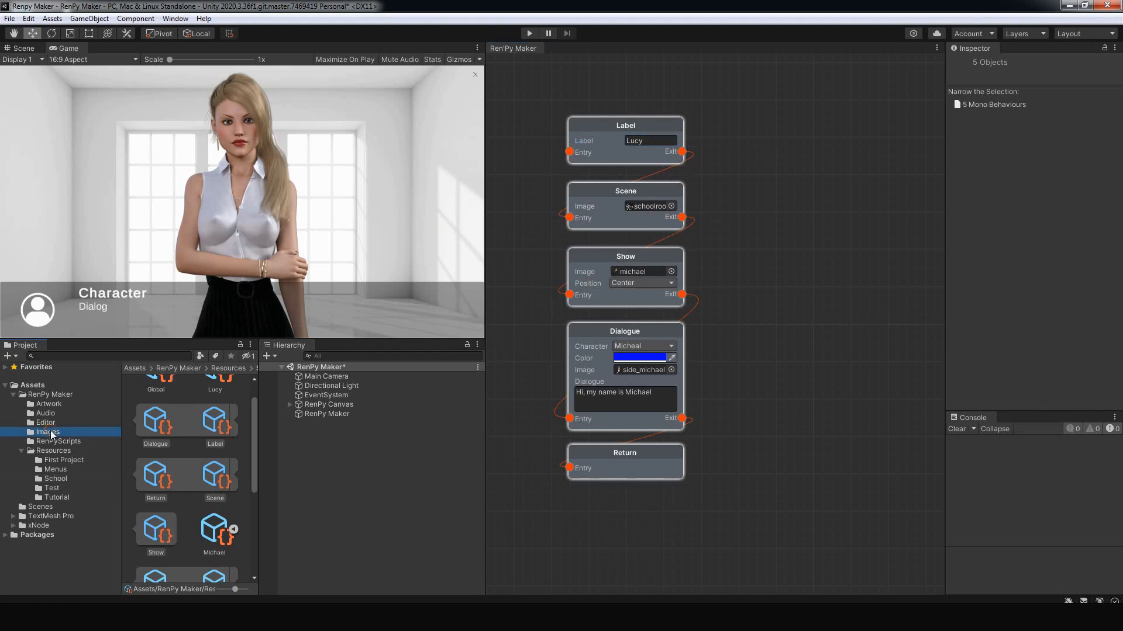
{"action": "left_click_drag", "start_coordinate": [252, 416], "coordinate": [256, 507]}
{"action": "left_click_drag", "start_coordinate": [165, 408], "coordinate": [643, 271]}
Step: Set the Dialogue node's character to Lucy and its dialogue text to "Hello, I'm Lucy"
{"action": "left_click", "coordinate": [643, 345]}
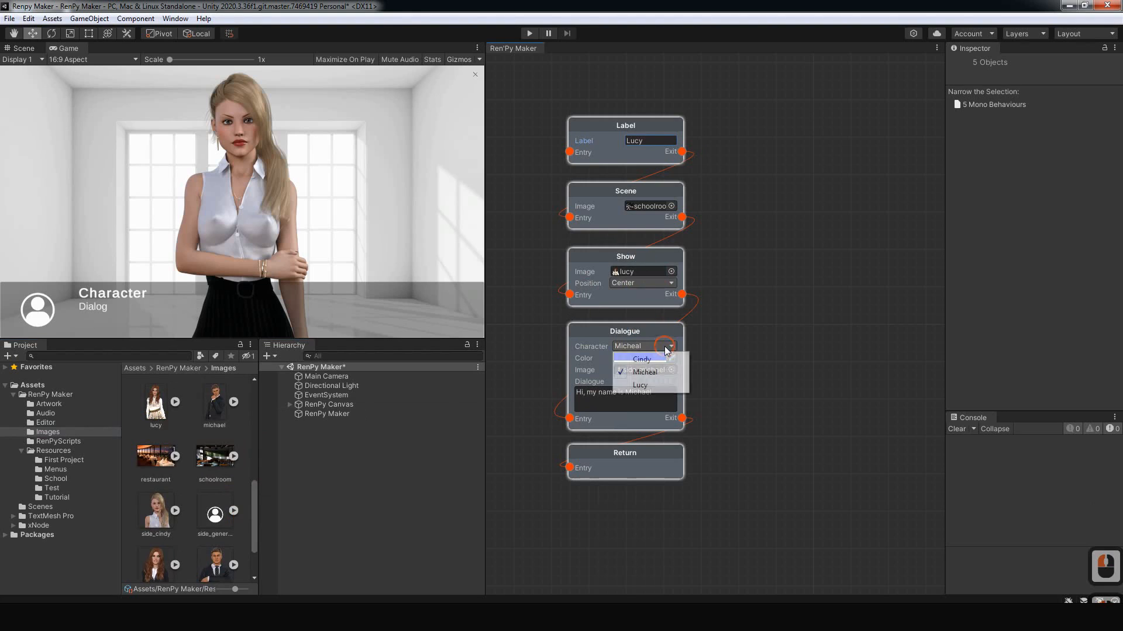
{"action": "left_click", "coordinate": [640, 374]}
{"action": "left_click", "coordinate": [723, 418]}
{"action": "double_click", "coordinate": [659, 393]}
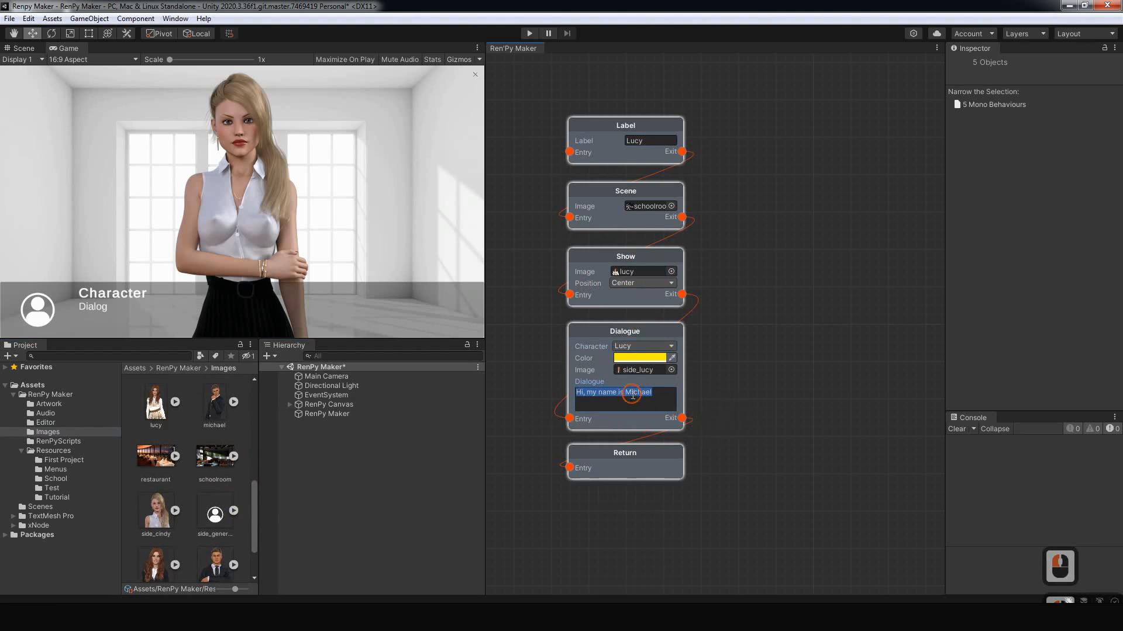
{"action": "type", "text": "Hello, "}
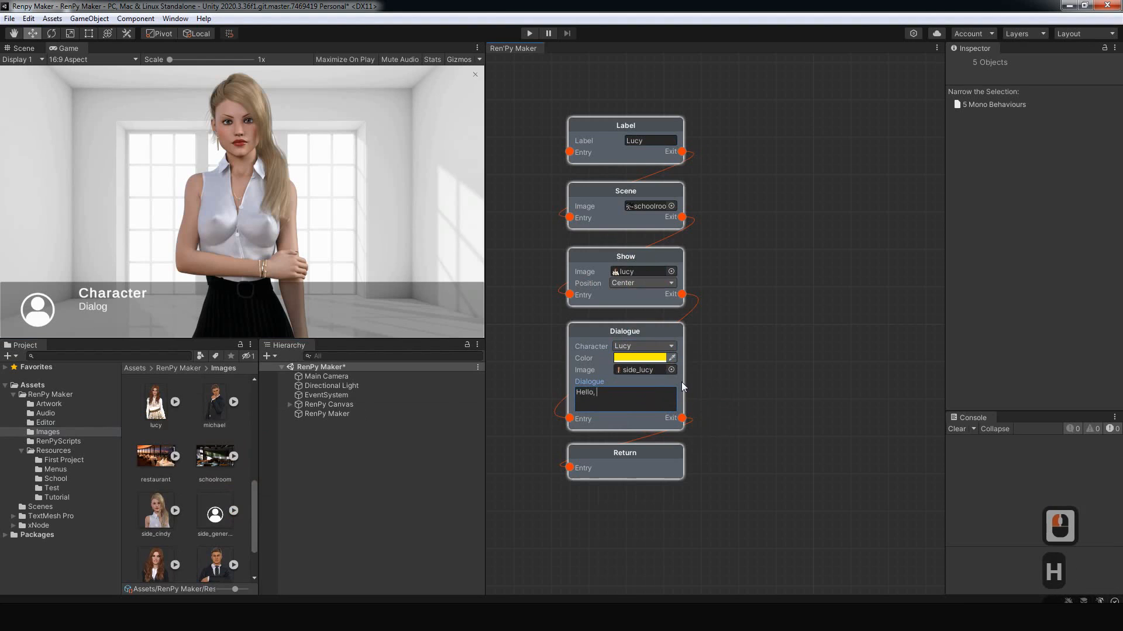
{"action": "type", "text": "I'm L"}
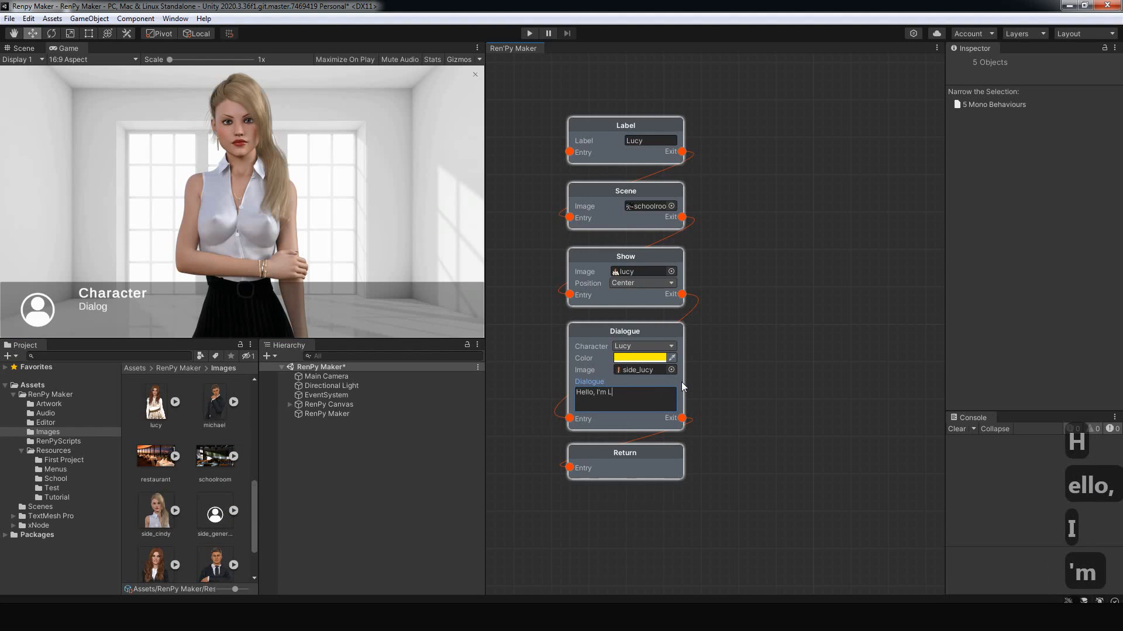
{"action": "type", "text": "ucy"}
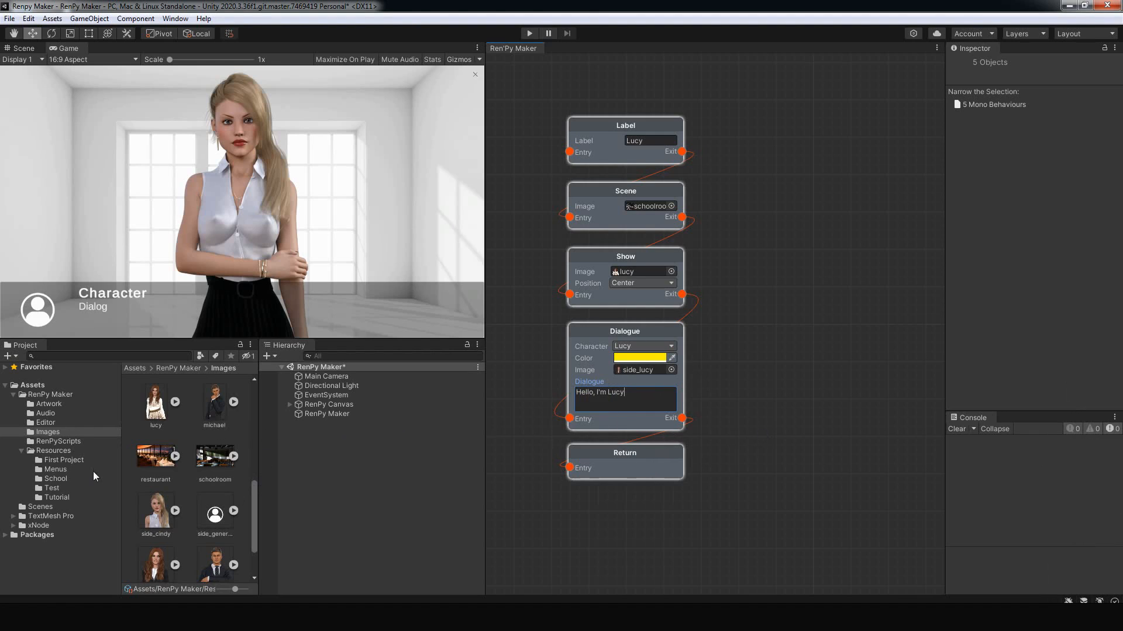
Step: Return to the School folder, collapse its expanded graph assets and copy the Lucy graph's five selected nodes
{"action": "left_click", "coordinate": [65, 476]}
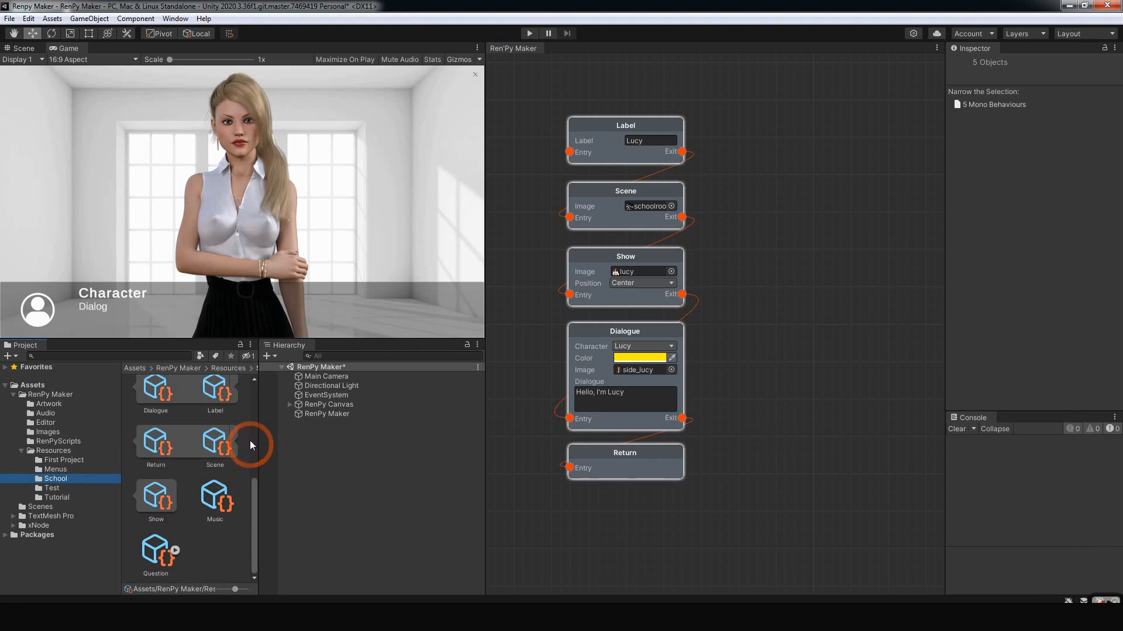
{"action": "left_click_drag", "start_coordinate": [253, 490], "coordinate": [272, 387]}
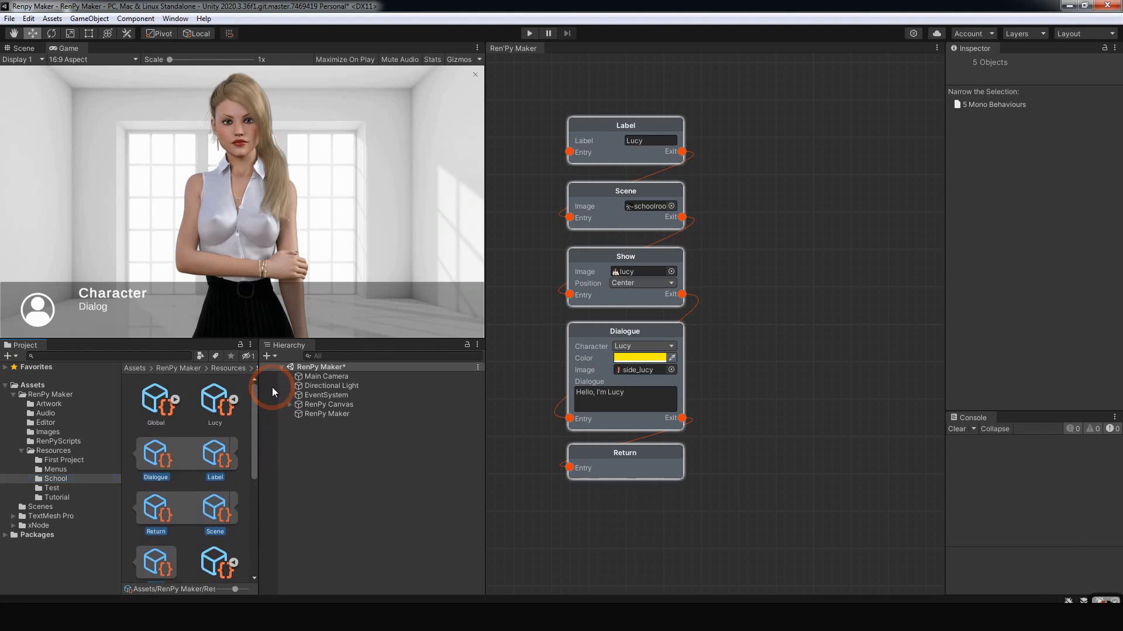
{"action": "left_click", "coordinate": [255, 430]}
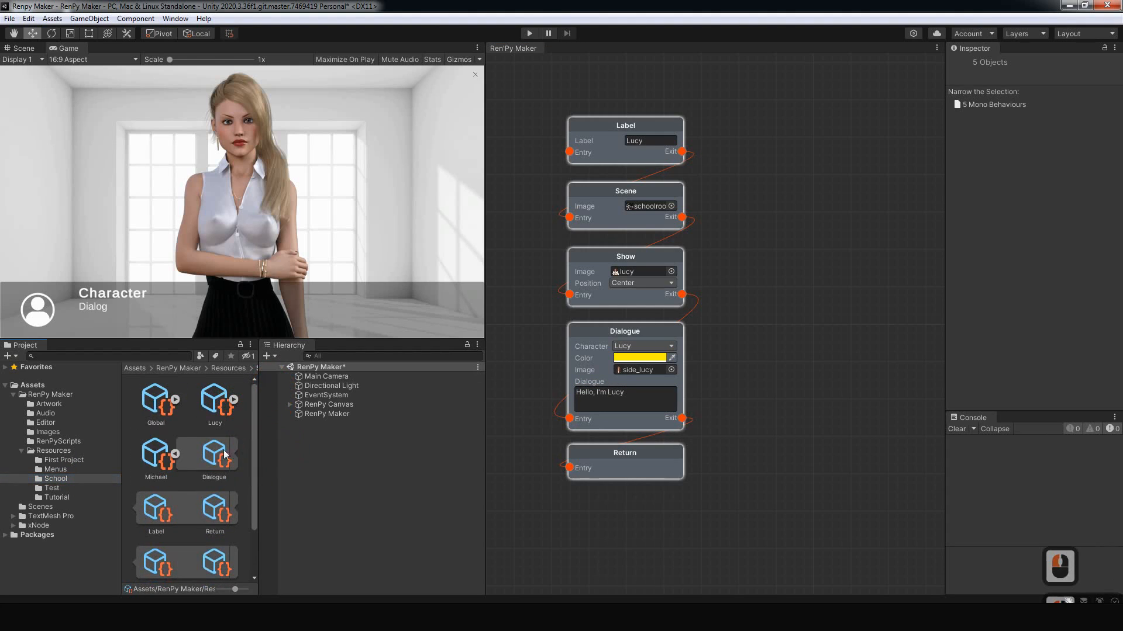
{"action": "left_click", "coordinate": [175, 454]}
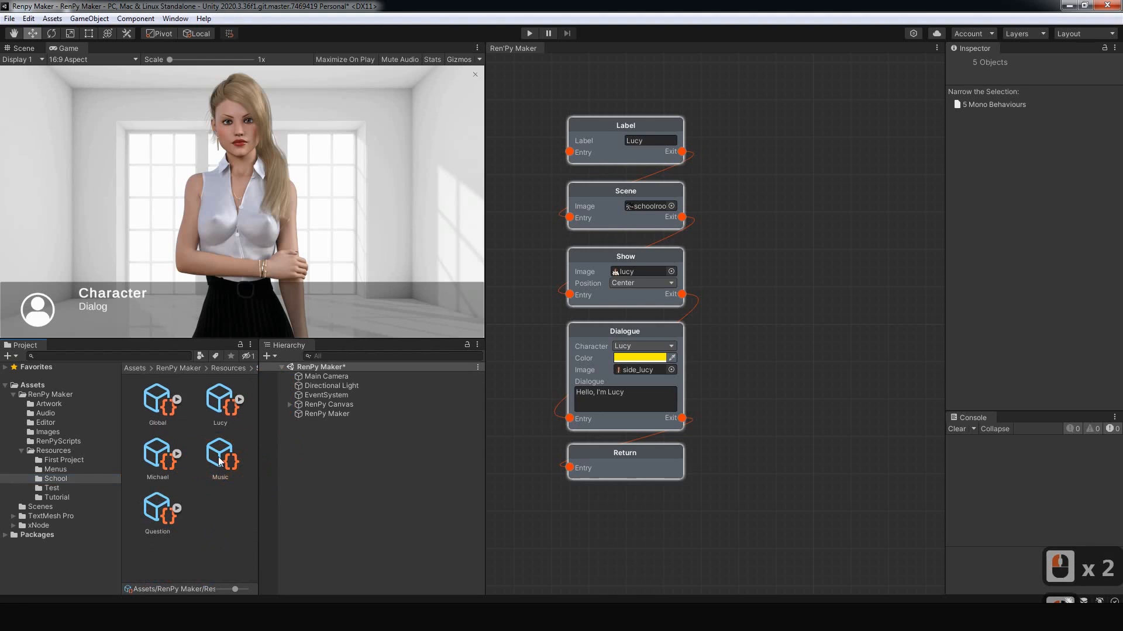
{"action": "right_click", "coordinate": [631, 128]}
{"action": "left_click", "coordinate": [286, 447]}
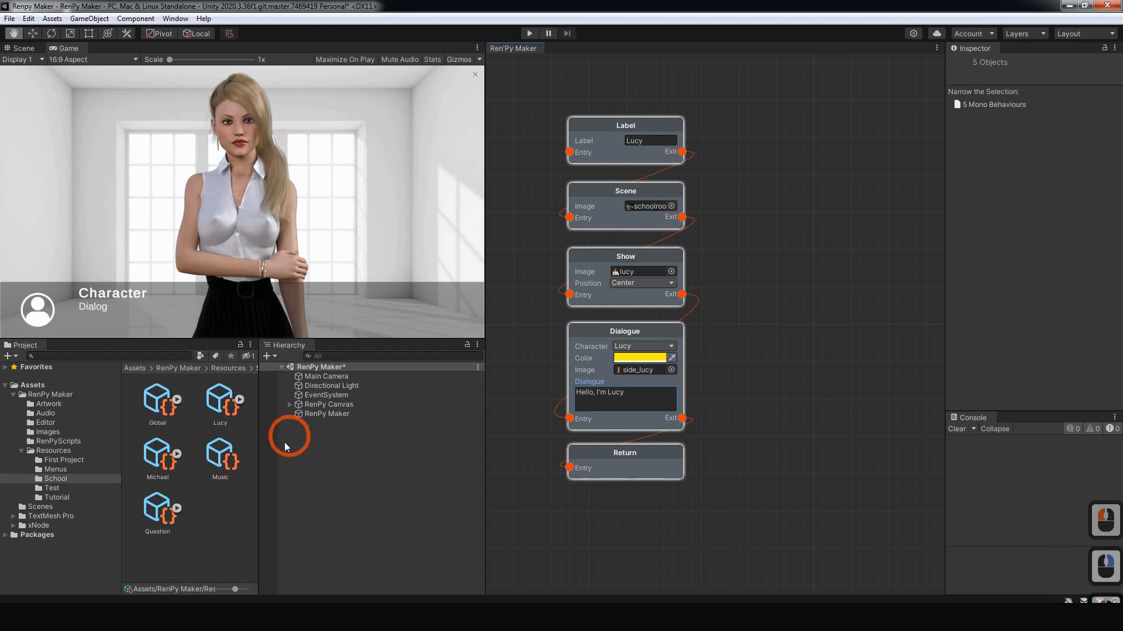
Step: Open the empty Music graph, paste the copied nodes and move them up as a column
{"action": "double_click", "coordinate": [223, 461]}
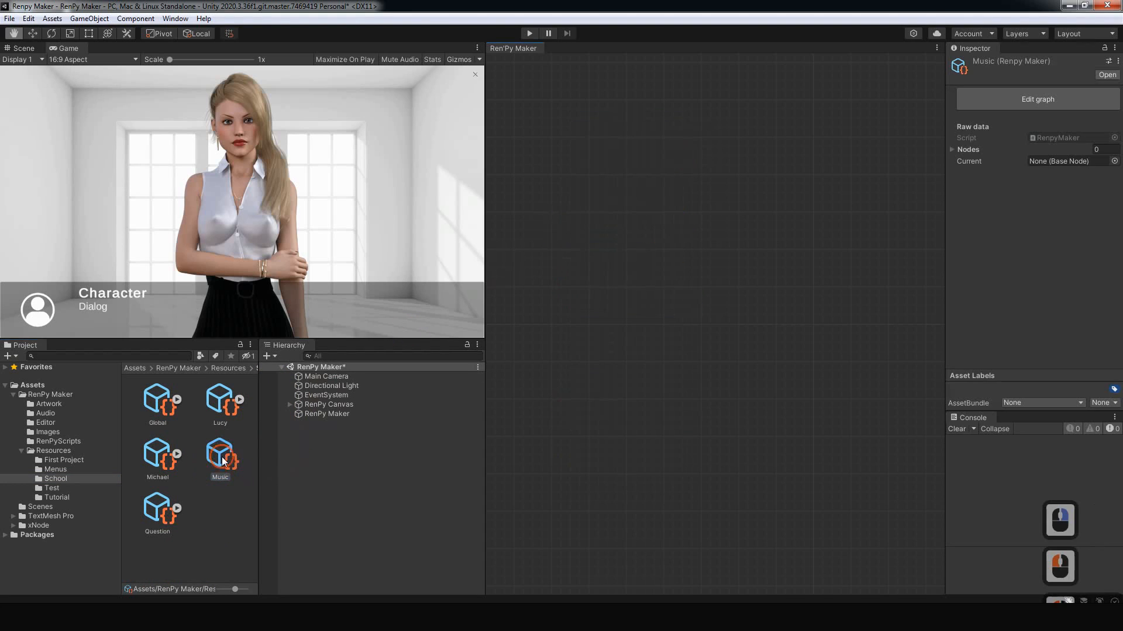
{"action": "right_click", "coordinate": [580, 276]}
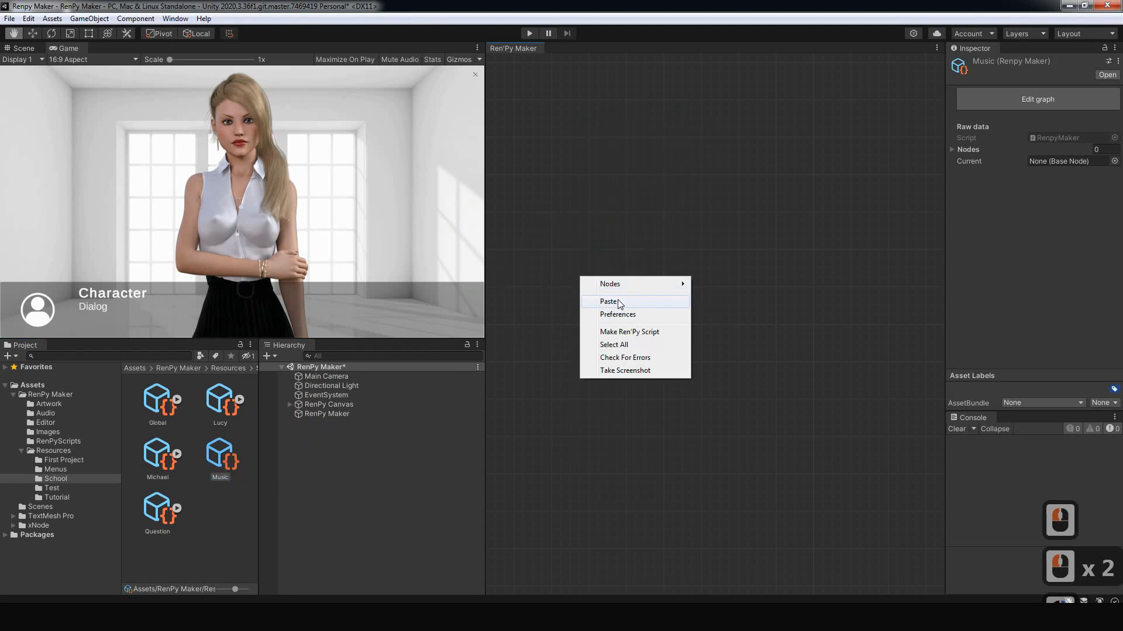
{"action": "left_click", "coordinate": [620, 301]}
{"action": "left_click_drag", "start_coordinate": [636, 269], "coordinate": [576, 117]}
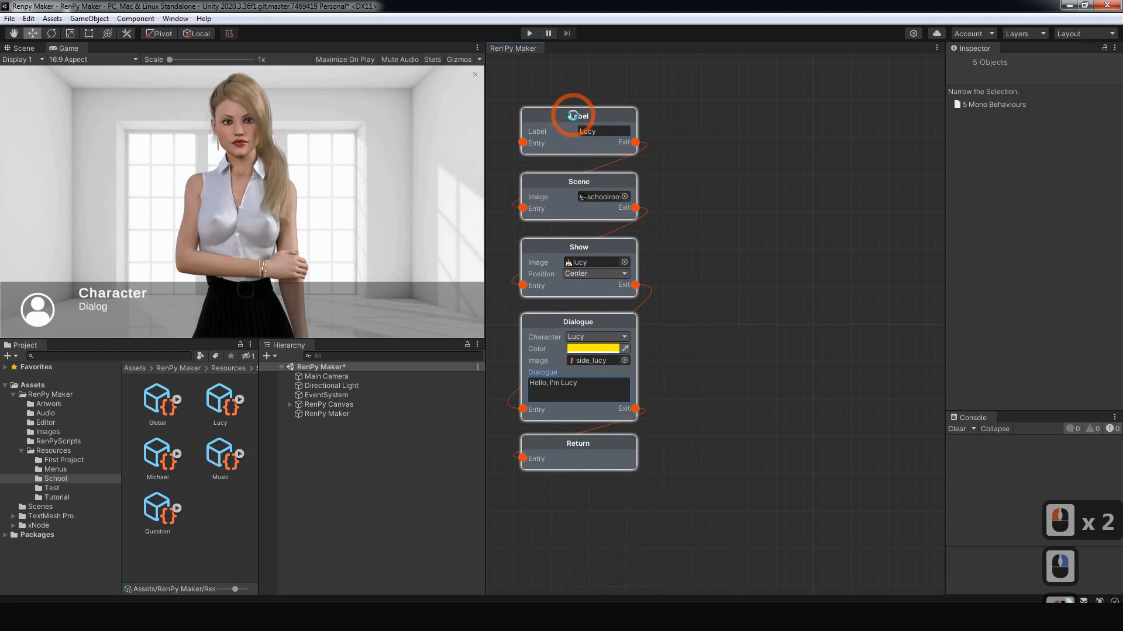
Step: Rename the Label node's label to Music and deselect the nodes
{"action": "left_click", "coordinate": [620, 131]}
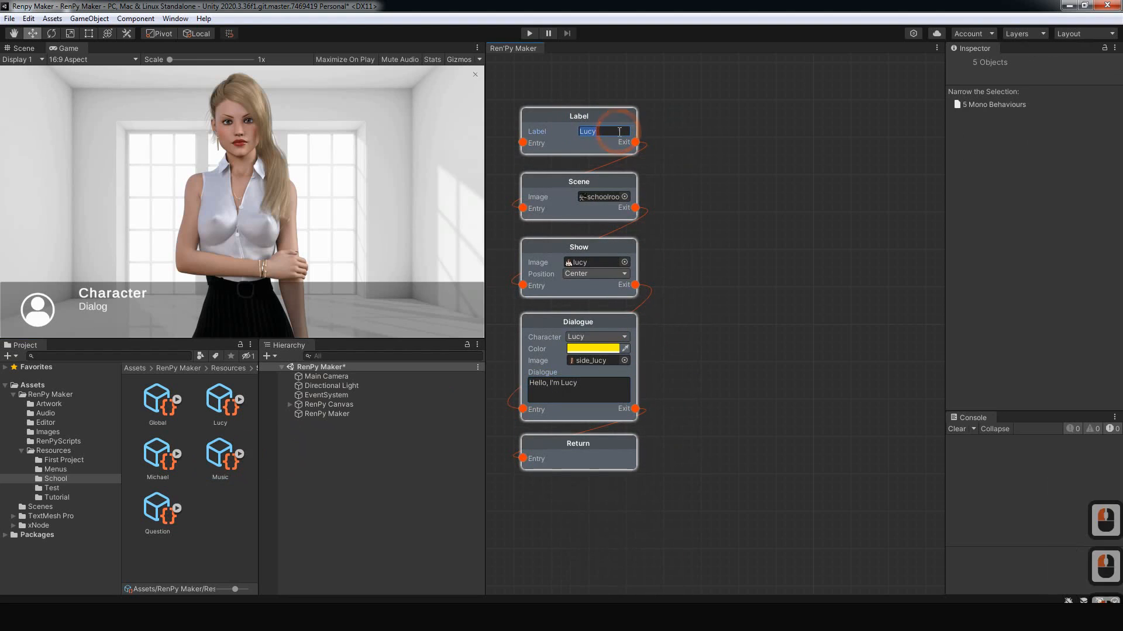
{"action": "type", "text": "Muc"}
{"action": "key", "text": "BackSpace"}
{"action": "type", "text": "sic"}
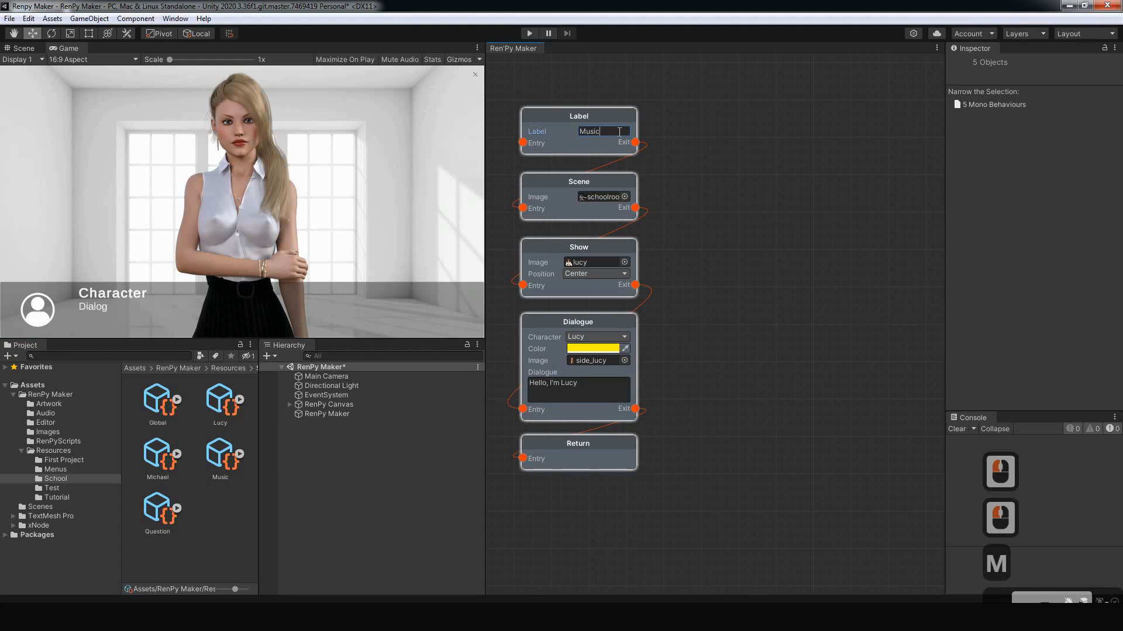
{"action": "left_click", "coordinate": [689, 187]}
Step: Assign the livingroom picture from the Images folder as the Scene node's image
{"action": "left_click", "coordinate": [602, 188]}
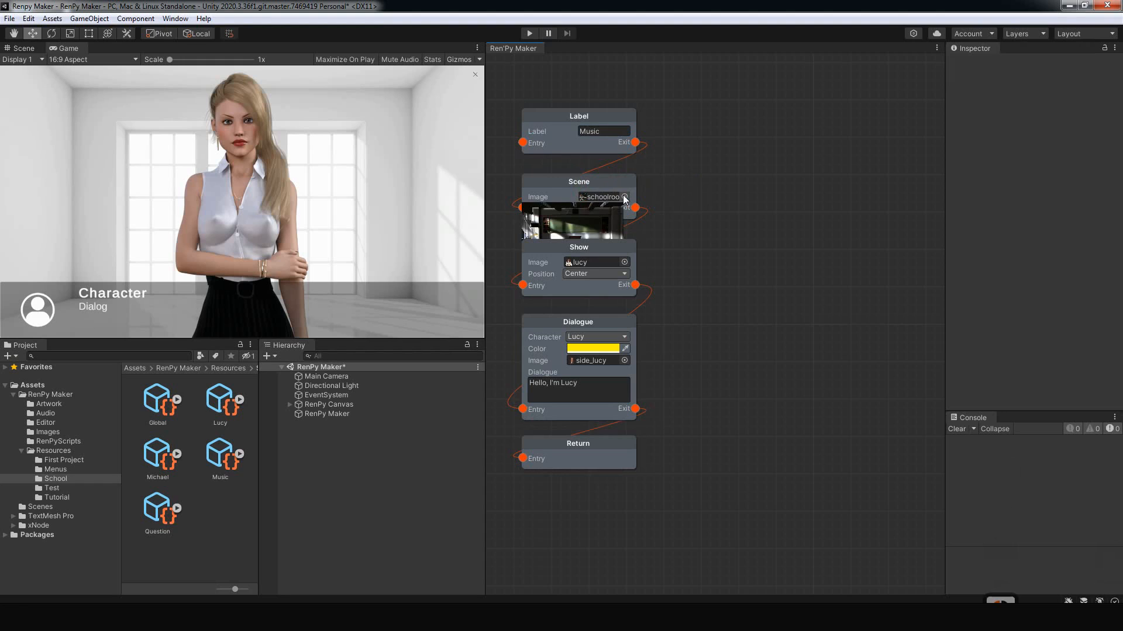
{"action": "left_click", "coordinate": [48, 433]}
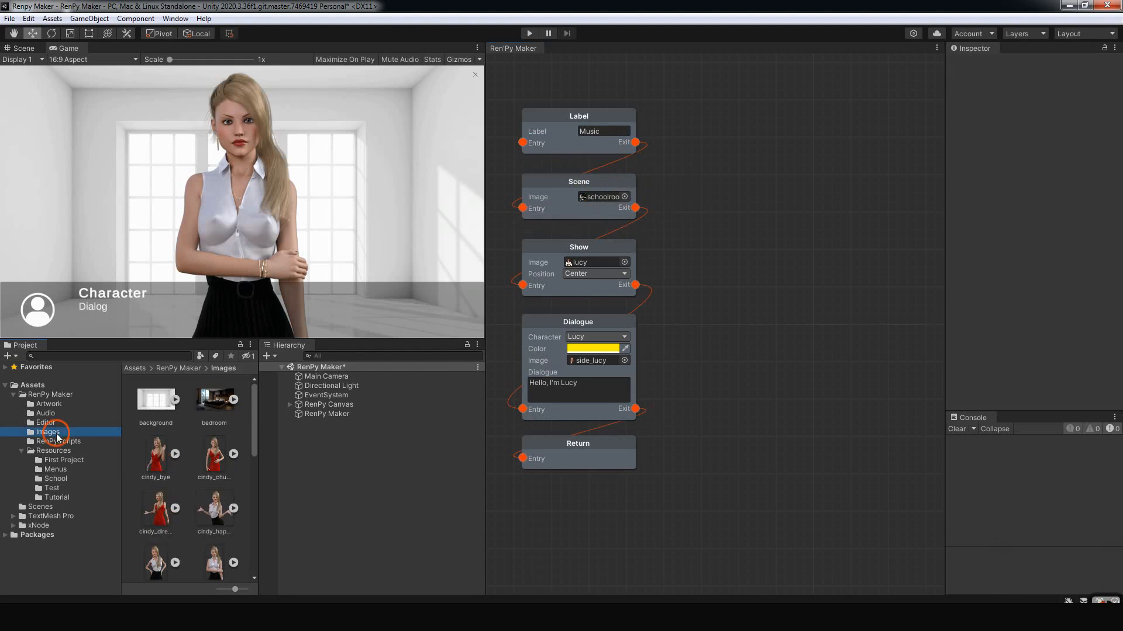
{"action": "left_click", "coordinate": [261, 430]}
{"action": "left_click_drag", "start_coordinate": [255, 403], "coordinate": [256, 473]}
{"action": "left_click_drag", "start_coordinate": [221, 432], "coordinate": [519, 302]}
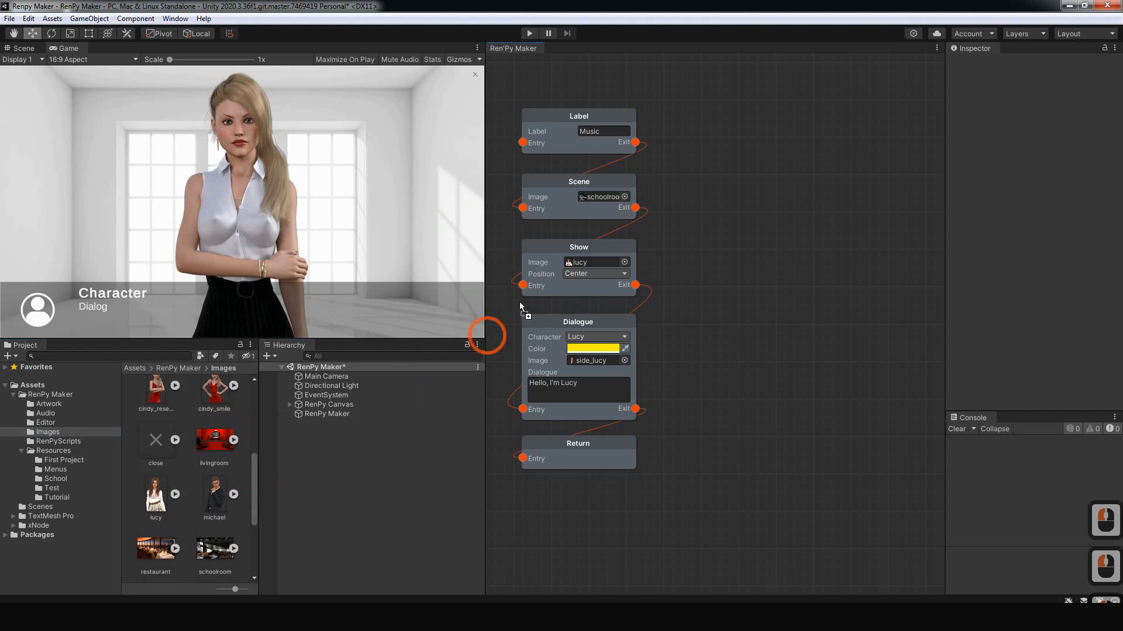
{"action": "left_click_drag", "start_coordinate": [530, 264], "coordinate": [599, 199]}
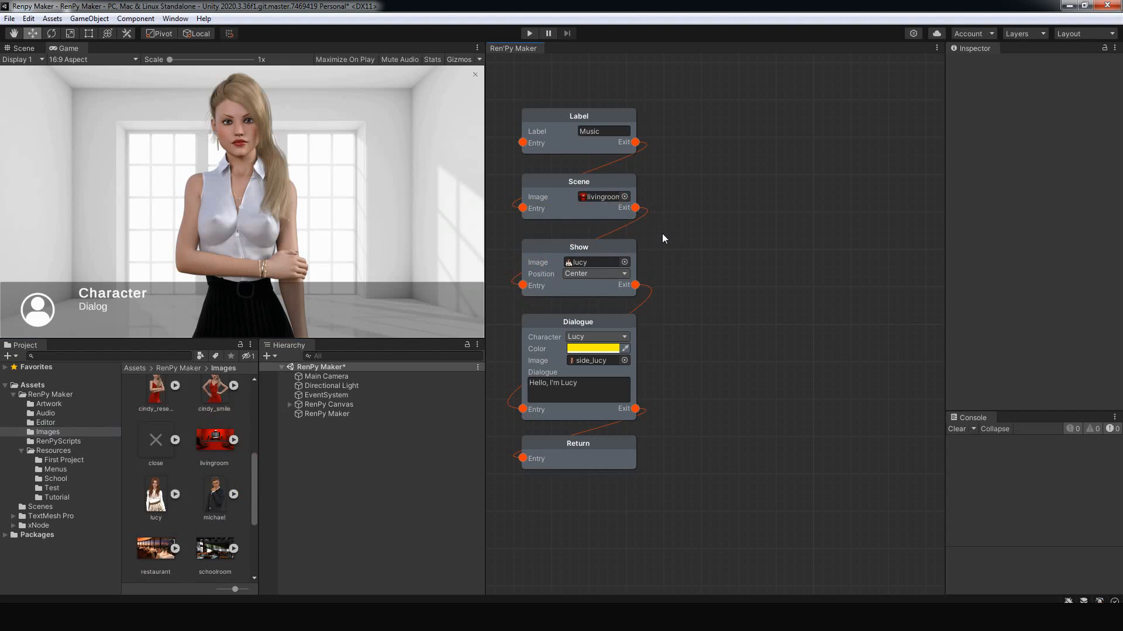
Step: Remove the Show and Dialogue nodes from the Music graph
{"action": "left_click_drag", "start_coordinate": [660, 235], "coordinate": [539, 356]}
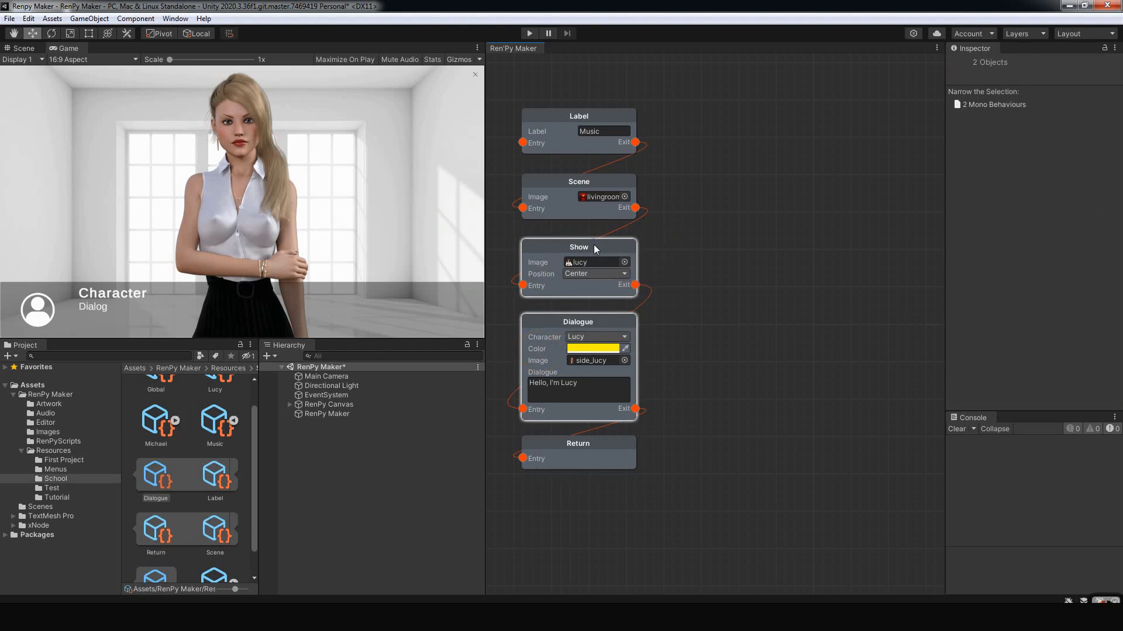
{"action": "right_click", "coordinate": [594, 244]}
{"action": "left_click", "coordinate": [626, 291]}
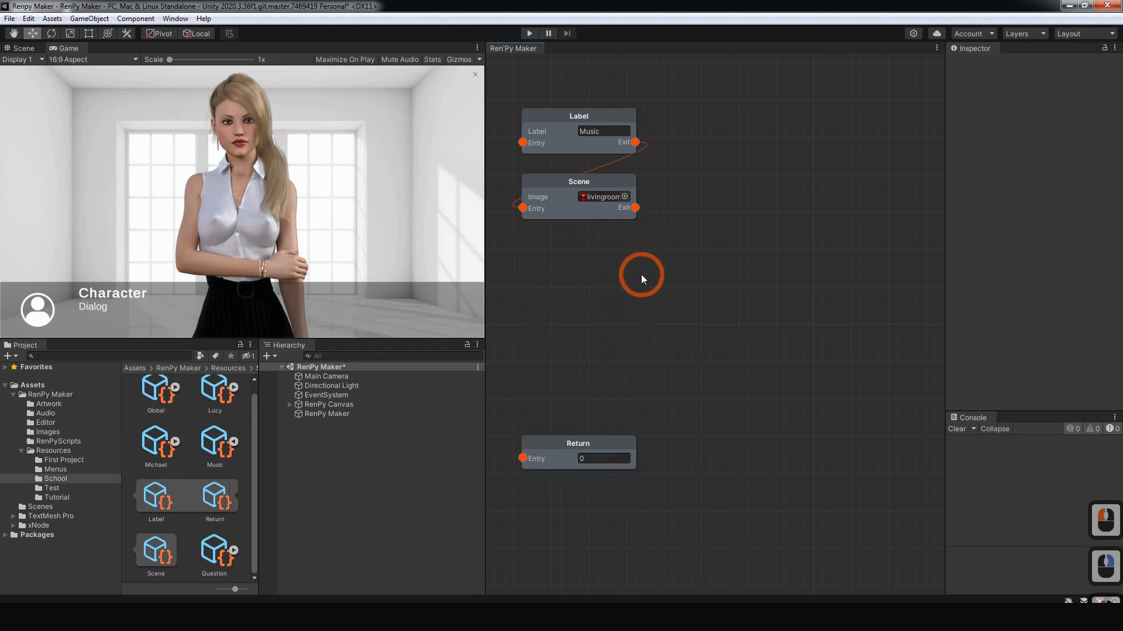
Step: Add a Music node below the Scene node, wired between the Scene and Return nodes, with Return moved down
{"action": "right_click", "coordinate": [642, 278]}
{"action": "mouse_move", "coordinate": [672, 283]}
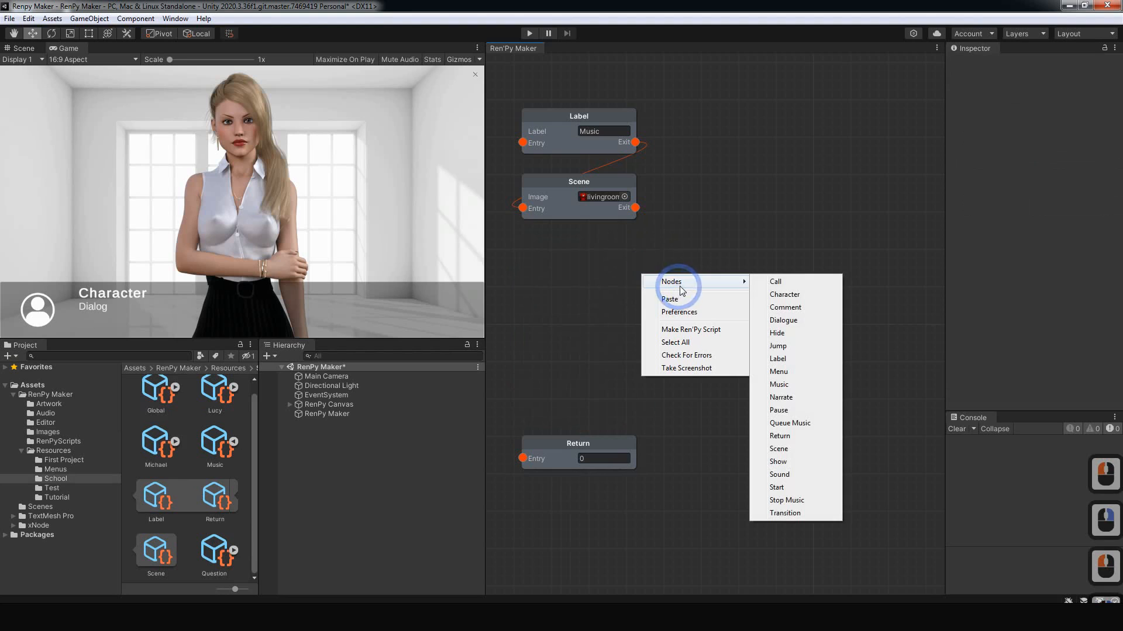
{"action": "left_click", "coordinate": [779, 384]}
{"action": "left_click_drag", "start_coordinate": [710, 289], "coordinate": [586, 244]}
{"action": "left_click_drag", "start_coordinate": [585, 440], "coordinate": [587, 343]}
{"action": "left_click_drag", "start_coordinate": [634, 209], "coordinate": [532, 305]}
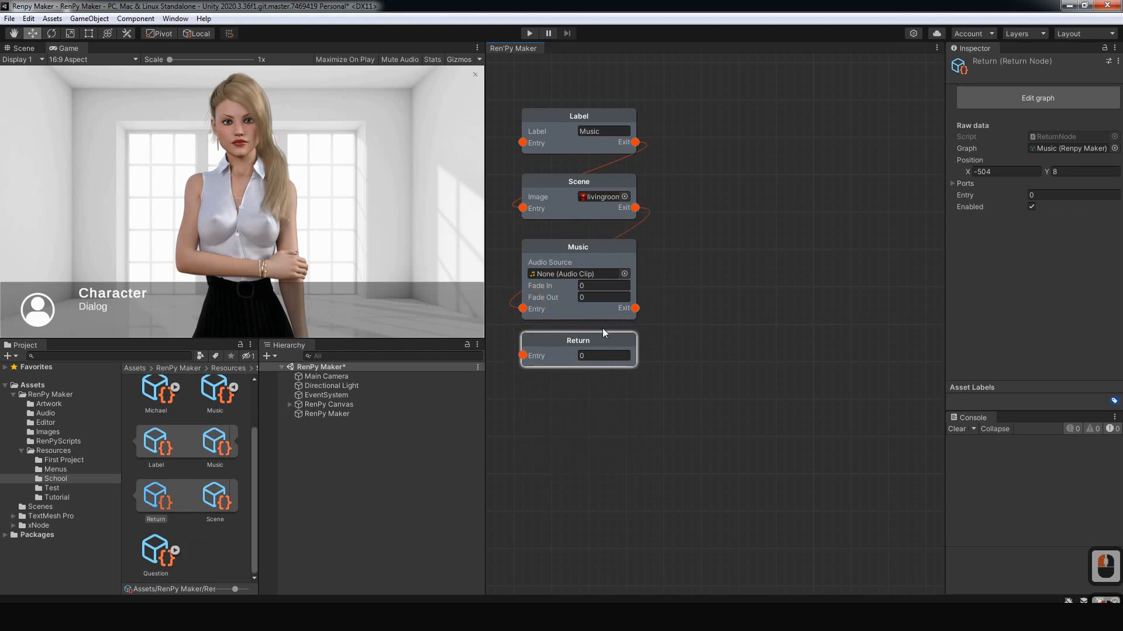
{"action": "left_click_drag", "start_coordinate": [587, 341], "coordinate": [587, 360]}
{"action": "left_click_drag", "start_coordinate": [635, 308], "coordinate": [592, 461]}
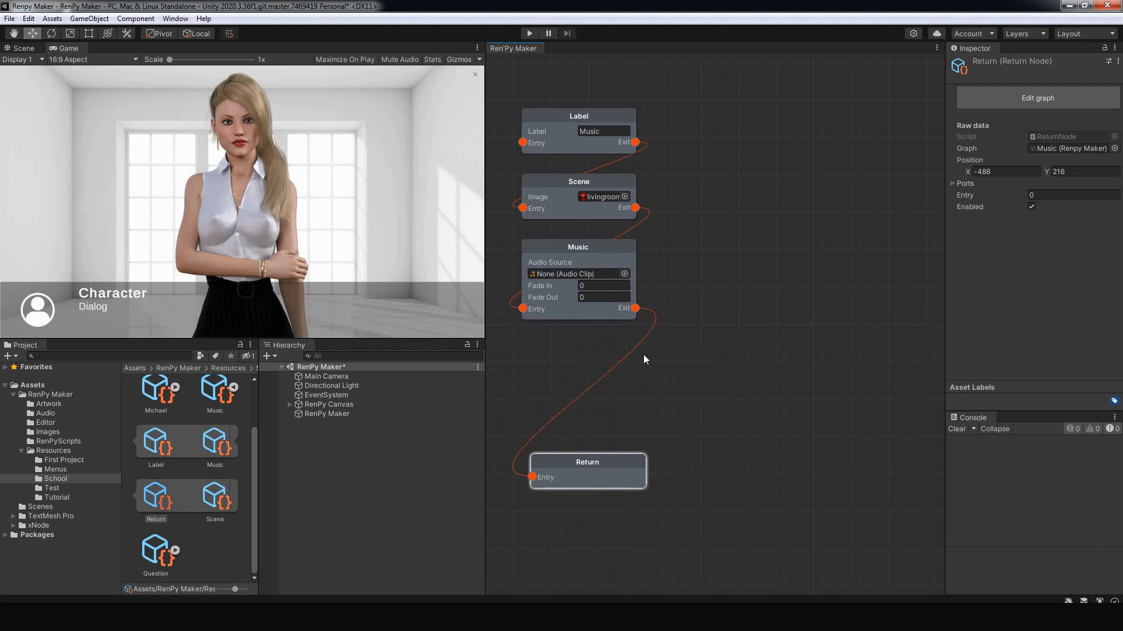
Step: Add a Dialogue node for the character Cindy and place it in the column between the Music and Return nodes
{"action": "right_click", "coordinate": [678, 354]}
{"action": "left_click", "coordinate": [719, 363]}
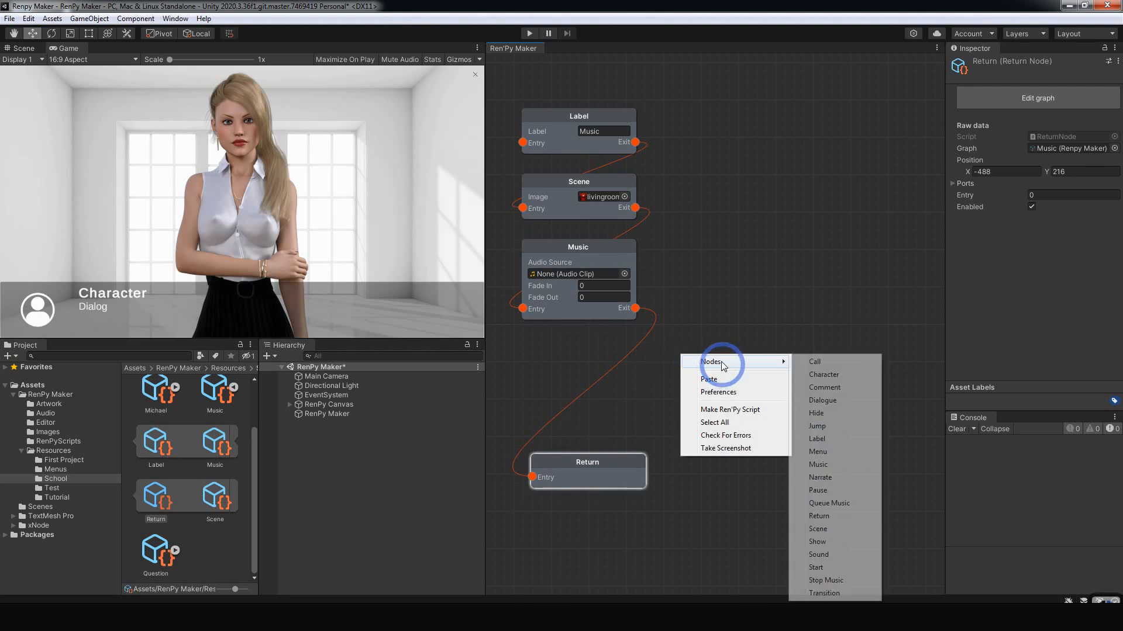
{"action": "left_click", "coordinate": [821, 400]}
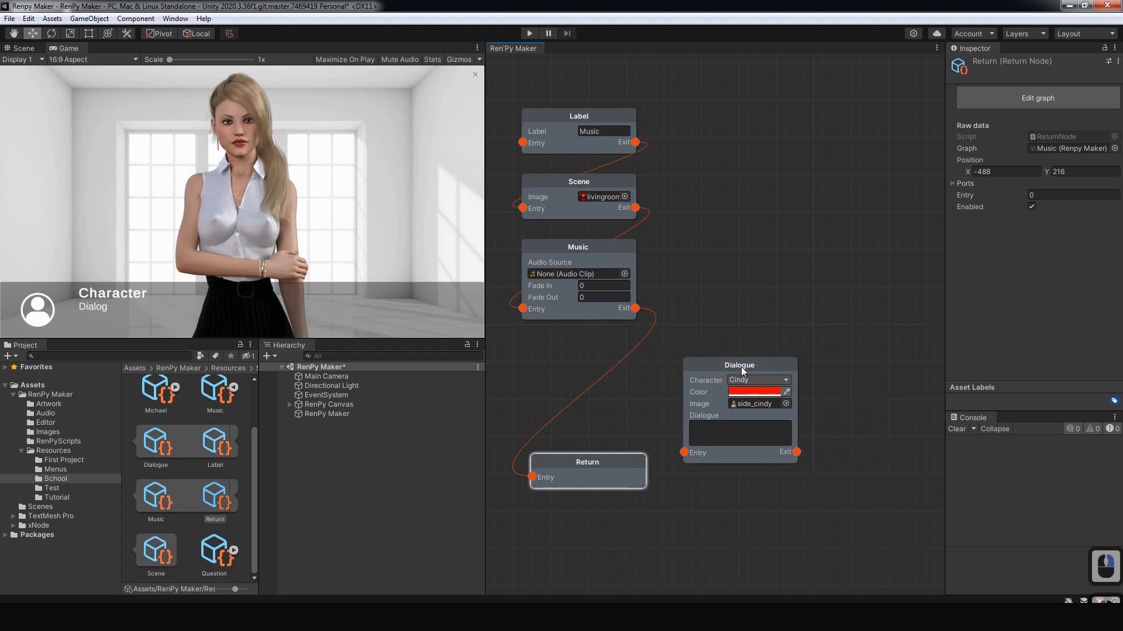
{"action": "left_click_drag", "start_coordinate": [742, 367], "coordinate": [591, 345]}
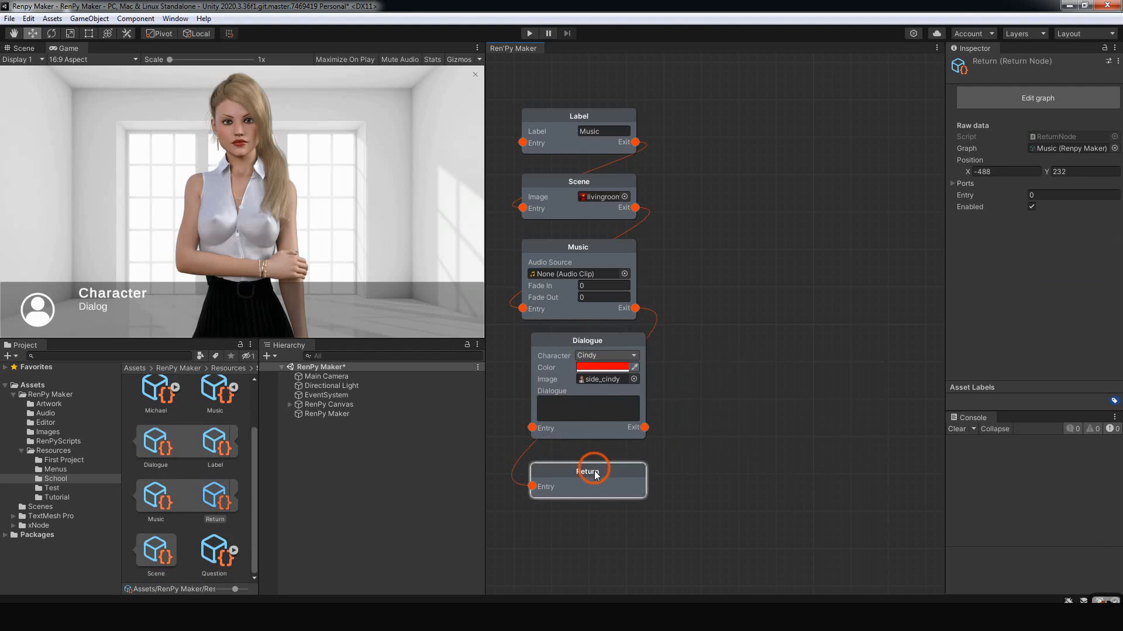
{"action": "left_click_drag", "start_coordinate": [592, 463], "coordinate": [594, 472]}
{"action": "left_click_drag", "start_coordinate": [599, 340], "coordinate": [588, 344]}
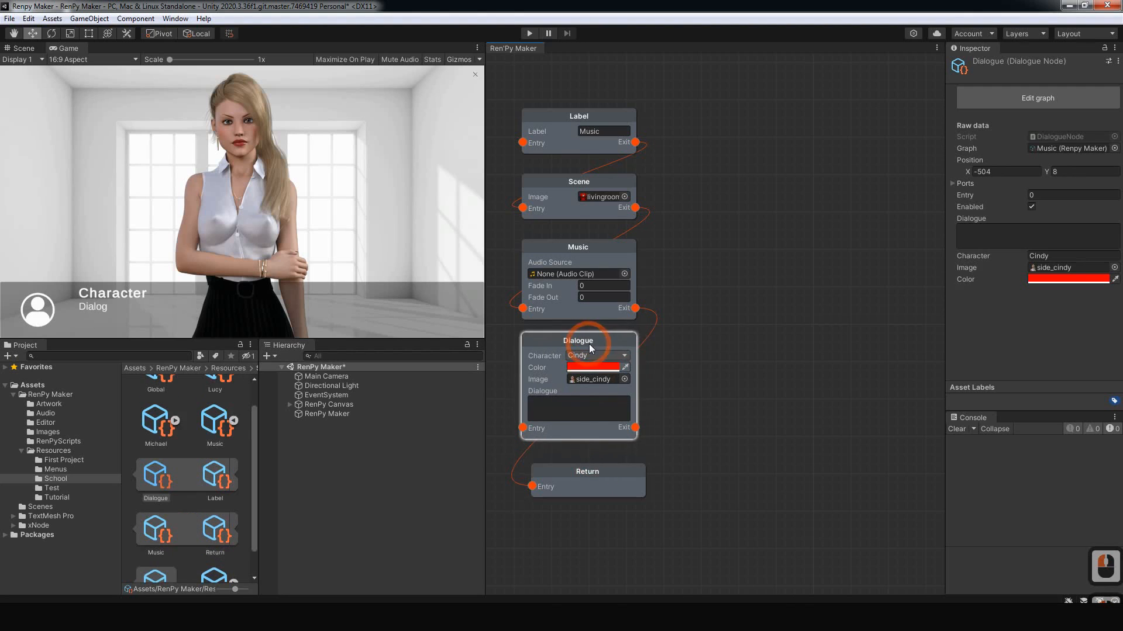
{"action": "mouse_move", "coordinate": [587, 380]}
{"action": "left_click", "coordinate": [575, 406]}
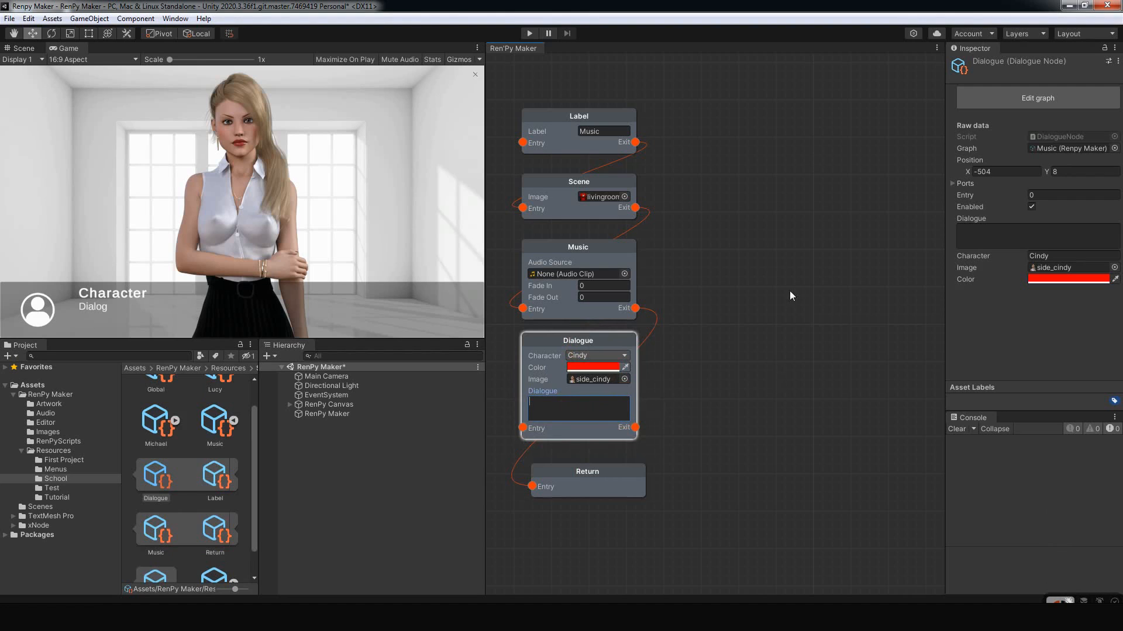
Step: Add a Show node with the cindy_bye picture from the Images folder and wire it between the Scene and Music nodes
{"action": "right_click", "coordinate": [754, 237]}
{"action": "mouse_move", "coordinate": [793, 248]}
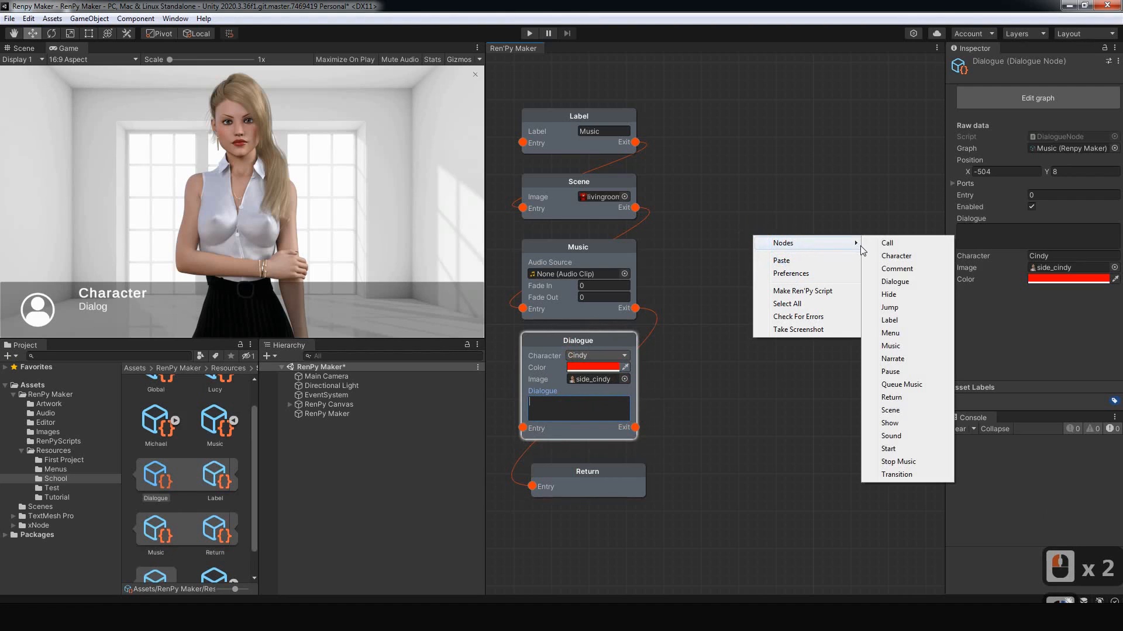
{"action": "left_click", "coordinate": [889, 423]}
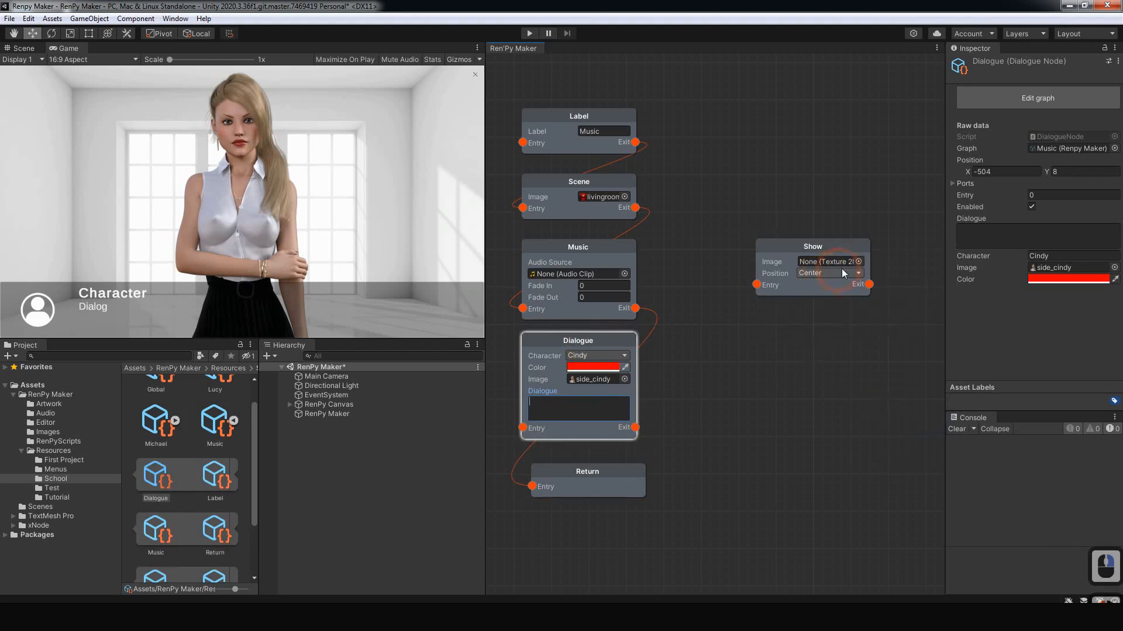
{"action": "left_click", "coordinate": [49, 431]}
{"action": "left_click_drag", "start_coordinate": [255, 426], "coordinate": [266, 426]}
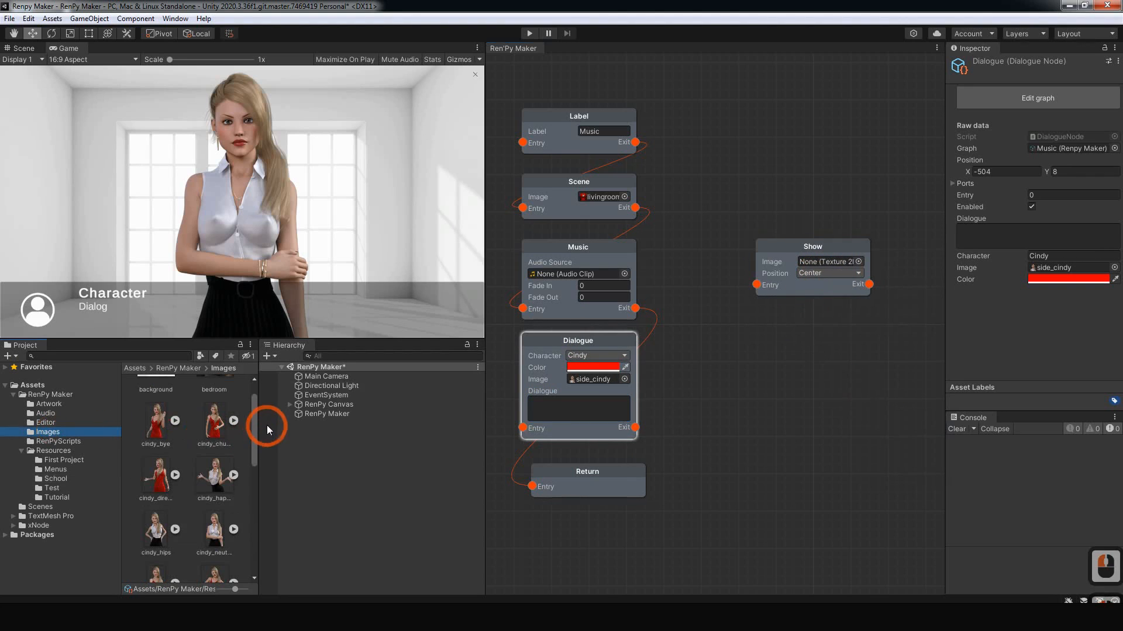
{"action": "left_click", "coordinate": [253, 421]}
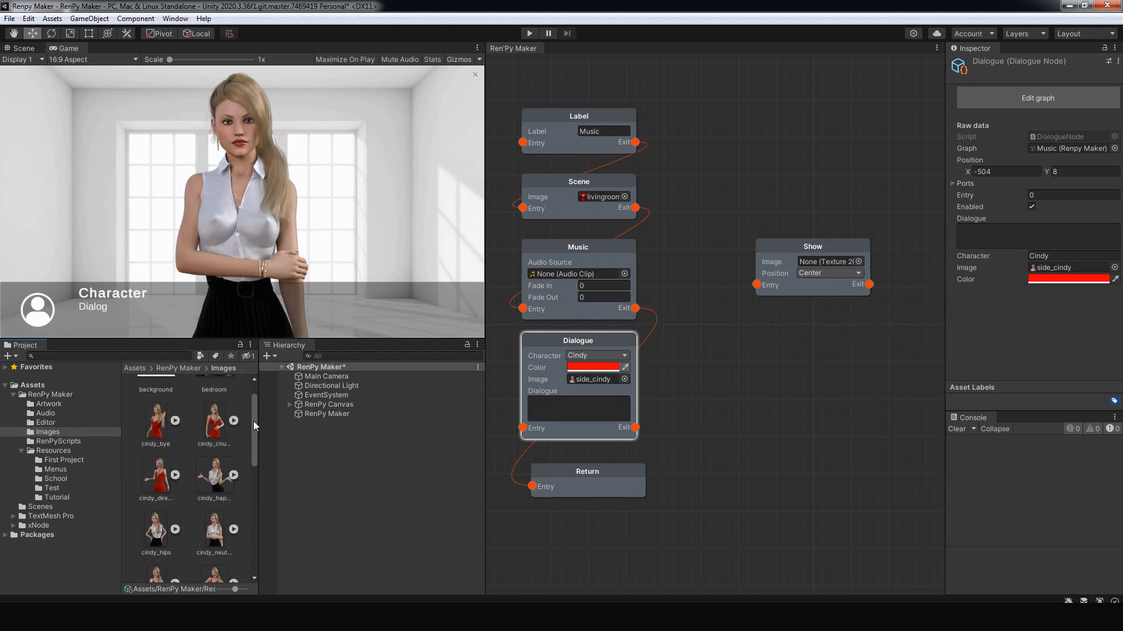
{"action": "left_click_drag", "start_coordinate": [164, 427], "coordinate": [822, 261]}
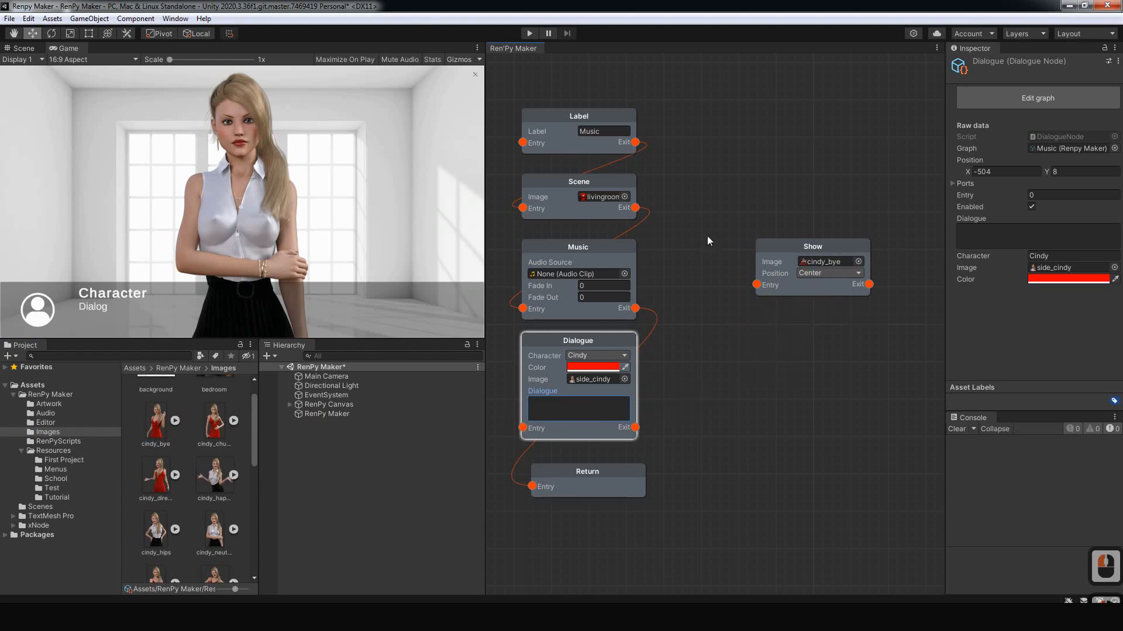
{"action": "left_click_drag", "start_coordinate": [522, 309], "coordinate": [757, 285]}
{"action": "left_click_drag", "start_coordinate": [869, 285], "coordinate": [523, 308]}
Step: Enter "Just listening to music" as the Dialogue node's text and deselect the node
{"action": "left_click", "coordinate": [612, 416]}
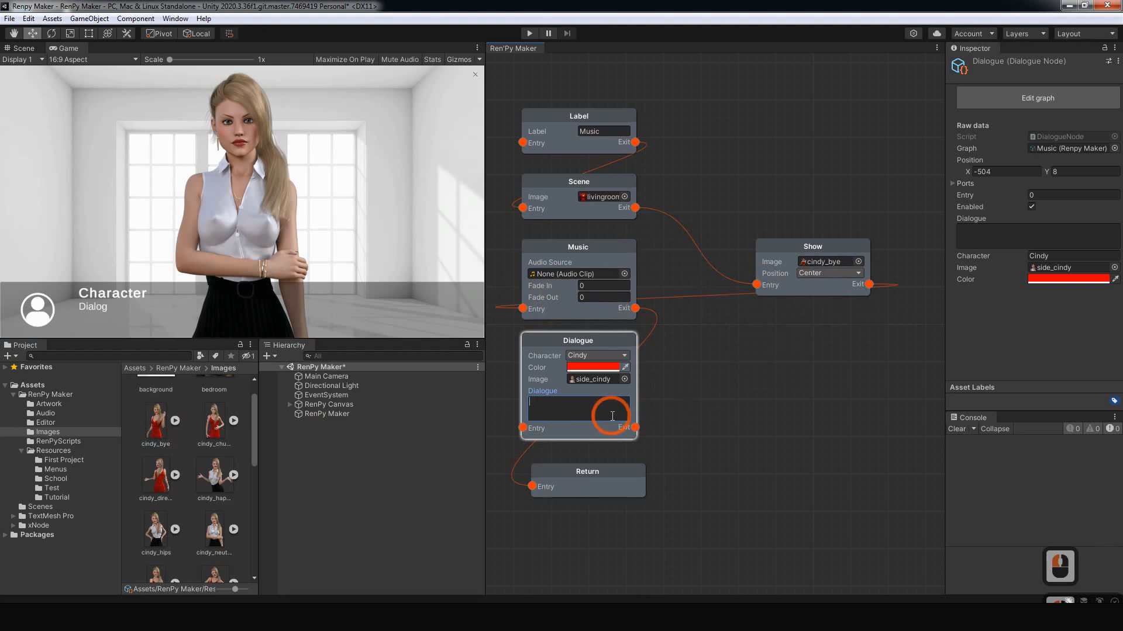
{"action": "left_click", "coordinate": [613, 417]}
{"action": "type", "text": "Just c"}
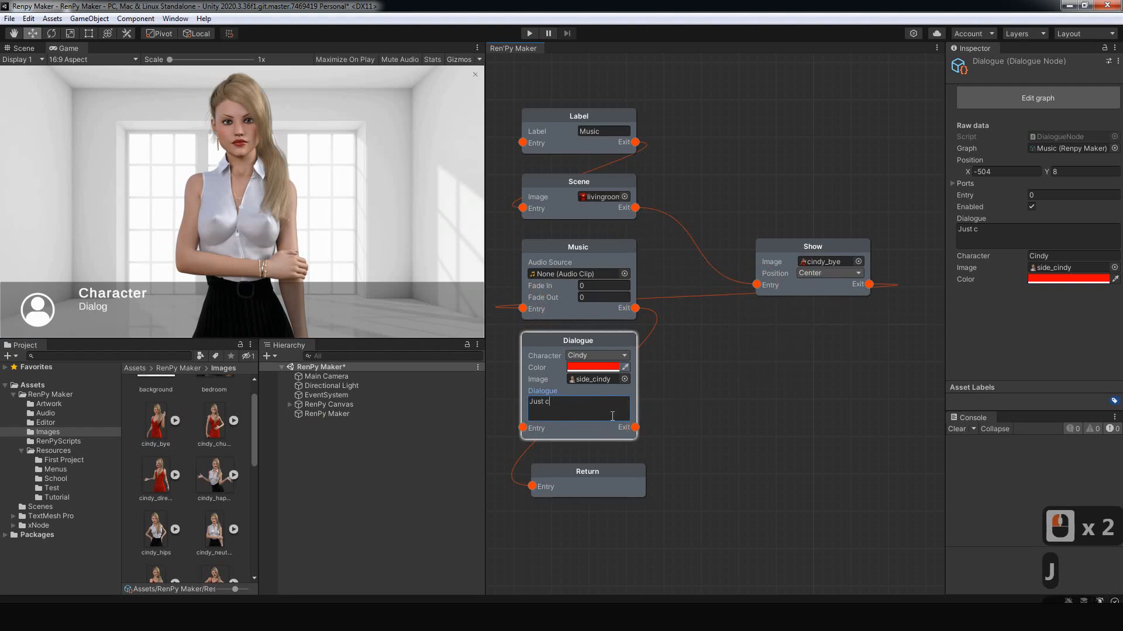
{"action": "type", "text": "hi"}
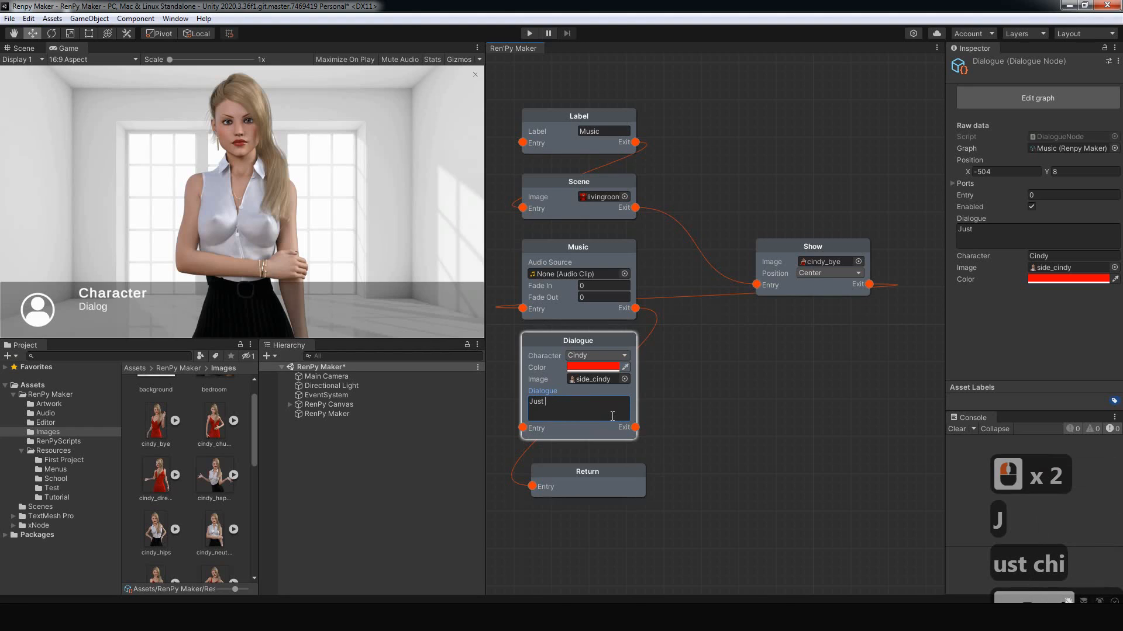
{"action": "key", "text": "BackSpace"}
{"action": "key", "text": "BackSpace"}
{"action": "key", "text": "BackSpace"}
{"action": "type", "text": "listening "}
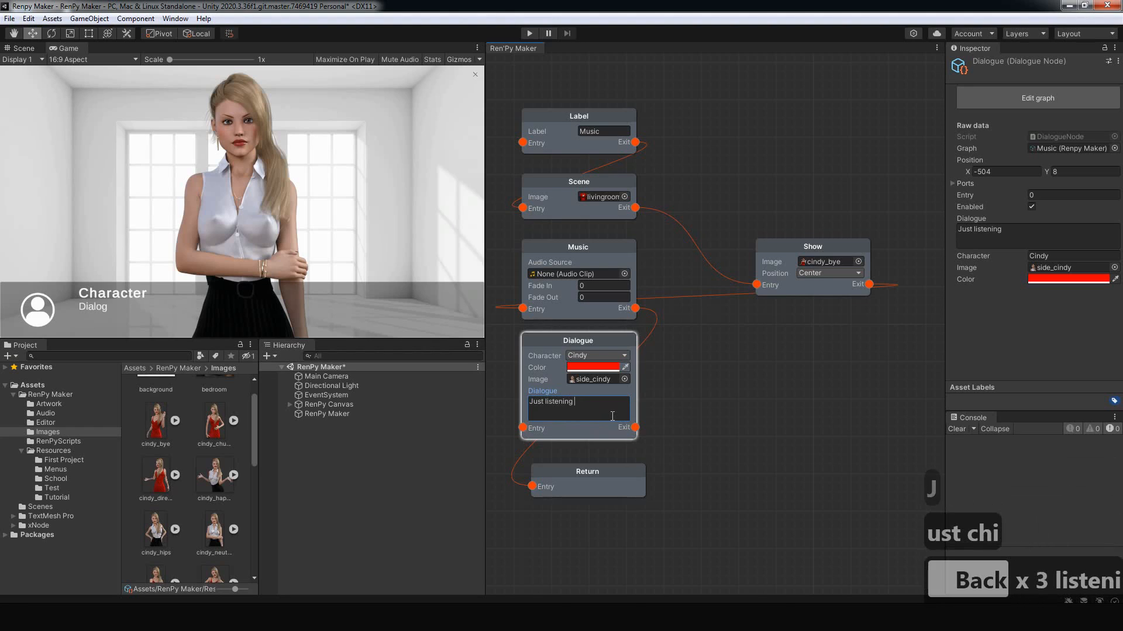
{"action": "type", "text": "to mus"}
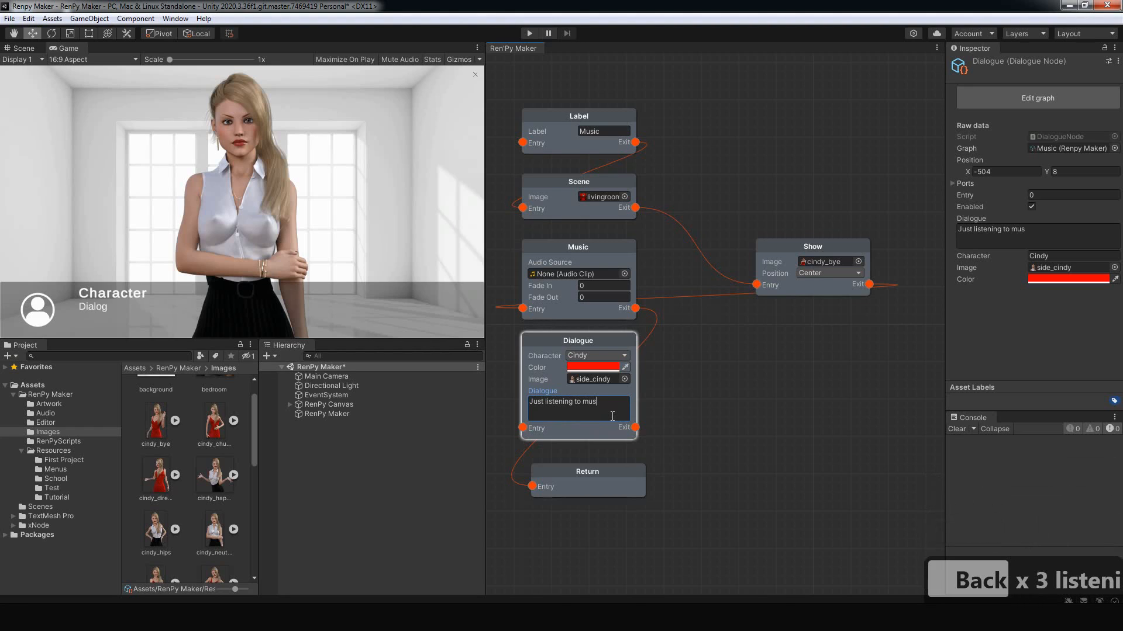
{"action": "type", "text": "ic"}
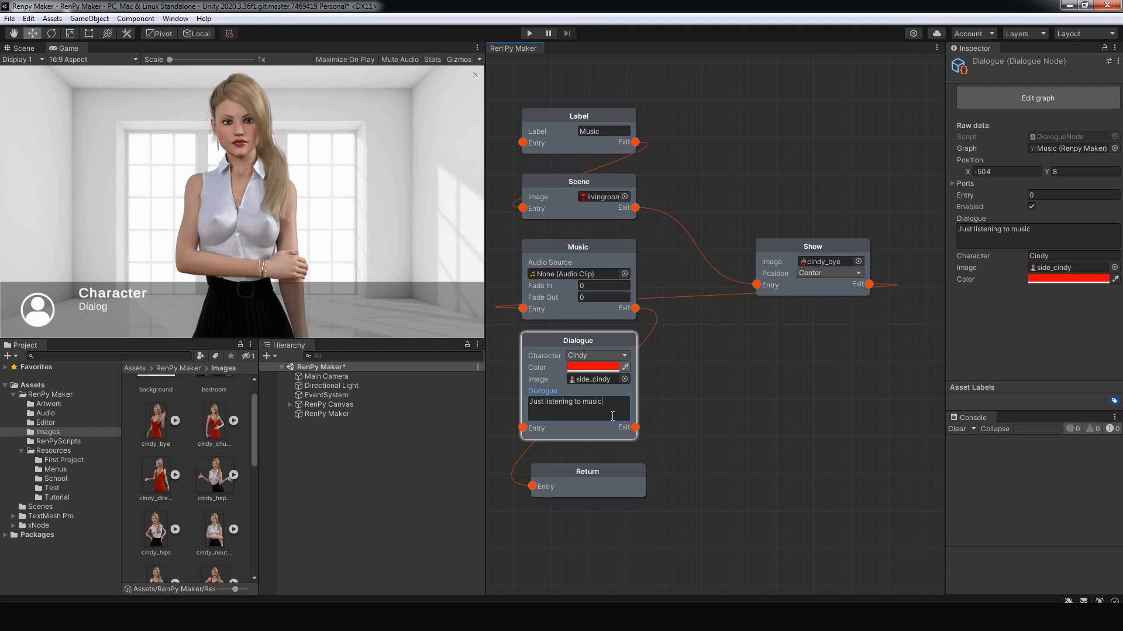
{"action": "left_click", "coordinate": [752, 375]}
{"action": "left_click", "coordinate": [643, 325]}
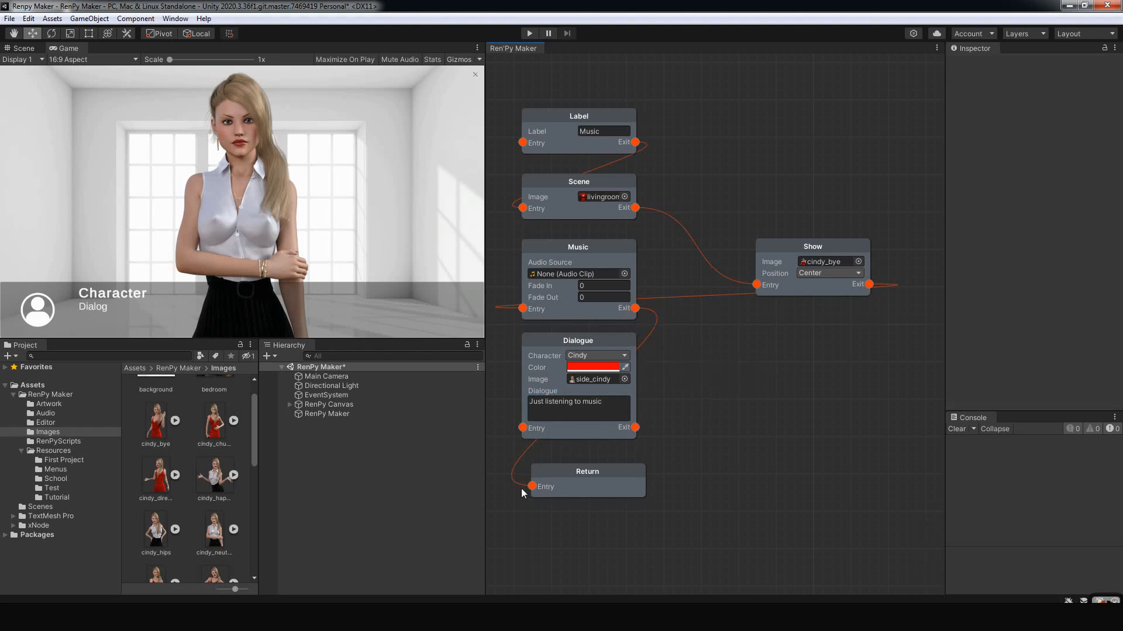
Step: Wire the Dialogue node between Music and Return, and arrange all nodes in one column with Show directly below Scene
{"action": "left_click_drag", "start_coordinate": [530, 489], "coordinate": [524, 428]}
{"action": "left_click_drag", "start_coordinate": [635, 428], "coordinate": [531, 487]}
{"action": "left_click_drag", "start_coordinate": [524, 230], "coordinate": [626, 511]}
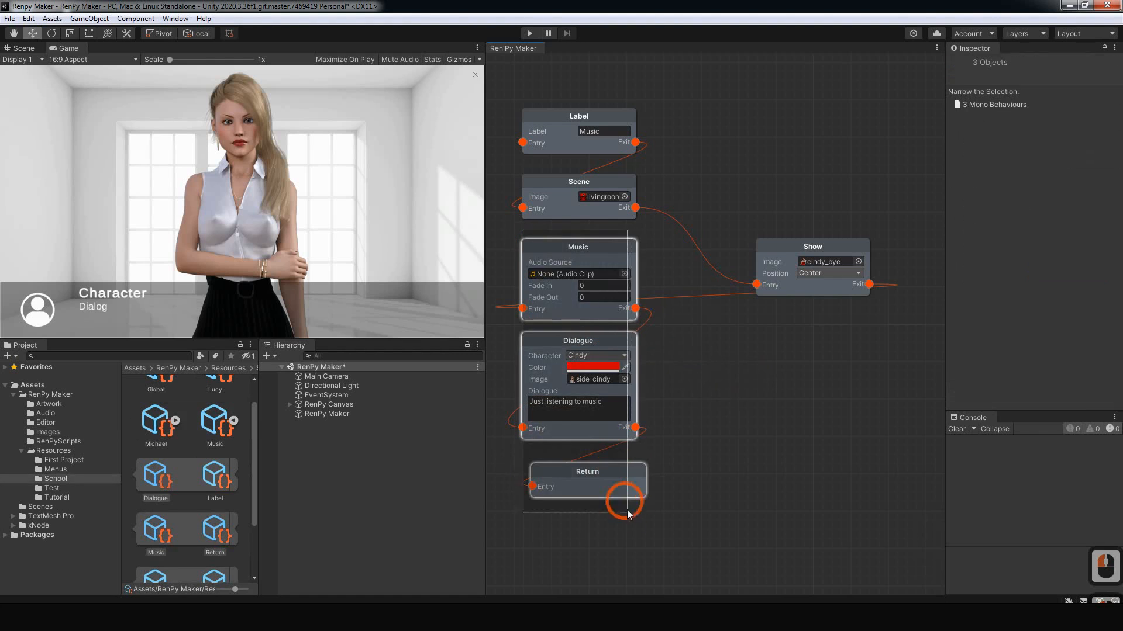
{"action": "left_click_drag", "start_coordinate": [607, 253], "coordinate": [607, 308]}
{"action": "left_click_drag", "start_coordinate": [839, 245], "coordinate": [584, 243]}
{"action": "left_click_drag", "start_coordinate": [594, 532], "coordinate": [580, 515]}
{"action": "left_click", "coordinate": [722, 374]}
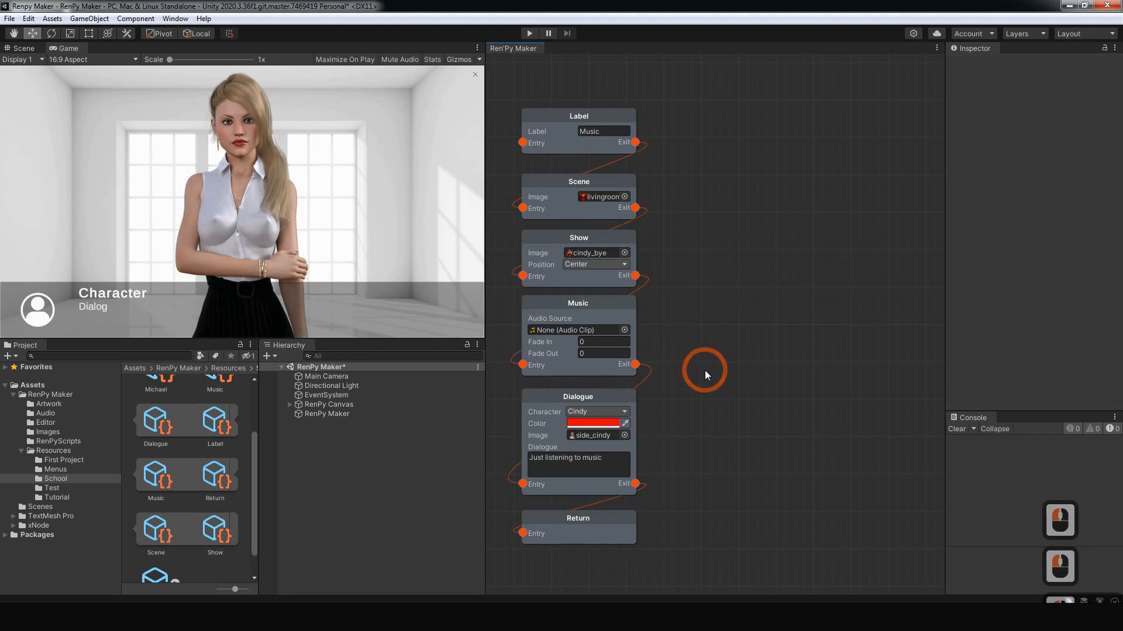
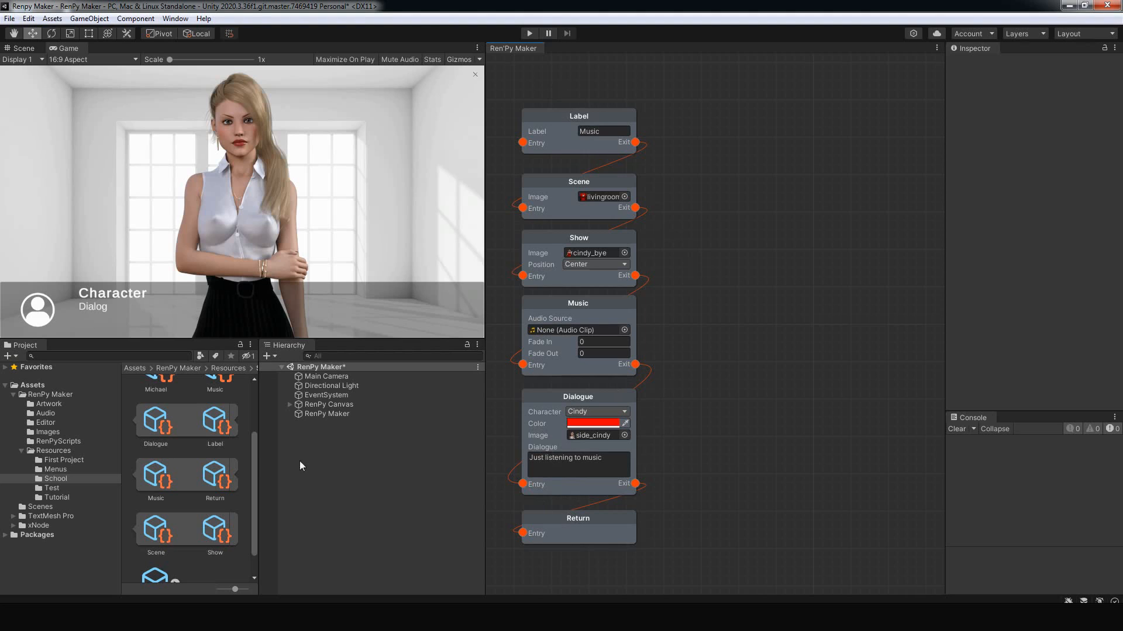
Step: Open the Question graph from the School folder, try running the game, and stop play mode
{"action": "left_click_drag", "start_coordinate": [254, 461], "coordinate": [259, 403]}
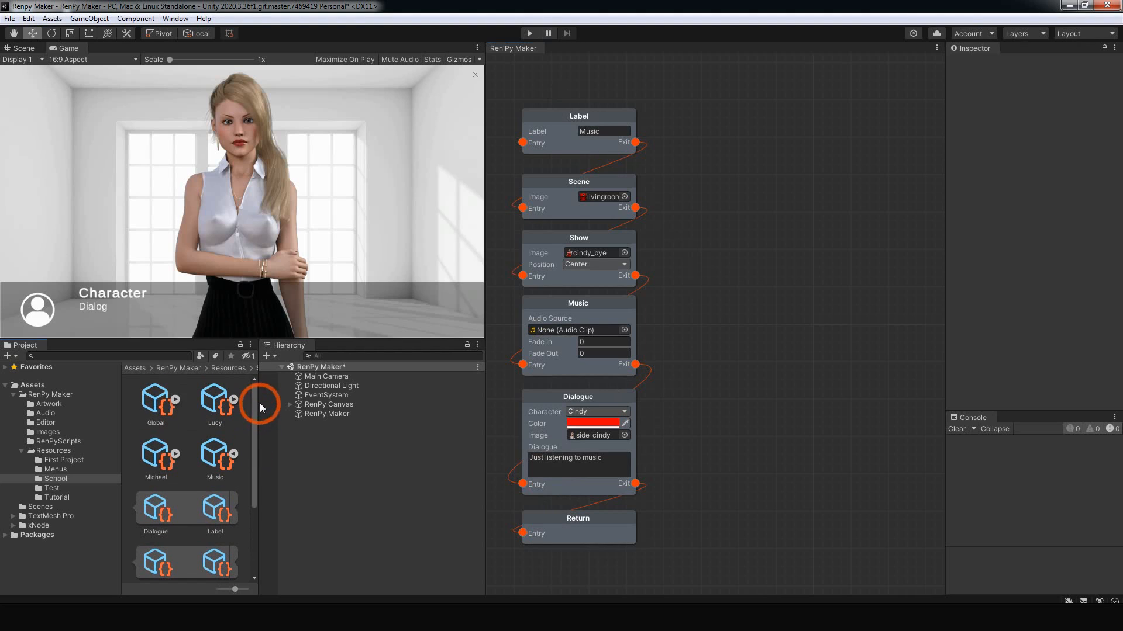
{"action": "left_click", "coordinate": [237, 455]}
{"action": "left_click", "coordinate": [182, 525]}
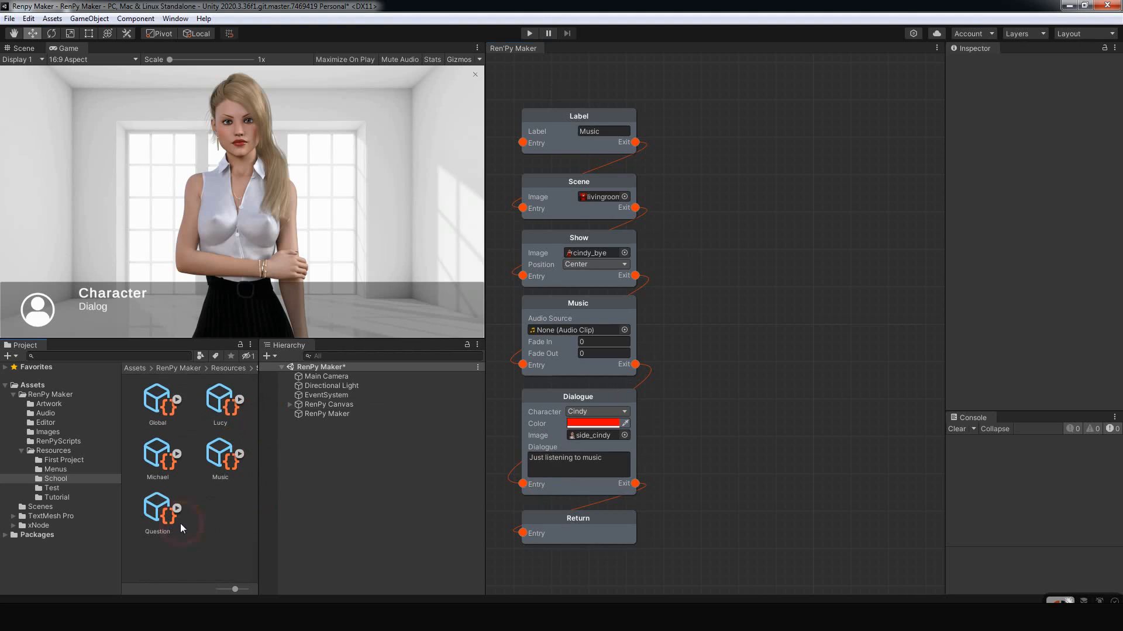
{"action": "double_click", "coordinate": [173, 521]}
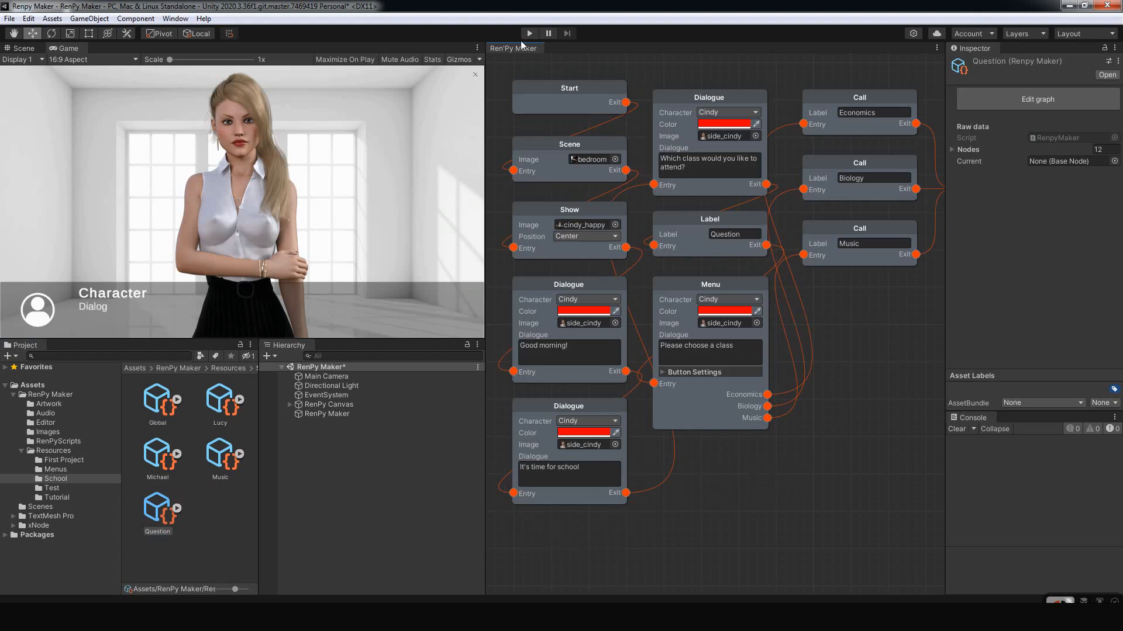
{"action": "middle_click_drag", "start_coordinate": [887, 364], "coordinate": [770, 375]}
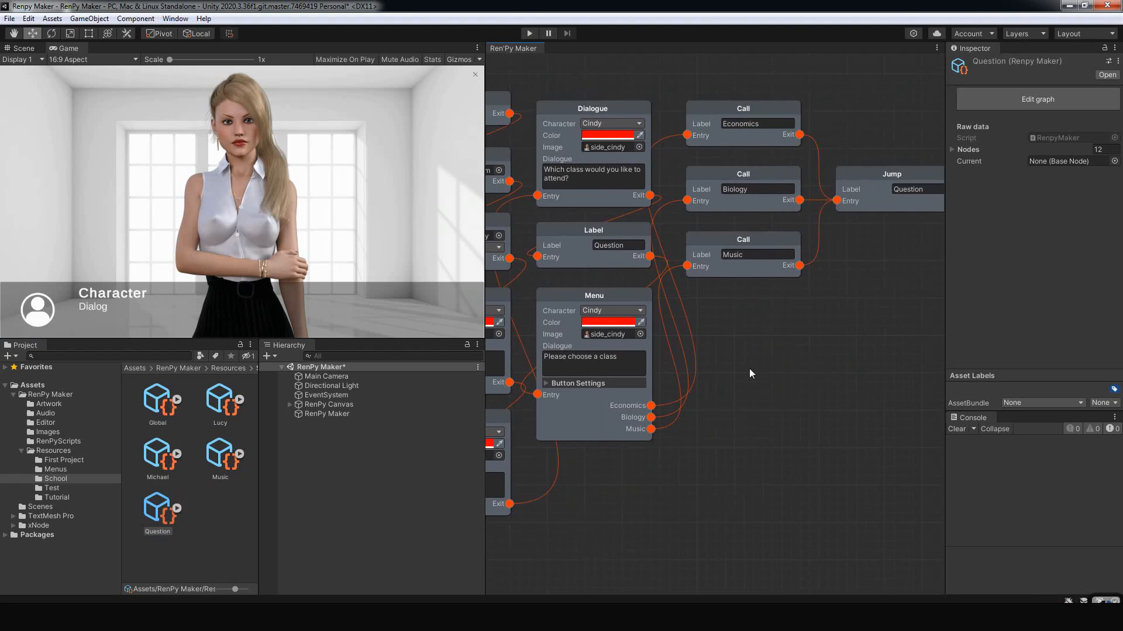
{"action": "middle_click_drag", "start_coordinate": [751, 373], "coordinate": [704, 465]}
{"action": "left_click", "coordinate": [530, 33]}
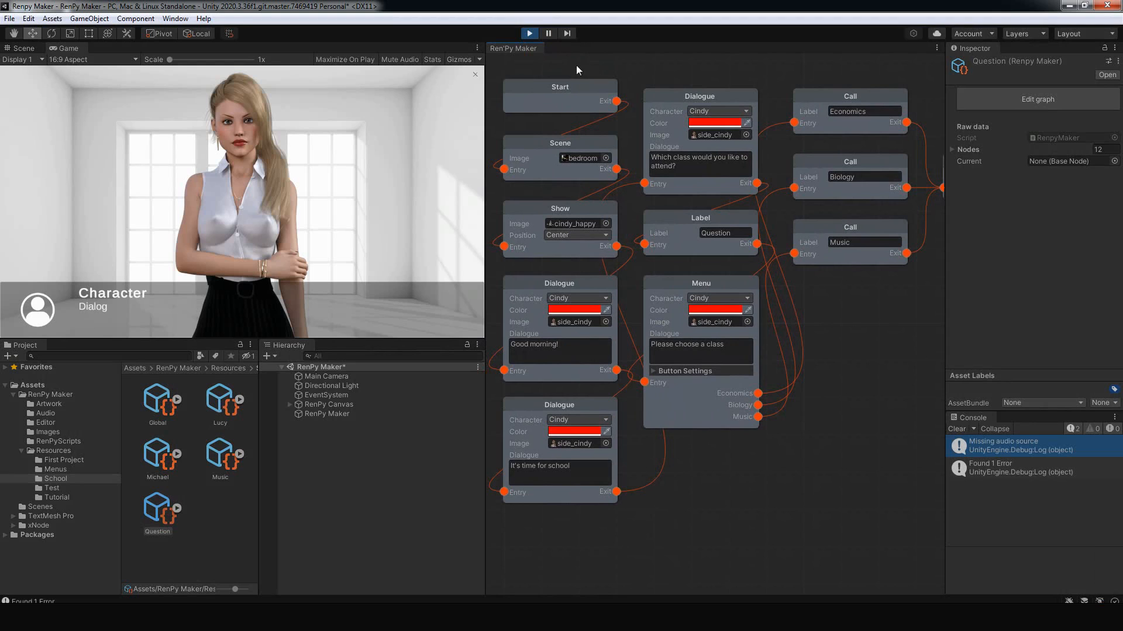
{"action": "left_click", "coordinate": [535, 34]}
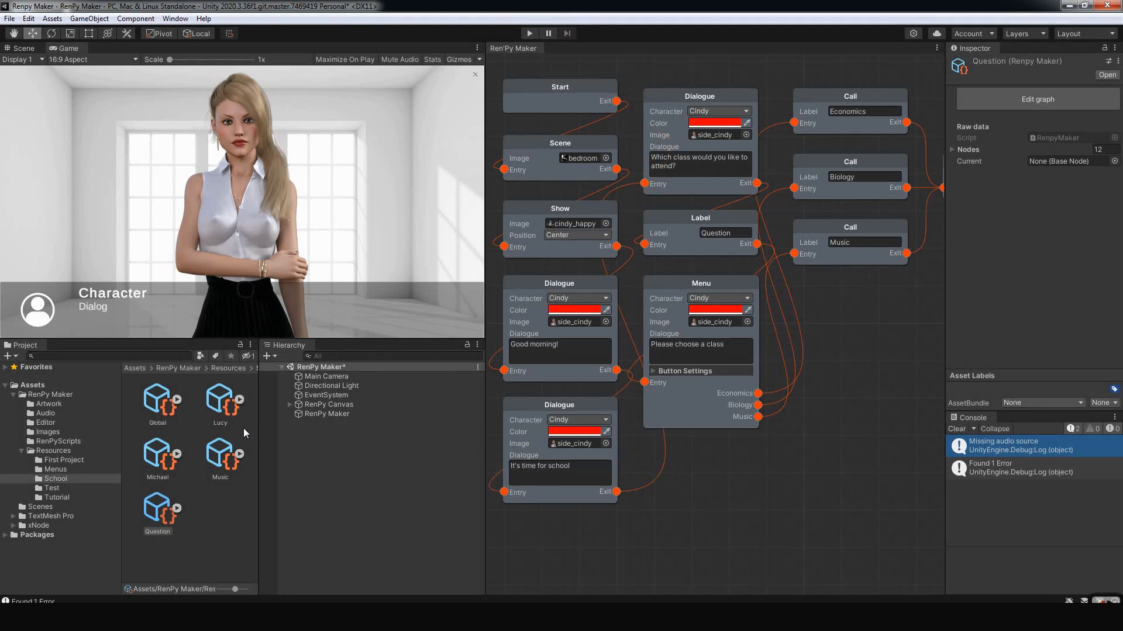
Step: Assign the guitar clip from the Audio folder to the Music graph's Music node and check the graph for errors
{"action": "double_click", "coordinate": [220, 459]}
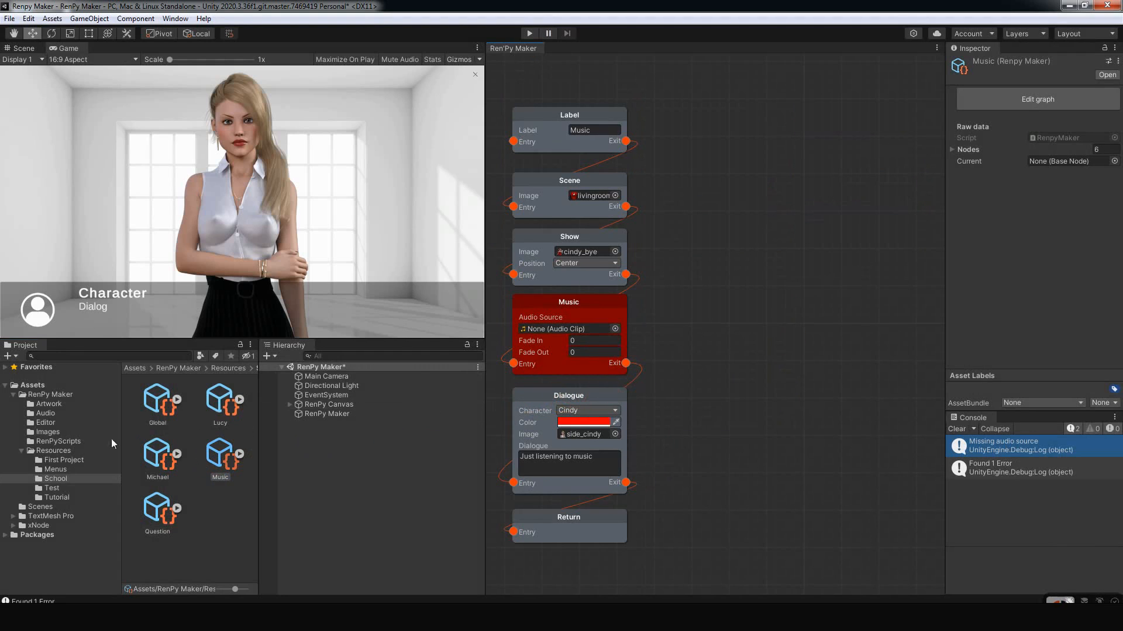
{"action": "double_click", "coordinate": [46, 414]}
{"action": "left_click_drag", "start_coordinate": [148, 400], "coordinate": [569, 325]}
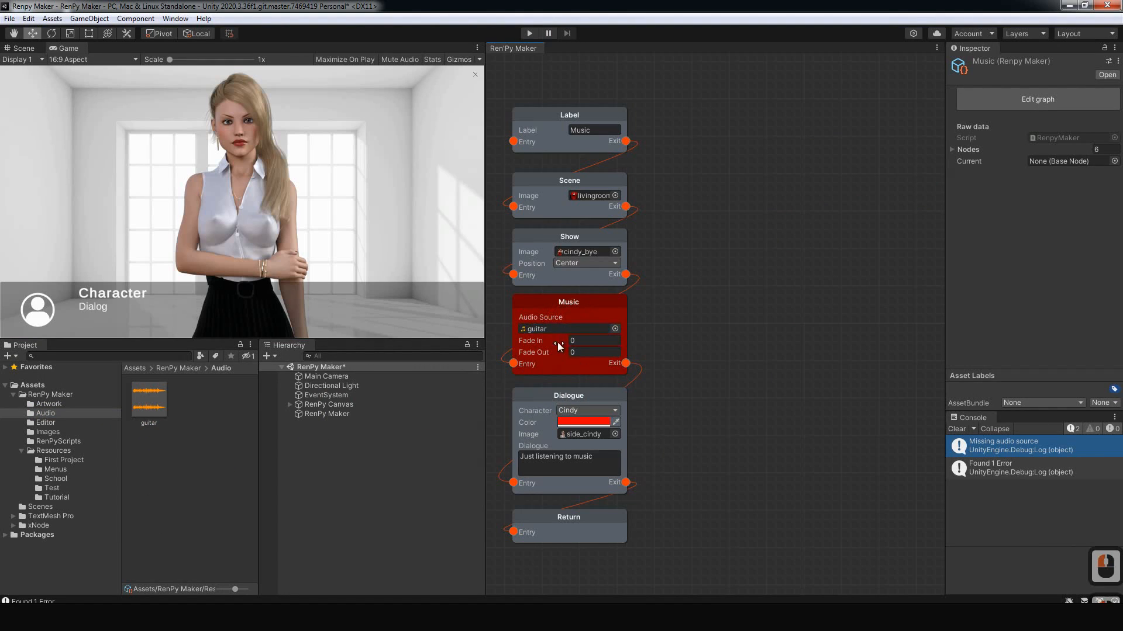
{"action": "left_click", "coordinate": [582, 353]}
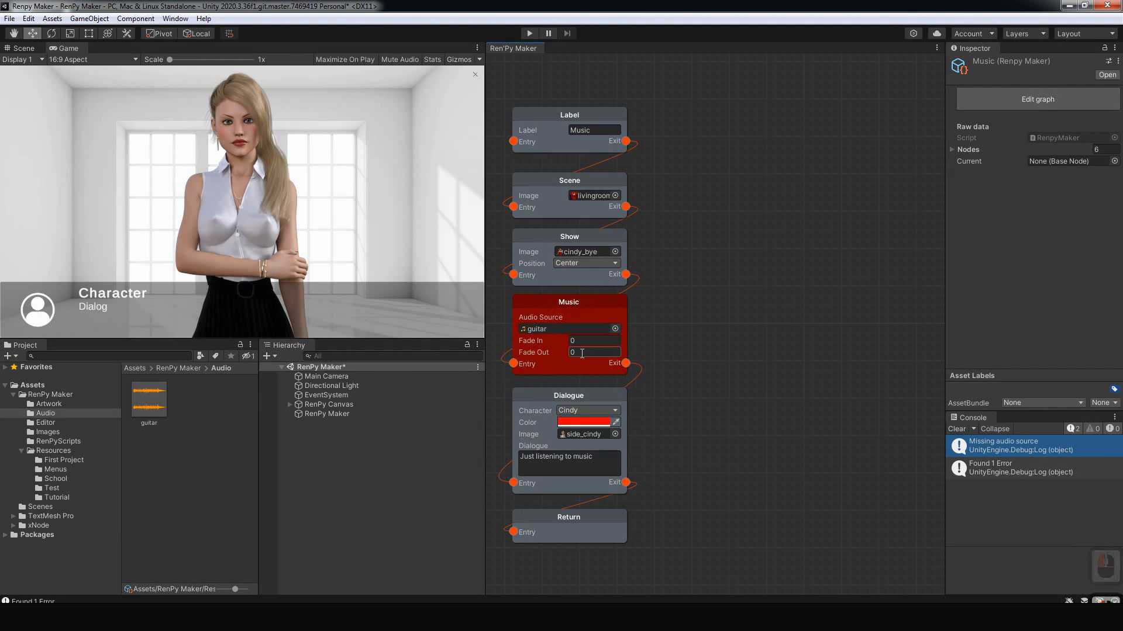
{"action": "right_click", "coordinate": [690, 359]}
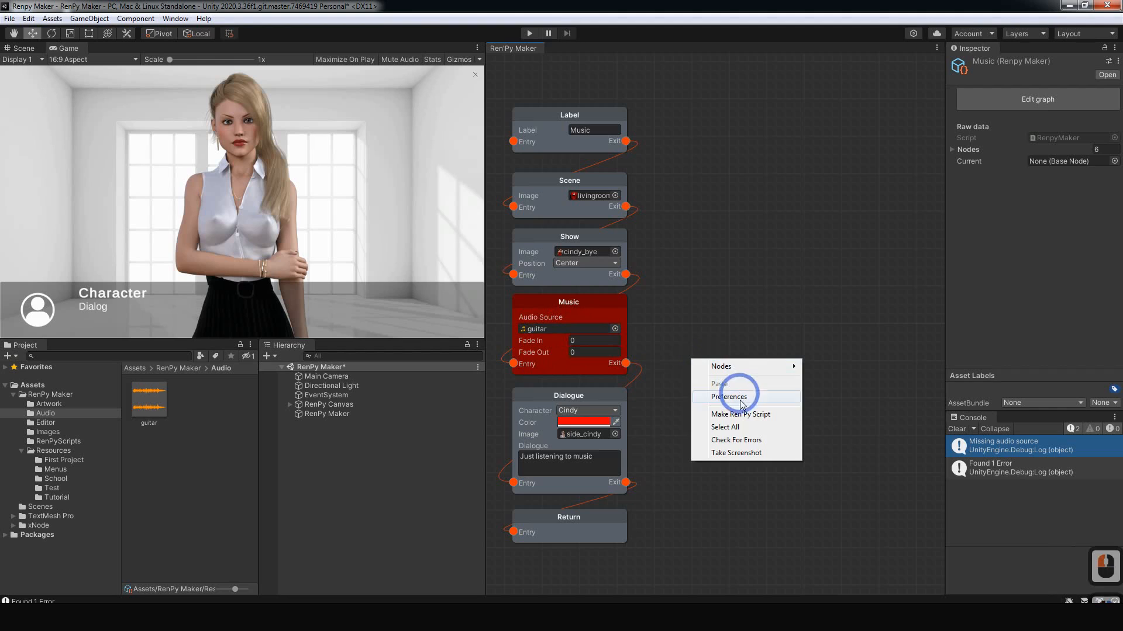
{"action": "left_click", "coordinate": [730, 444]}
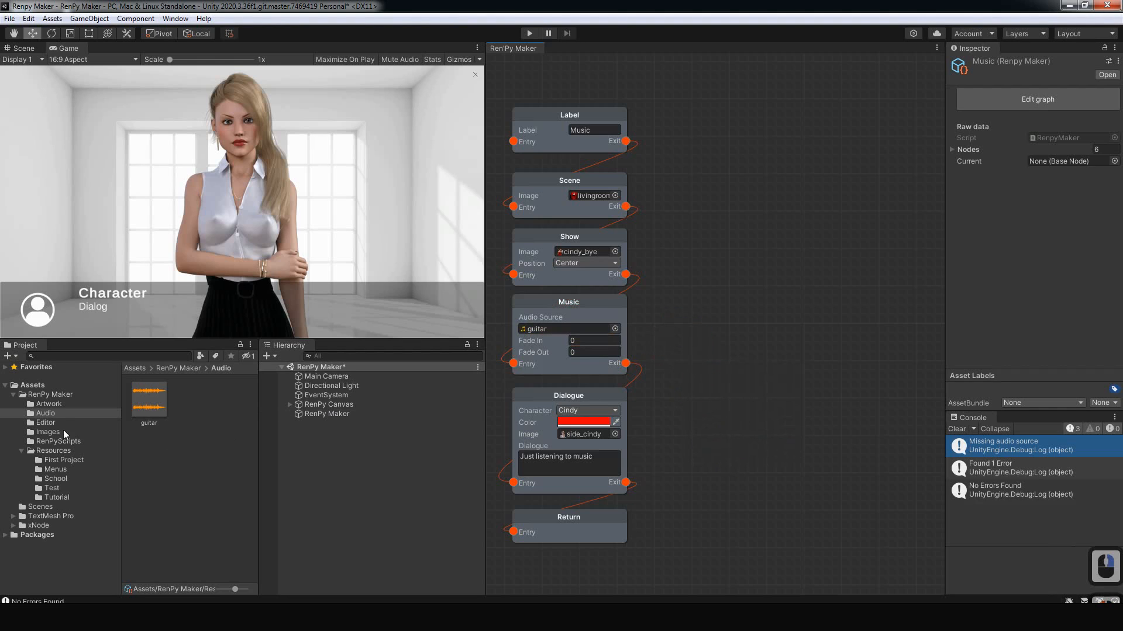
Step: Reopen the School folder under Resources and run the game
{"action": "left_click", "coordinate": [56, 451]}
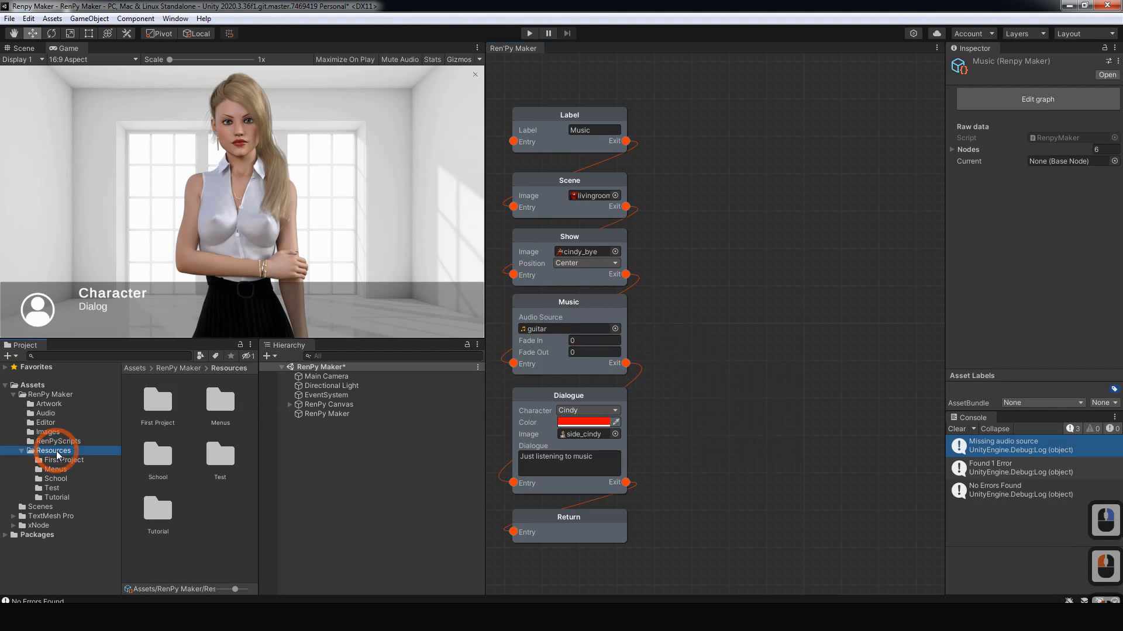
{"action": "left_click", "coordinate": [56, 479]}
{"action": "left_click", "coordinate": [554, 258]}
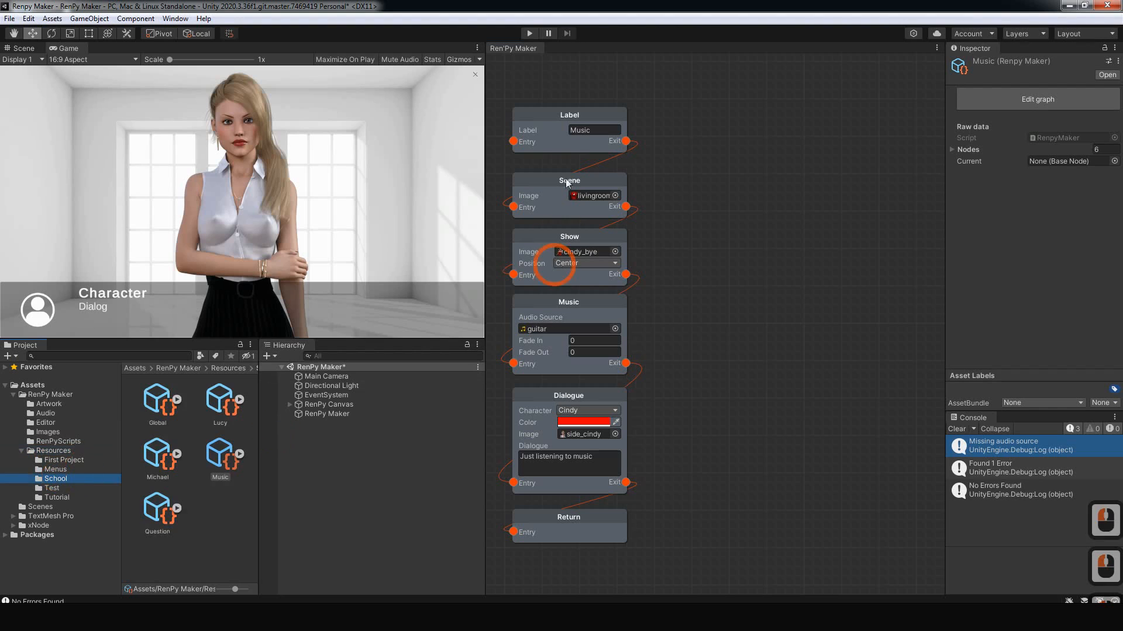
{"action": "left_click", "coordinate": [526, 33]}
{"action": "left_click", "coordinate": [653, 133]}
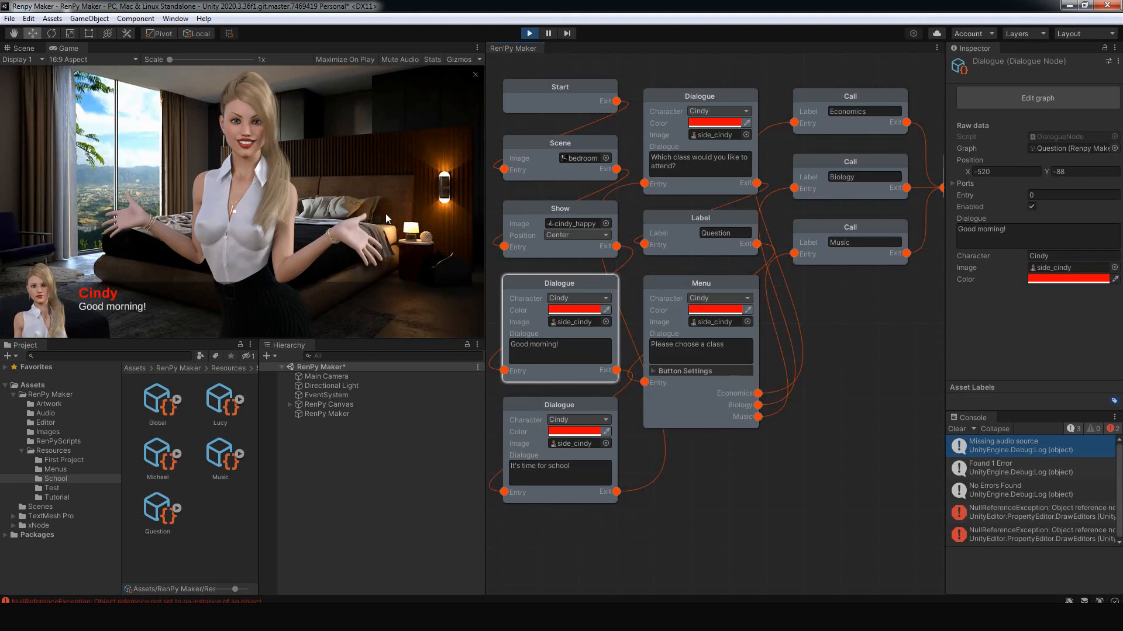
Step: Advance through the opening dialogue to the class menu, try the Economics choice, and stop play mode
{"action": "left_click", "coordinate": [385, 212]}
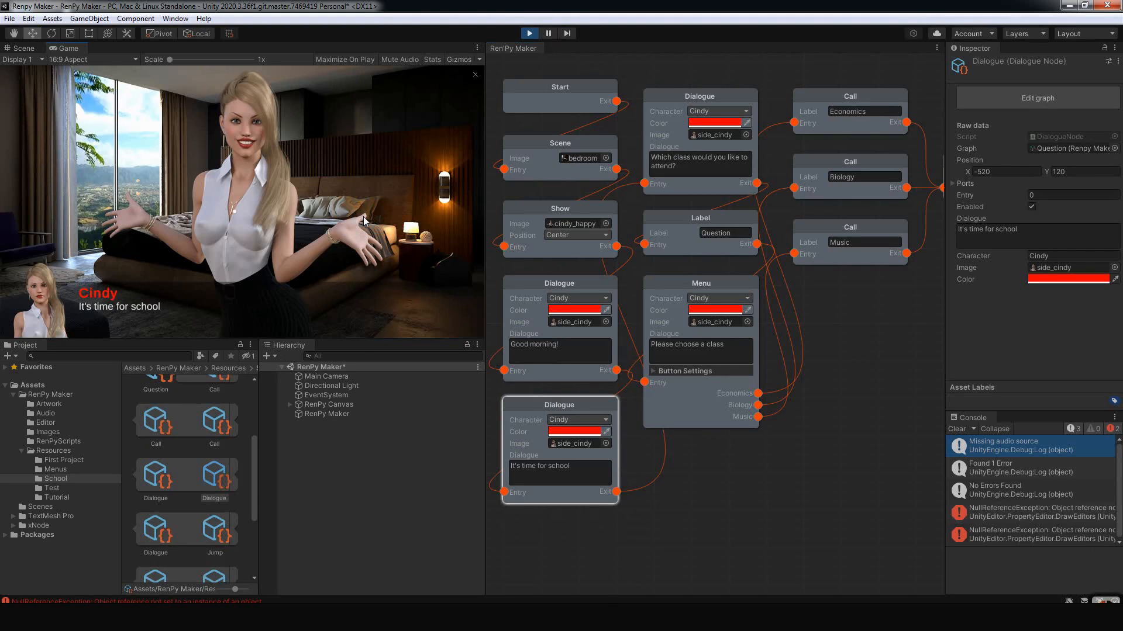
{"action": "left_click", "coordinate": [364, 220]}
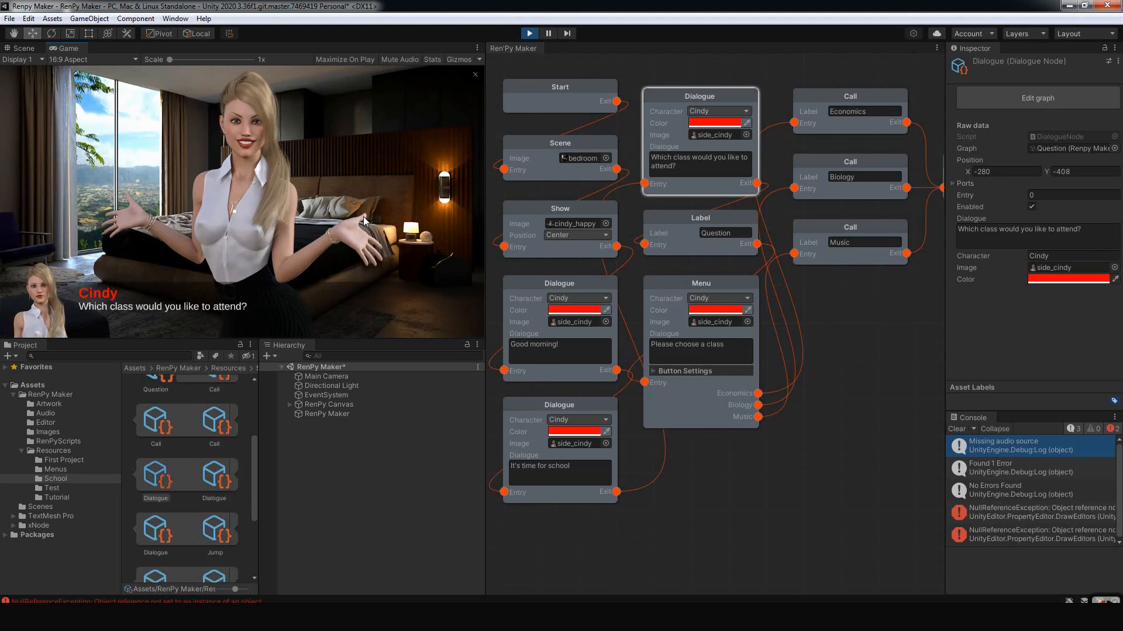
{"action": "left_click", "coordinate": [370, 219]}
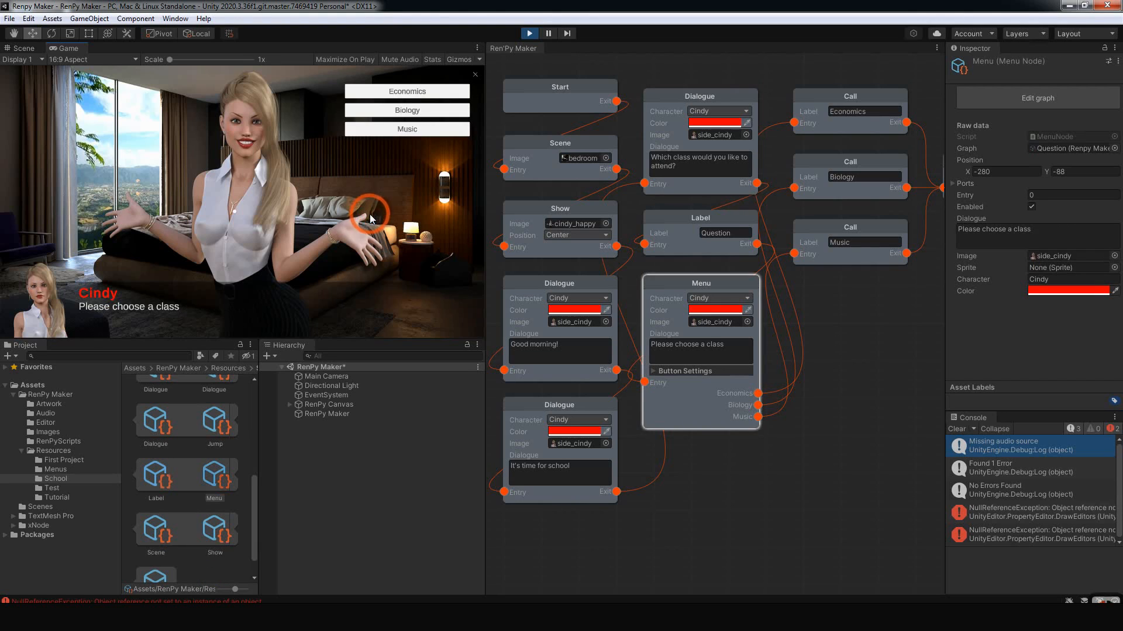
{"action": "left_click", "coordinate": [402, 94]}
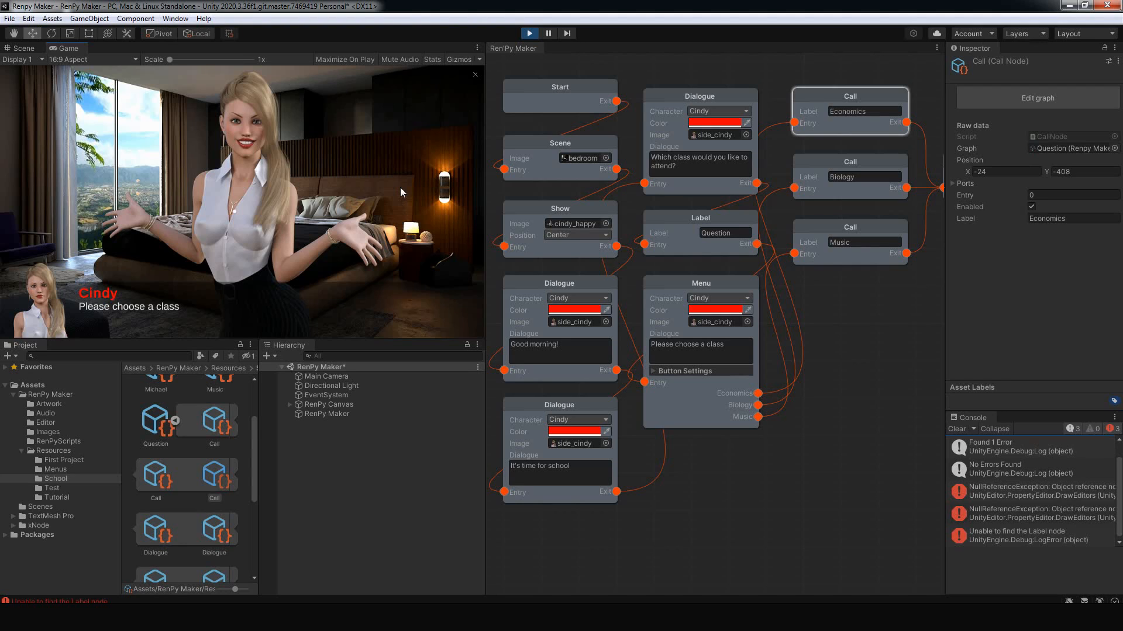
{"action": "left_click", "coordinate": [530, 33]}
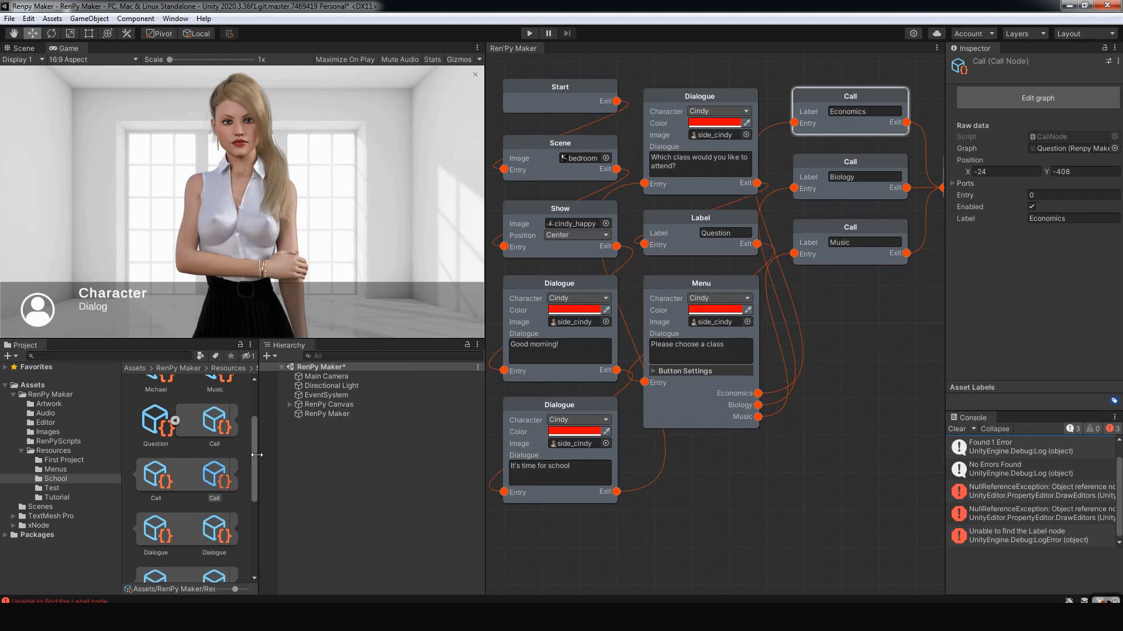
Step: Compare the Label node of the School folder's Michael graph with the Economics Call node's label in the Question graph
{"action": "scroll", "coordinate": [253, 401], "scroll_direction": "up", "scroll_amount": 3}
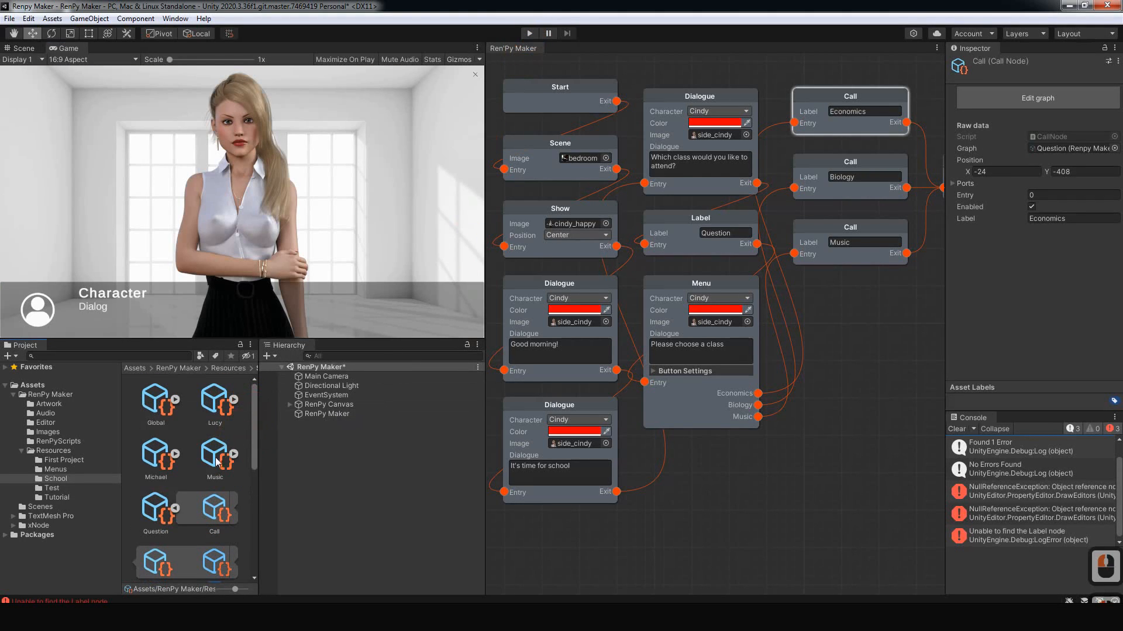
{"action": "double_click", "coordinate": [155, 459]}
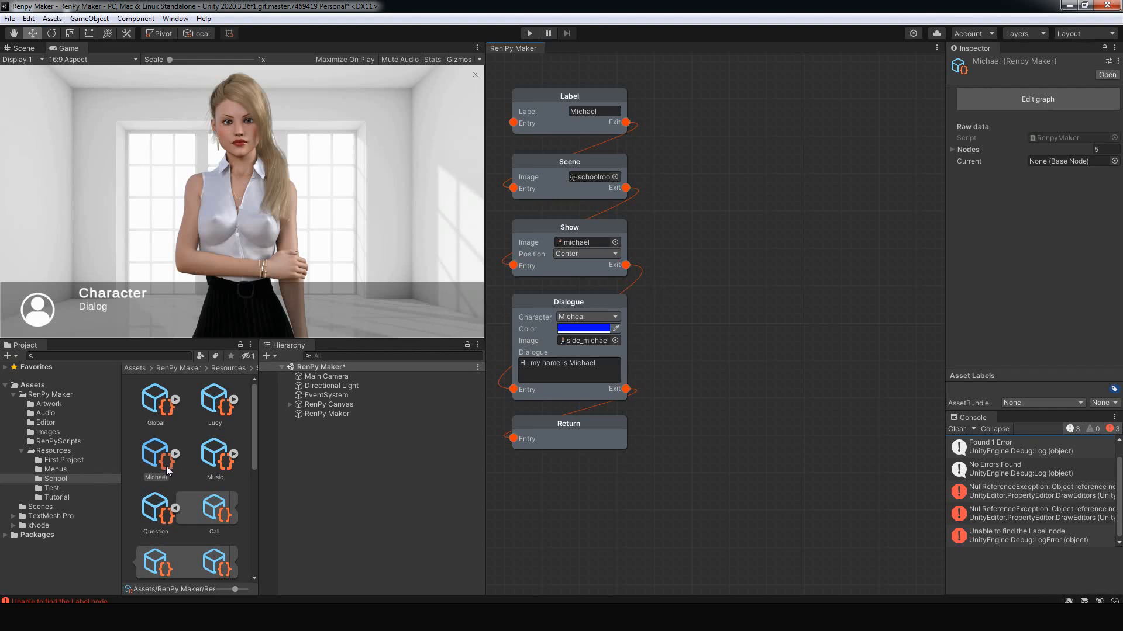
{"action": "left_click", "coordinate": [64, 470]}
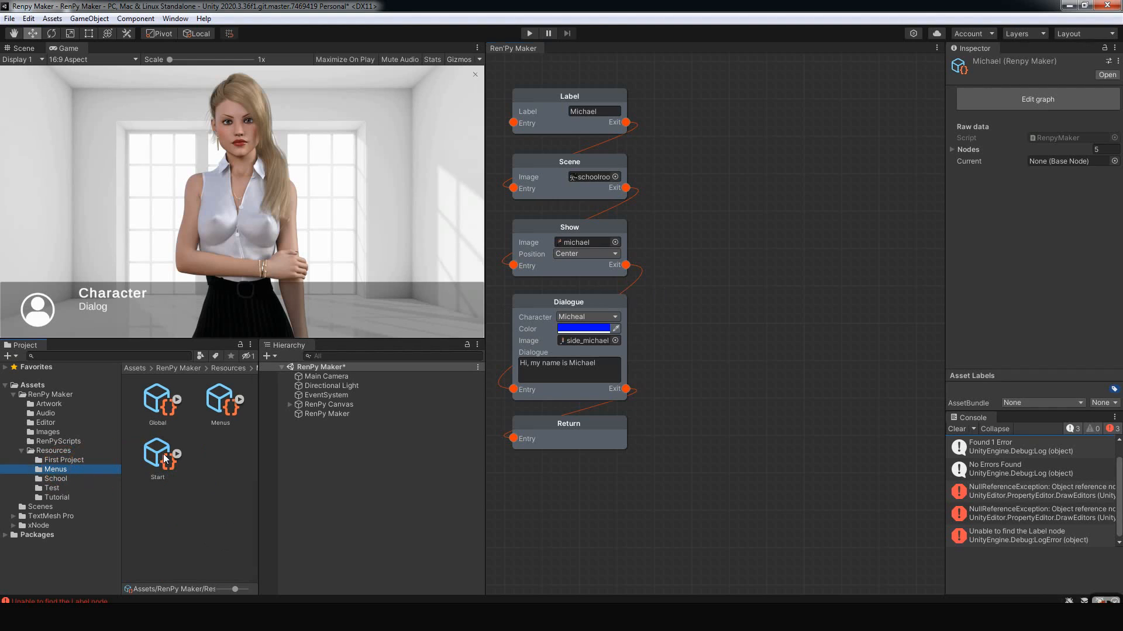
{"action": "left_click", "coordinate": [67, 479]}
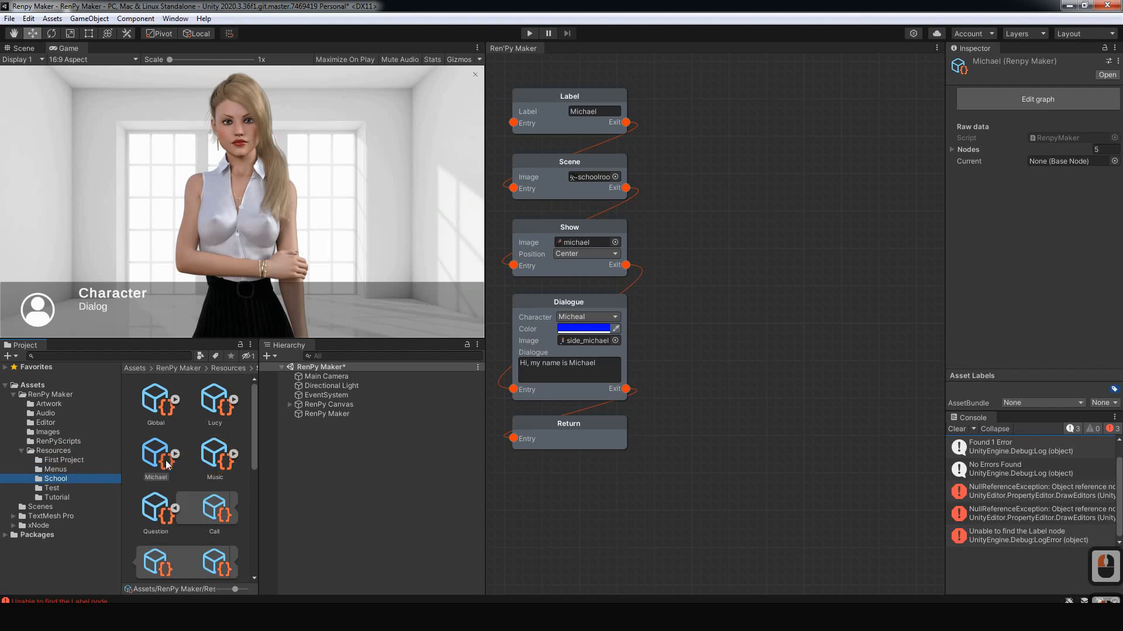
{"action": "double_click", "coordinate": [157, 506]}
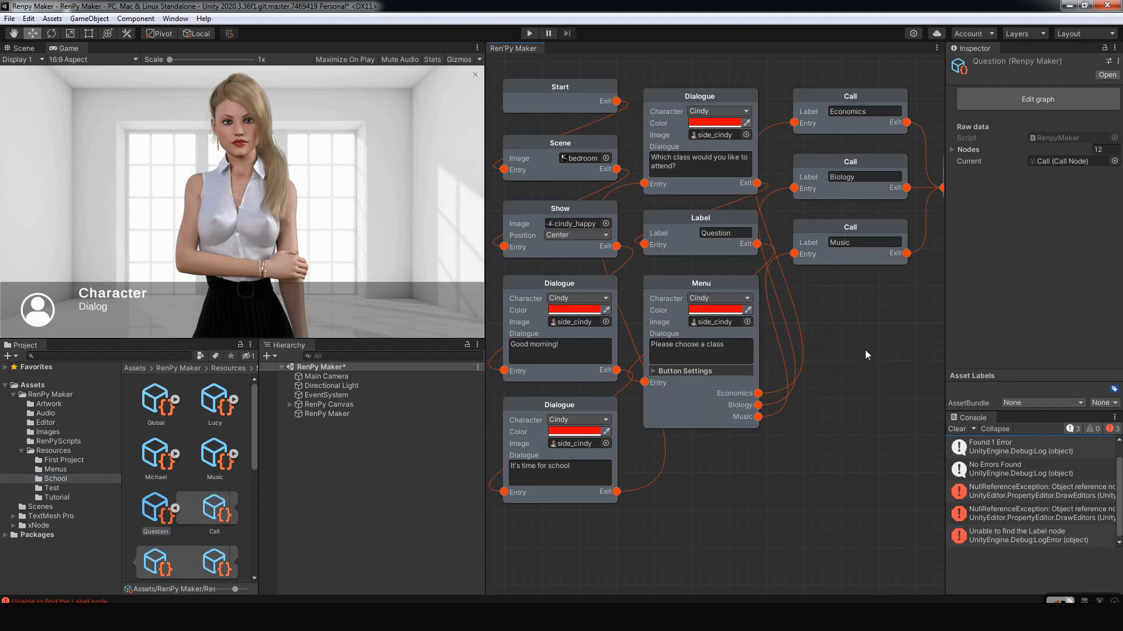
{"action": "double_click", "coordinate": [869, 111]}
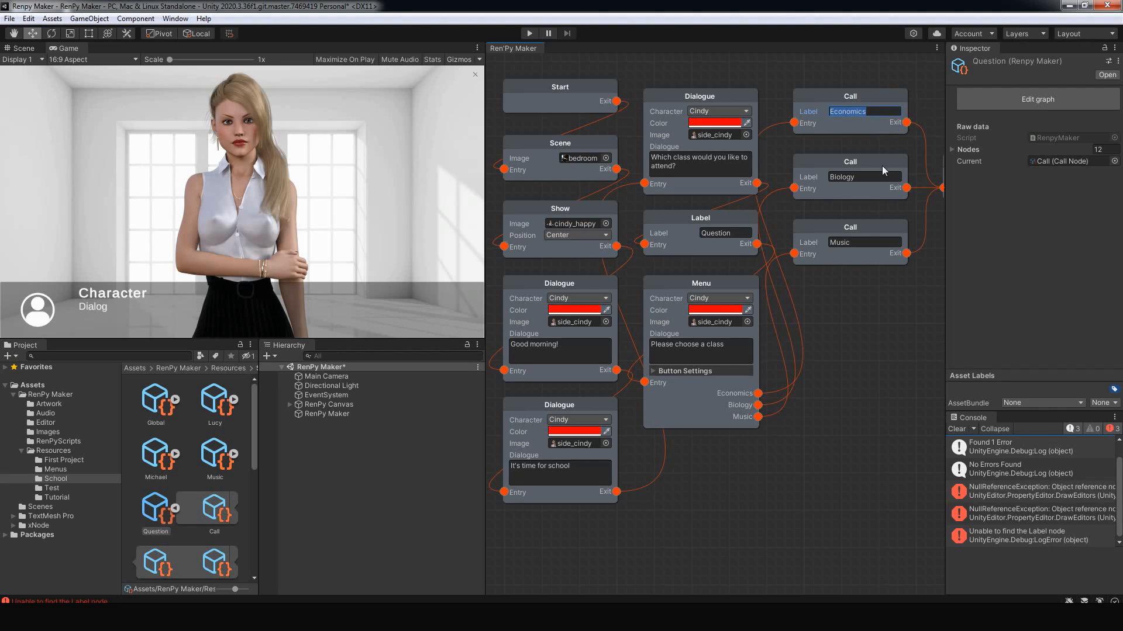
{"action": "left_click", "coordinate": [840, 297]}
{"action": "left_click", "coordinate": [352, 411]}
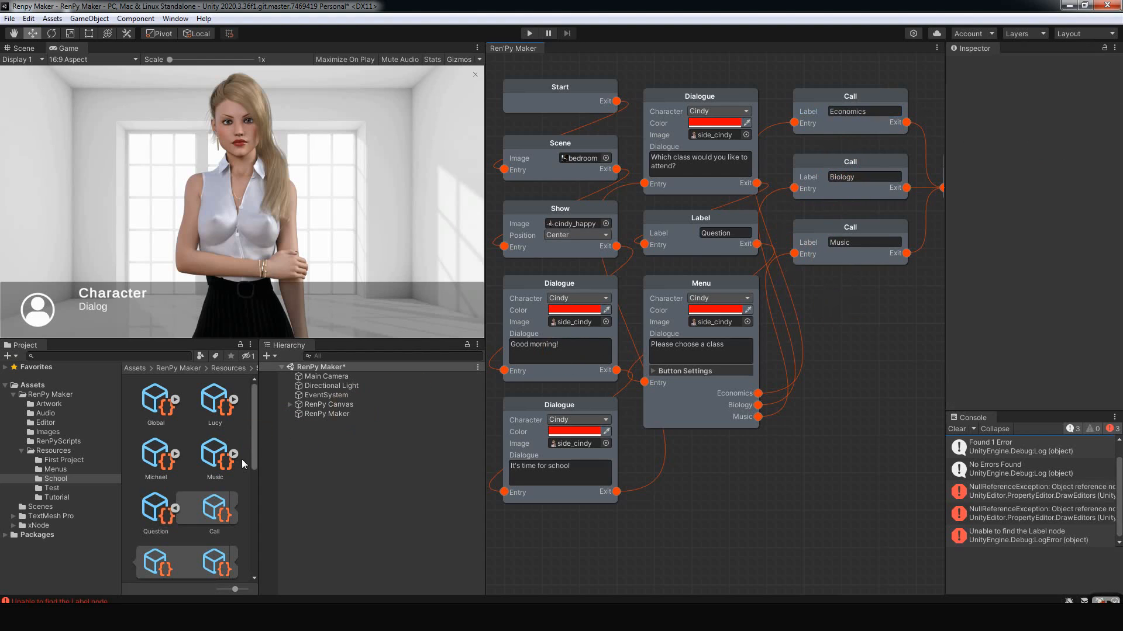
Step: Open the Michael graph and change its Label node's label to Economics
{"action": "double_click", "coordinate": [159, 462]}
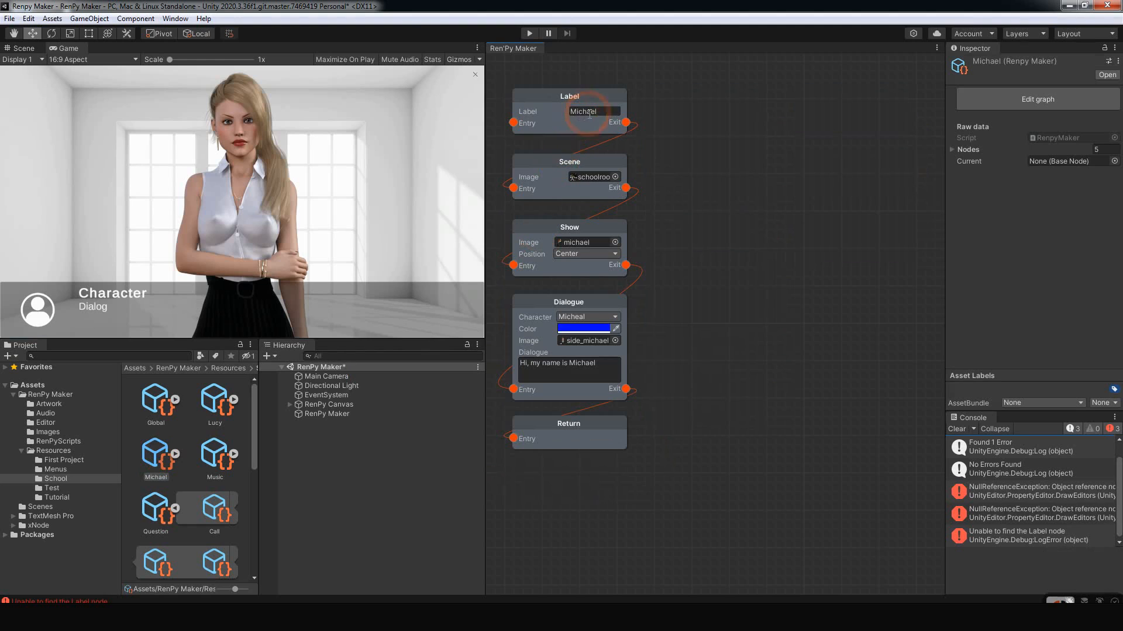
{"action": "double_click", "coordinate": [554, 110]}
{"action": "type", "text": "Ec"}
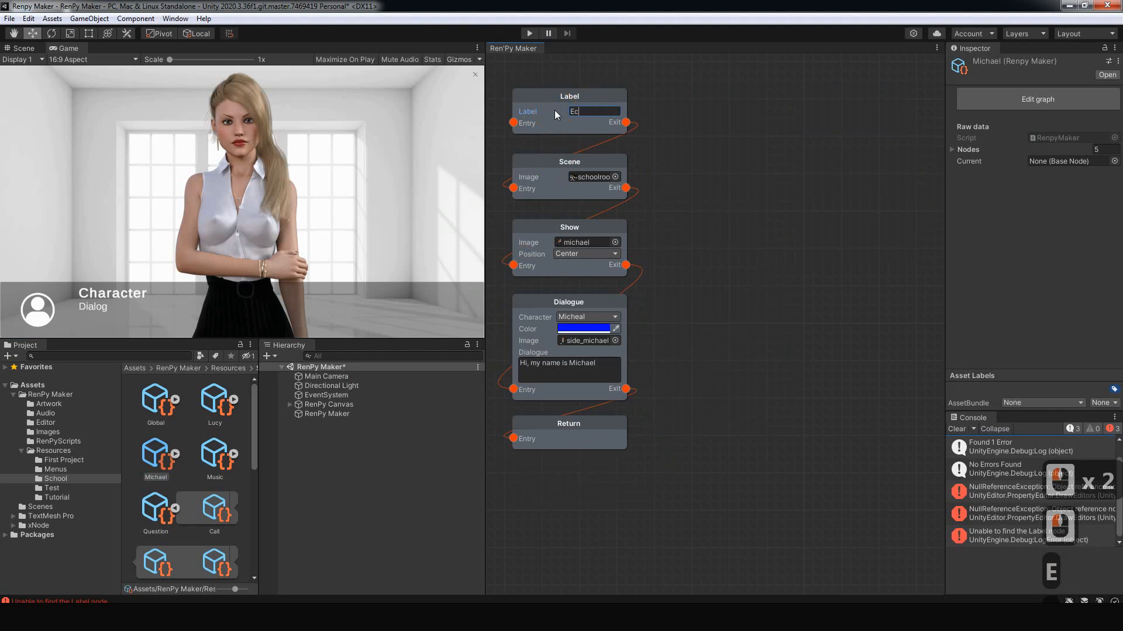
{"action": "type", "text": "onomics"}
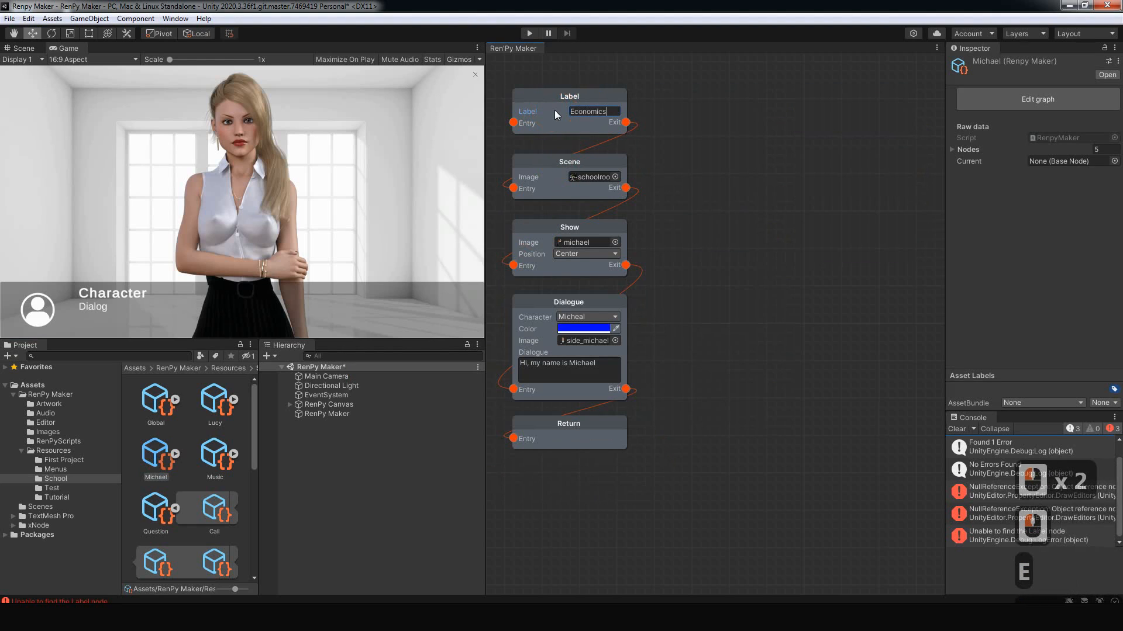
Step: Open the Lucy graph and change its Label node's label to Biology, after viewing the Music graph's label
{"action": "double_click", "coordinate": [215, 457]}
{"action": "double_click", "coordinate": [215, 402]}
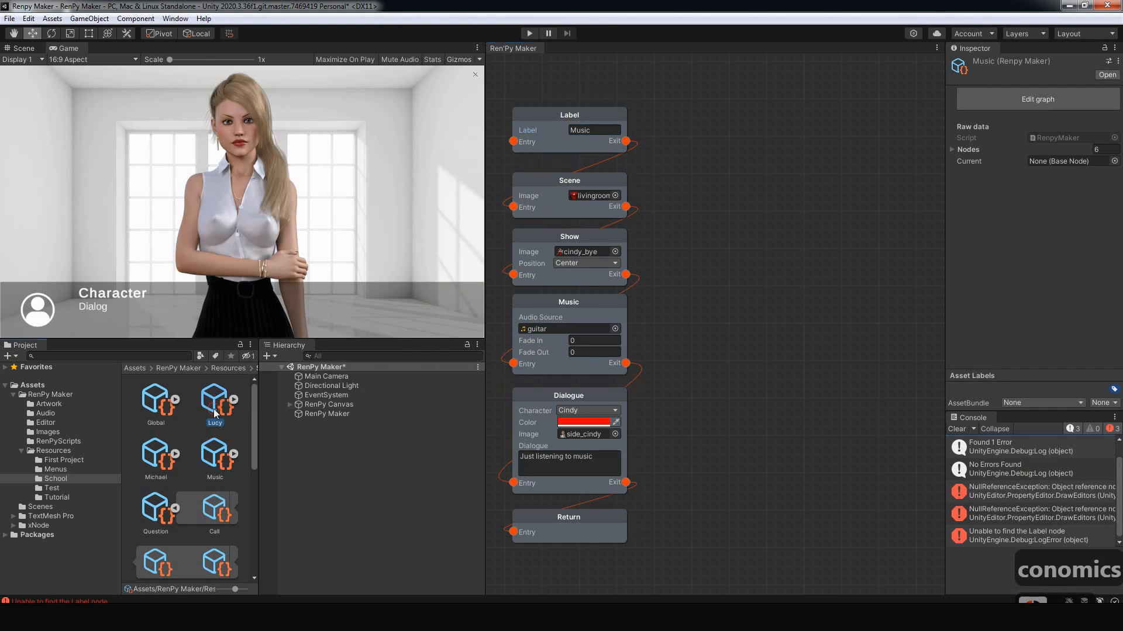
{"action": "double_click", "coordinate": [629, 140]}
{"action": "type", "text": "Bioo"}
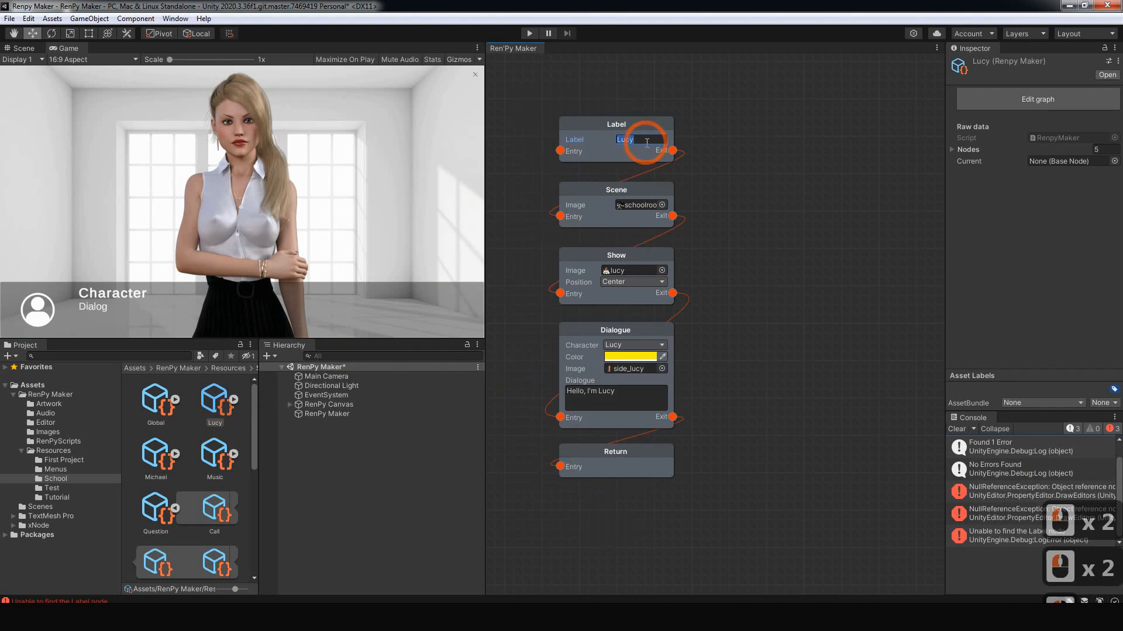
{"action": "key", "text": "BackSpace"}
{"action": "type", "text": "logy"}
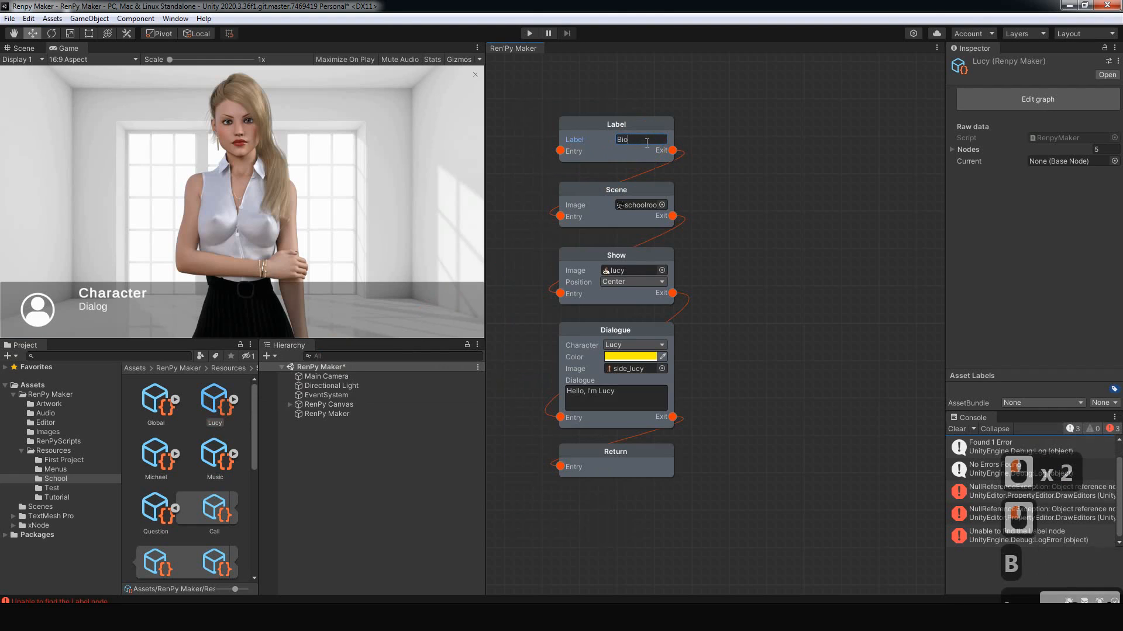
{"action": "left_click", "coordinate": [727, 190]}
{"action": "left_click", "coordinate": [414, 189]}
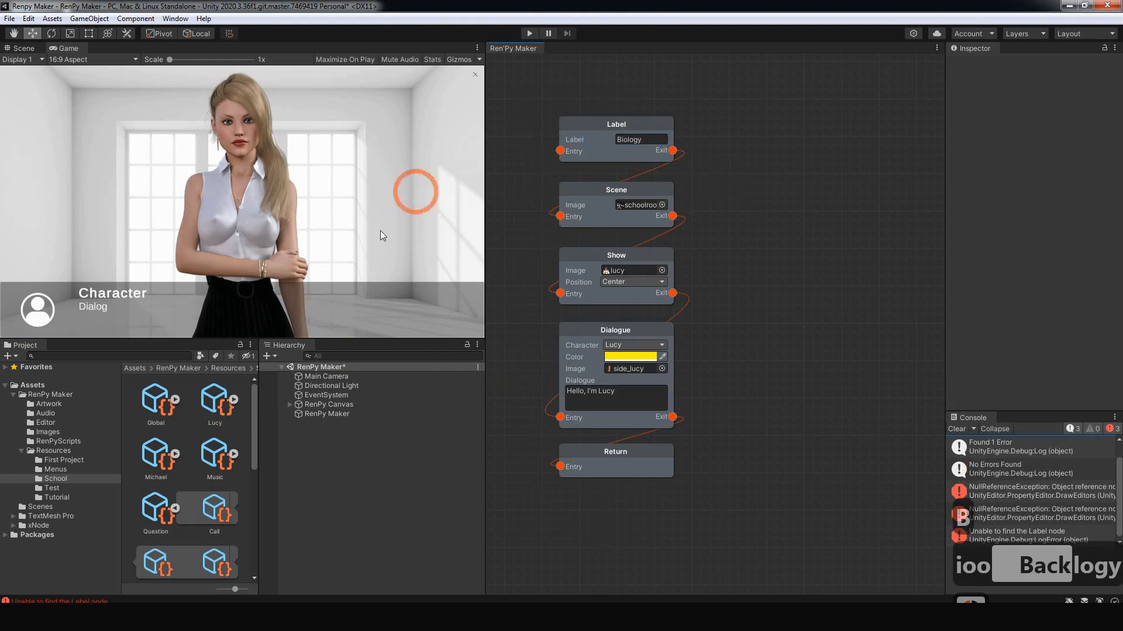
Step: Run the game, advance through the opening dialogue to the class menu, and choose Economics
{"action": "left_click", "coordinate": [528, 34]}
{"action": "left_click", "coordinate": [716, 130]}
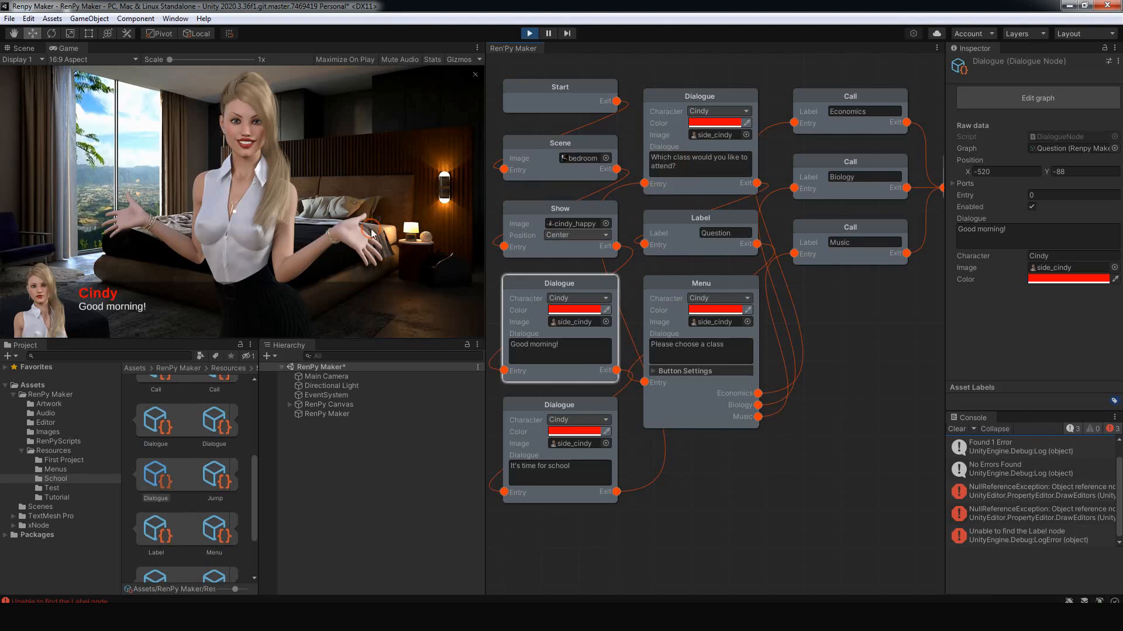
{"action": "left_click", "coordinate": [381, 231]}
{"action": "left_click", "coordinate": [386, 237]}
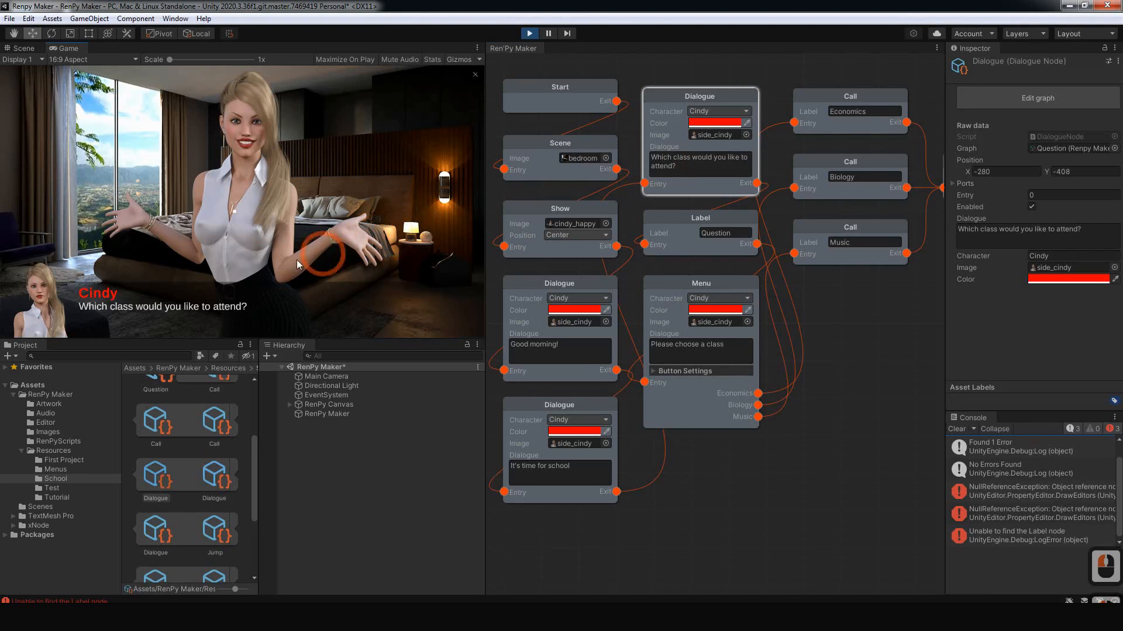
{"action": "left_click", "coordinate": [312, 272]}
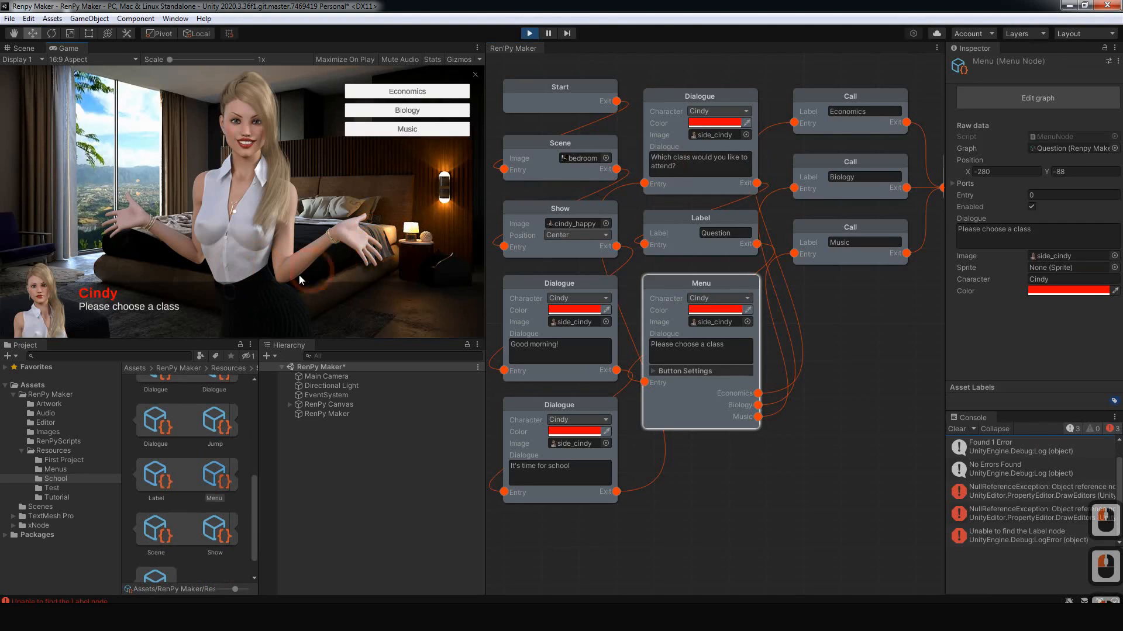
{"action": "left_click", "coordinate": [407, 93]}
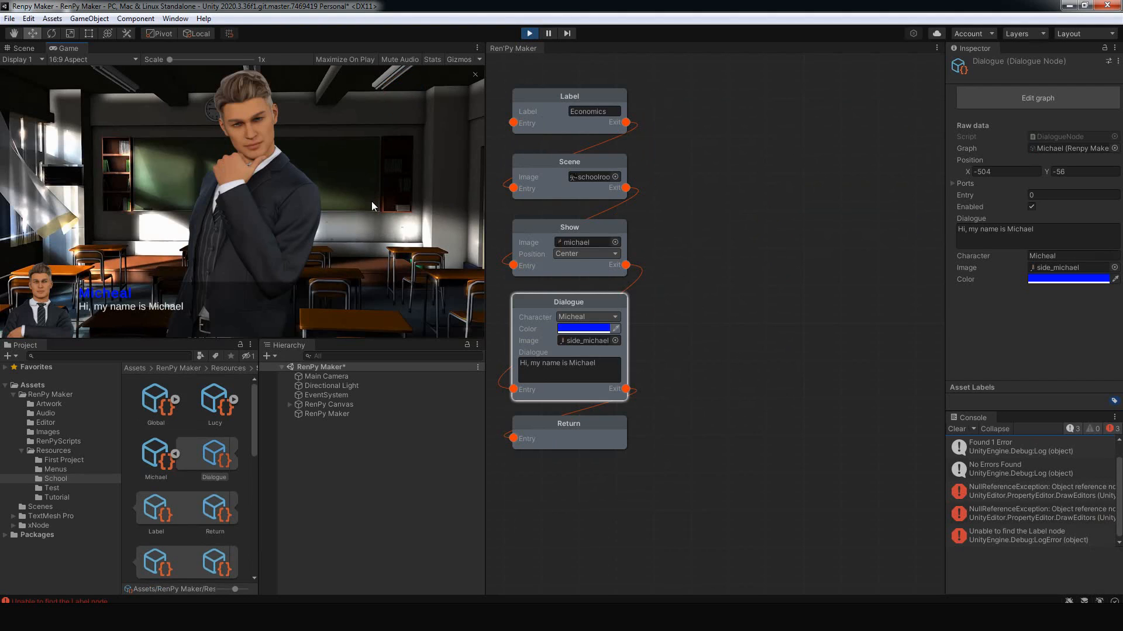
Step: Test the Biology and Music choices, returning to the class menu after each class, and stop play mode
{"action": "left_click", "coordinate": [373, 237]}
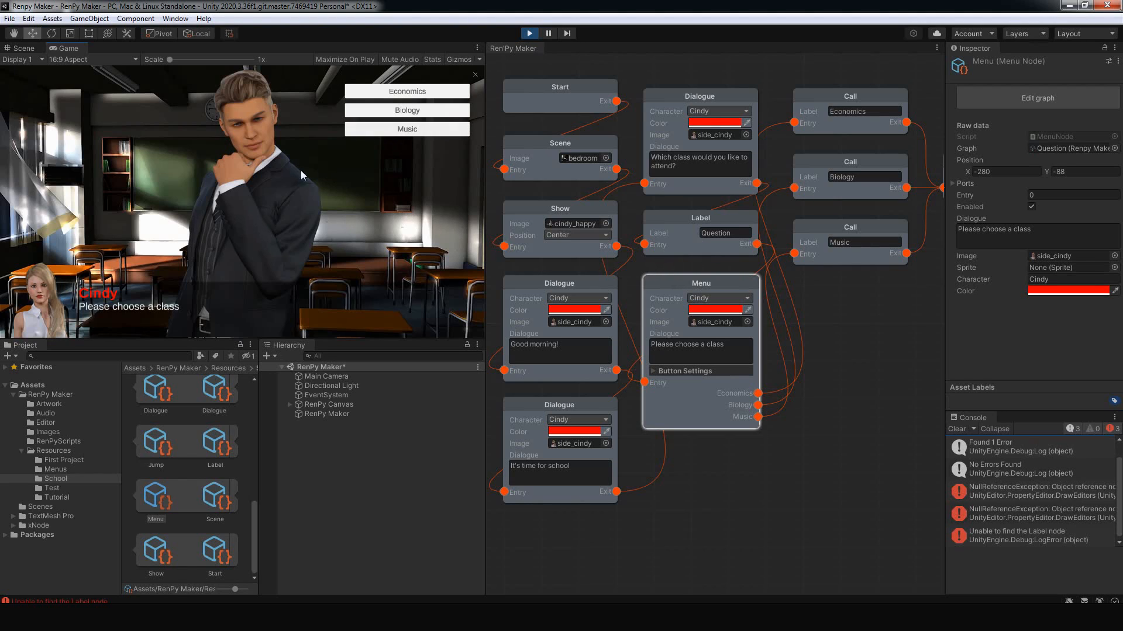
{"action": "left_click", "coordinate": [407, 114]}
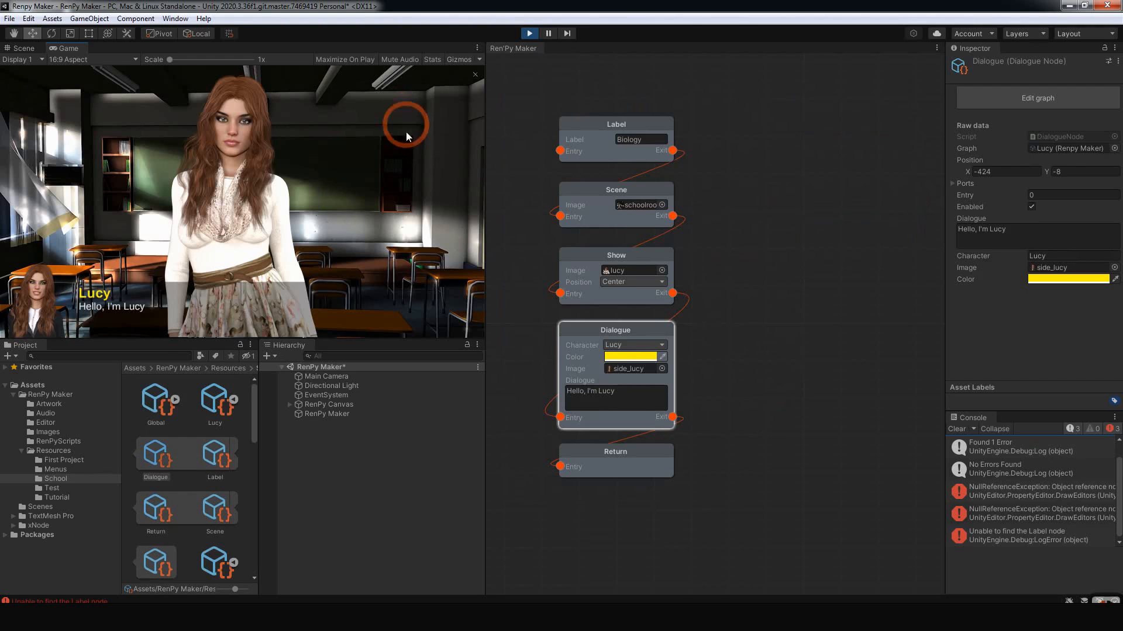
{"action": "left_click", "coordinate": [394, 165]}
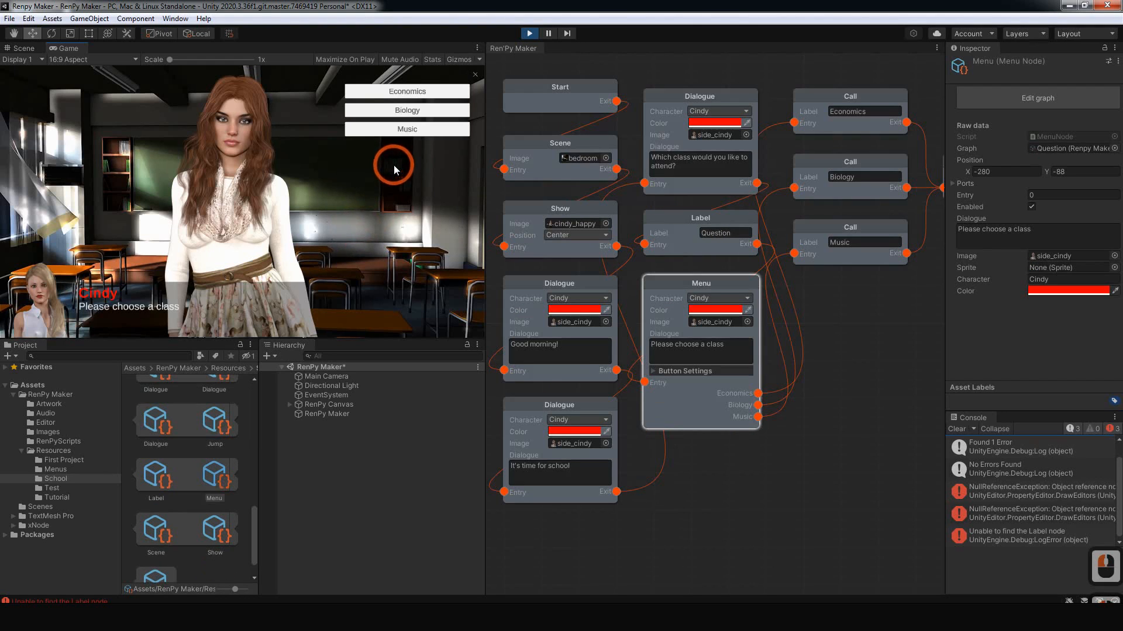
{"action": "left_click", "coordinate": [408, 130]}
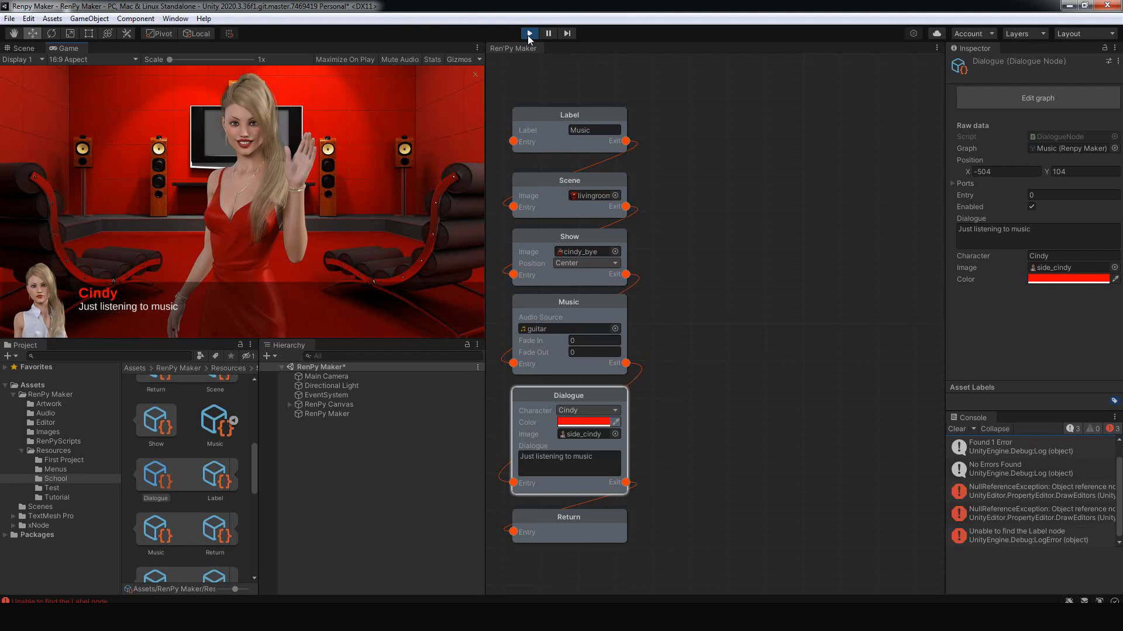
{"action": "left_click", "coordinate": [365, 192]}
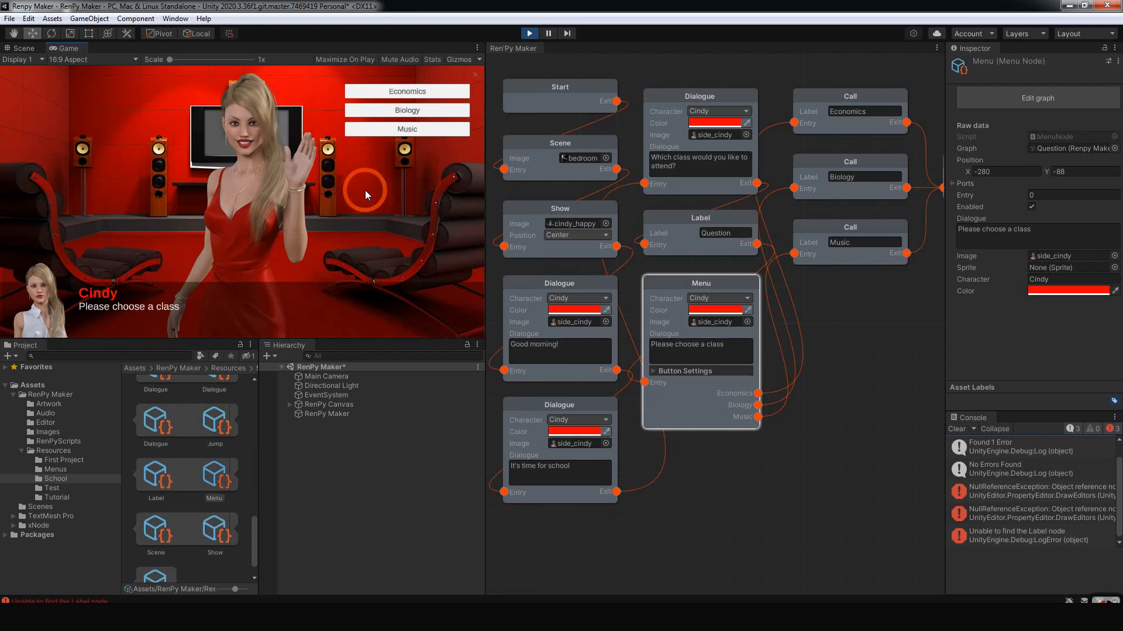
{"action": "left_click", "coordinate": [529, 34]}
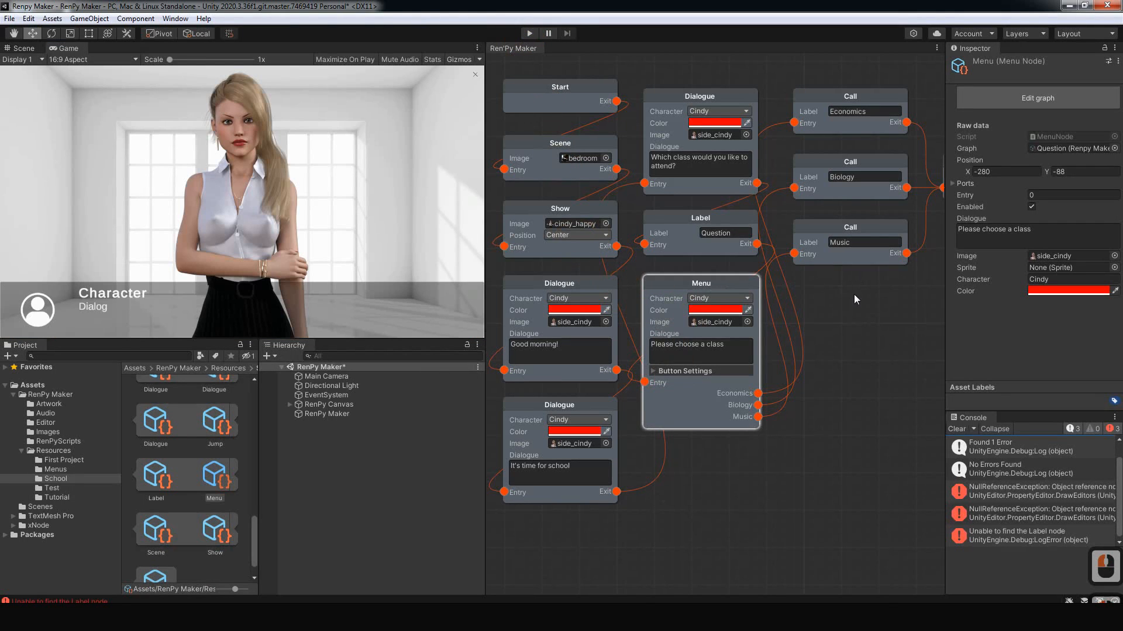
Step: Move the Question graph's Jump node farther from the Call nodes and add a Stop Music node below it
{"action": "middle_click_drag", "start_coordinate": [865, 320], "coordinate": [684, 304]}
{"action": "left_click", "coordinate": [760, 179]}
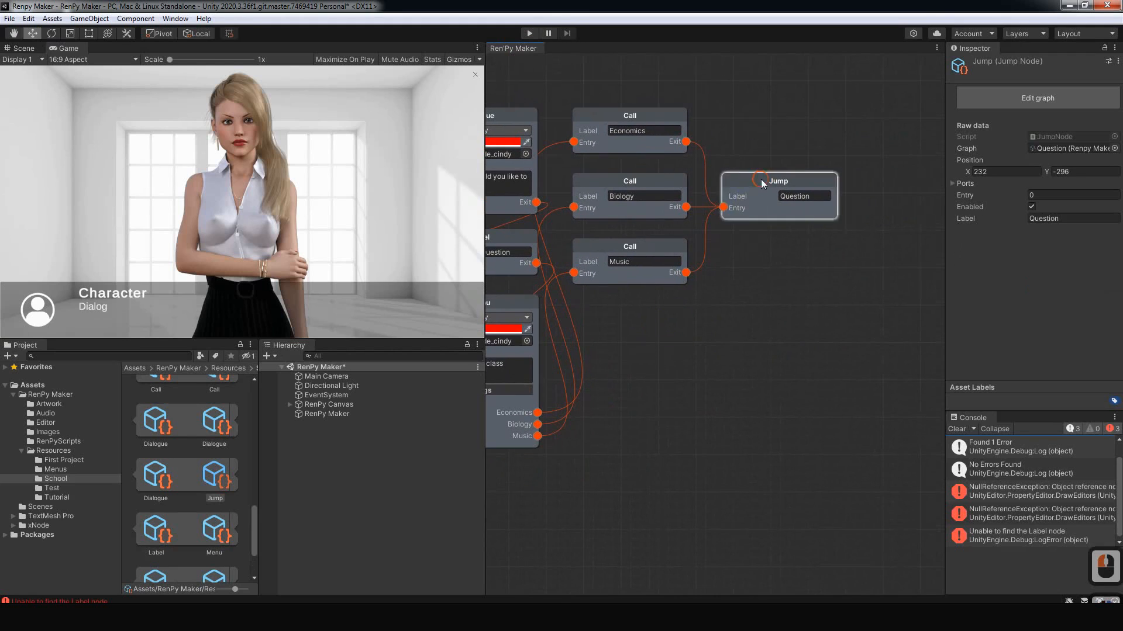
{"action": "left_click_drag", "start_coordinate": [760, 179], "coordinate": [821, 173]}
{"action": "right_click", "coordinate": [747, 335]}
{"action": "mouse_move", "coordinate": [783, 346]}
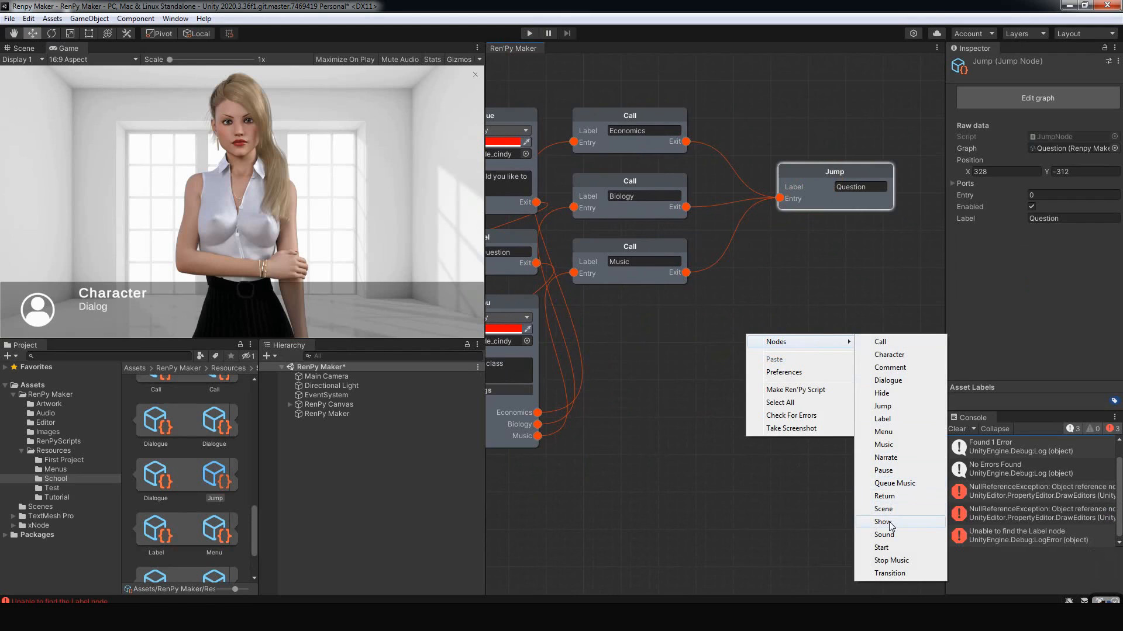
{"action": "left_click", "coordinate": [898, 561]}
{"action": "left_click_drag", "start_coordinate": [797, 339], "coordinate": [787, 336]}
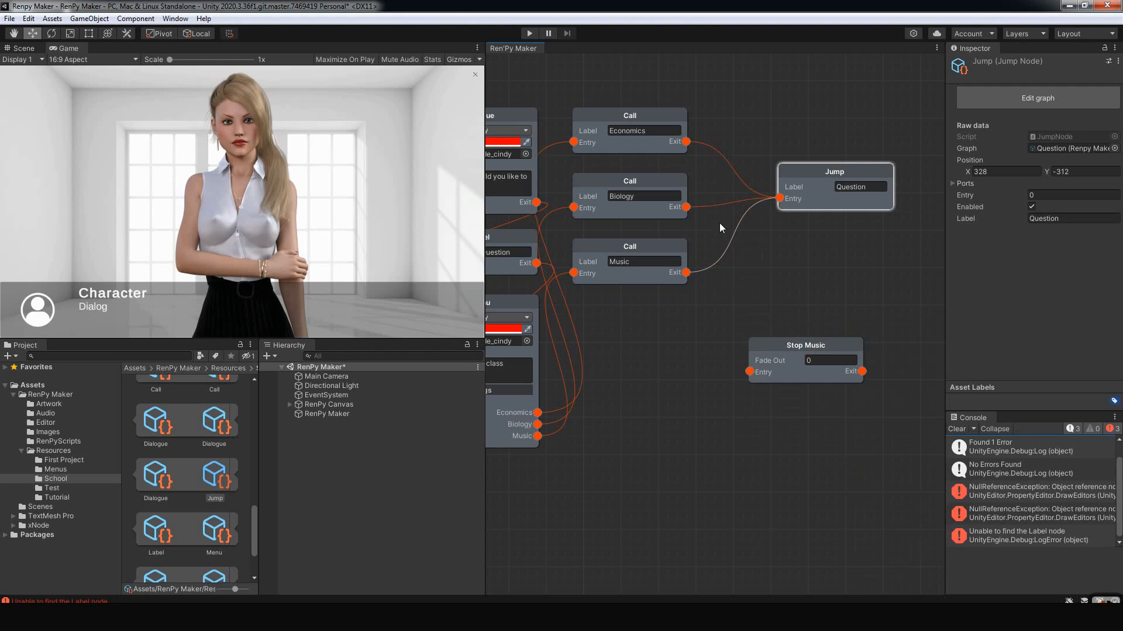
Step: Insert the Stop Music node between the Music Call node and the Jump node, rerouting the connections and aligning it beside the Call
{"action": "left_click", "coordinate": [780, 199]}
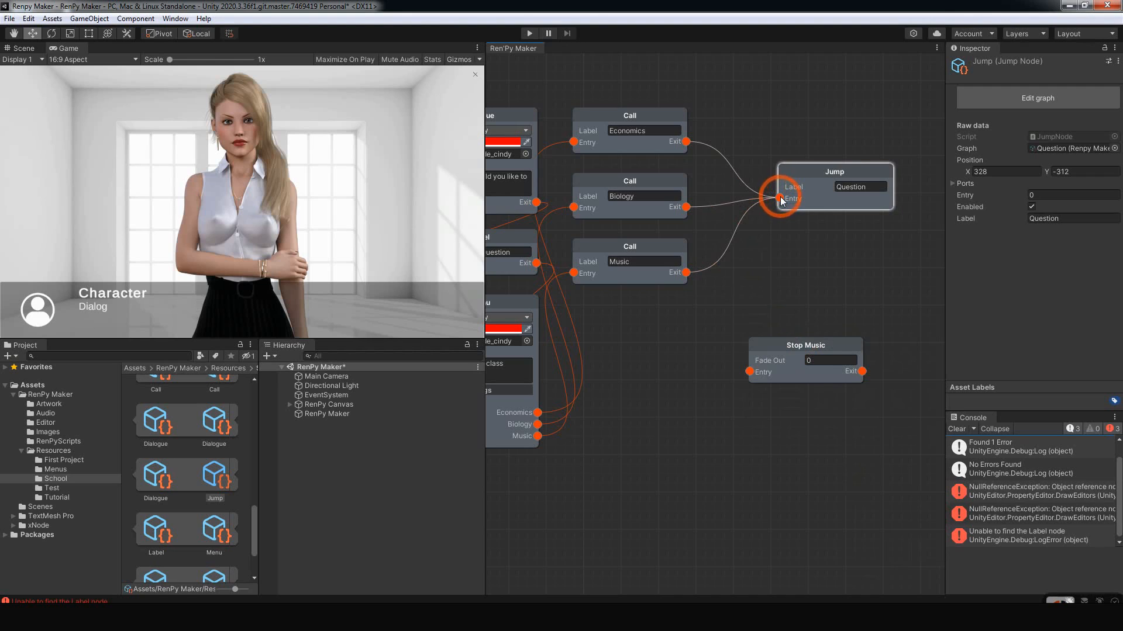
{"action": "left_click_drag", "start_coordinate": [780, 201], "coordinate": [762, 273]}
{"action": "left_click_drag", "start_coordinate": [748, 367], "coordinate": [787, 230]}
{"action": "left_click", "coordinate": [748, 204]}
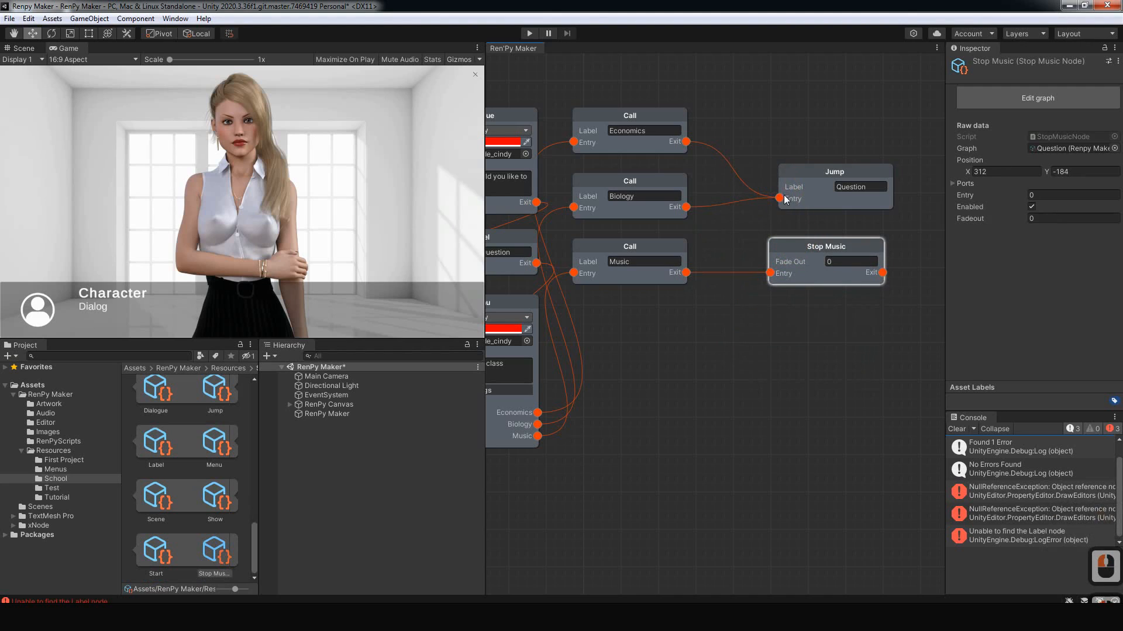
{"action": "left_click_drag", "start_coordinate": [883, 272], "coordinate": [779, 198]}
{"action": "left_click_drag", "start_coordinate": [812, 246], "coordinate": [754, 245]}
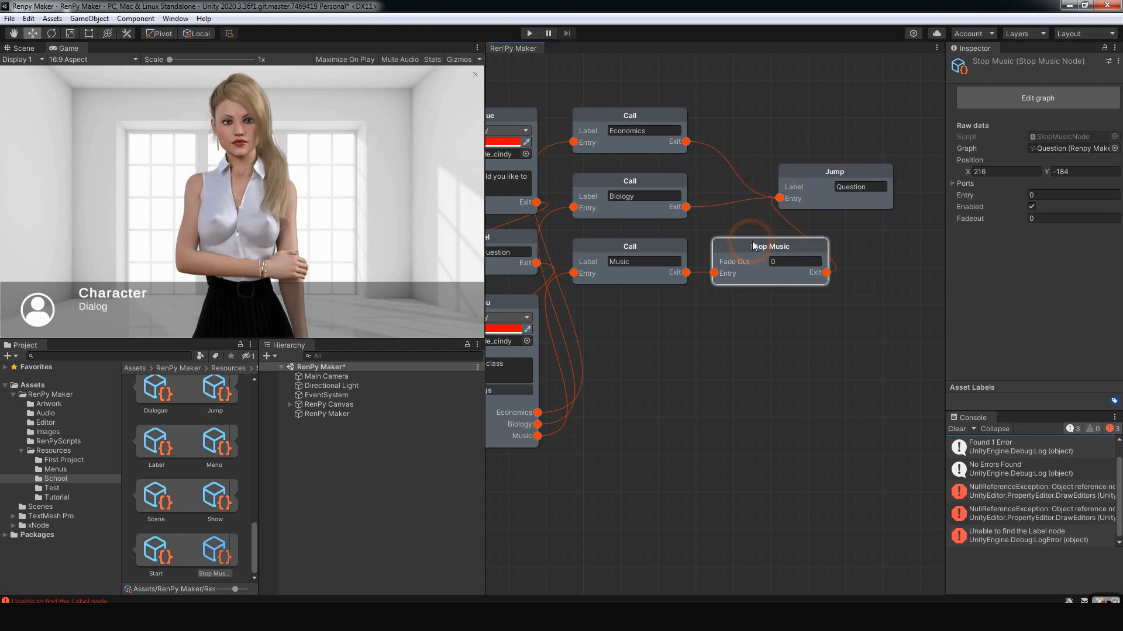
Step: Clear the console, run the game from the currently selected node, and stop play mode
{"action": "left_click", "coordinate": [956, 428]}
{"action": "left_click", "coordinate": [526, 35]}
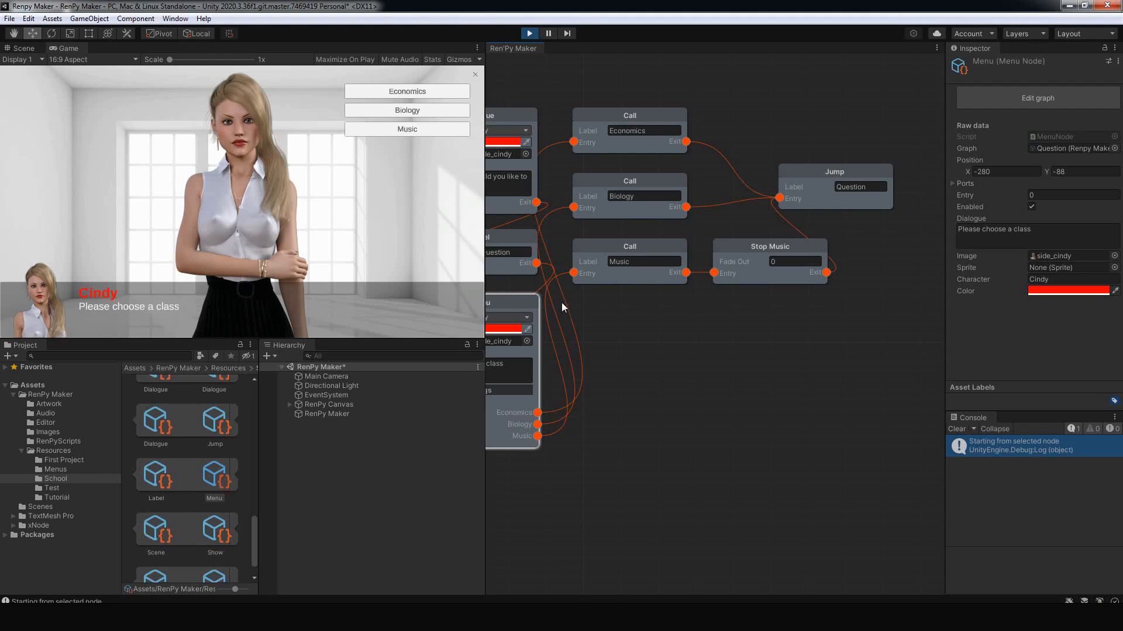
{"action": "left_click", "coordinate": [530, 33]}
Step: Deselect all nodes in the Question graph and clear the console so the game can run from its start
{"action": "middle_click_drag", "start_coordinate": [613, 306], "coordinate": [861, 328]}
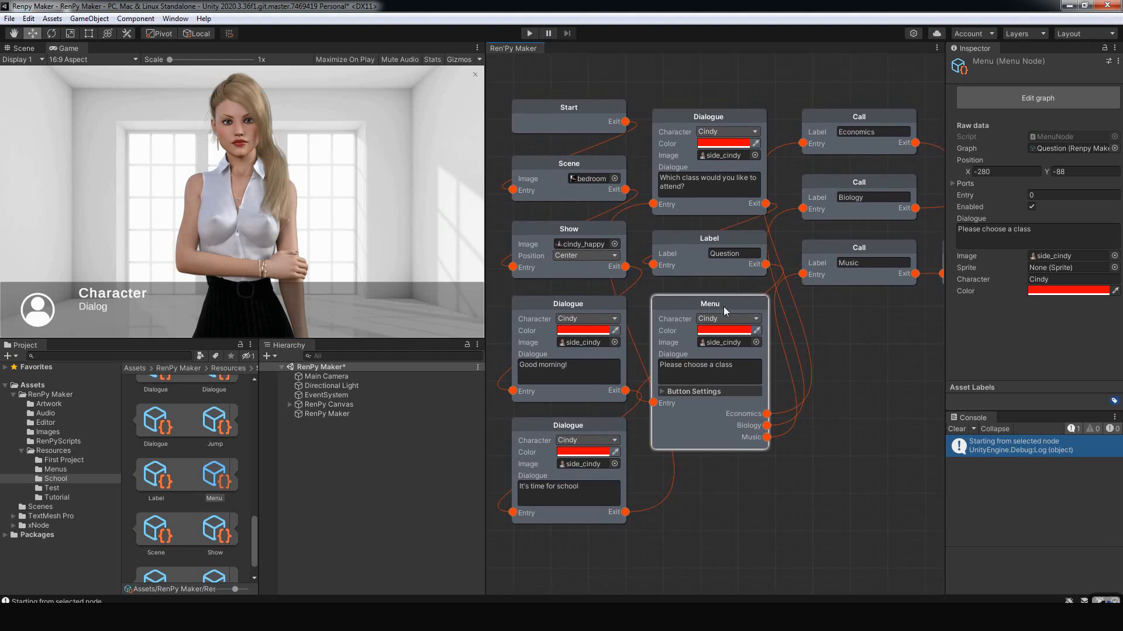
{"action": "left_click", "coordinate": [715, 119]}
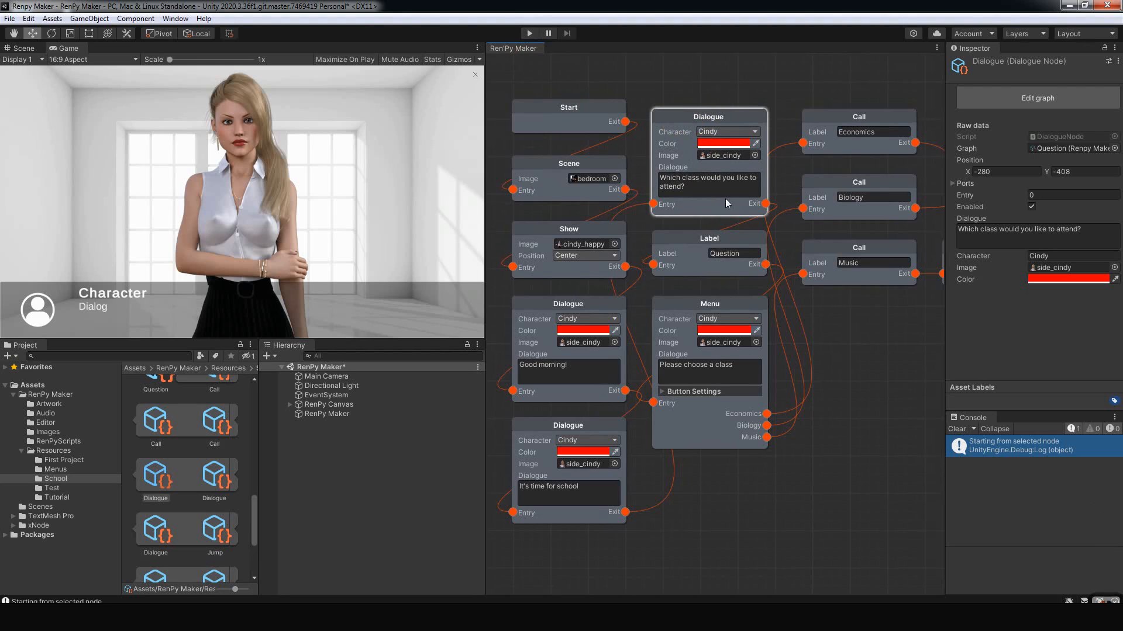
{"action": "left_click", "coordinate": [664, 82]}
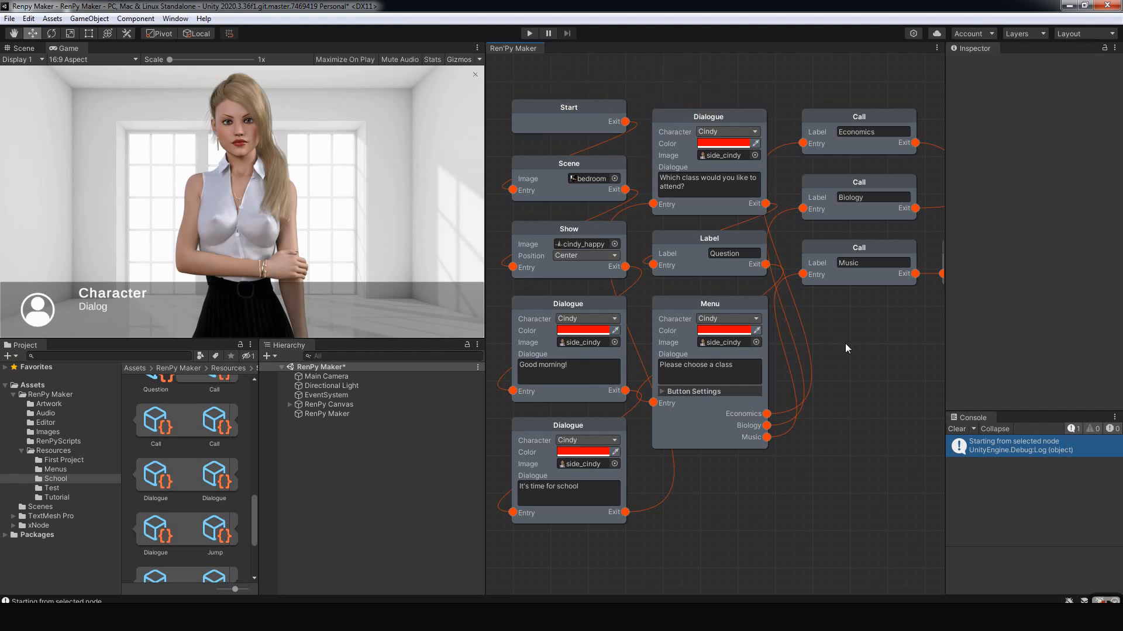
{"action": "middle_click_drag", "start_coordinate": [846, 344], "coordinate": [874, 339]}
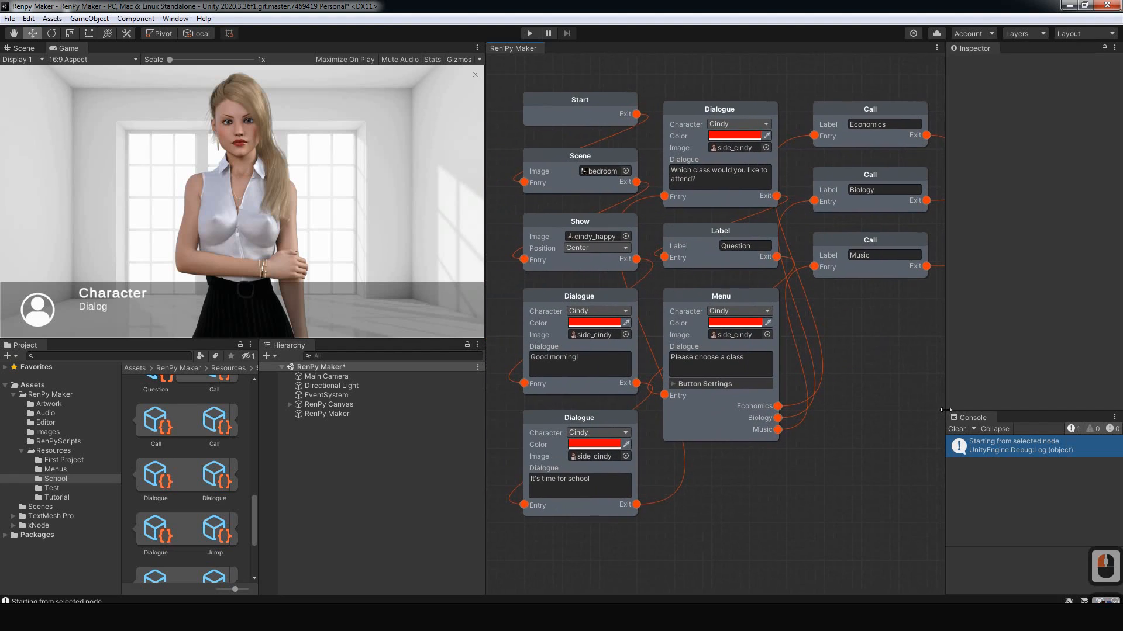
{"action": "left_click", "coordinate": [957, 429]}
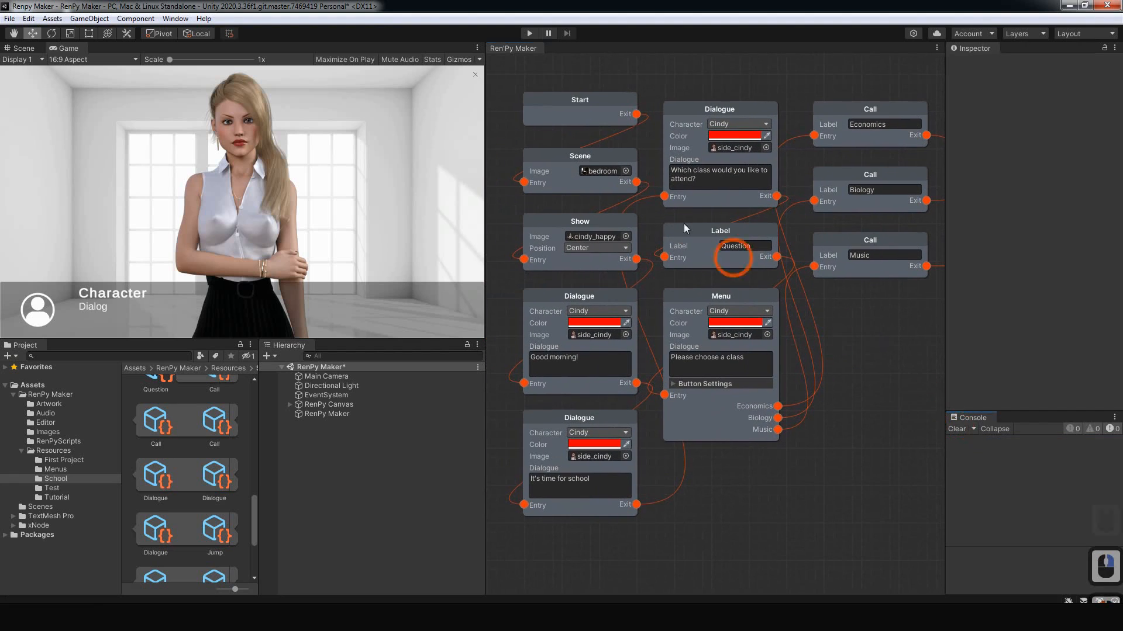
Step: Run the game from the beginning, choose the Music class, return to the class menu, and stop play mode
{"action": "left_click", "coordinate": [532, 33]}
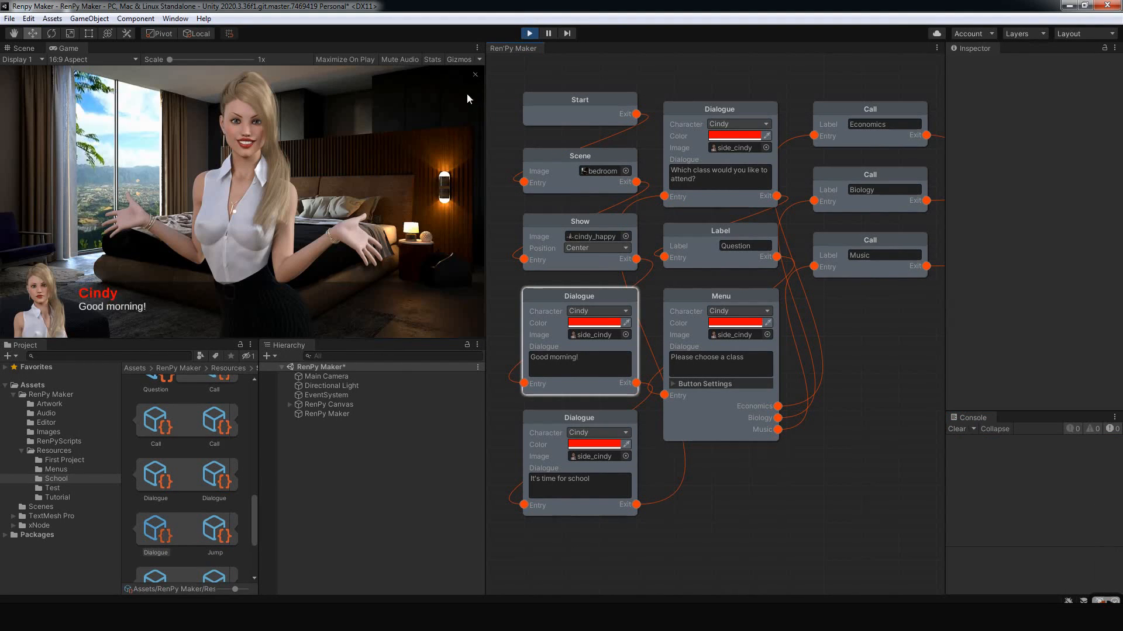
{"action": "left_click", "coordinate": [402, 203]}
{"action": "left_click", "coordinate": [394, 223]}
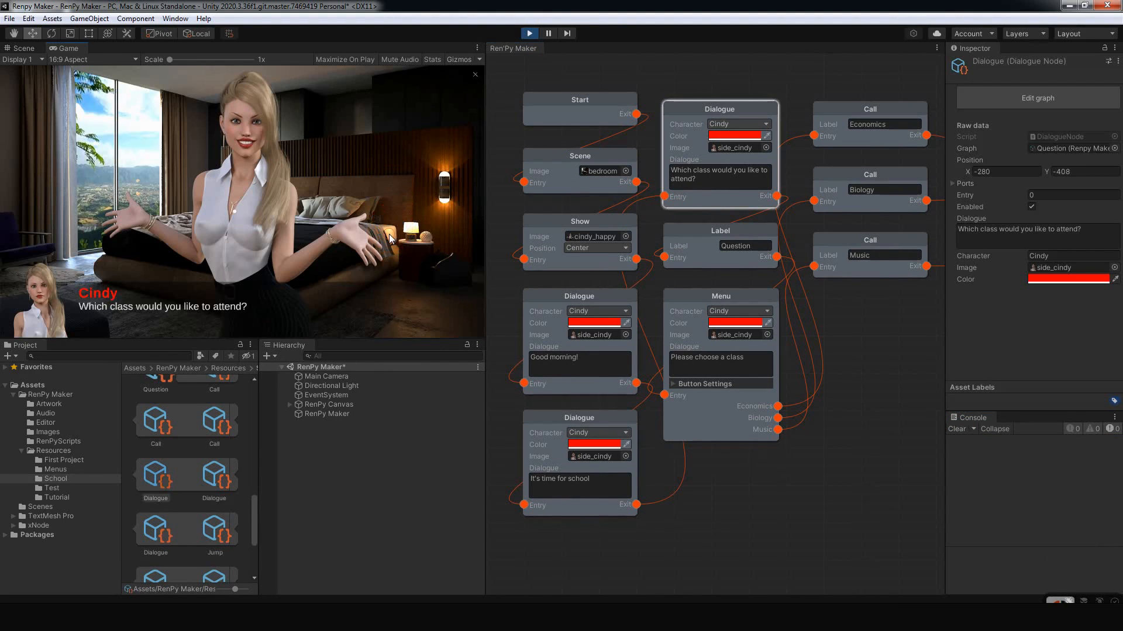
{"action": "left_click", "coordinate": [430, 161]}
{"action": "left_click", "coordinate": [403, 131]}
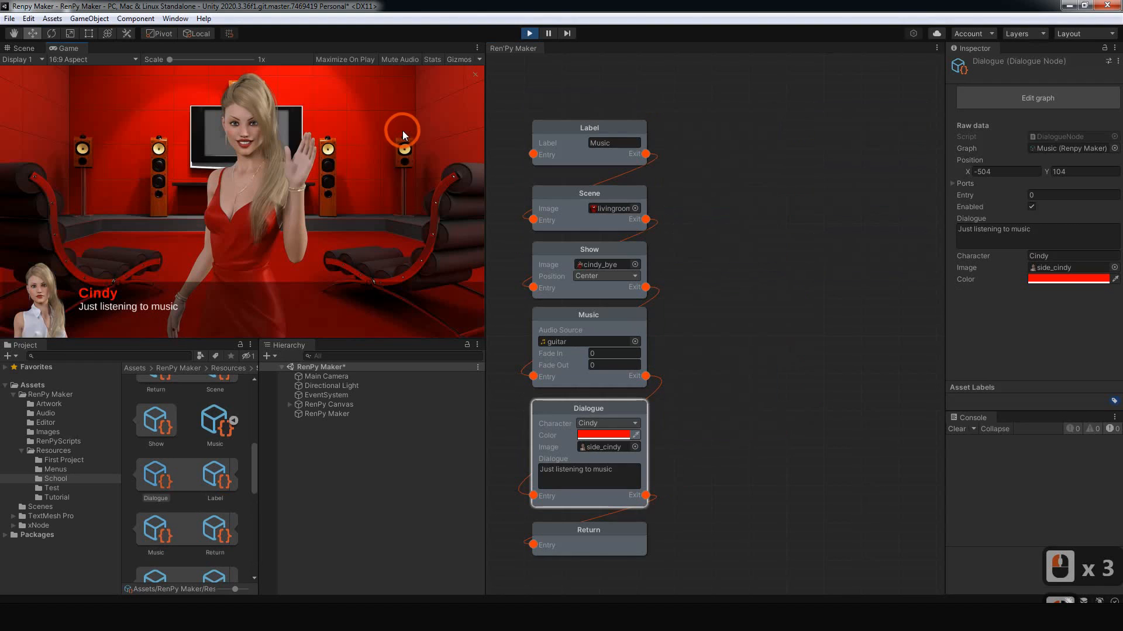
{"action": "left_click", "coordinate": [399, 211]}
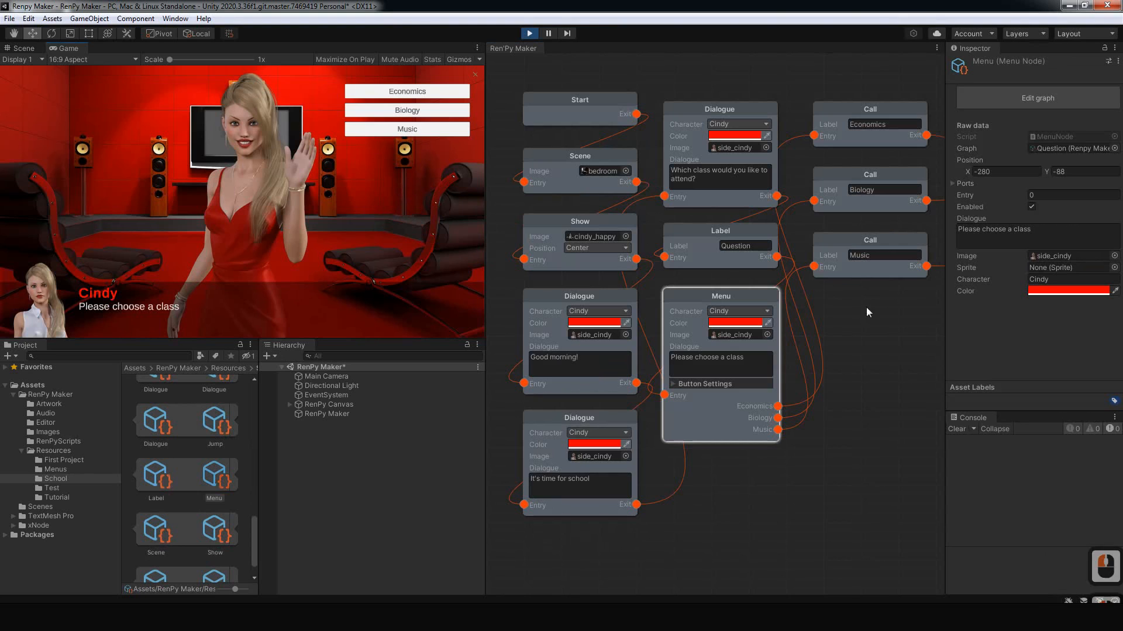
{"action": "middle_click_drag", "start_coordinate": [912, 320], "coordinate": [791, 333]}
{"action": "right_click_drag", "start_coordinate": [791, 331], "coordinate": [912, 310]}
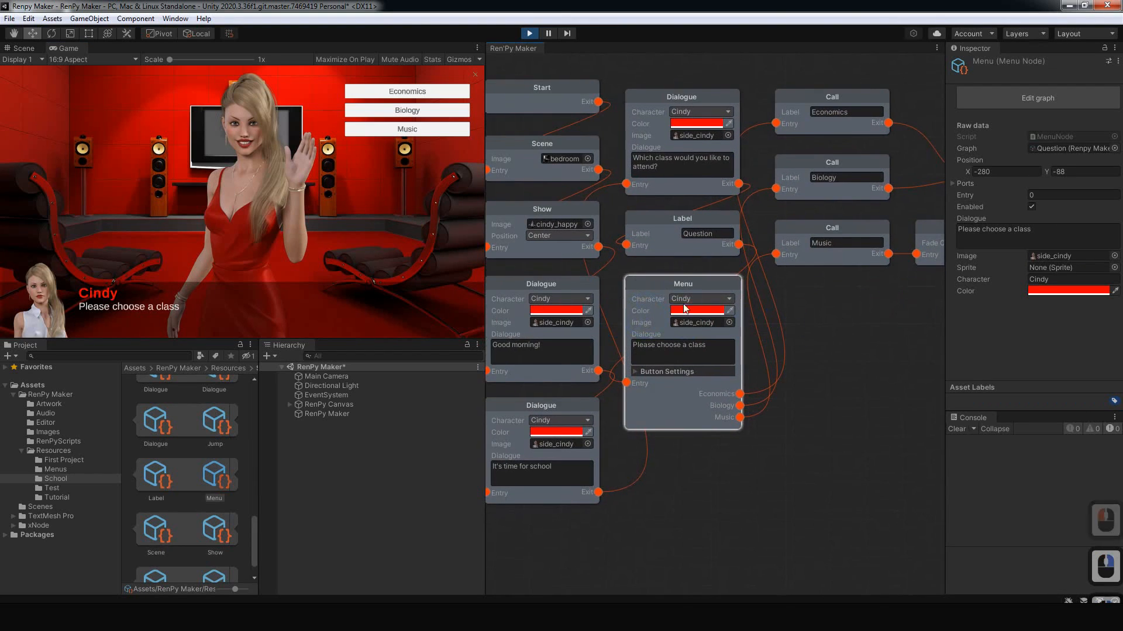
{"action": "left_click", "coordinate": [530, 33]}
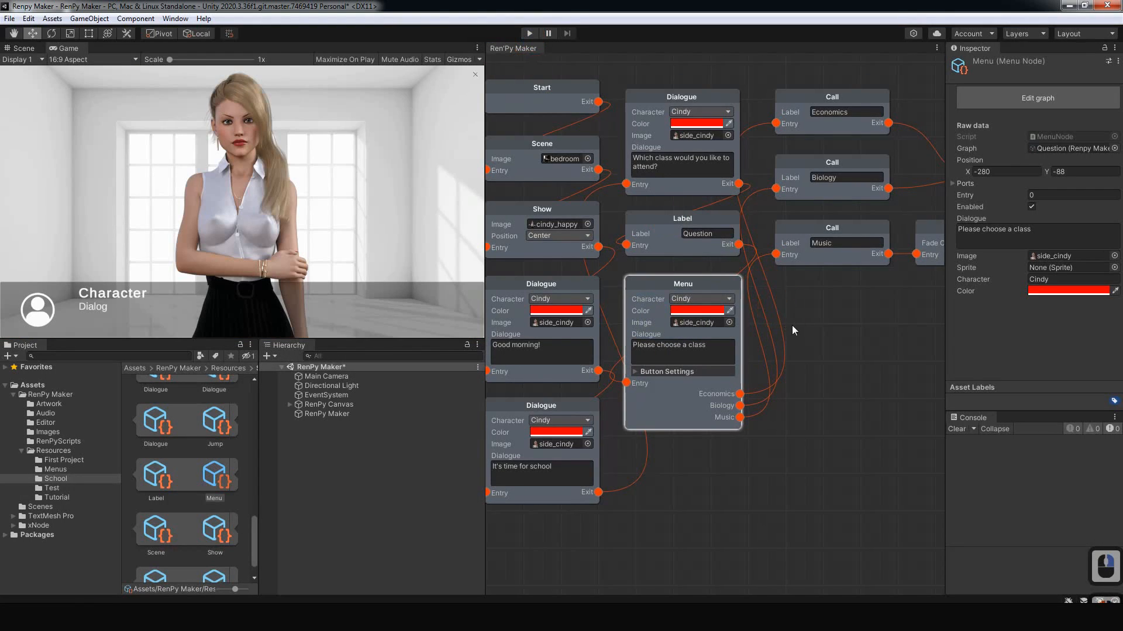
Step: Make the Ren'Py script from the graph and save it over script.rpy in the RenPyScripts folder
{"action": "right_click_drag", "start_coordinate": [792, 325], "coordinate": [849, 332]}
{"action": "left_click", "coordinate": [850, 332]}
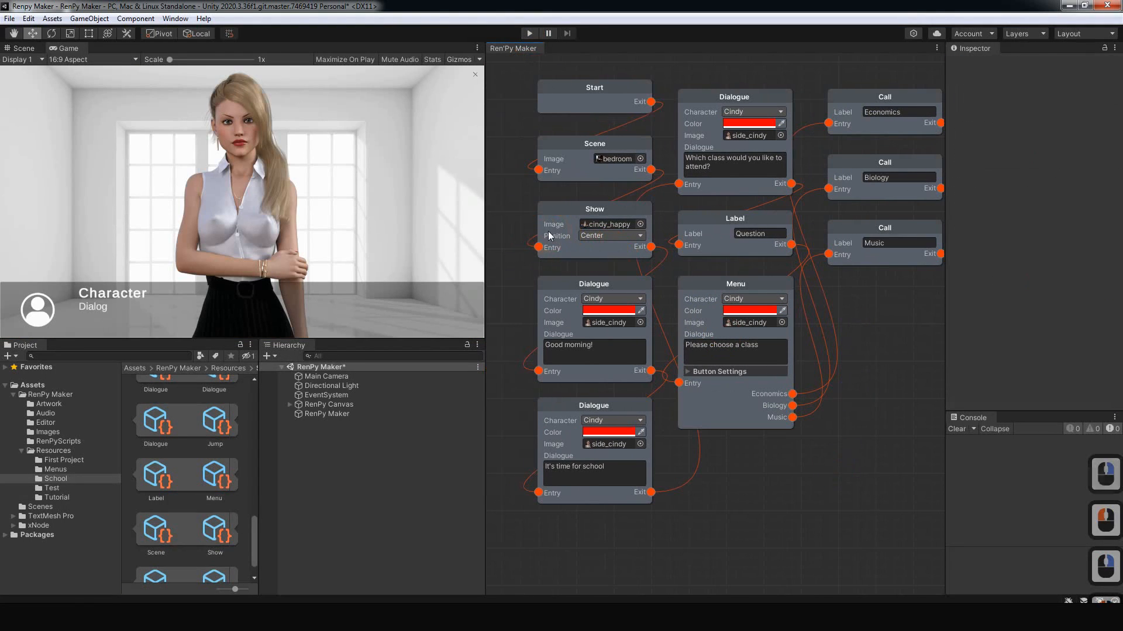
{"action": "mouse_move", "coordinate": [851, 306]}
{"action": "right_mouse_down"}
{"action": "mouse_move", "coordinate": [790, 283]}
{"action": "mouse_move", "coordinate": [833, 299]}
{"action": "right_mouse_up"}
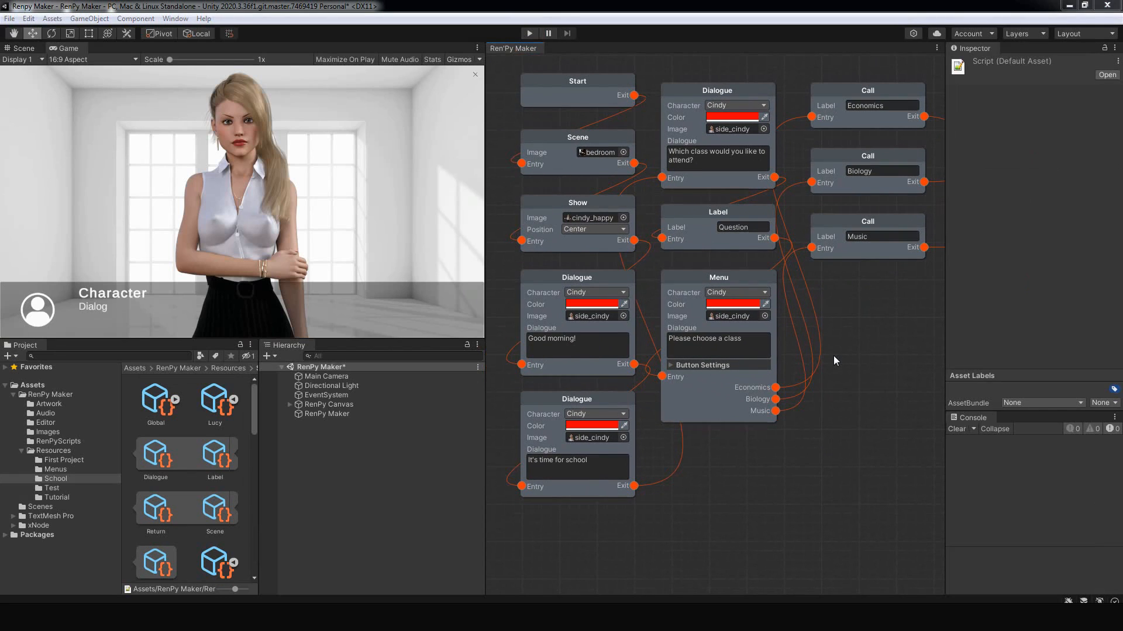
{"action": "right_click", "coordinate": [834, 356]}
{"action": "left_click", "coordinate": [877, 413]}
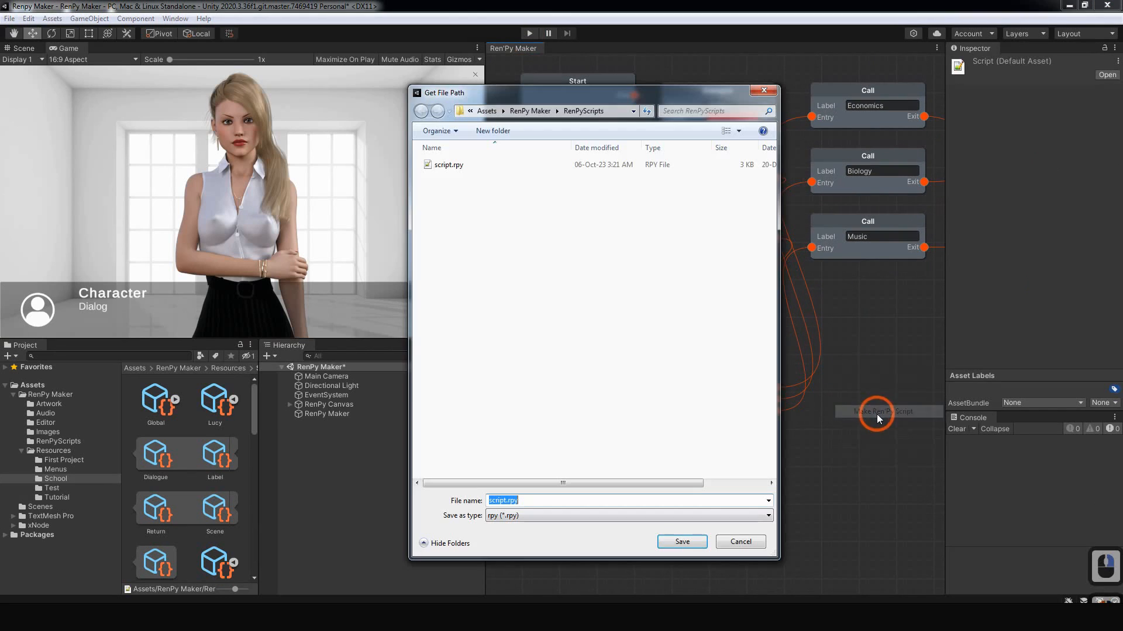
{"action": "double_click", "coordinate": [448, 165]}
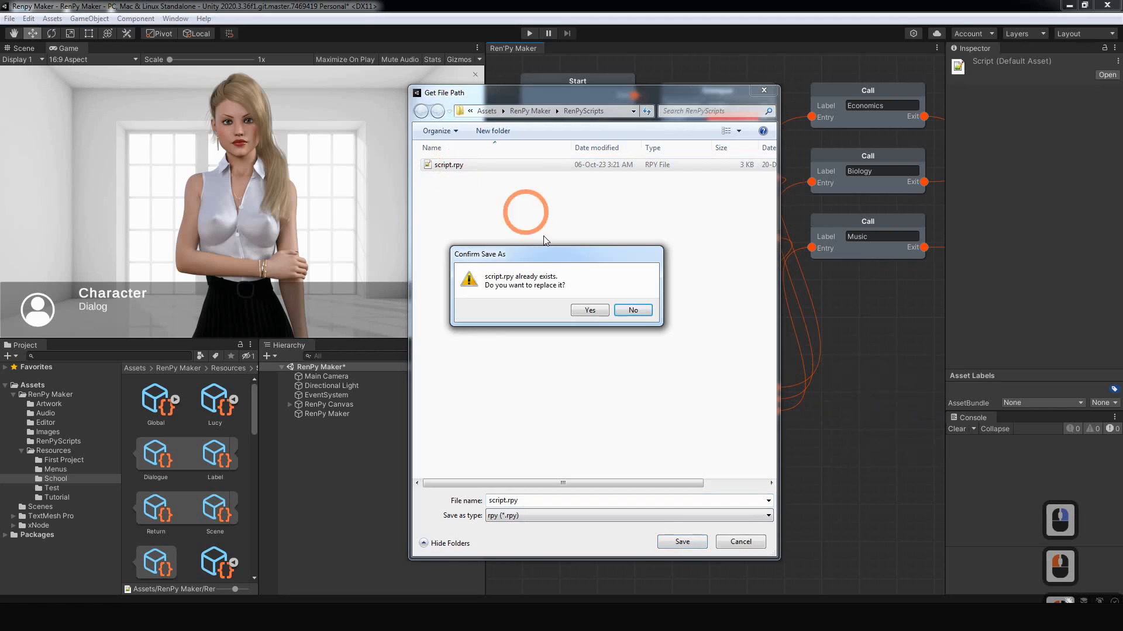
{"action": "left_click", "coordinate": [590, 310]}
{"action": "left_click", "coordinate": [395, 390]}
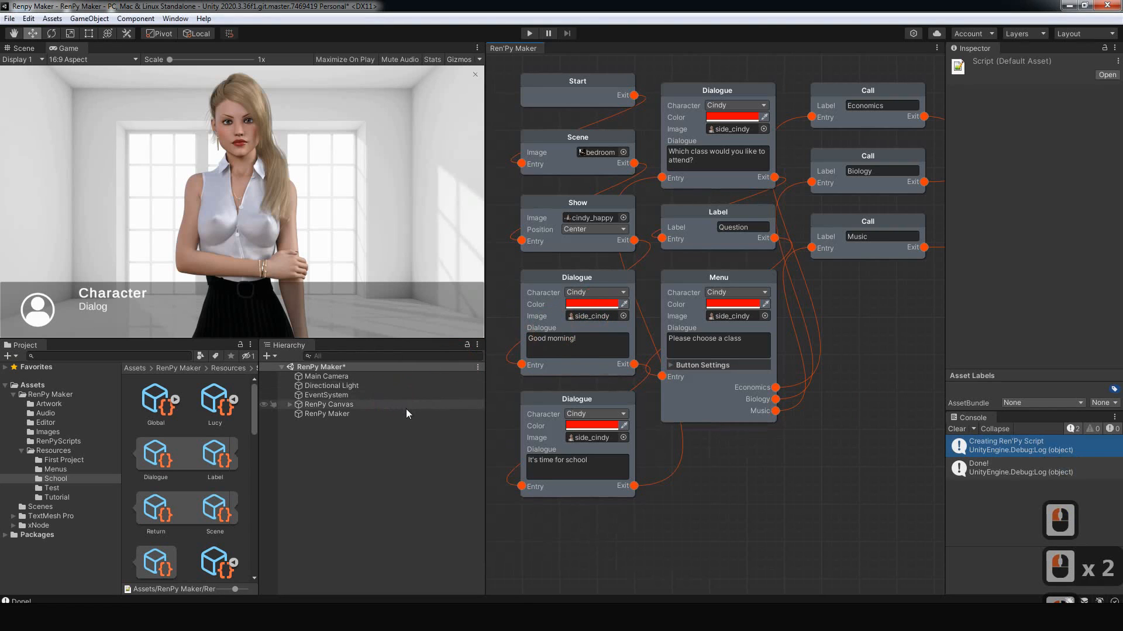
Step: Locate the script file from the RenPyScripts folder in Explorer and open script.rpy in Notepad
{"action": "left_click", "coordinate": [54, 442]}
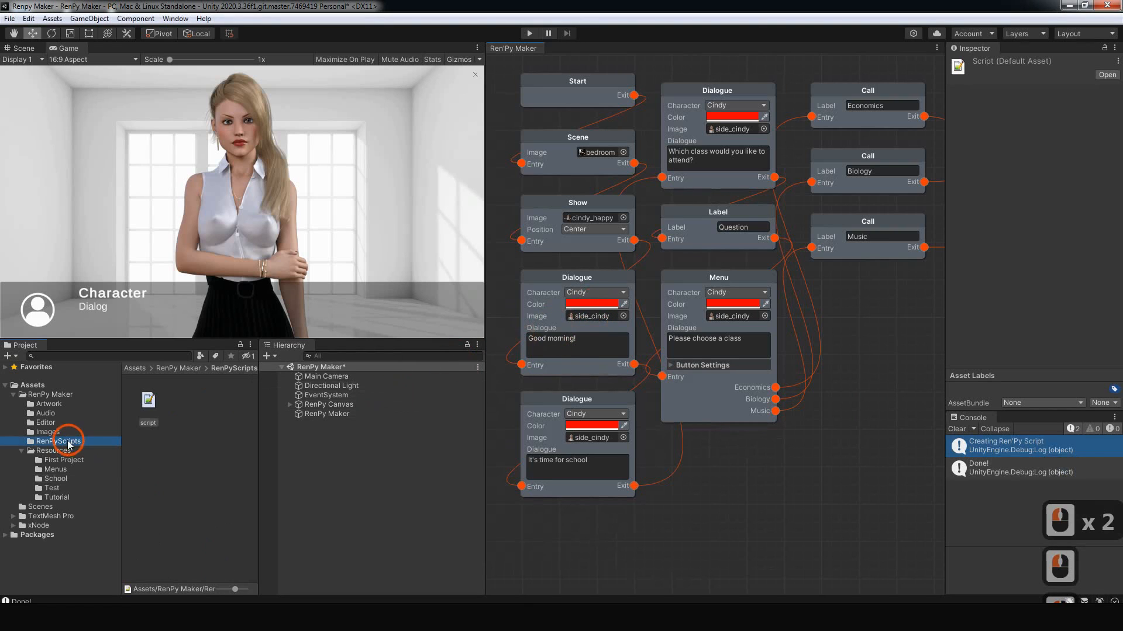
{"action": "left_click", "coordinate": [147, 401]}
{"action": "right_click", "coordinate": [147, 402]}
{"action": "left_click", "coordinate": [185, 103]}
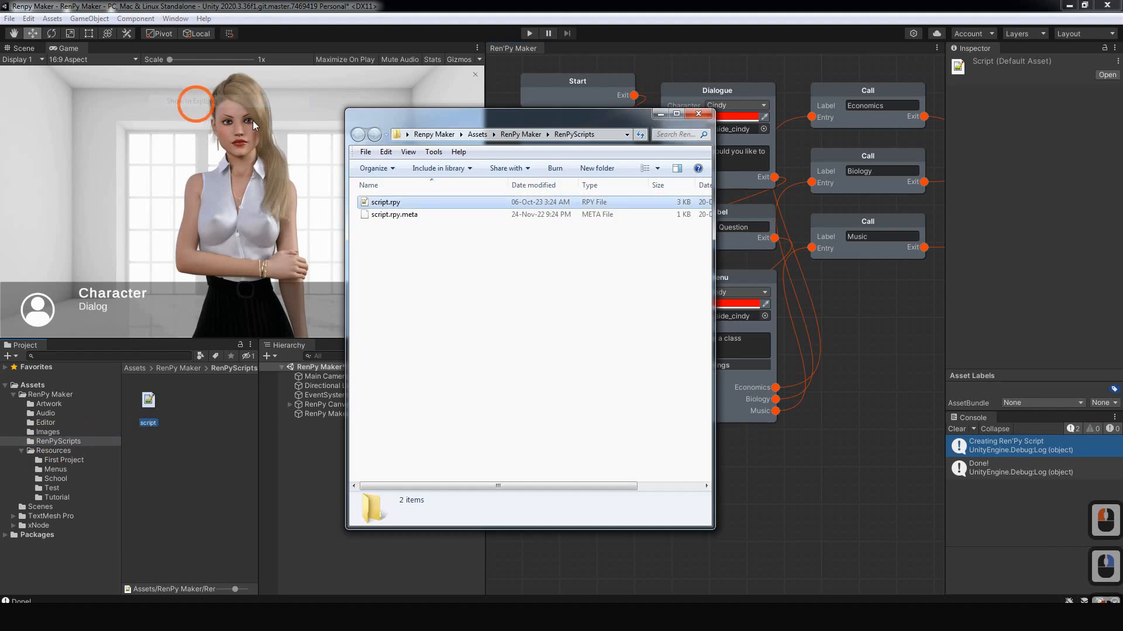
{"action": "right_click", "coordinate": [387, 201]}
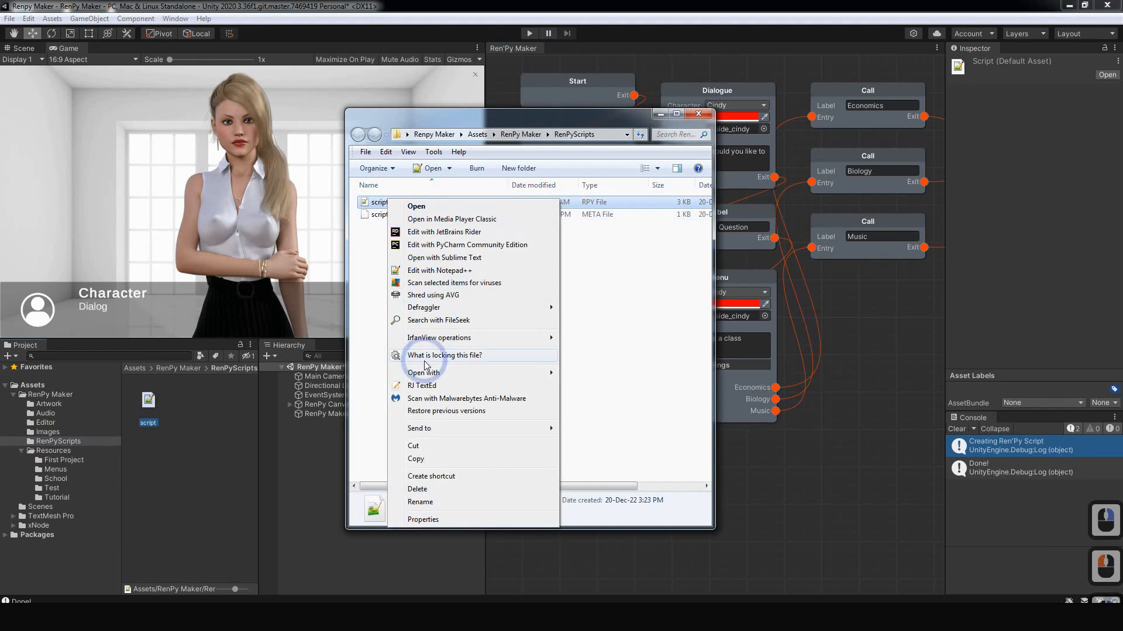
{"action": "mouse_move", "coordinate": [423, 375]}
{"action": "left_click", "coordinate": [573, 384]}
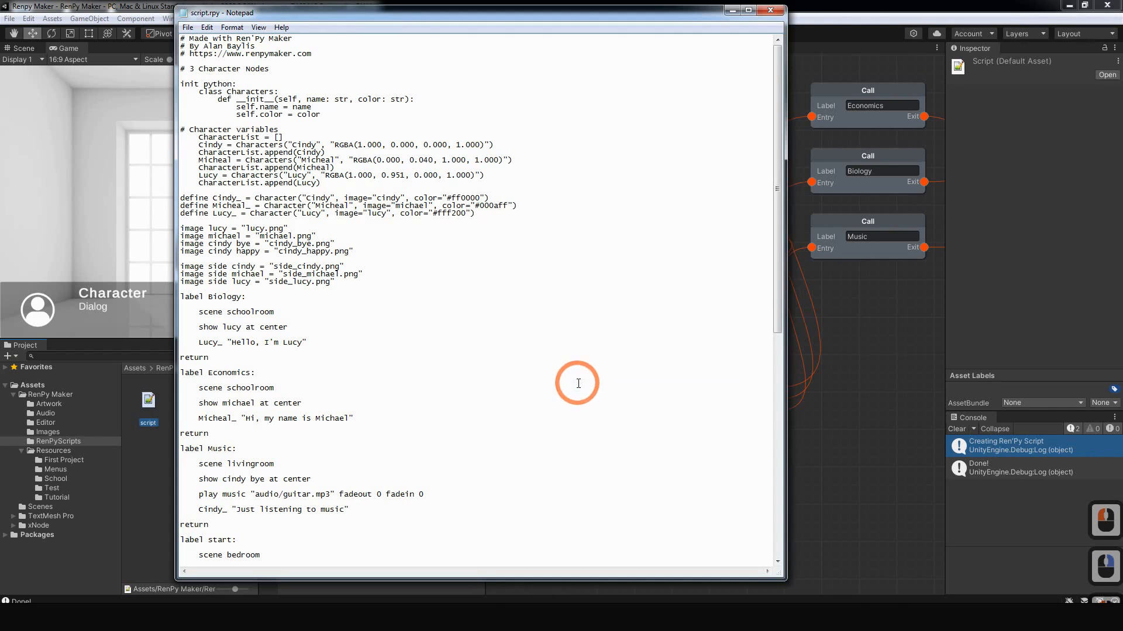
{"action": "left_click_drag", "start_coordinate": [483, 16], "coordinate": [554, 45]}
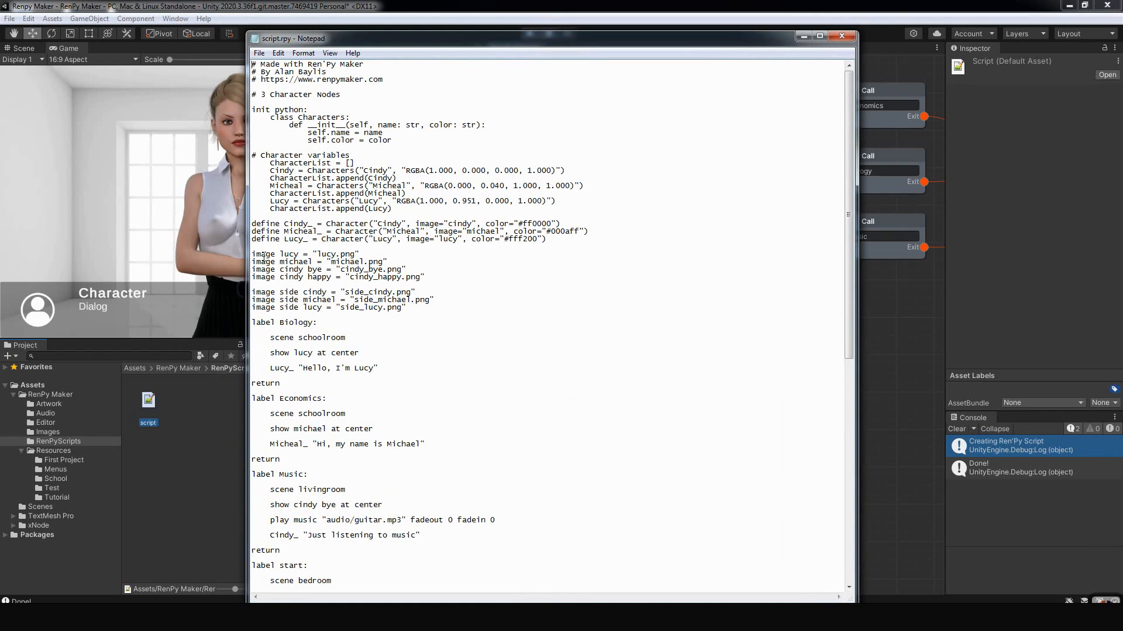
Step: Examine the class labels, the start section, and the menu with its jump and call statements in script.rpy
{"action": "scroll", "coordinate": [352, 295], "scroll_direction": "down", "scroll_amount": 4}
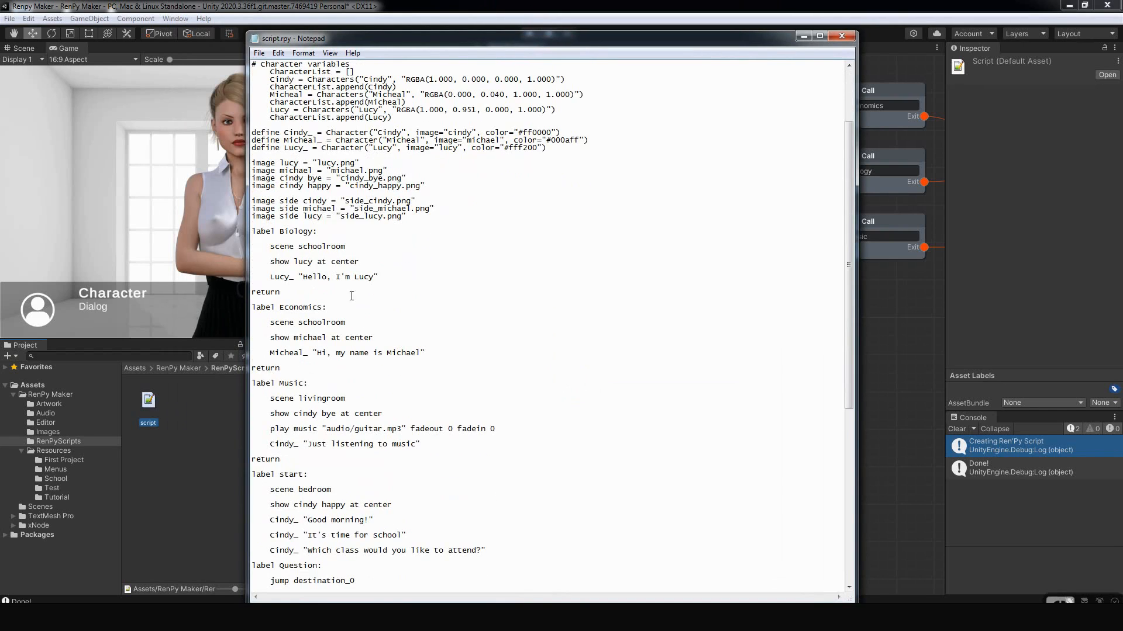
{"action": "scroll", "coordinate": [333, 275], "scroll_direction": "down", "scroll_amount": 3}
{"action": "left_click_drag", "start_coordinate": [254, 167], "coordinate": [381, 326]}
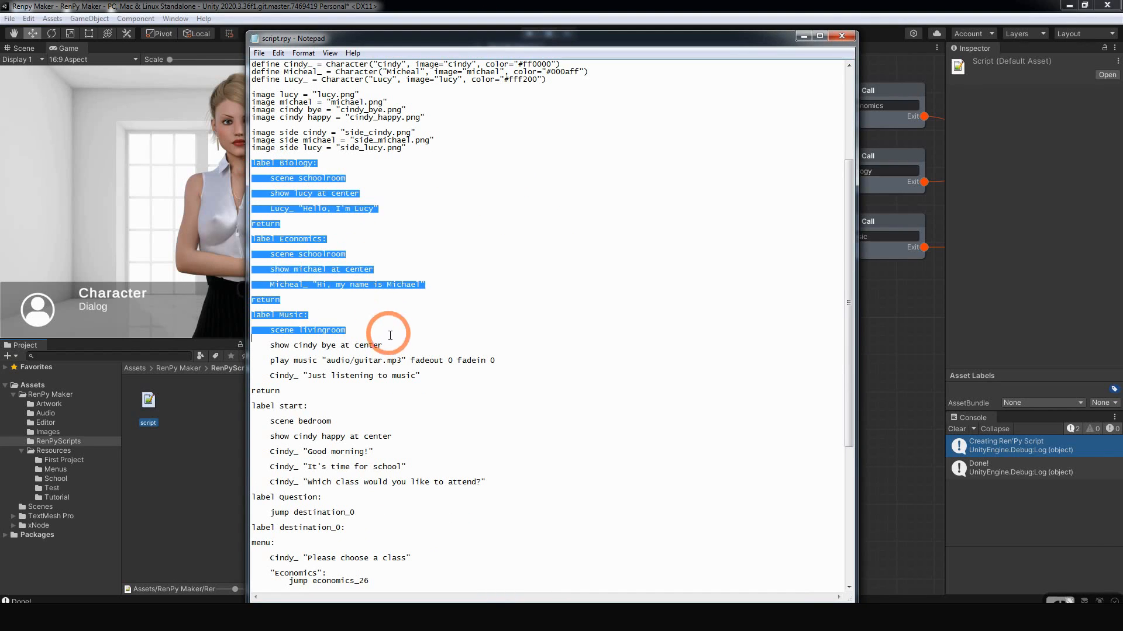
{"action": "left_click", "coordinate": [457, 308]}
{"action": "scroll", "coordinate": [459, 307], "scroll_direction": "down", "scroll_amount": 5}
{"action": "scroll", "coordinate": [459, 307], "scroll_direction": "up", "scroll_amount": 3}
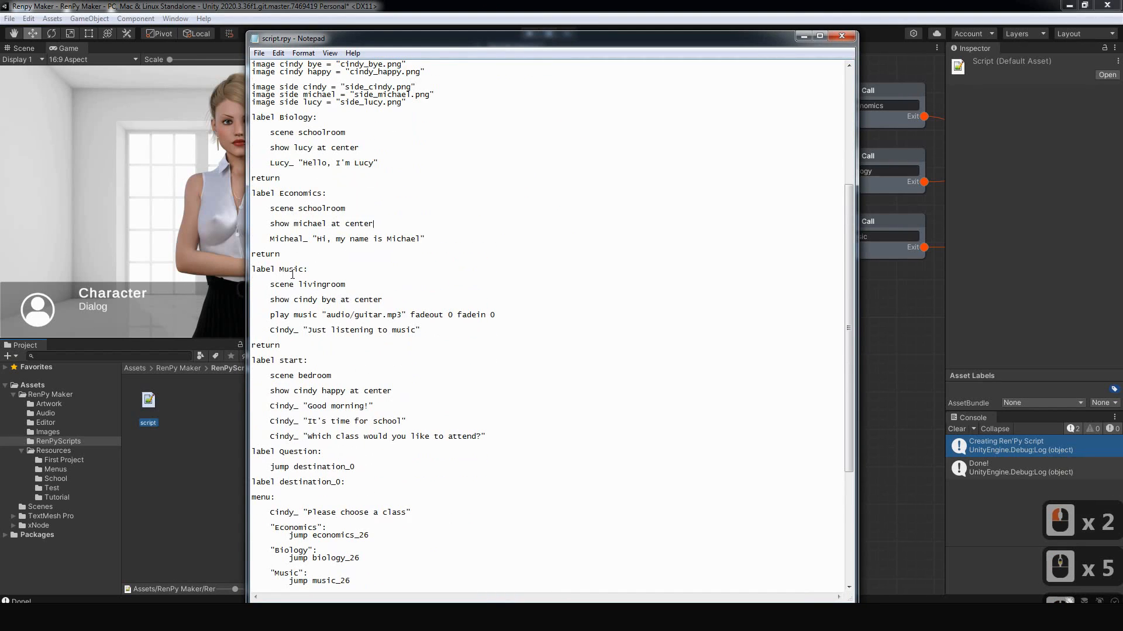
{"action": "scroll", "coordinate": [446, 341], "scroll_direction": "down", "scroll_amount": 4}
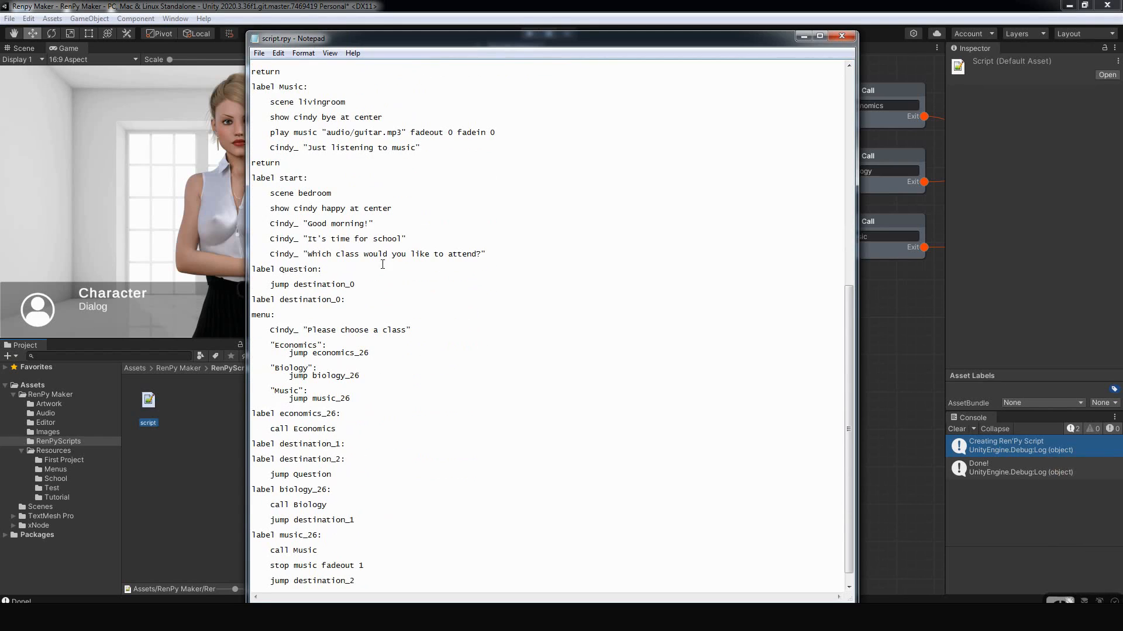
{"action": "scroll", "coordinate": [409, 307], "scroll_direction": "down", "scroll_amount": 1}
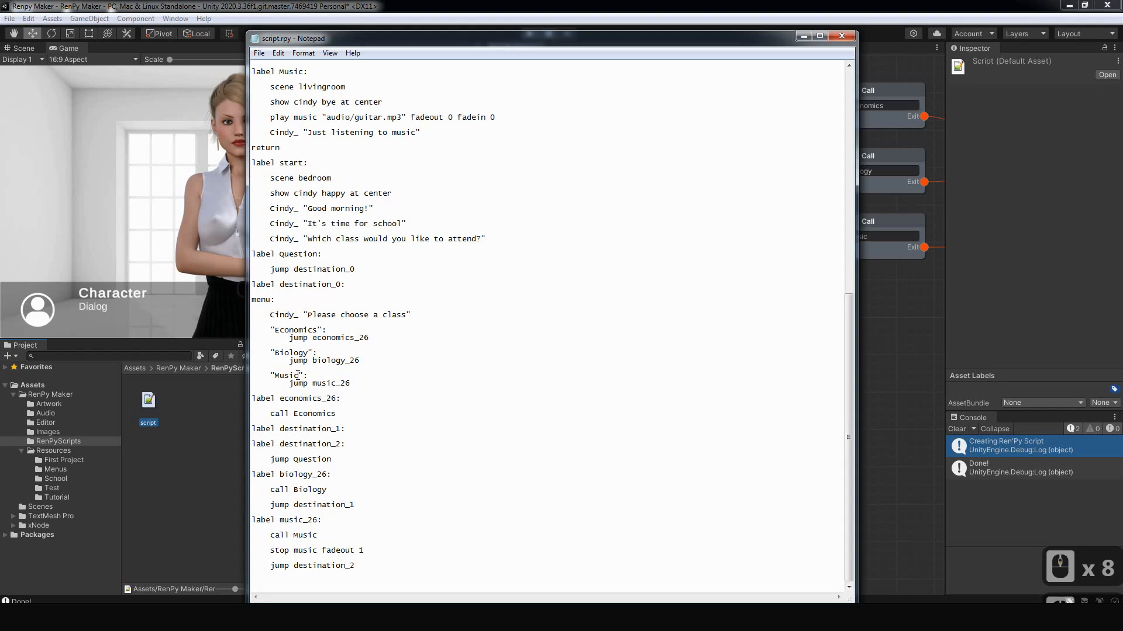
{"action": "scroll", "coordinate": [427, 392], "scroll_direction": "down", "scroll_amount": 3}
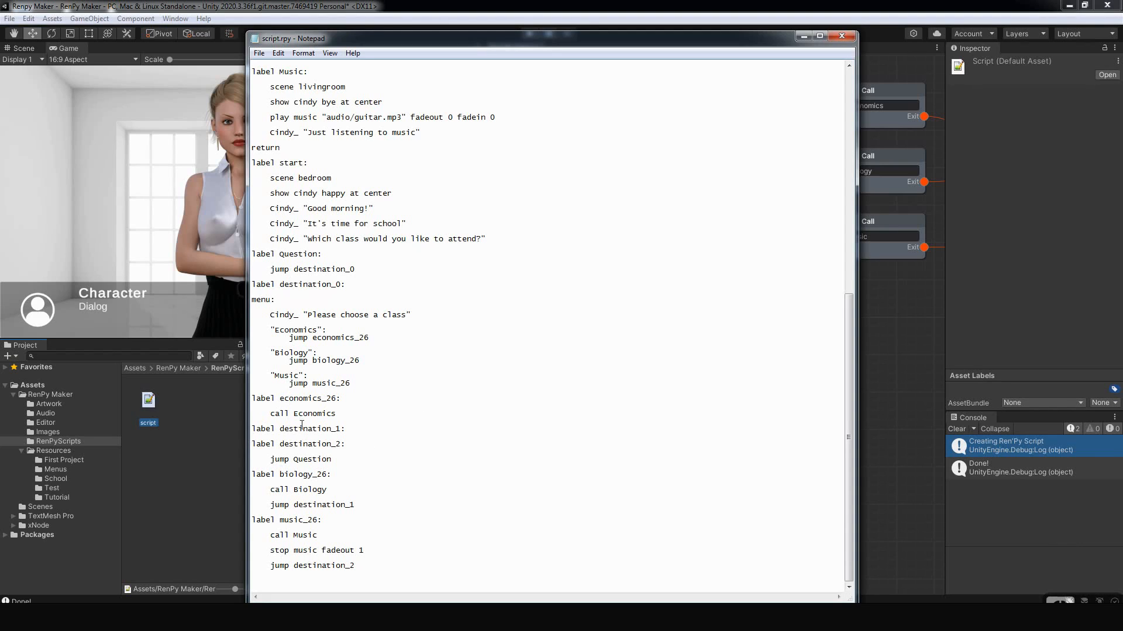
Step: Review the whole generated script again, from the character definitions through the class labels and menu
{"action": "scroll", "coordinate": [449, 384], "scroll_direction": "up", "scroll_amount": 15}
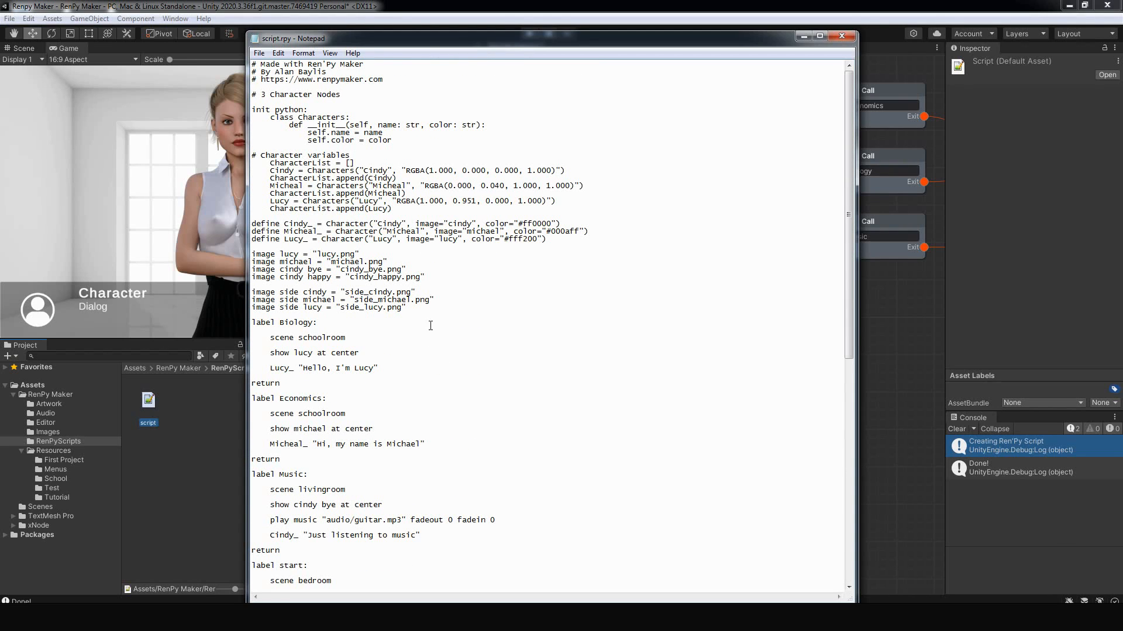
{"action": "scroll", "coordinate": [430, 326], "scroll_direction": "down", "scroll_amount": 10}
{"action": "scroll", "coordinate": [427, 314], "scroll_direction": "down", "scroll_amount": 1}
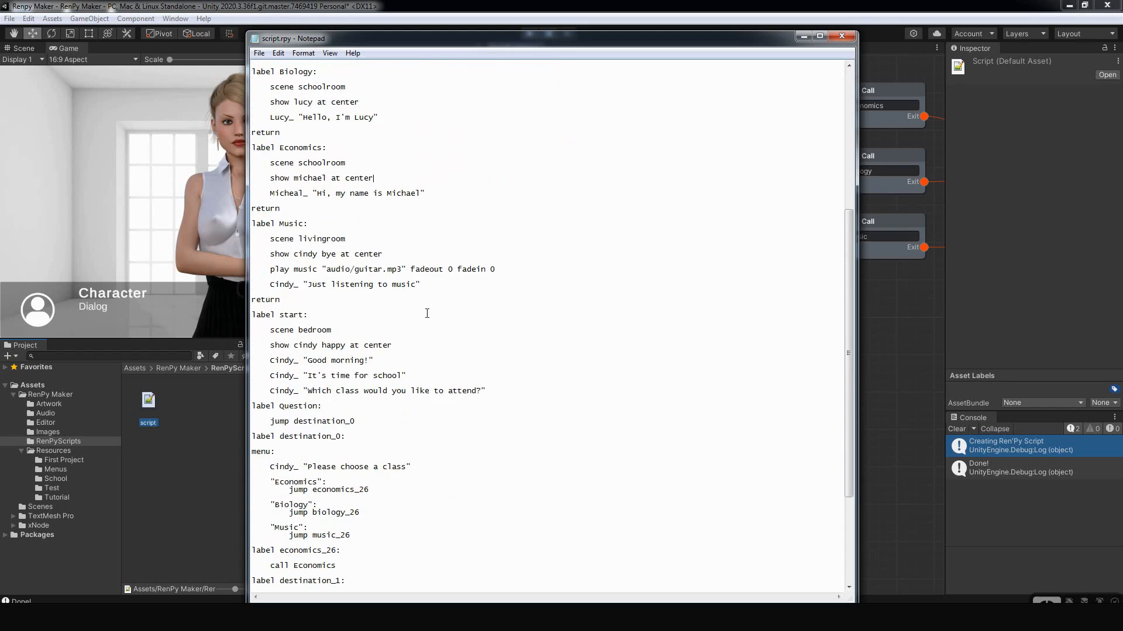
{"action": "scroll", "coordinate": [426, 313], "scroll_direction": "up", "scroll_amount": 11}
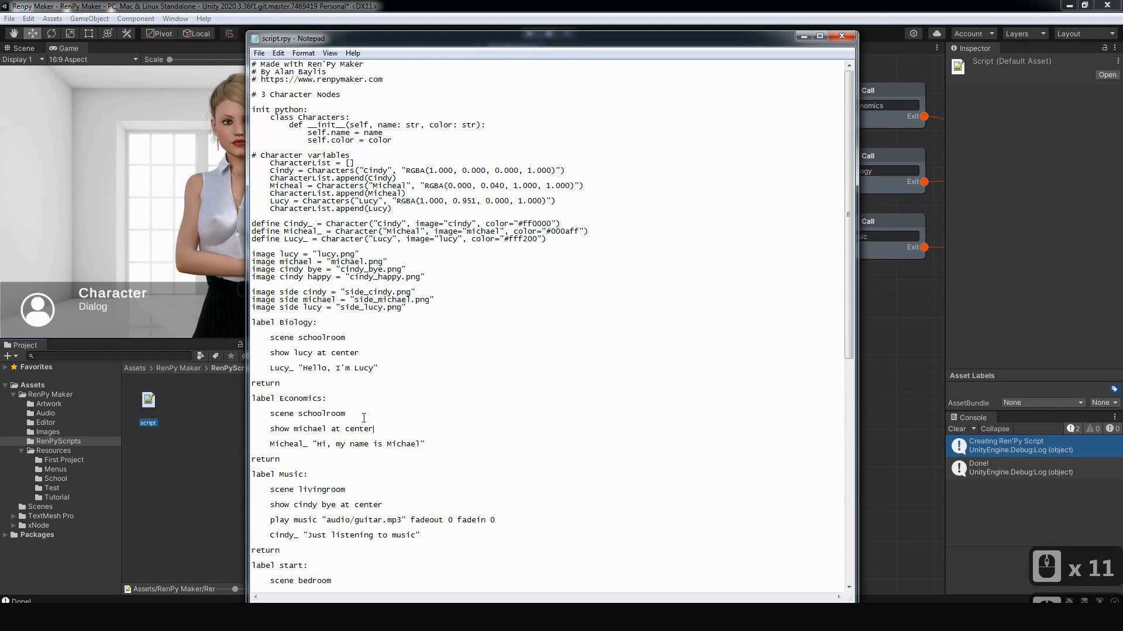
{"action": "scroll", "coordinate": [364, 418], "scroll_direction": "down", "scroll_amount": 16}
{"action": "scroll", "coordinate": [395, 388], "scroll_direction": "up", "scroll_amount": 11}
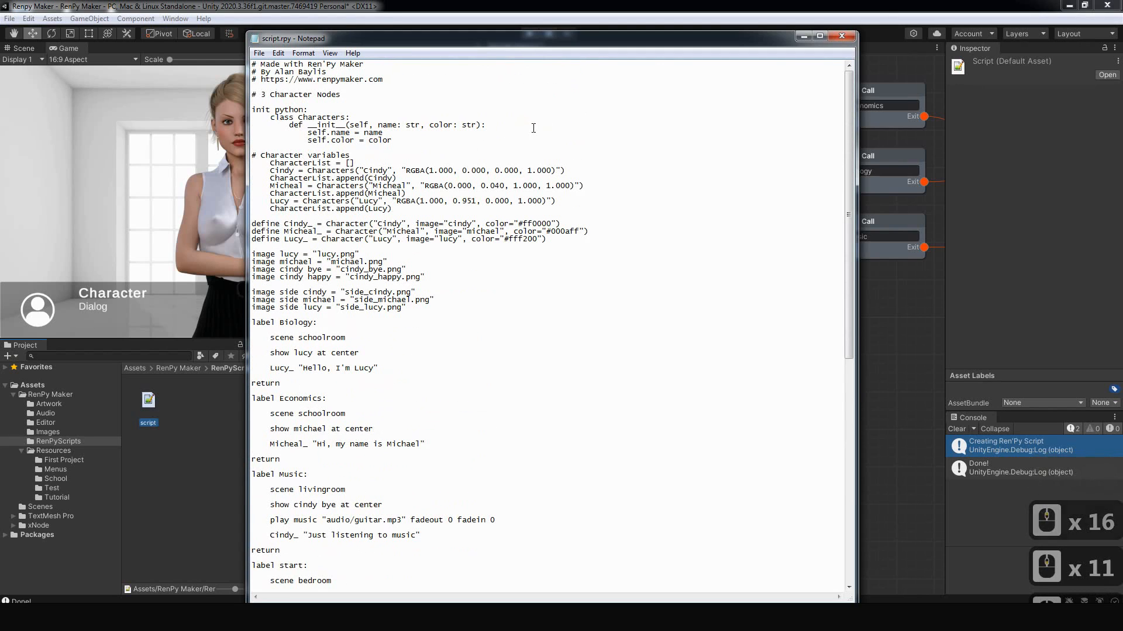
Step: Close the script in Notepad, copy script.rpy from the RenPyScripts folder, and close that Explorer window
{"action": "left_click", "coordinate": [839, 38]}
{"action": "right_click", "coordinate": [383, 202]}
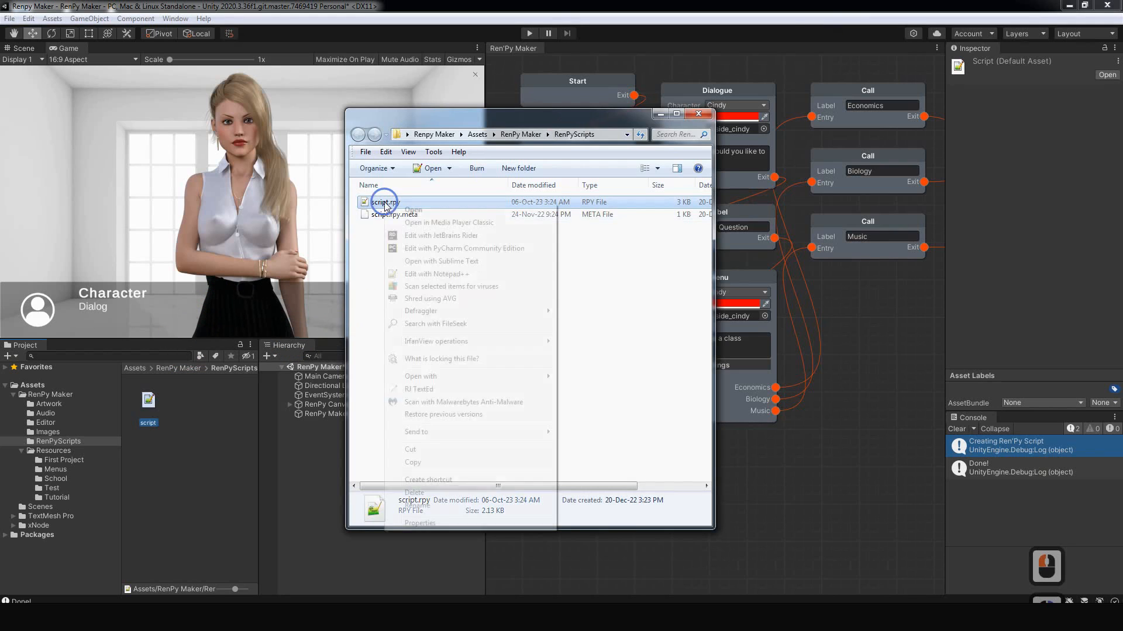
{"action": "left_click", "coordinate": [410, 460]}
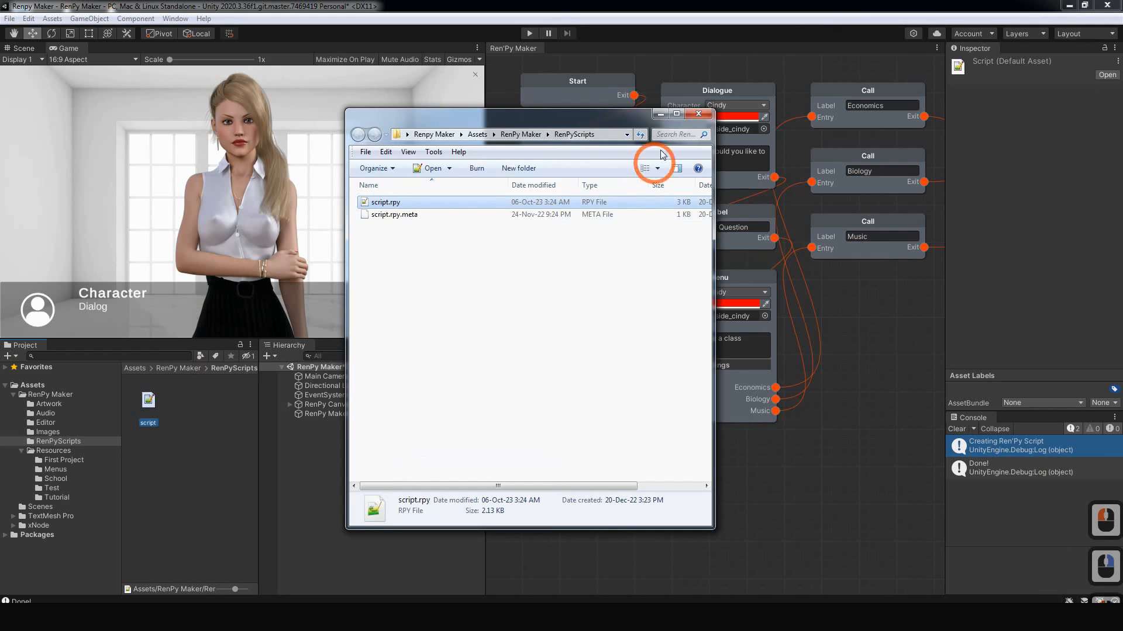
{"action": "left_click", "coordinate": [697, 113]}
Step: Switch to the Ren'Py Launcher and create a new English-language project named School
{"action": "left_click", "coordinate": [668, 621]}
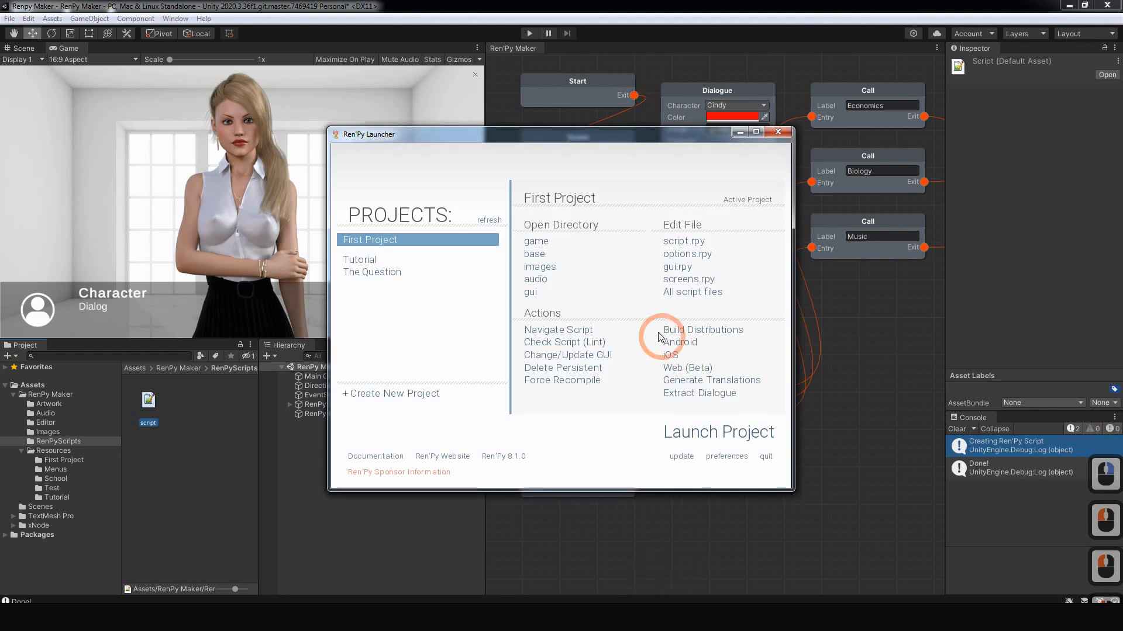
{"action": "left_click", "coordinate": [395, 395]}
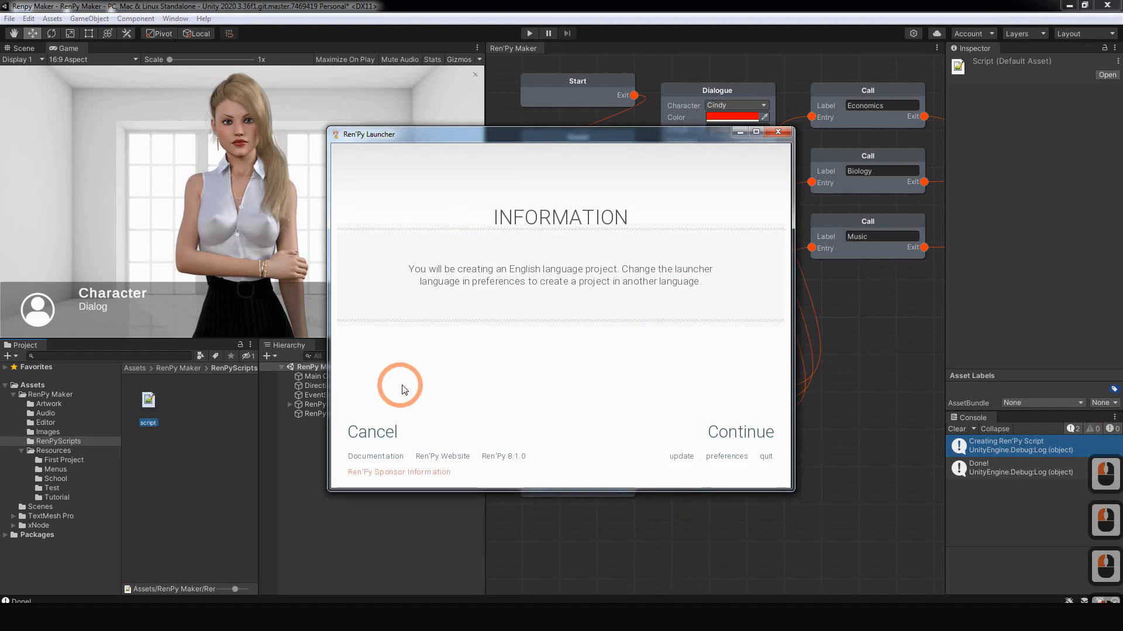
{"action": "left_click", "coordinate": [746, 432]}
{"action": "left_click", "coordinate": [595, 304]}
{"action": "type", "text": "S"}
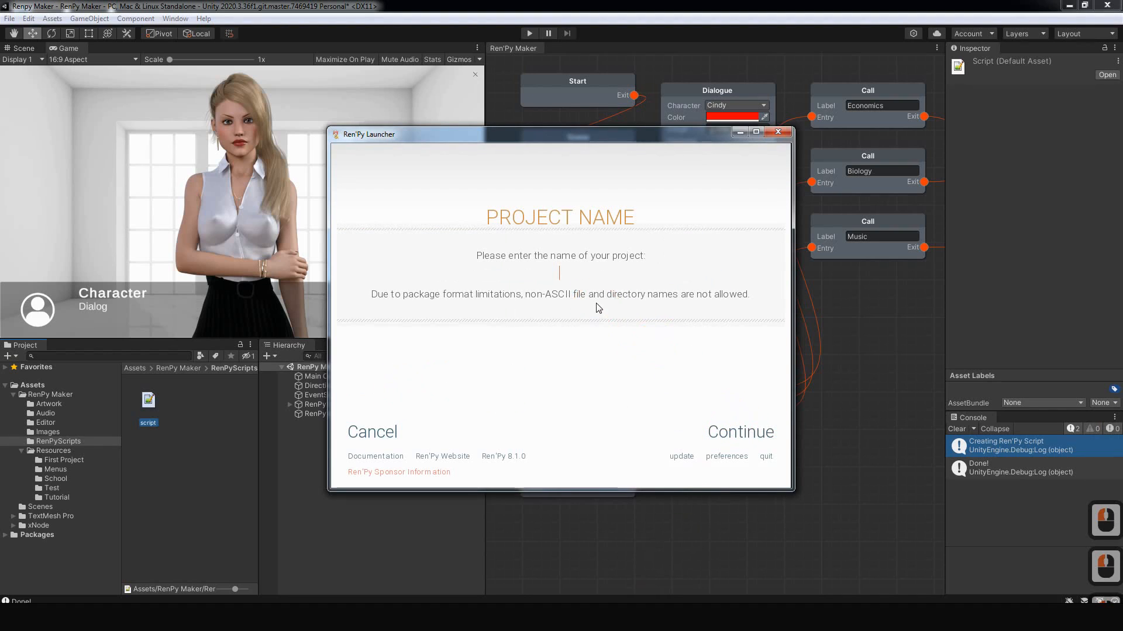
{"action": "type", "text": "chool"}
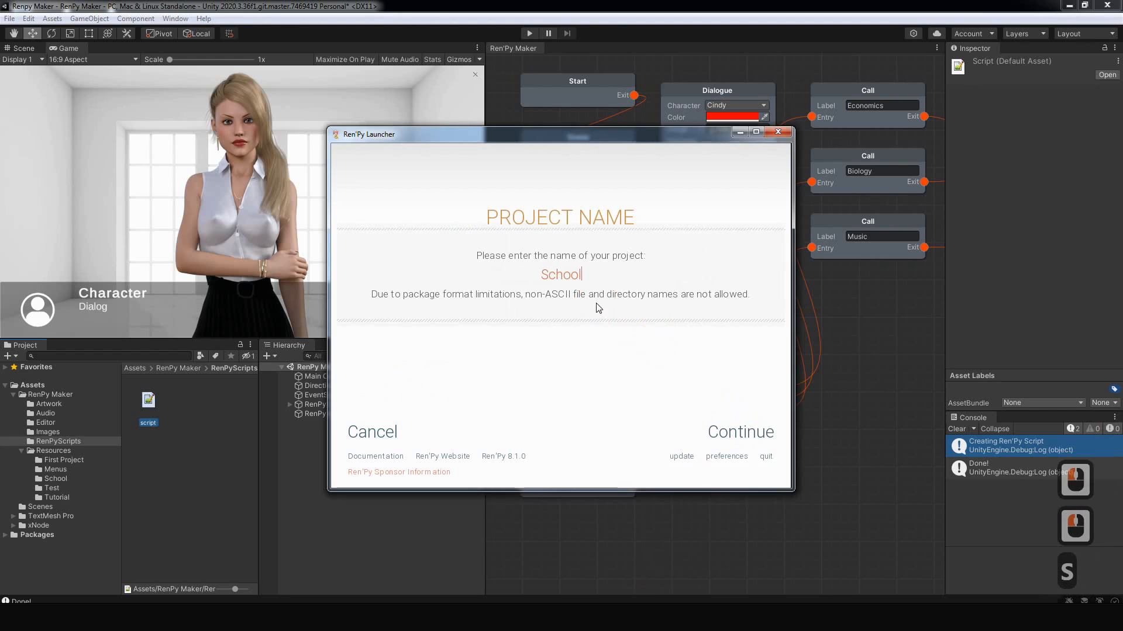
{"action": "key", "text": "Return"}
Step: Accept the default resolution and generate the School project with the red accent on the dark background colour scheme
{"action": "left_click", "coordinate": [719, 430]}
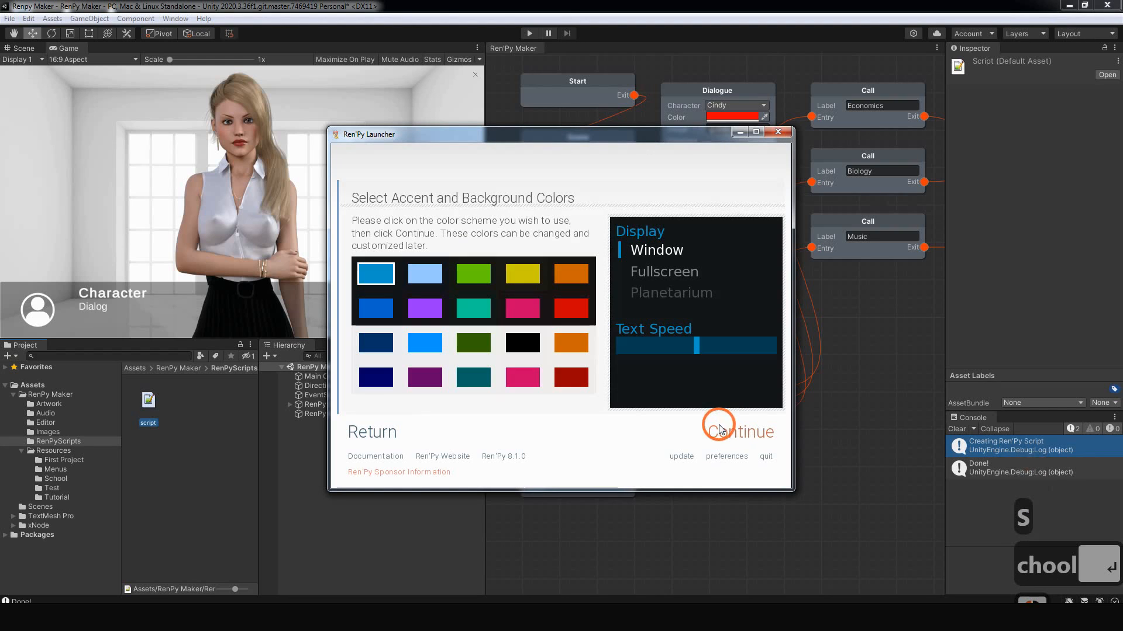
{"action": "left_click", "coordinate": [557, 329]}
{"action": "left_click", "coordinate": [644, 352]}
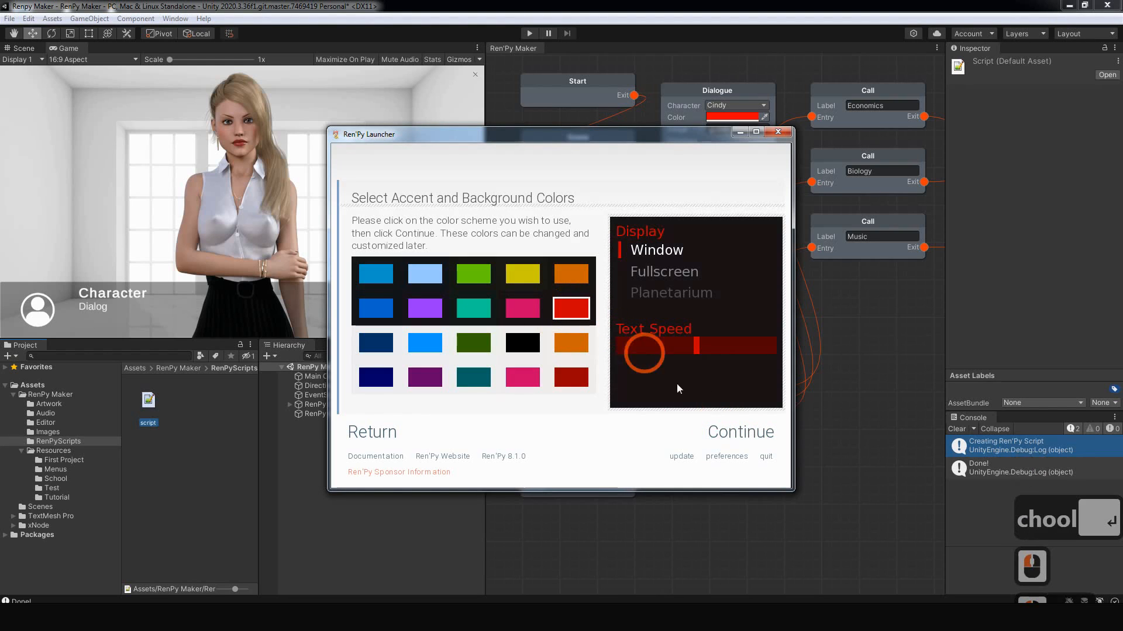
{"action": "left_click", "coordinate": [727, 432]}
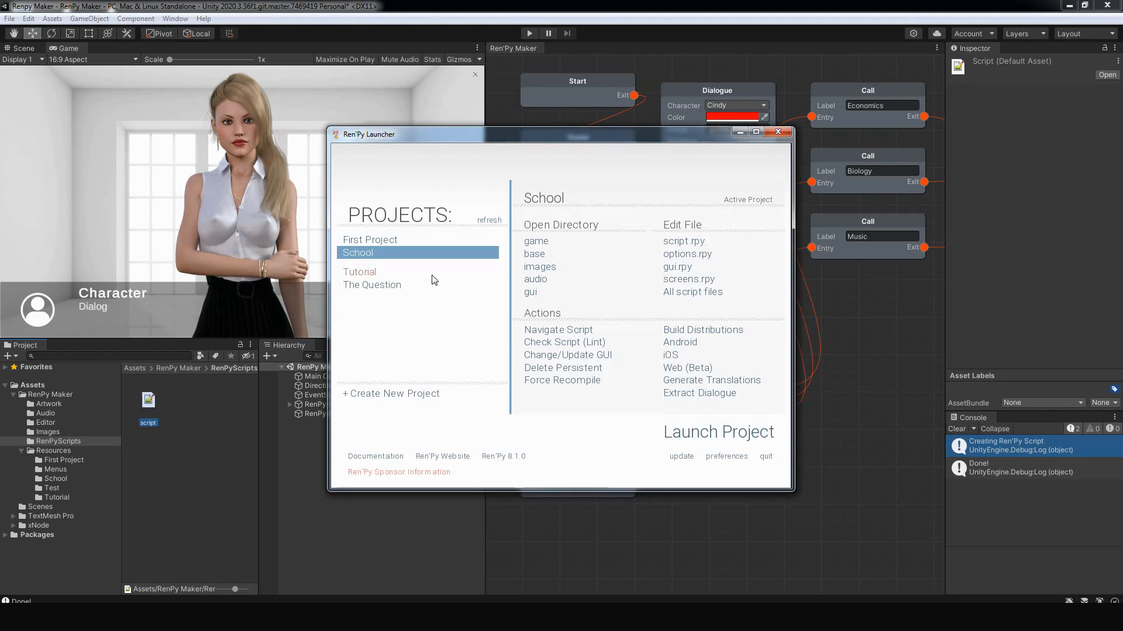
Step: Open the School project's game directory and paste the copied script.rpy there, replacing the existing file
{"action": "left_click", "coordinate": [533, 241]}
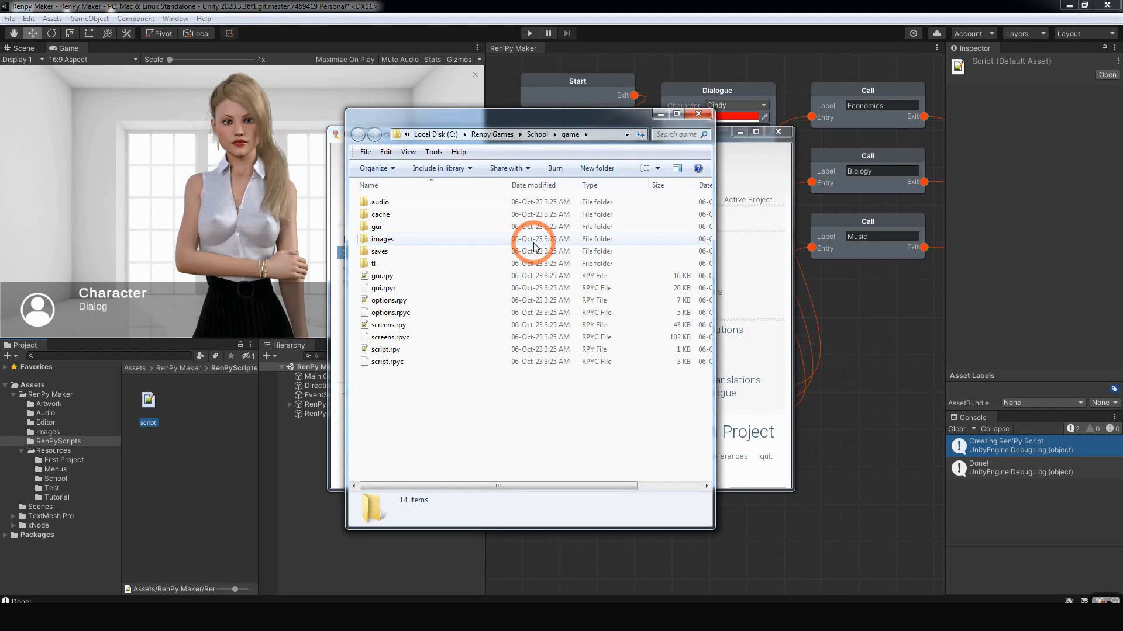
{"action": "right_click", "coordinate": [410, 408]}
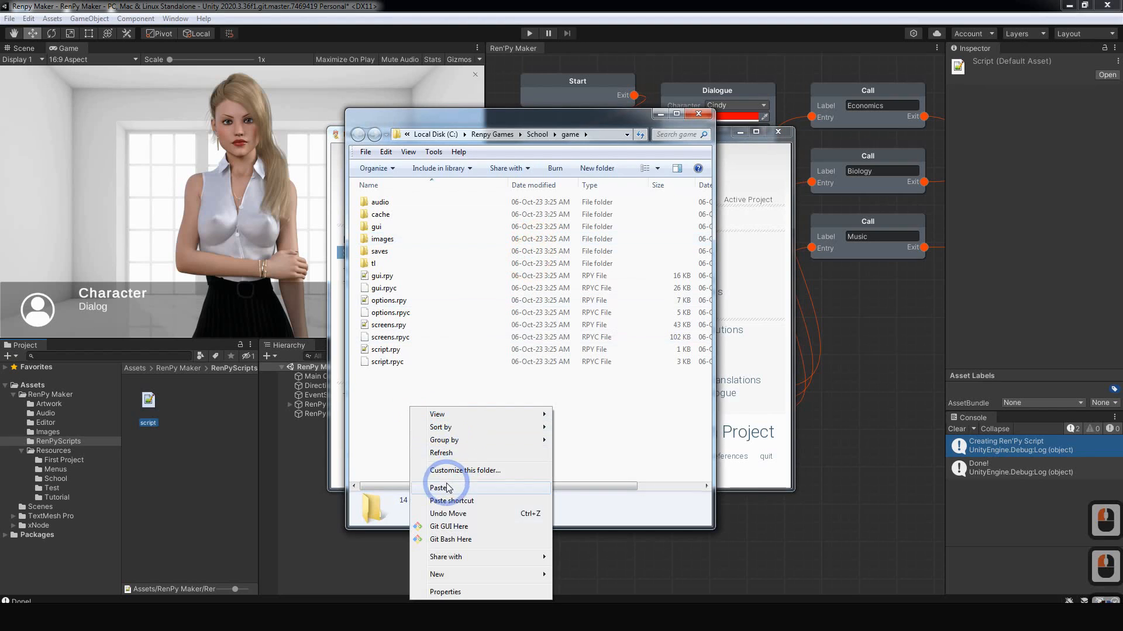
{"action": "left_click", "coordinate": [447, 488]}
{"action": "left_click", "coordinate": [538, 254]}
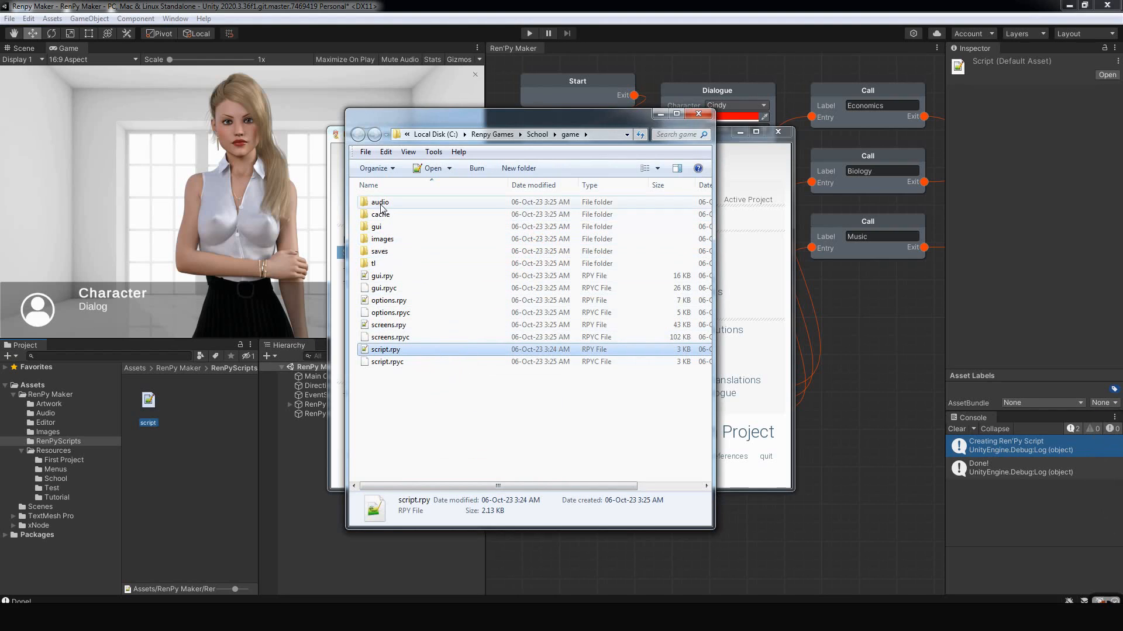
Step: Reveal the Unity project's Images folder in Explorer, open it in a maximized window, and show its contents as large icons
{"action": "left_click", "coordinate": [33, 432]}
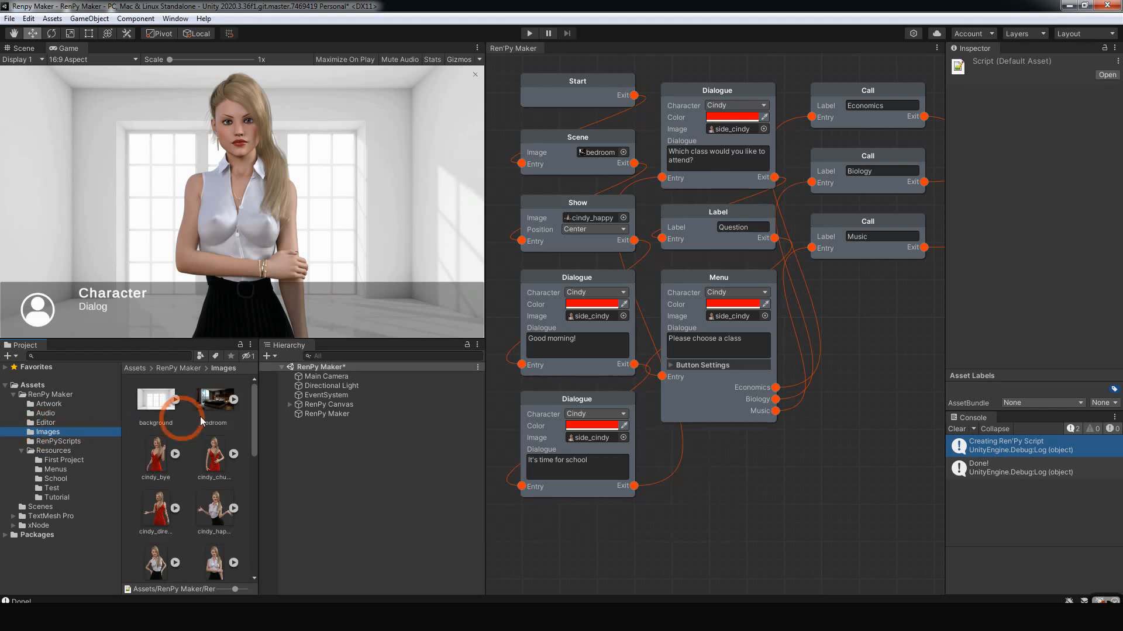
{"action": "right_click", "coordinate": [56, 435]}
{"action": "left_click", "coordinate": [133, 133]}
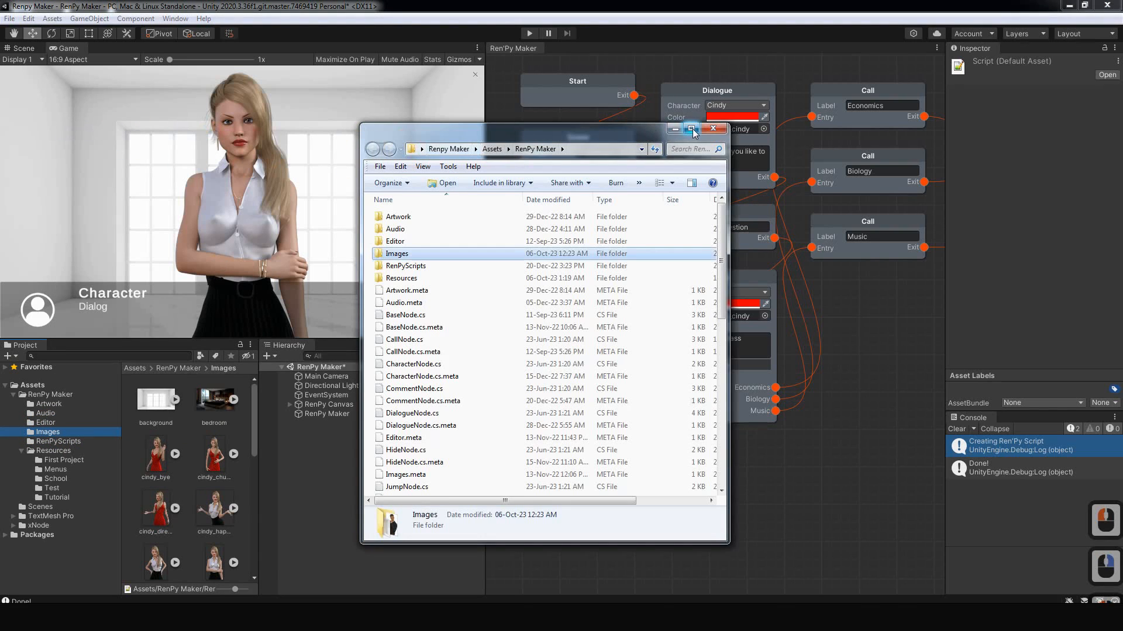
{"action": "double_click", "coordinate": [594, 129]}
{"action": "left_click", "coordinate": [57, 41]}
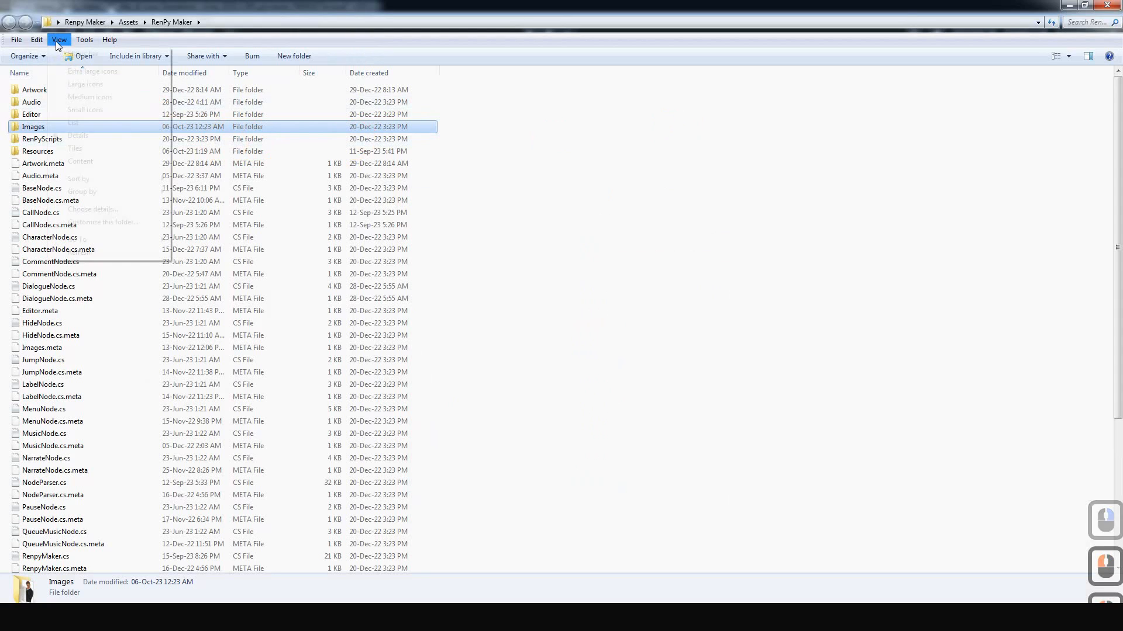
{"action": "left_click", "coordinate": [91, 85]}
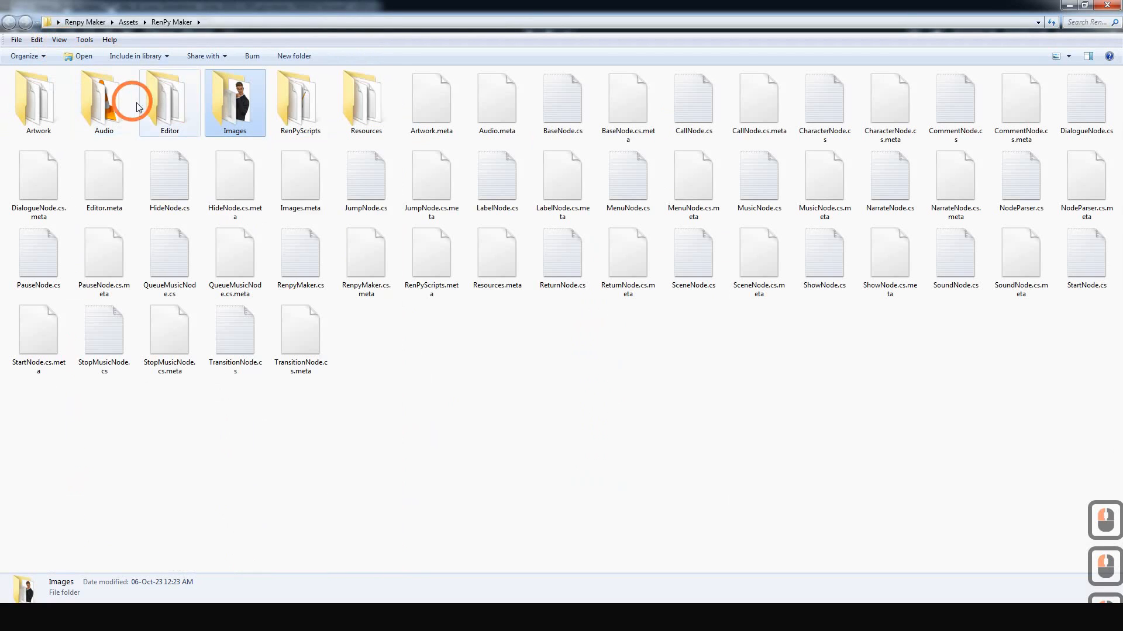
{"action": "double_click", "coordinate": [223, 108]}
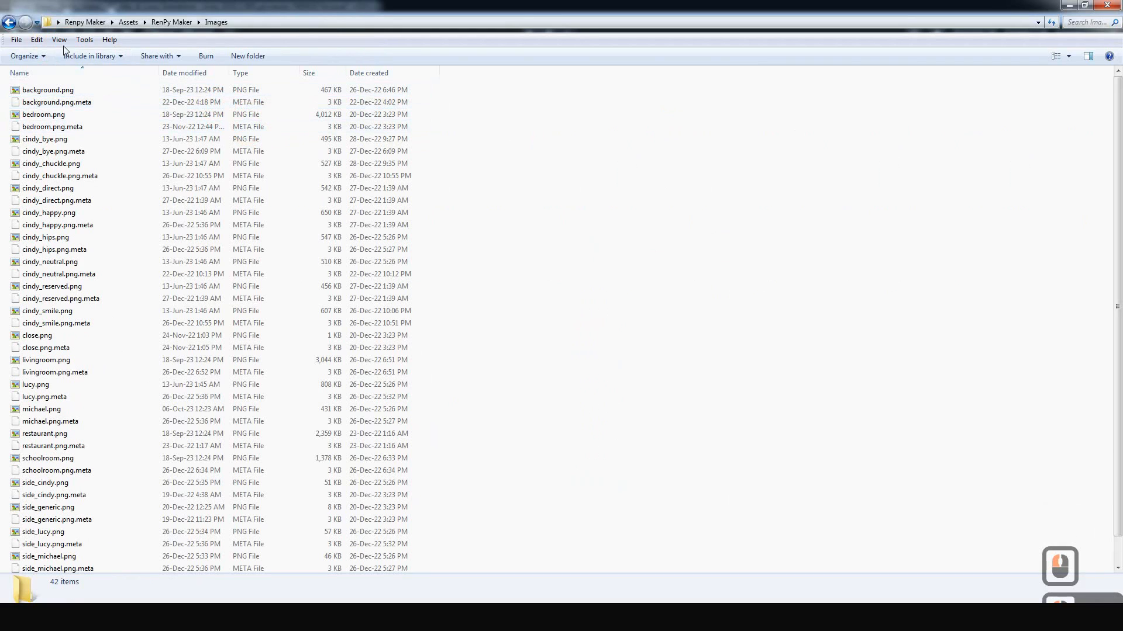
{"action": "left_click", "coordinate": [59, 39]}
{"action": "left_click", "coordinate": [85, 83]}
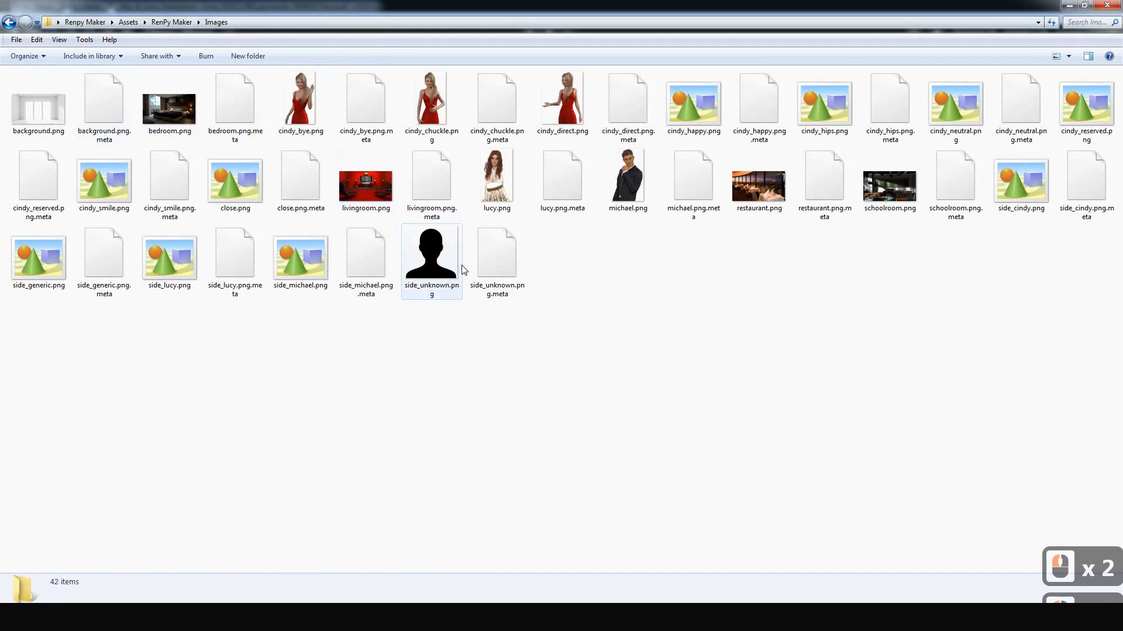
Step: Copy the bedroom, livingroom, schoolroom, cindy_happy, lucy, michael, side_cindy, side_lucy and side_michael PNG files from the Images folder
{"action": "left_click", "coordinate": [180, 115]}
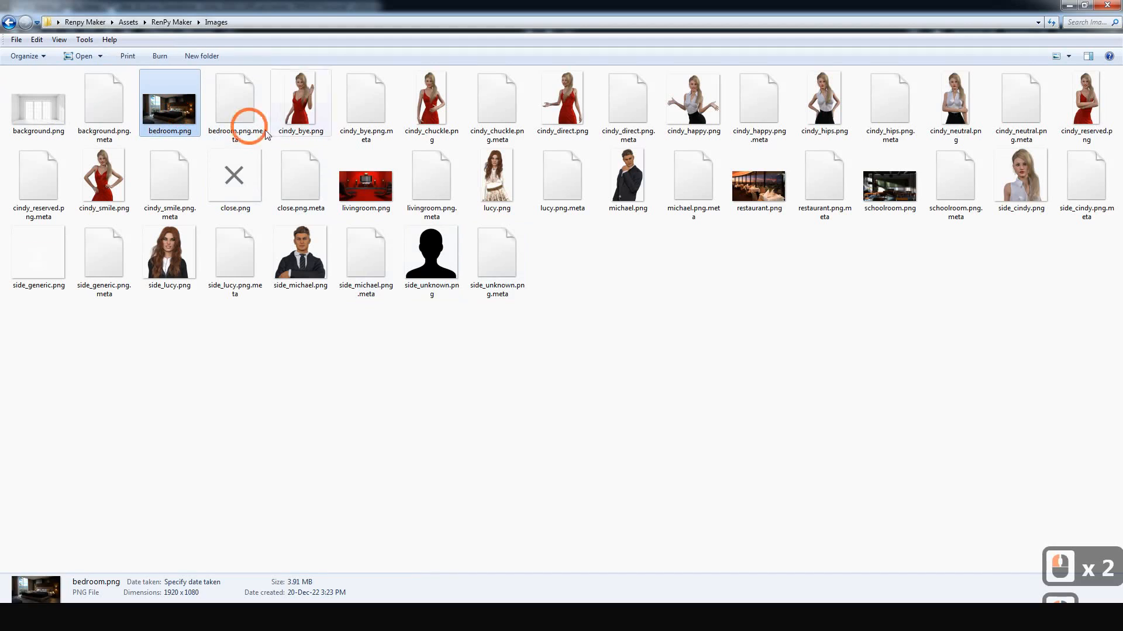
{"action": "left_click", "coordinate": [366, 186], "text": "ctrl"}
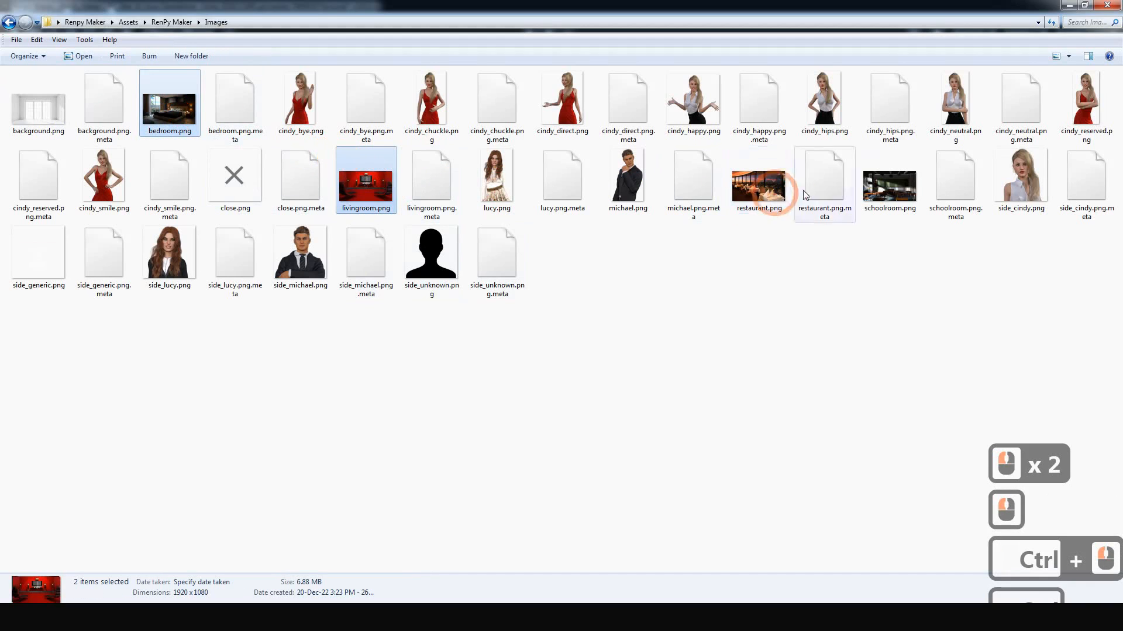
{"action": "left_click", "coordinate": [890, 186], "text": "ctrl"}
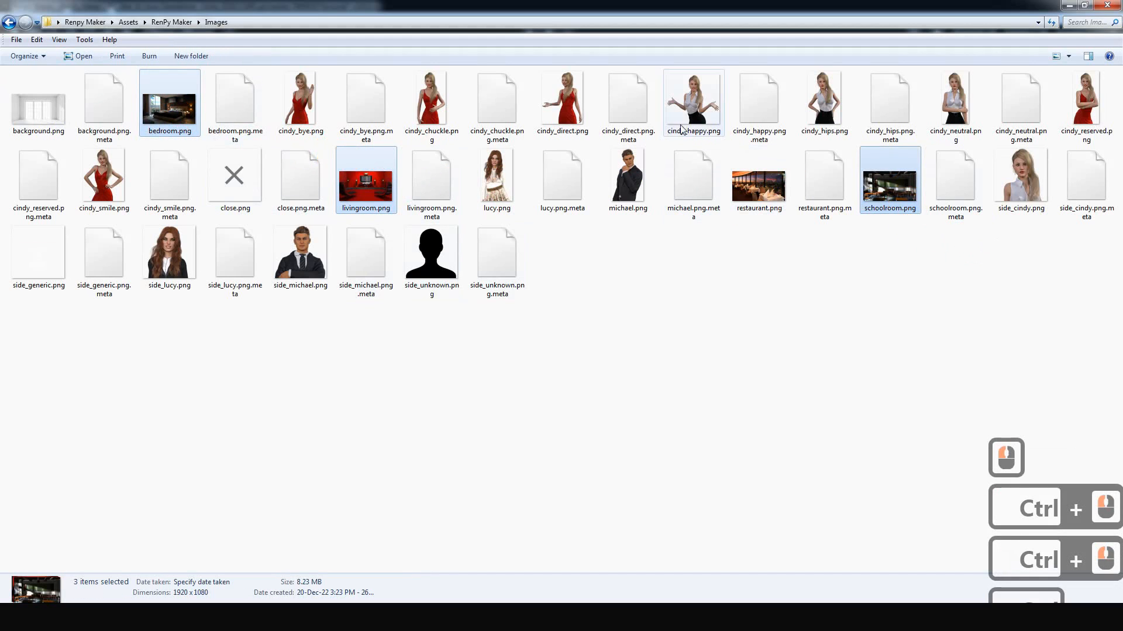
{"action": "left_click", "coordinate": [688, 107], "text": "ctrl"}
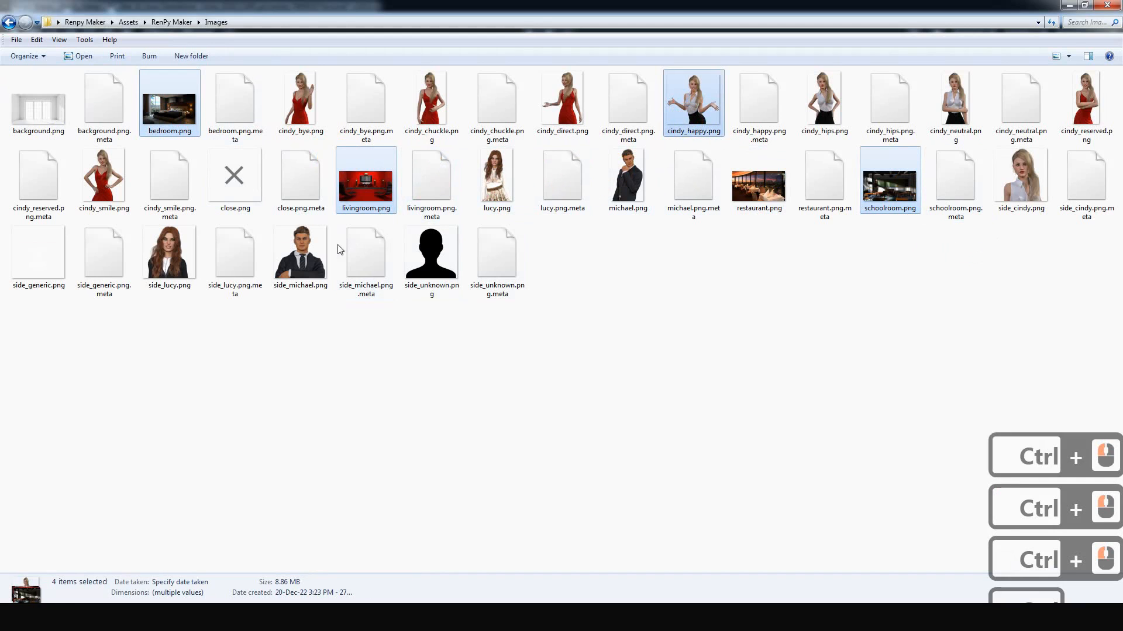
{"action": "left_click", "coordinate": [187, 257], "text": "ctrl"}
{"action": "left_click", "coordinate": [304, 275], "text": "ctrl"}
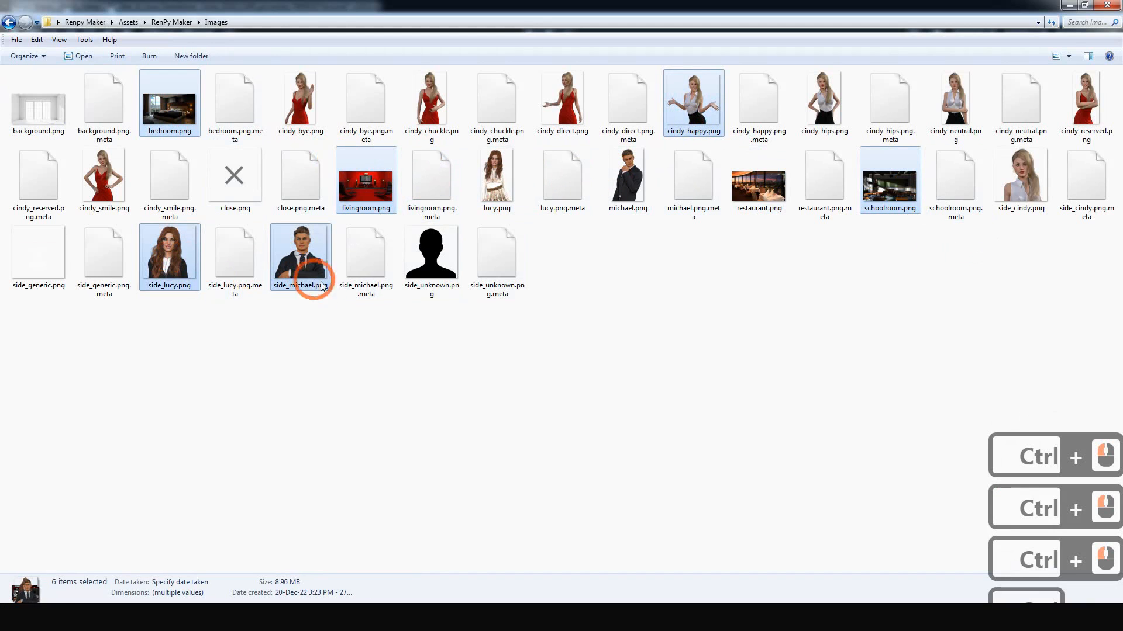
{"action": "left_click", "coordinate": [498, 179], "text": "ctrl"}
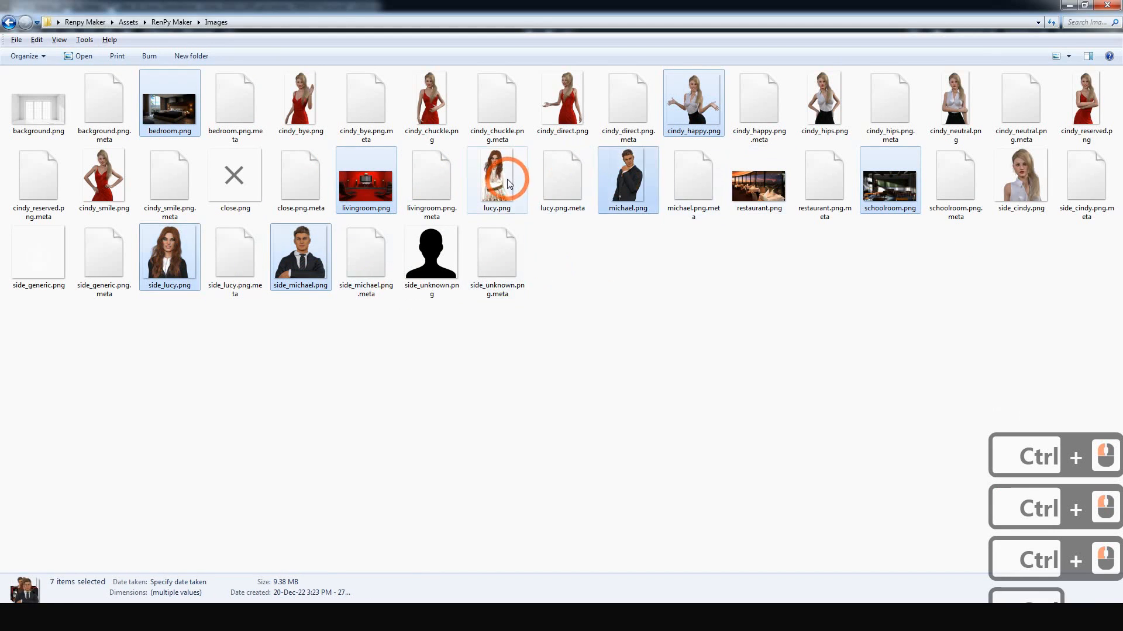
{"action": "left_click", "coordinate": [1009, 188], "text": "ctrl"}
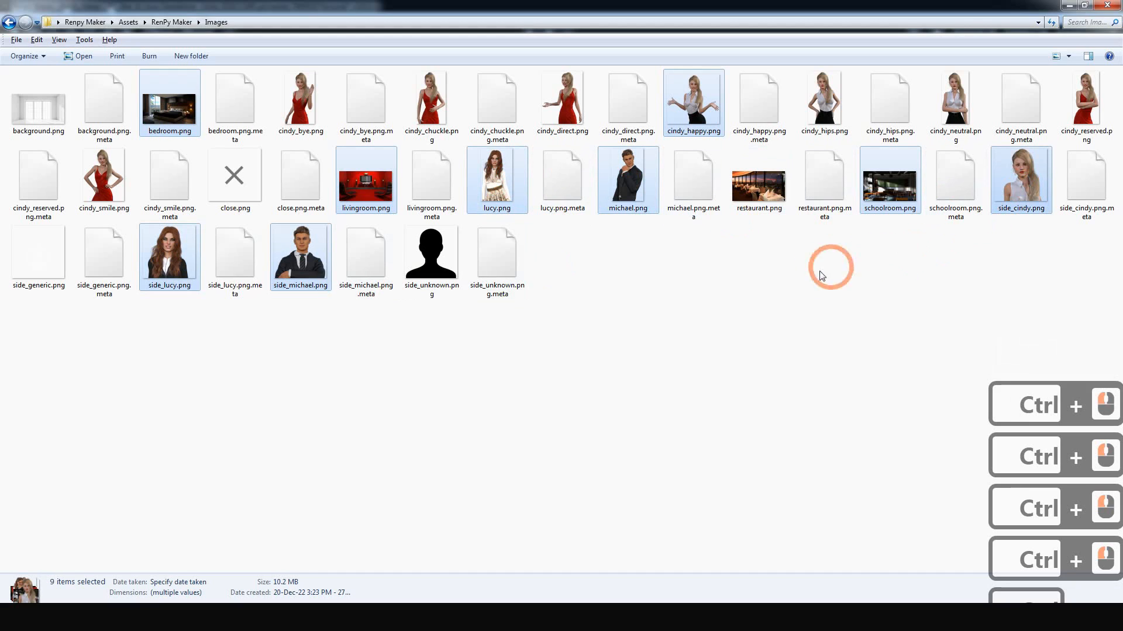
{"action": "right_click", "coordinate": [1015, 189]}
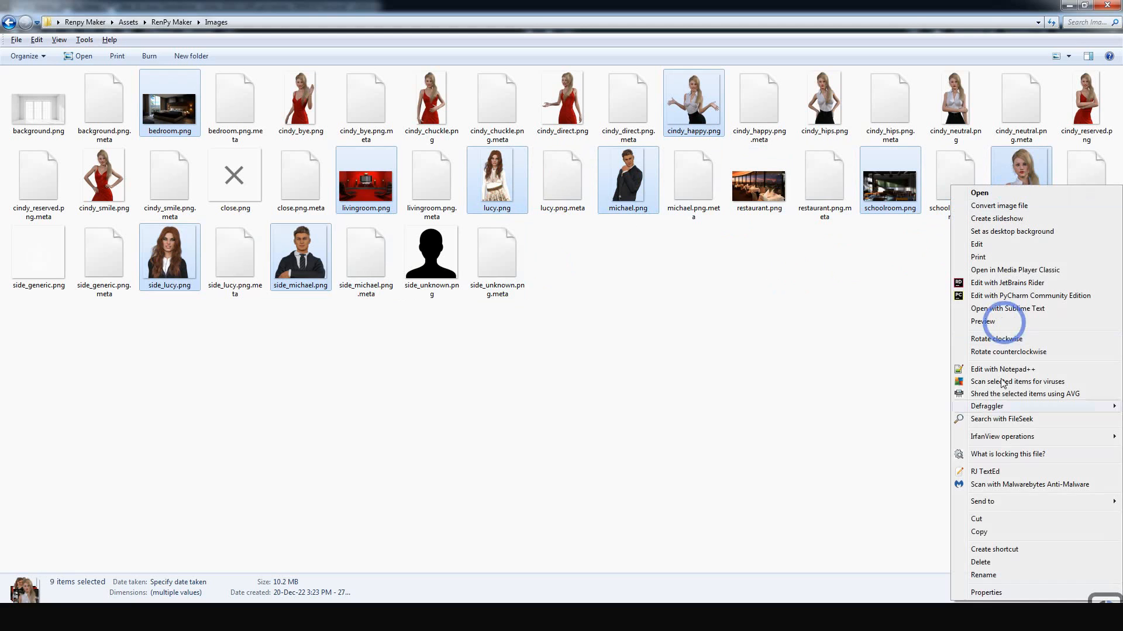
{"action": "left_click", "coordinate": [978, 532]}
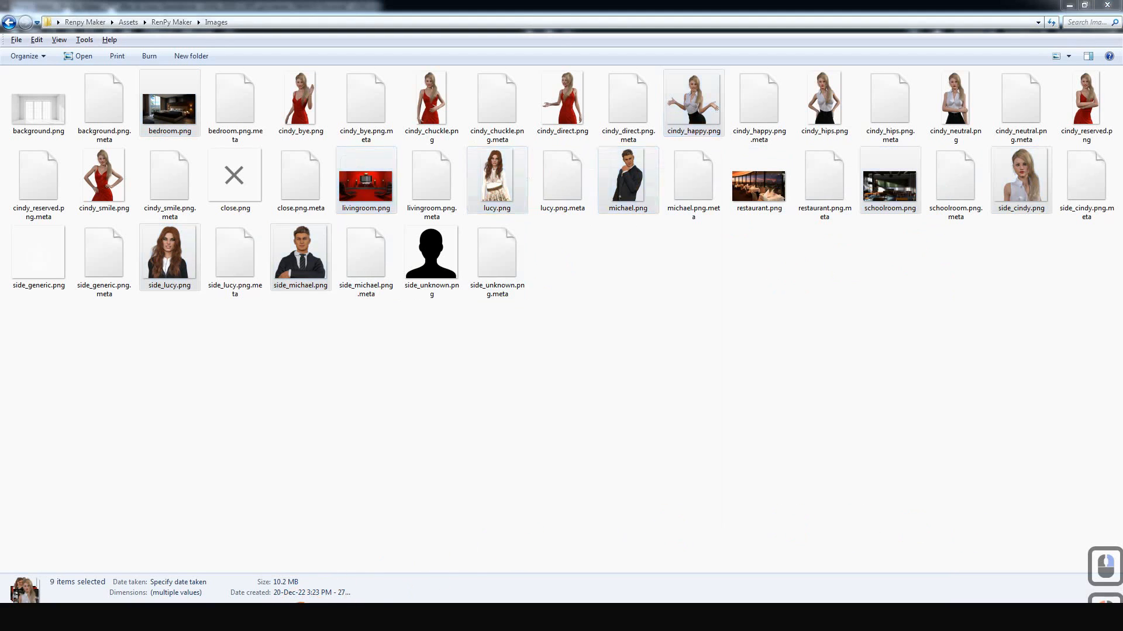
Step: Paste the nine copied images into the images folder inside the School project's game directory
{"action": "left_click", "coordinate": [459, 425]}
{"action": "double_click", "coordinate": [383, 238]}
{"action": "right_click", "coordinate": [438, 313]}
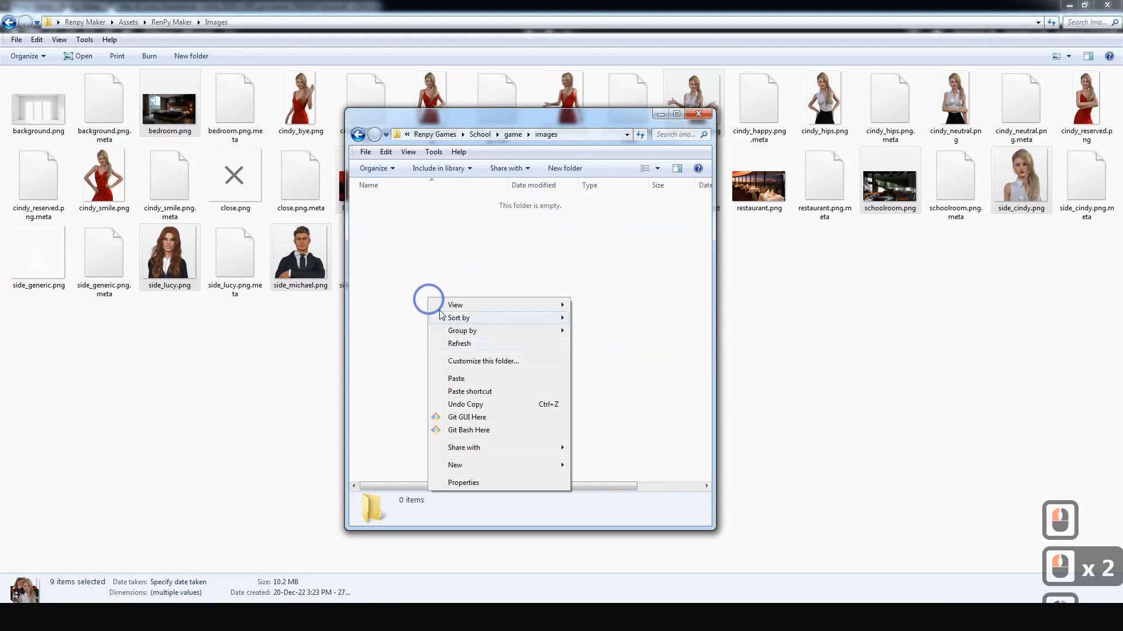
{"action": "left_click", "coordinate": [456, 378]}
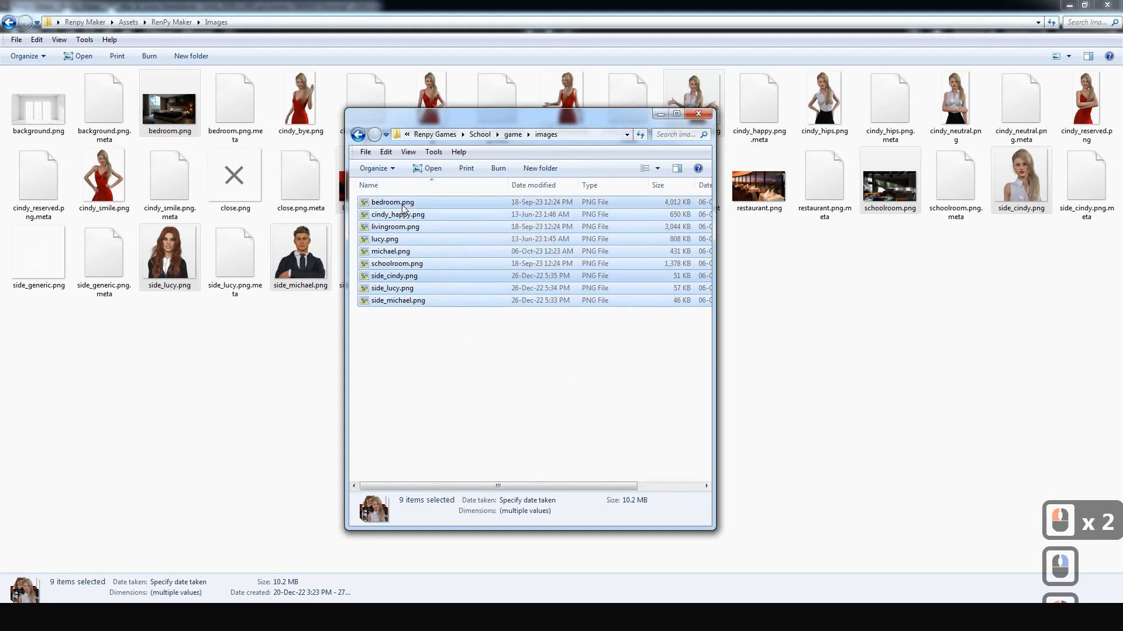
{"action": "left_click", "coordinate": [460, 151]}
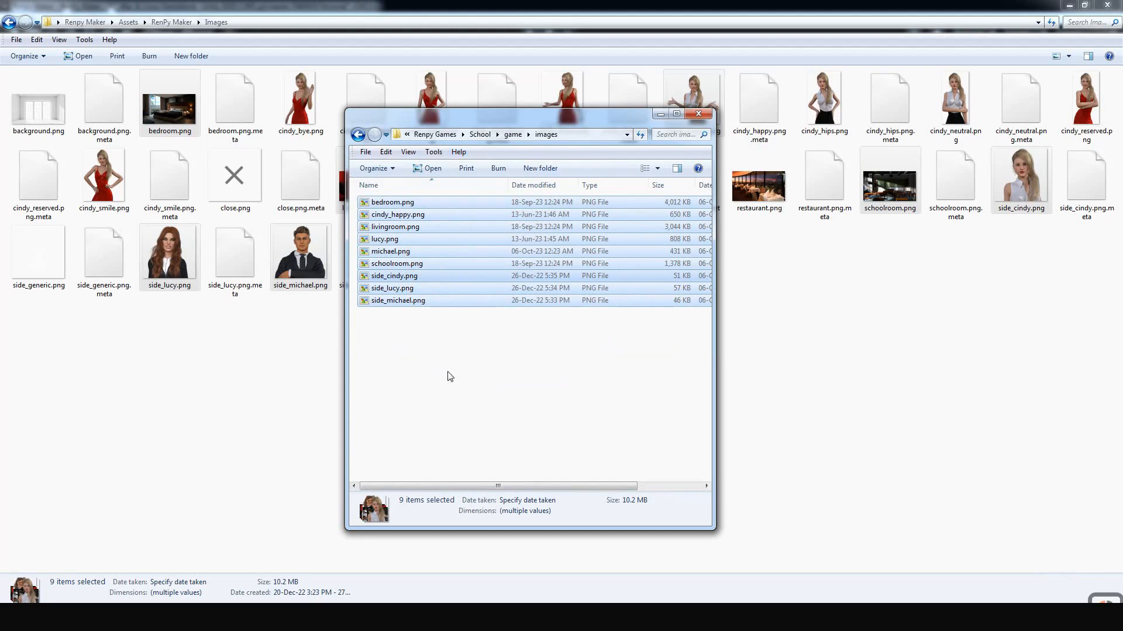
Step: Return to the Unity assets in Explorer and copy guitar.mp3 from the RenPy Maker Audio folder
{"action": "left_click", "coordinate": [413, 531]}
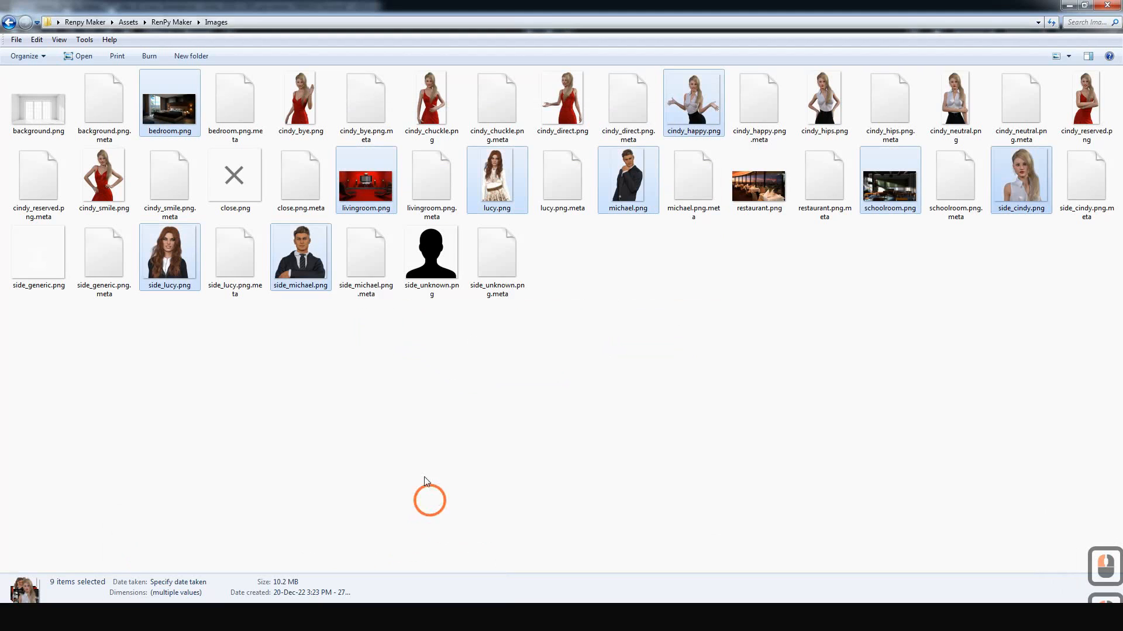
{"action": "left_click", "coordinate": [128, 21]}
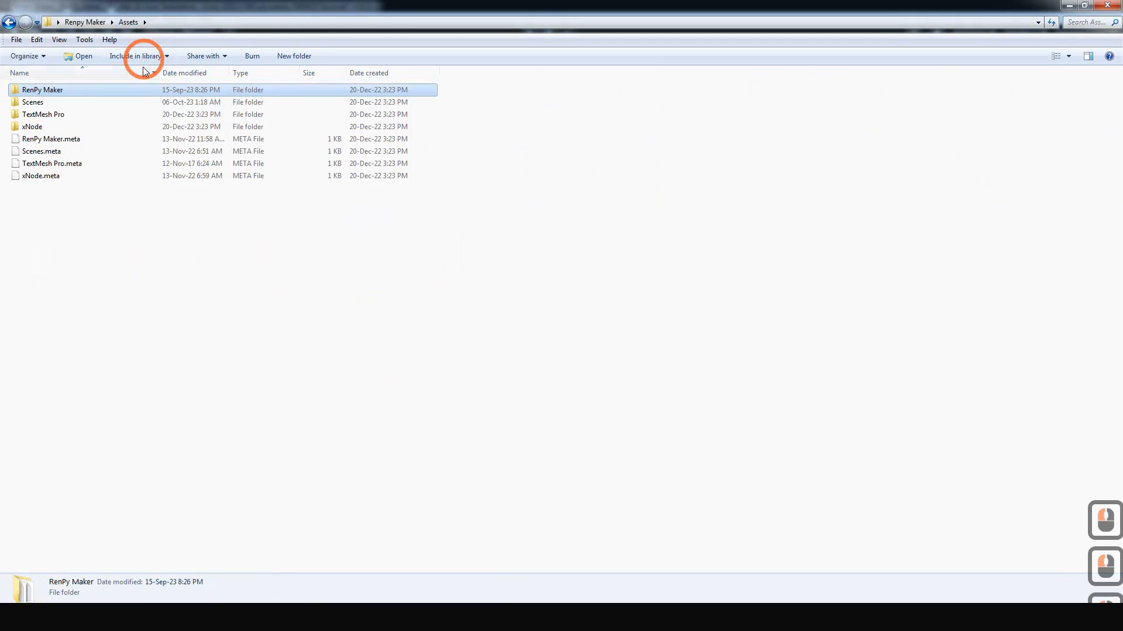
{"action": "double_click", "coordinate": [43, 91]}
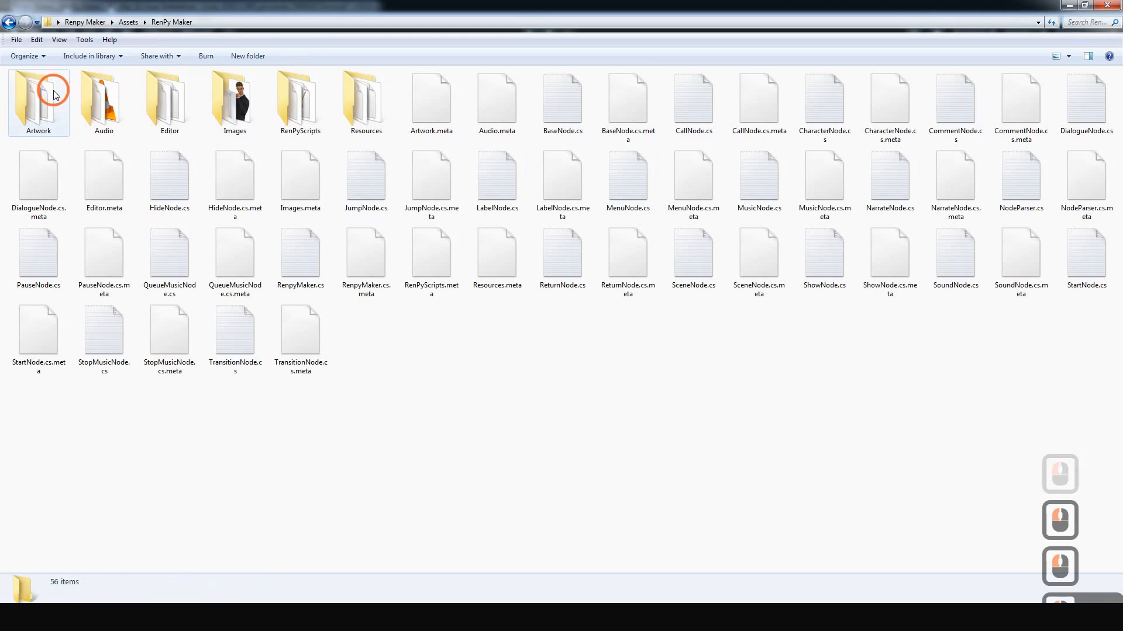
{"action": "double_click", "coordinate": [82, 100]}
{"action": "left_click", "coordinate": [59, 92]}
{"action": "right_click", "coordinate": [46, 89]}
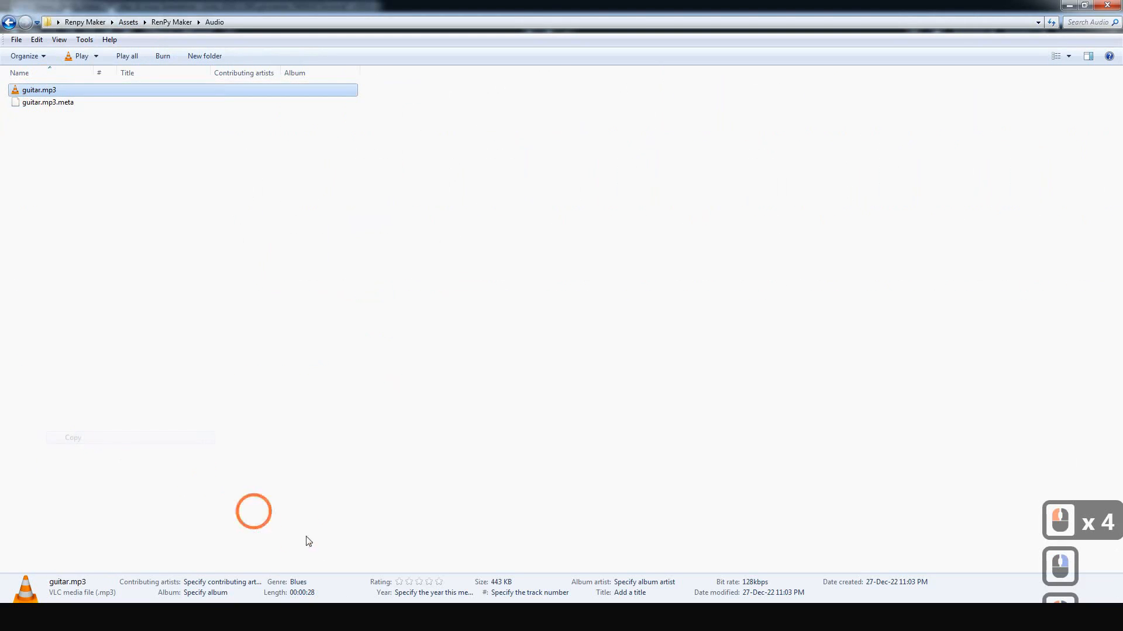
{"action": "left_click", "coordinate": [81, 436]}
Step: Paste guitar.mp3 into the audio folder of the School project's game directory and close that folder window
{"action": "mouse_move", "coordinate": [311, 613]}
{"action": "left_click", "coordinate": [323, 515]}
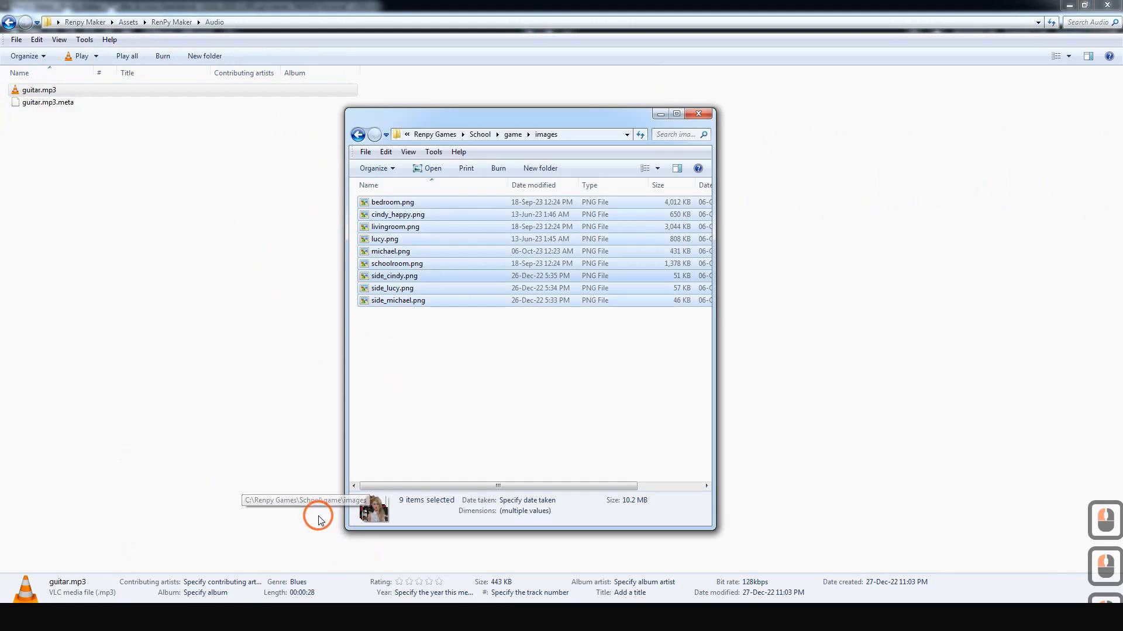
{"action": "left_click", "coordinate": [513, 135]}
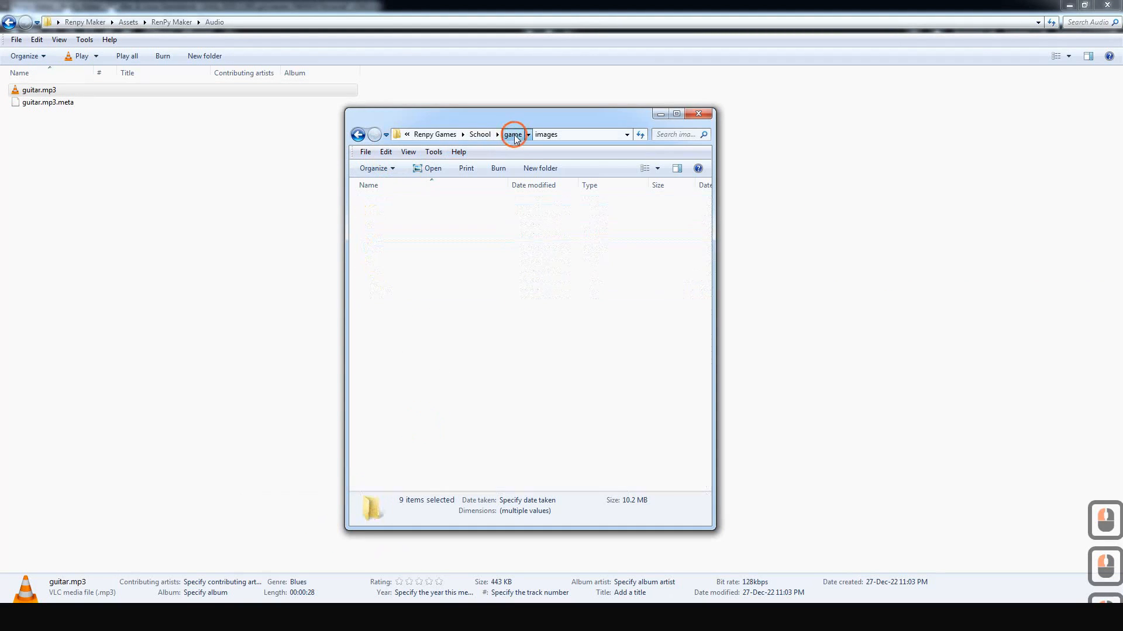
{"action": "double_click", "coordinate": [379, 203]}
{"action": "right_click", "coordinate": [414, 271]}
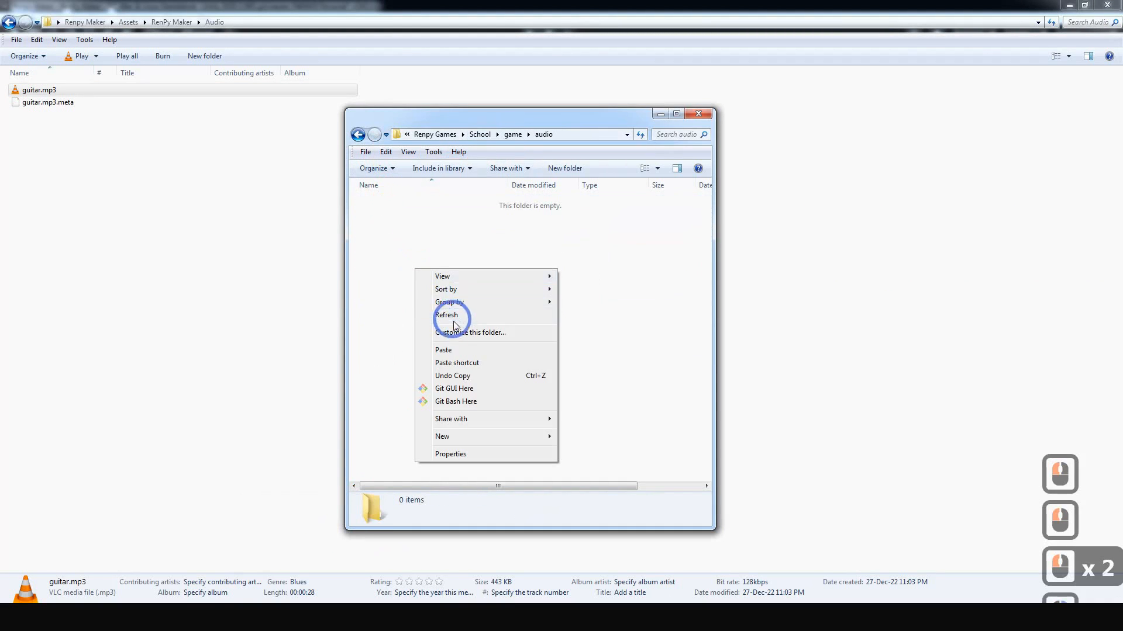
{"action": "left_click", "coordinate": [446, 352]}
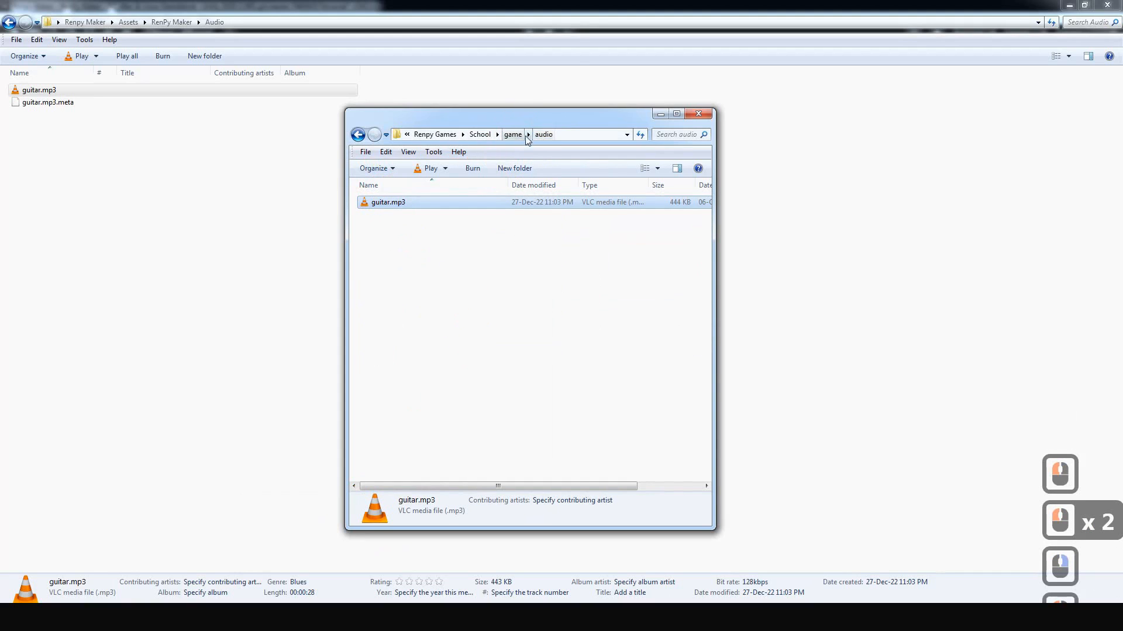
{"action": "left_click", "coordinate": [698, 118]}
Step: Switch to the Ren'Py Launcher, launch the School project, maximize its window and start the game
{"action": "left_click", "coordinate": [672, 620]}
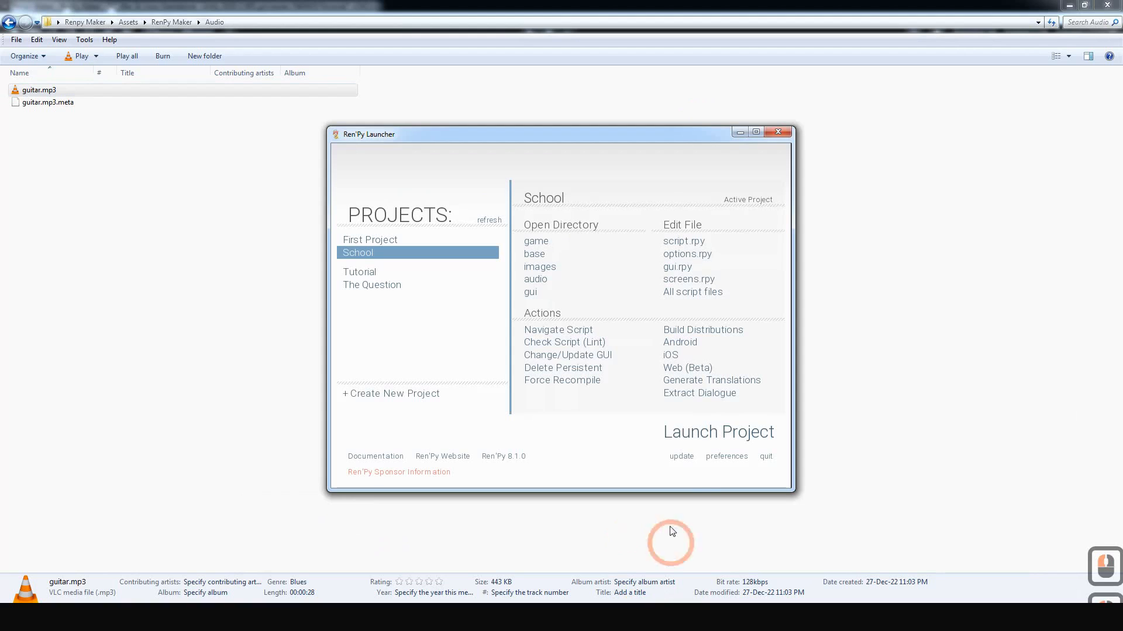
{"action": "left_click", "coordinate": [690, 436]}
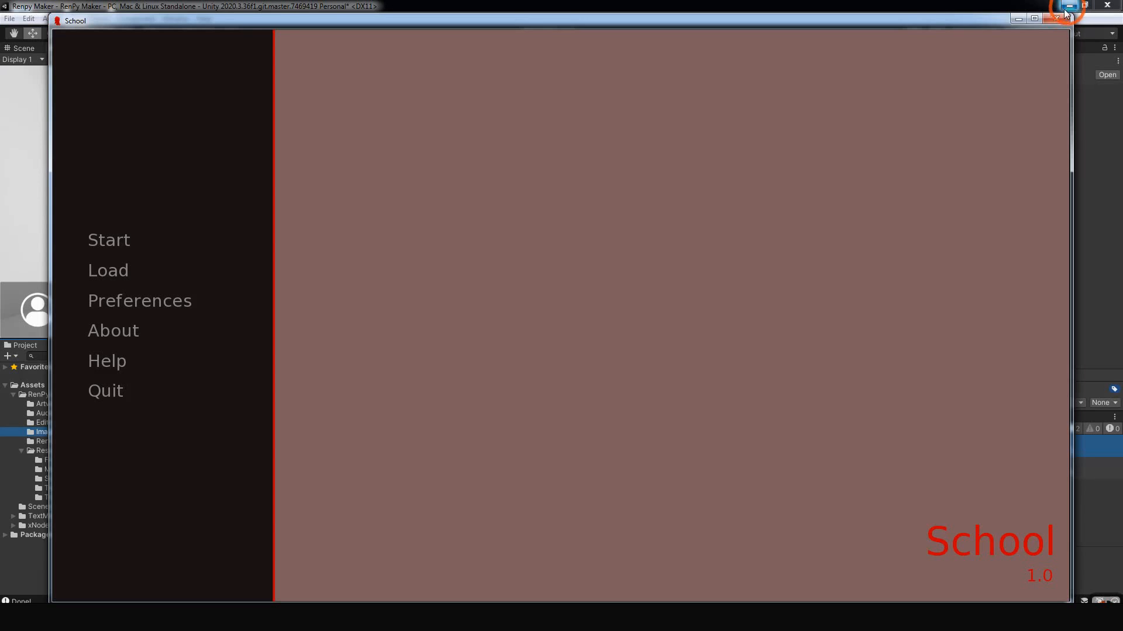
{"action": "left_click", "coordinate": [1033, 18]}
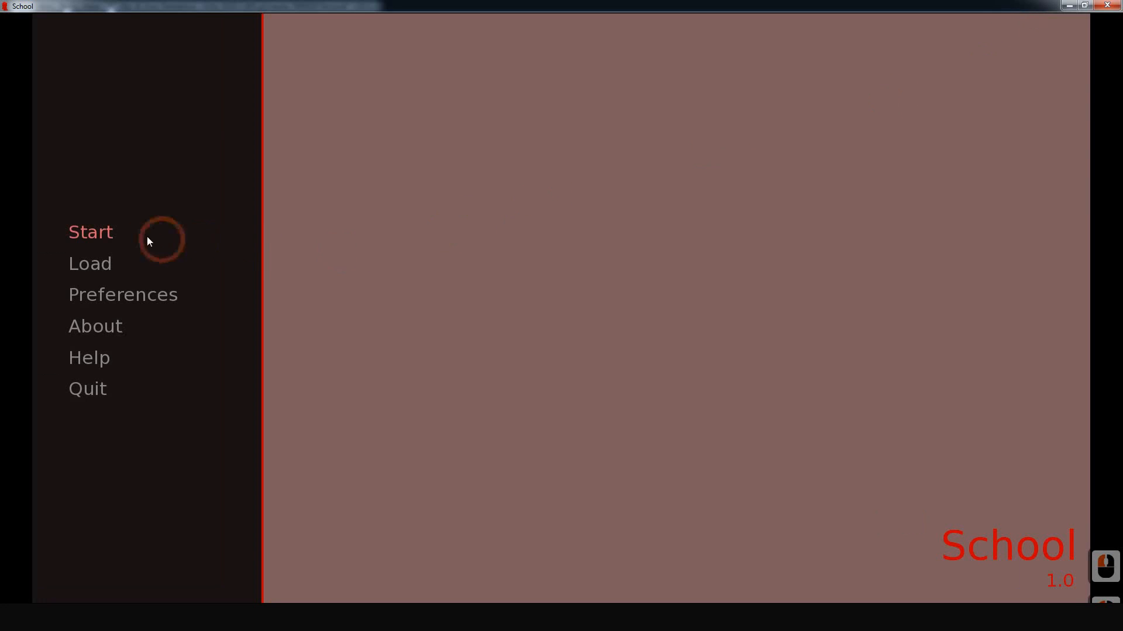
{"action": "left_click", "coordinate": [107, 234]}
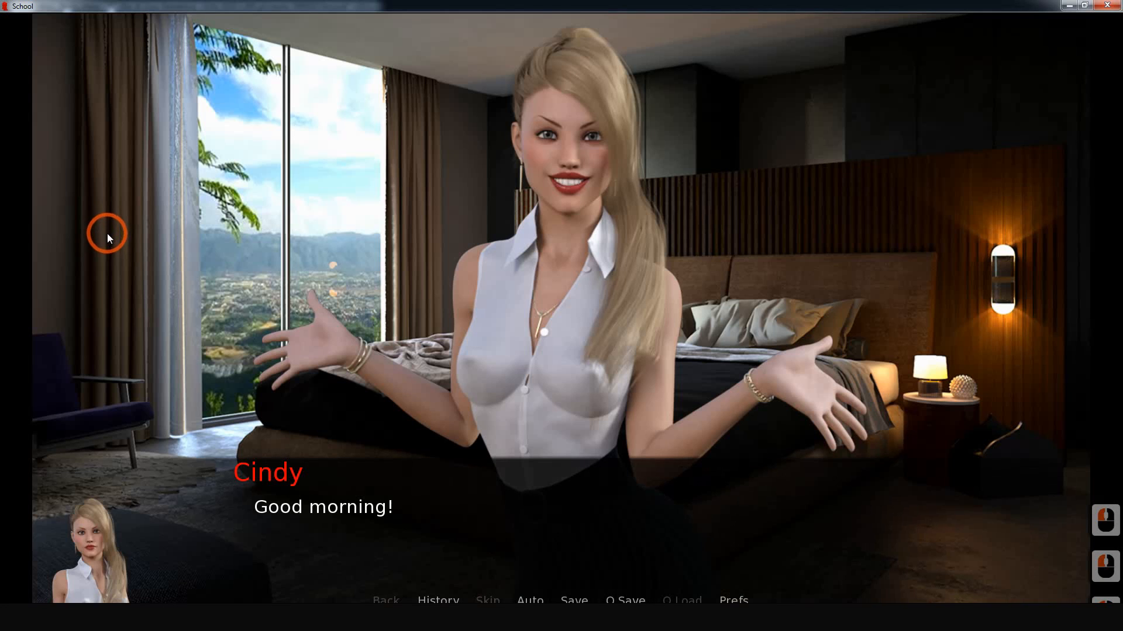
Step: Play through Cindy's opening dialogue, choose the Economics class and advance until the class menu returns
{"action": "left_click", "coordinate": [454, 293]}
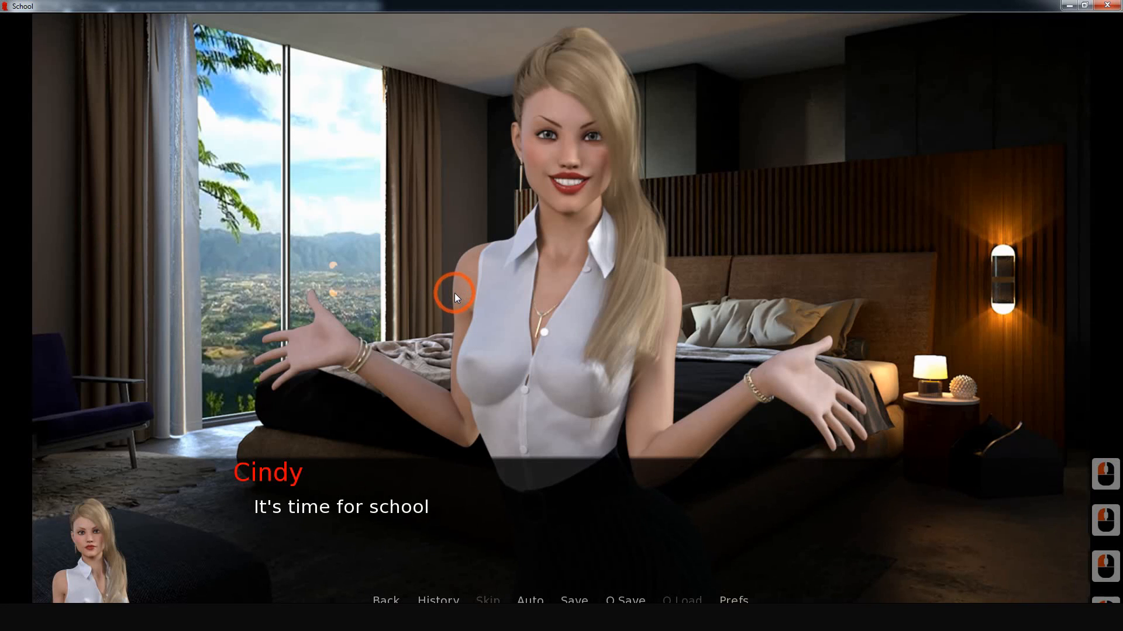
{"action": "left_click", "coordinate": [422, 292]}
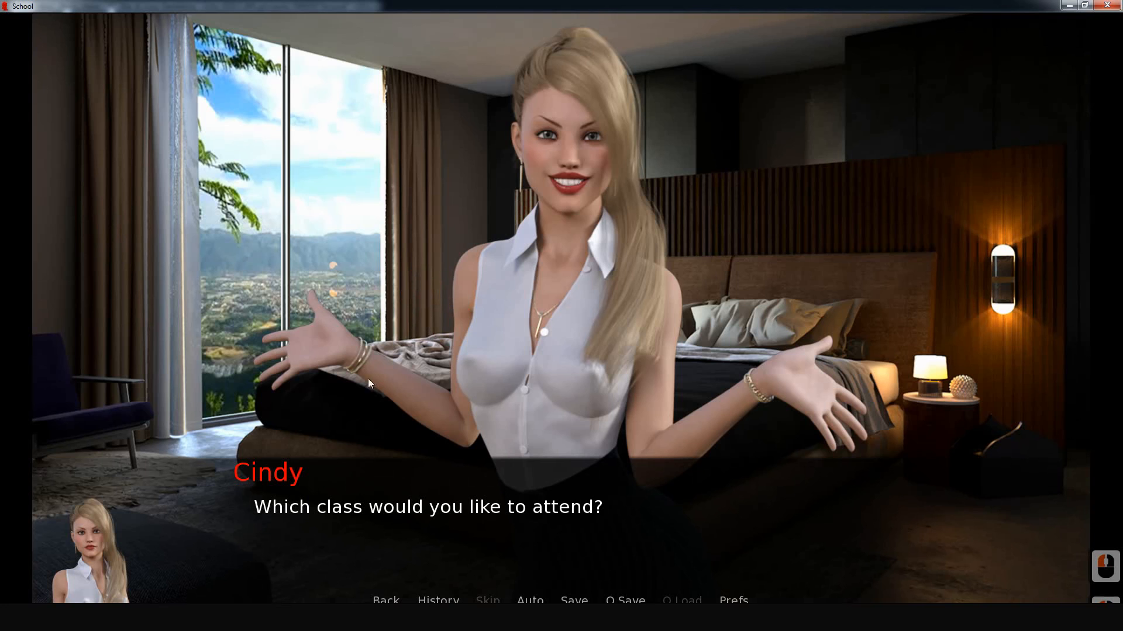
{"action": "left_click", "coordinate": [469, 331]}
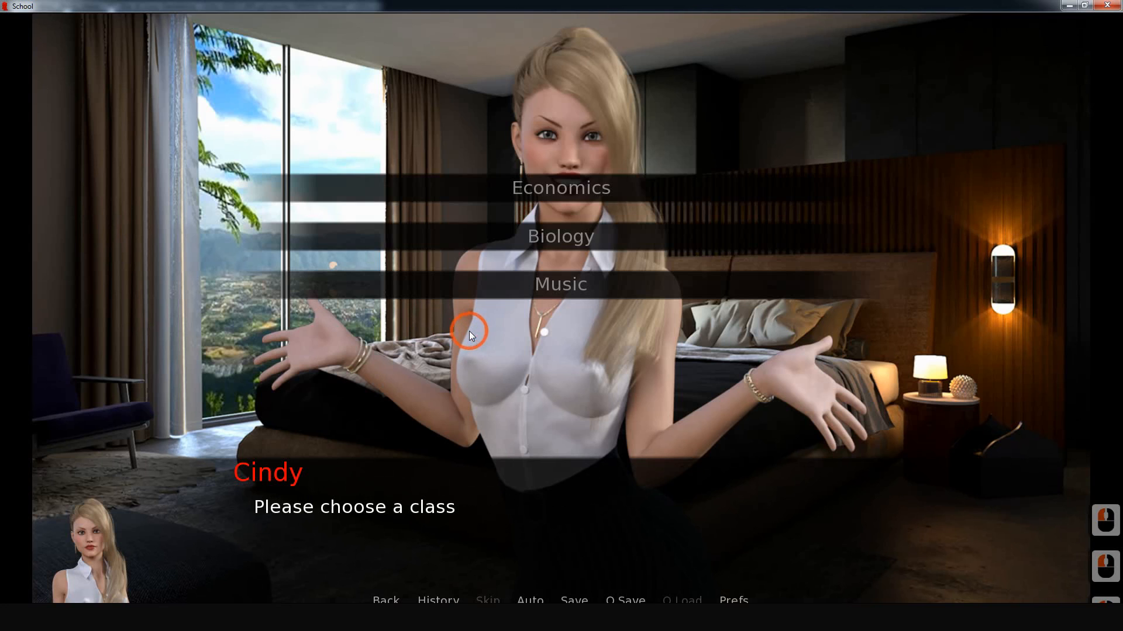
{"action": "left_click", "coordinate": [573, 198]}
{"action": "left_click", "coordinate": [417, 301]}
{"action": "left_click", "coordinate": [415, 305]}
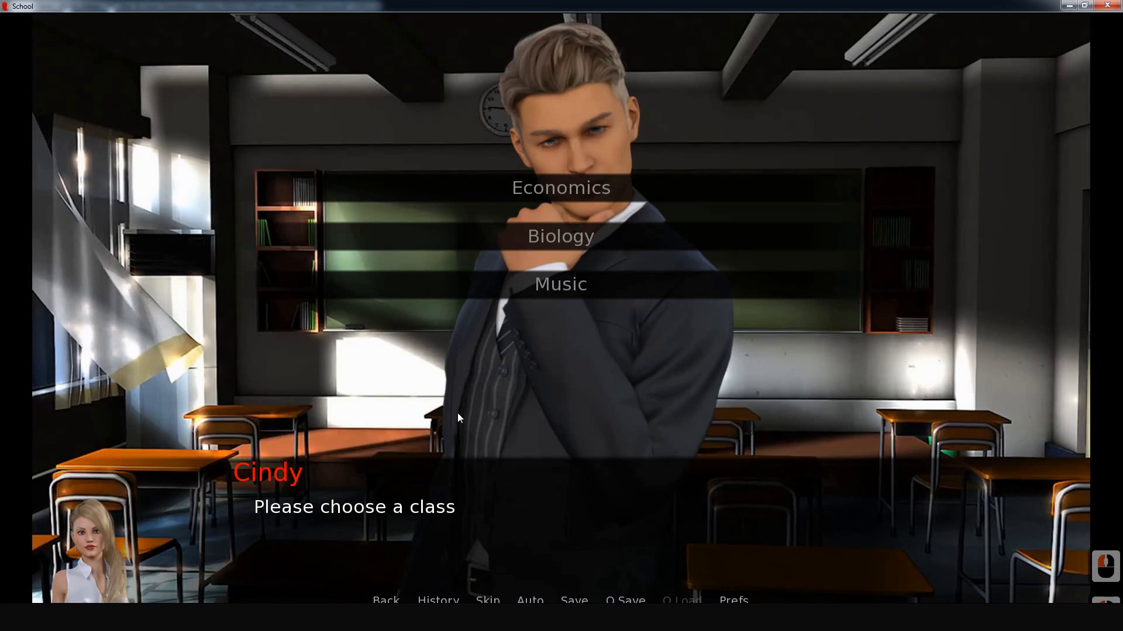
Step: Test the Biology and Music choices in the class menu, then quit the game and minimize the launcher
{"action": "left_click", "coordinate": [545, 242]}
{"action": "left_click", "coordinate": [451, 343]}
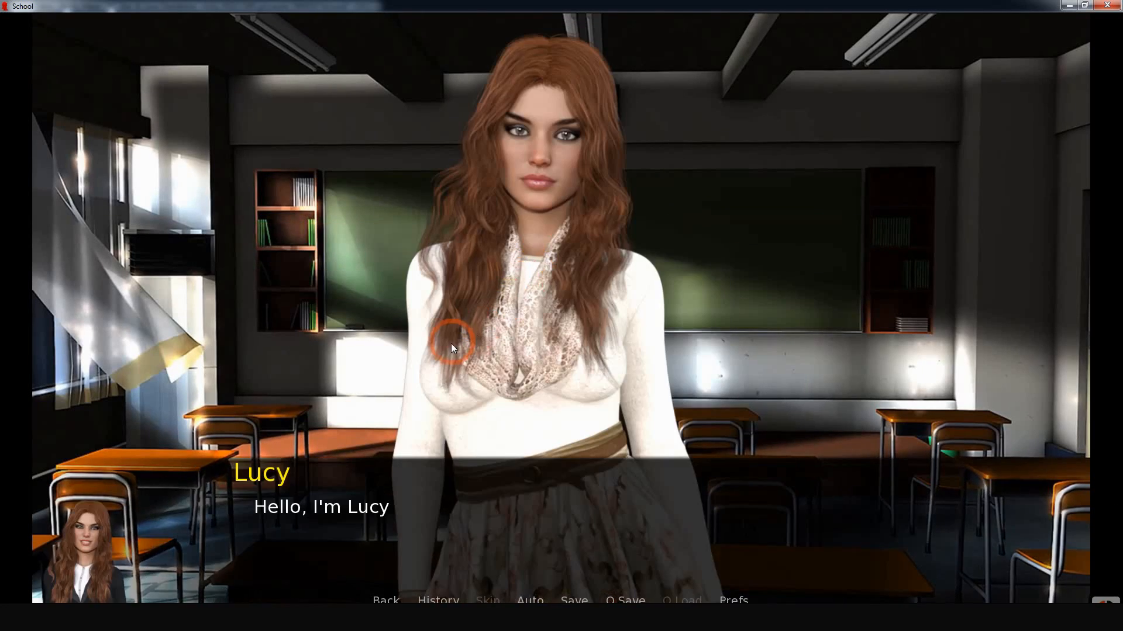
{"action": "left_click", "coordinate": [362, 320]}
{"action": "left_click", "coordinate": [507, 284]}
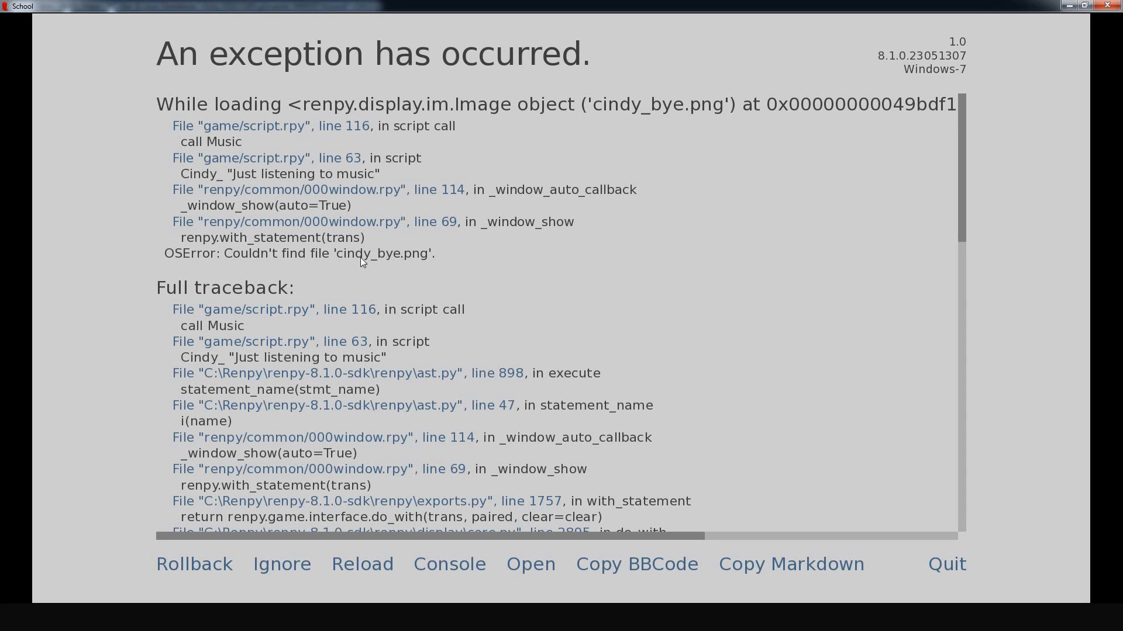
{"action": "left_click", "coordinate": [946, 563]}
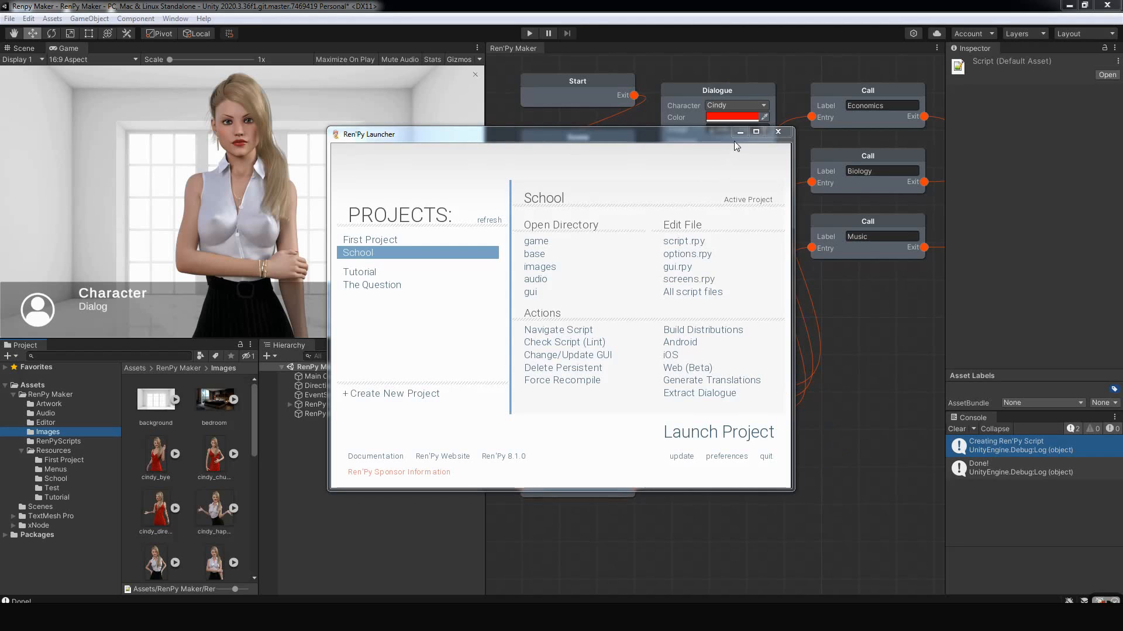
{"action": "left_click", "coordinate": [740, 132]}
Step: Add a Comment node to the empty area of the graph below the Call nodes with the text "This is a note"
{"action": "left_click", "coordinate": [713, 474]}
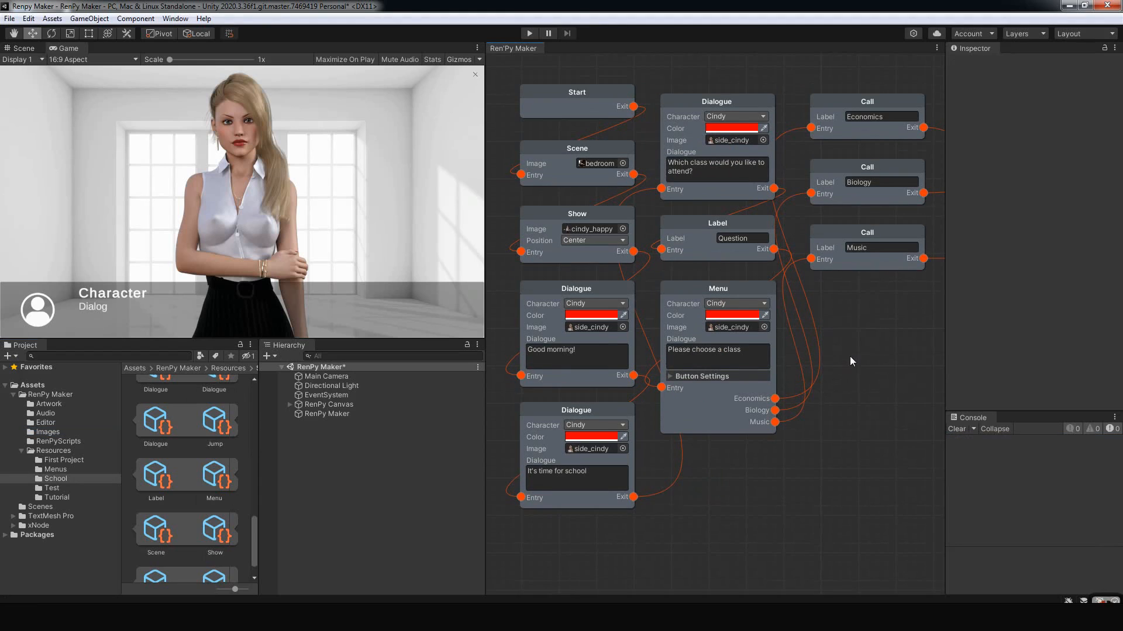
{"action": "mouse_move", "coordinate": [850, 356]}
{"action": "middle_mouse_down"}
{"action": "mouse_move", "coordinate": [819, 381]}
{"action": "mouse_move", "coordinate": [848, 348]}
{"action": "middle_mouse_up"}
{"action": "right_click", "coordinate": [844, 327]}
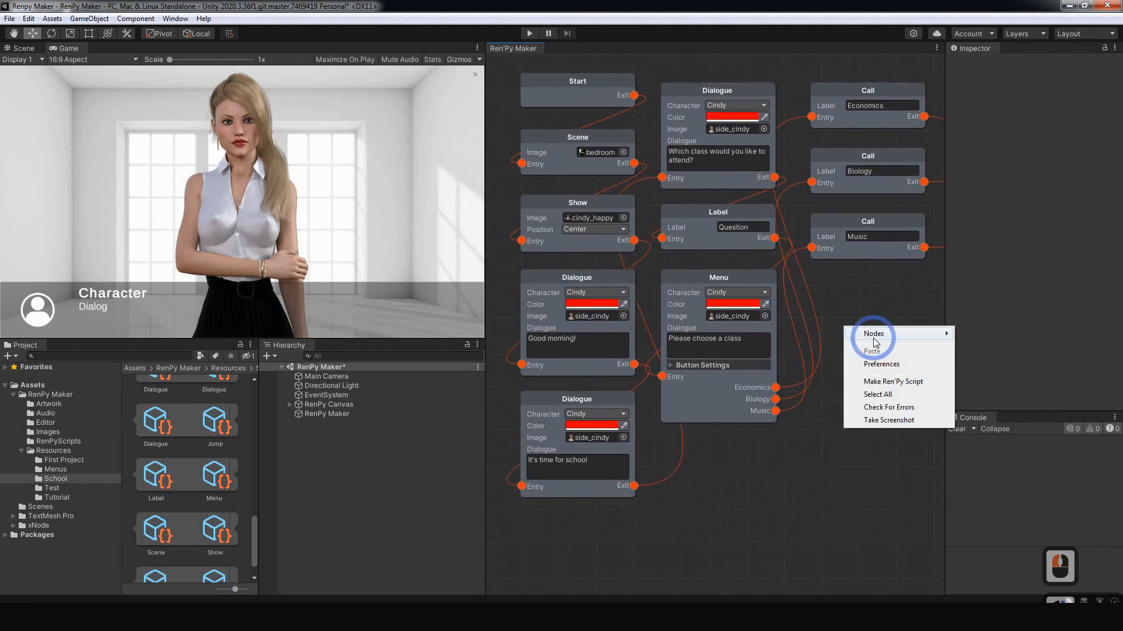
{"action": "mouse_move", "coordinate": [892, 339]}
{"action": "left_click", "coordinate": [987, 359]}
{"action": "left_click_drag", "start_coordinate": [883, 345], "coordinate": [849, 389]}
{"action": "left_click", "coordinate": [858, 402]}
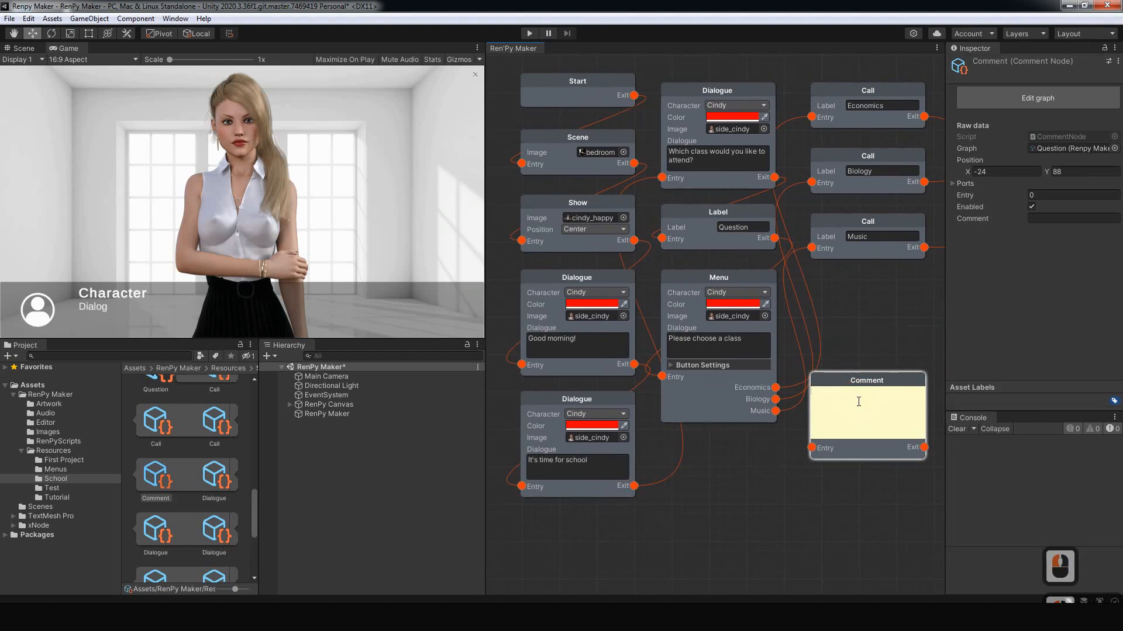
{"action": "left_click", "coordinate": [858, 402]}
{"action": "type", "text": "This"}
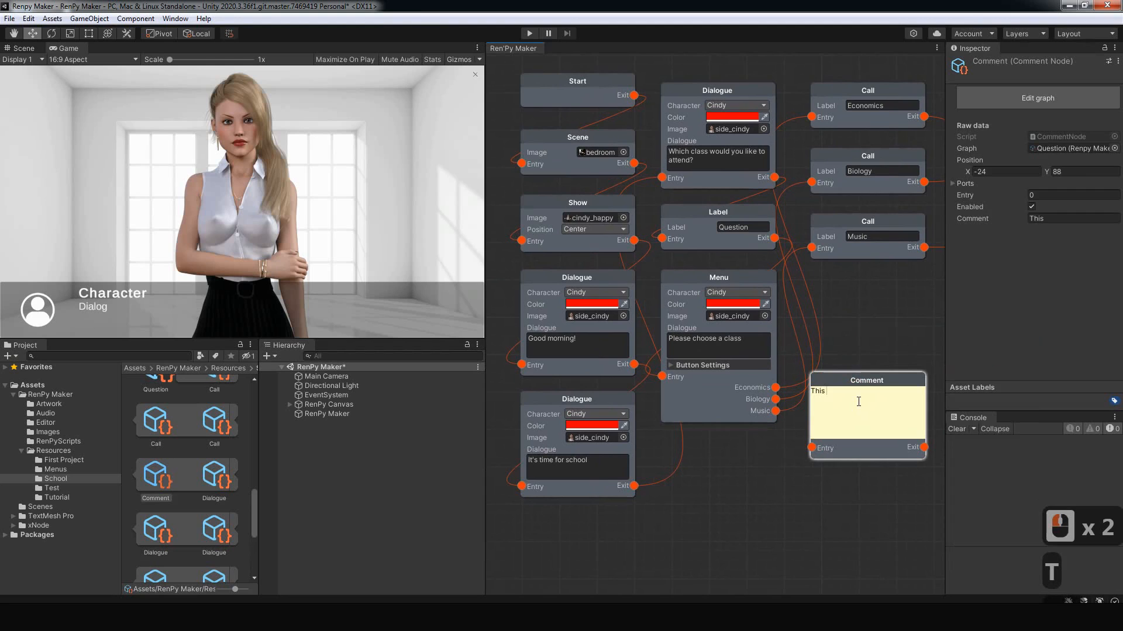
{"action": "type", "text": " is a note"}
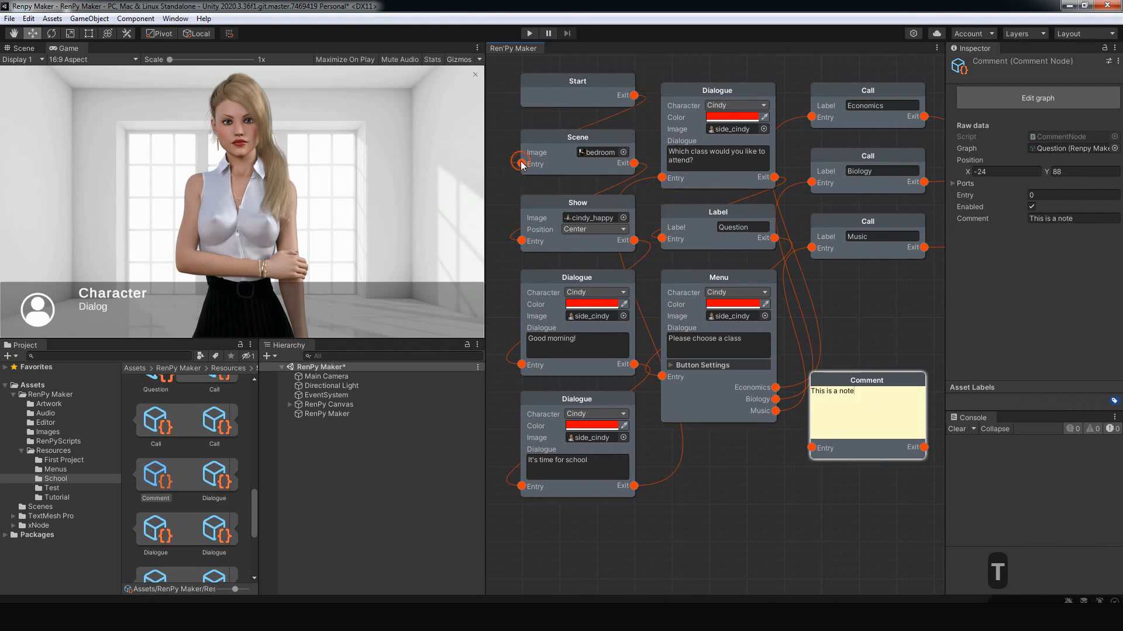
Step: Connect the Comment node between the Start and Scene nodes and place it below the Menu node
{"action": "left_click_drag", "start_coordinate": [521, 162], "coordinate": [814, 444]}
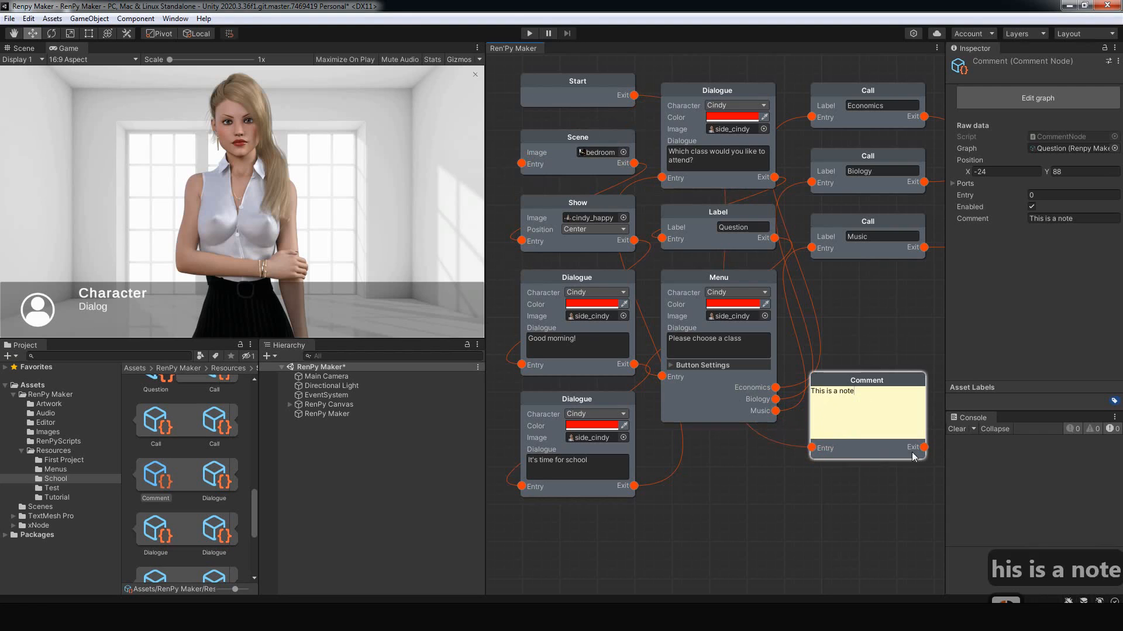
{"action": "left_click_drag", "start_coordinate": [923, 446], "coordinate": [545, 302]}
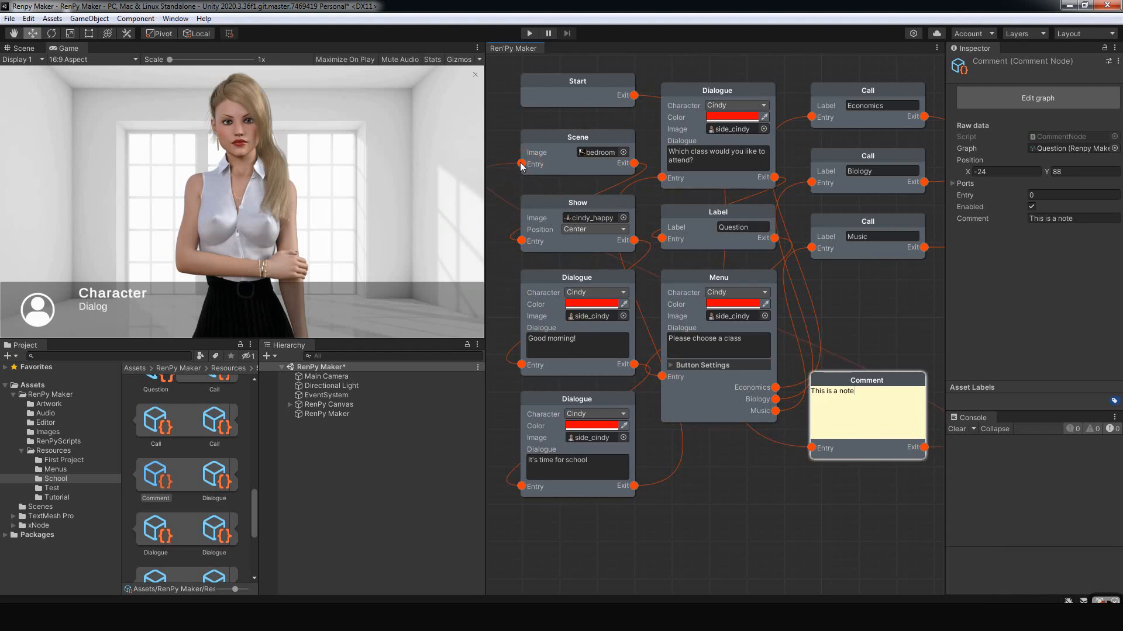
{"action": "left_click_drag", "start_coordinate": [870, 386], "coordinate": [800, 457]}
{"action": "left_click", "coordinate": [833, 429]}
{"action": "left_click", "coordinate": [860, 388]}
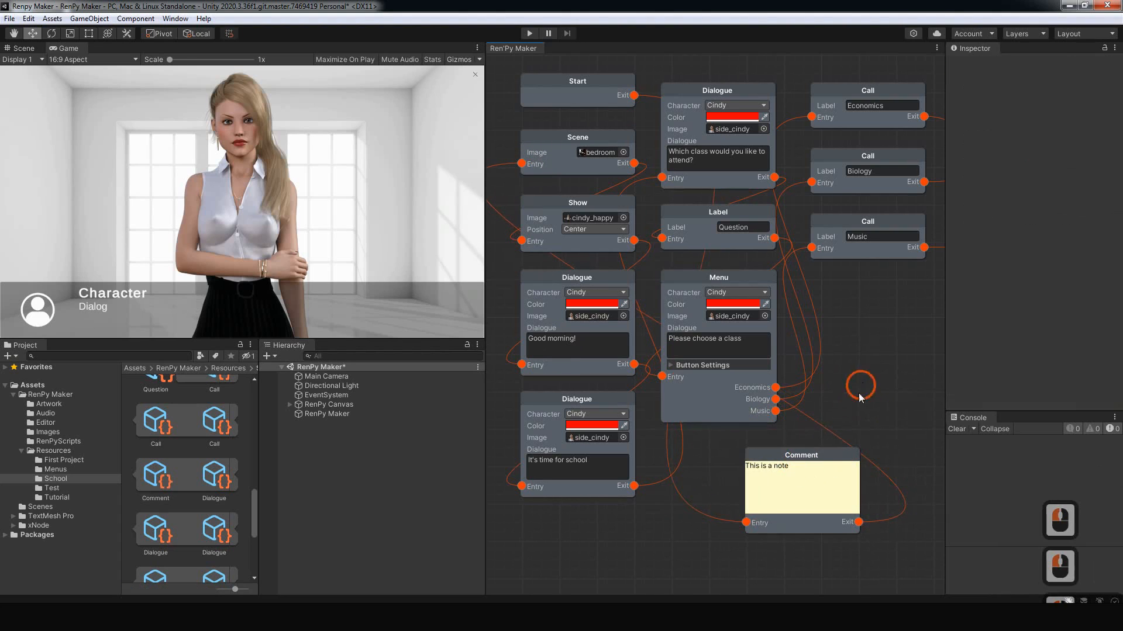
Step: Add a Hide node to the graph and place it below the Music Call node
{"action": "right_click", "coordinate": [868, 371]}
{"action": "mouse_move", "coordinate": [901, 375]}
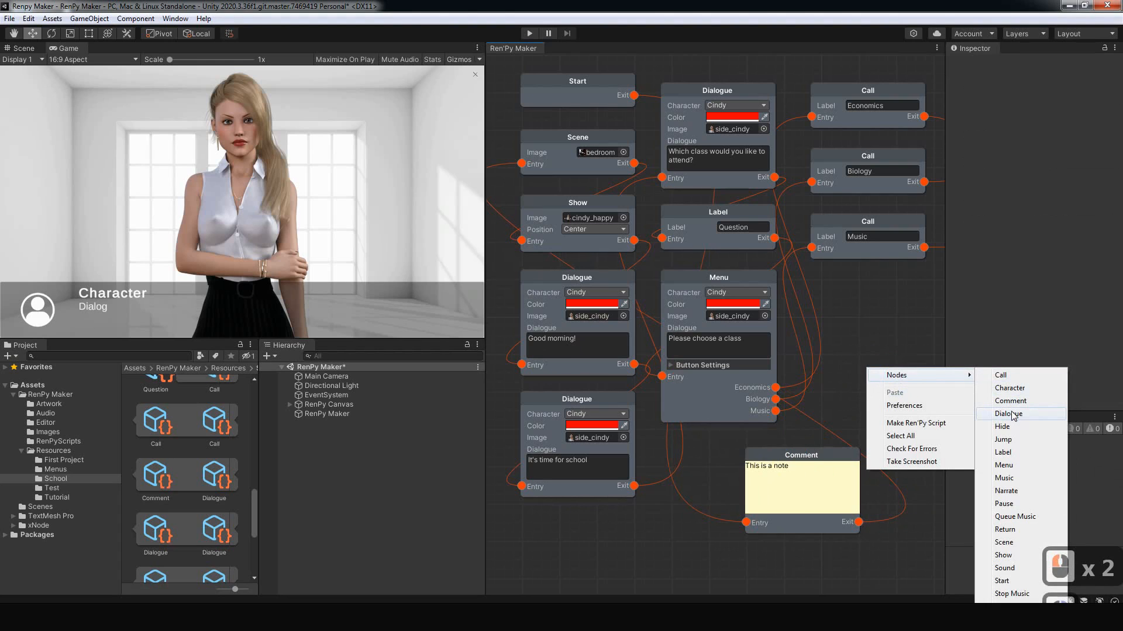
{"action": "left_click", "coordinate": [1002, 426]}
{"action": "left_click", "coordinate": [939, 401]}
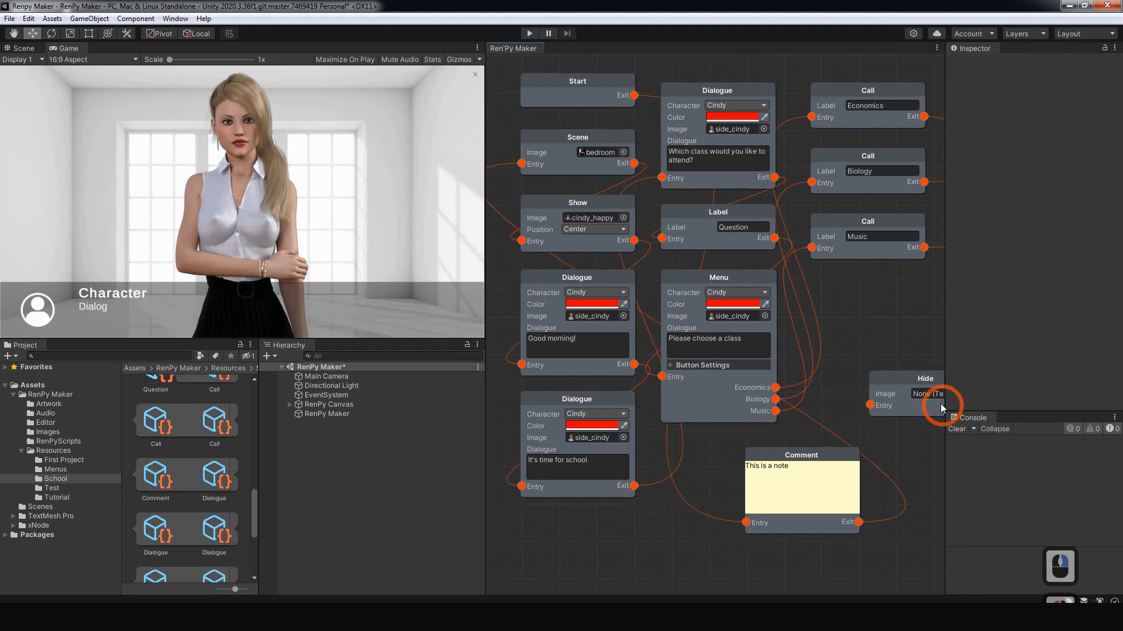
{"action": "left_click_drag", "start_coordinate": [918, 383], "coordinate": [892, 351]}
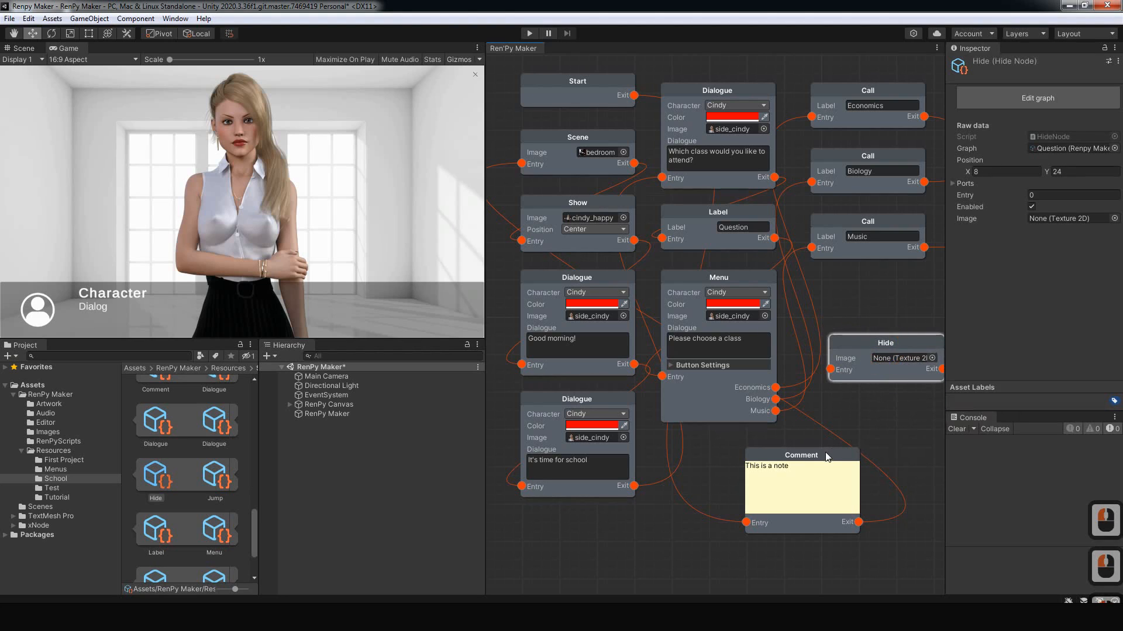
Step: Remove the Comment node and reconnect the Start node's exit to the Scene node's entry
{"action": "left_click_drag", "start_coordinate": [826, 457], "coordinate": [815, 482]}
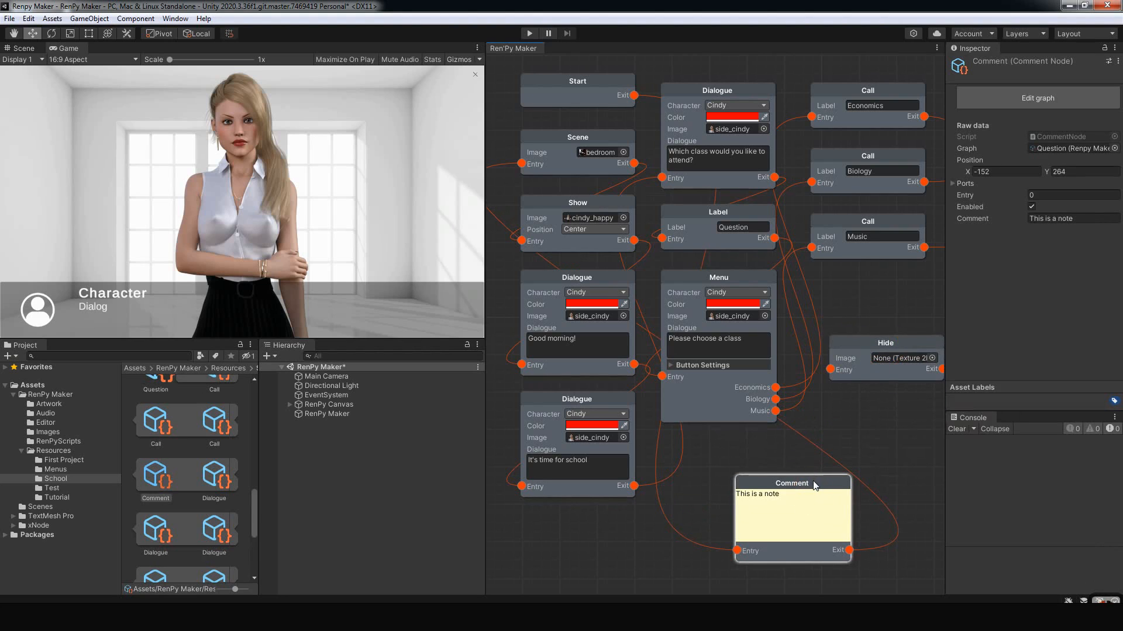
{"action": "right_click", "coordinate": [815, 485]}
{"action": "left_click", "coordinate": [845, 552]}
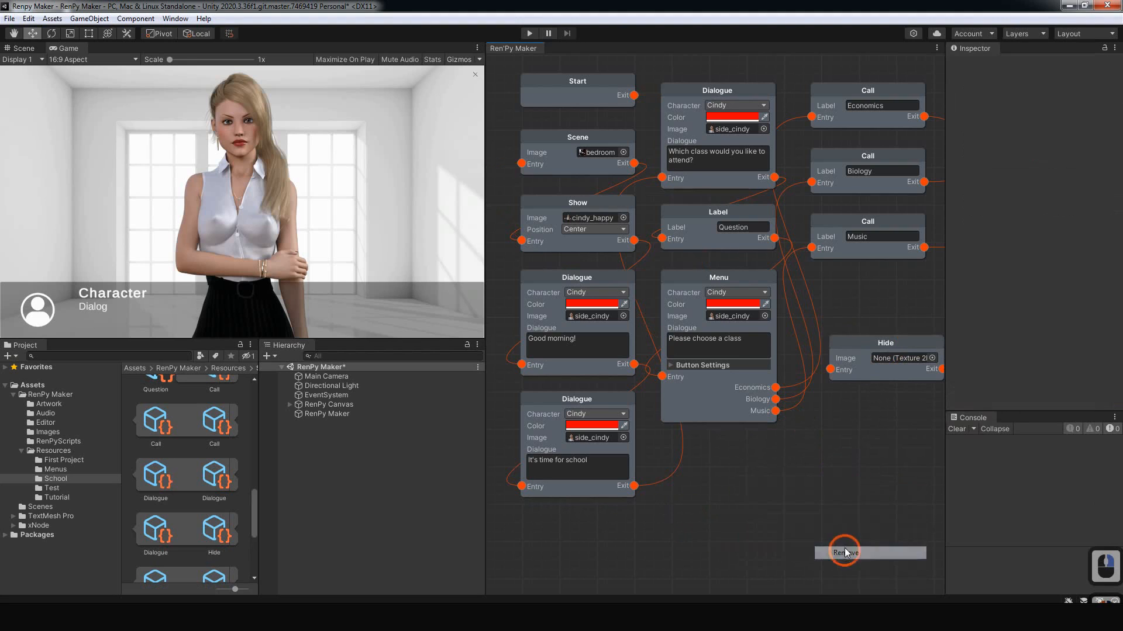
{"action": "left_click_drag", "start_coordinate": [633, 95], "coordinate": [517, 164]}
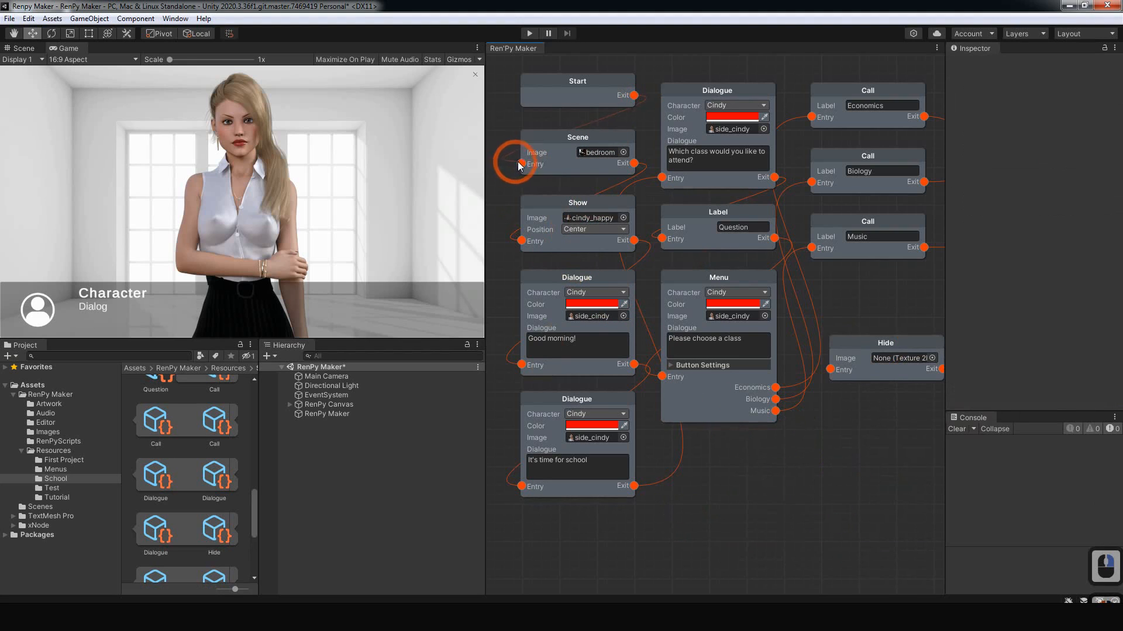
Step: Place the Hide node below the Menu node, assign it the cindy_happy image, and remove the node
{"action": "left_click_drag", "start_coordinate": [891, 344], "coordinate": [807, 465]}
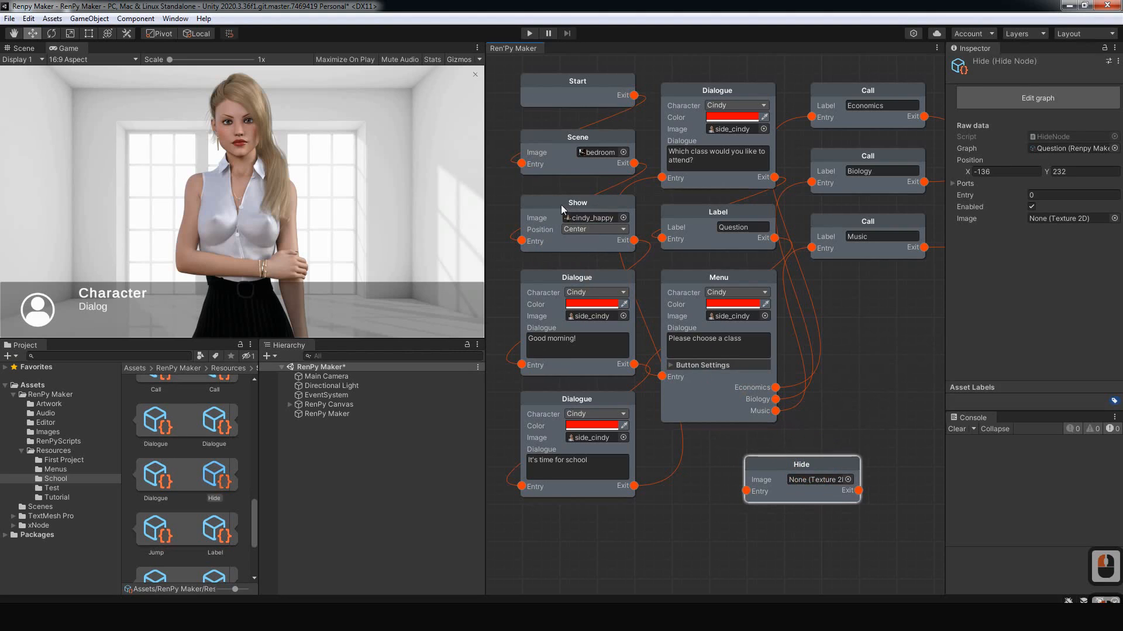
{"action": "mouse_move", "coordinate": [602, 224]}
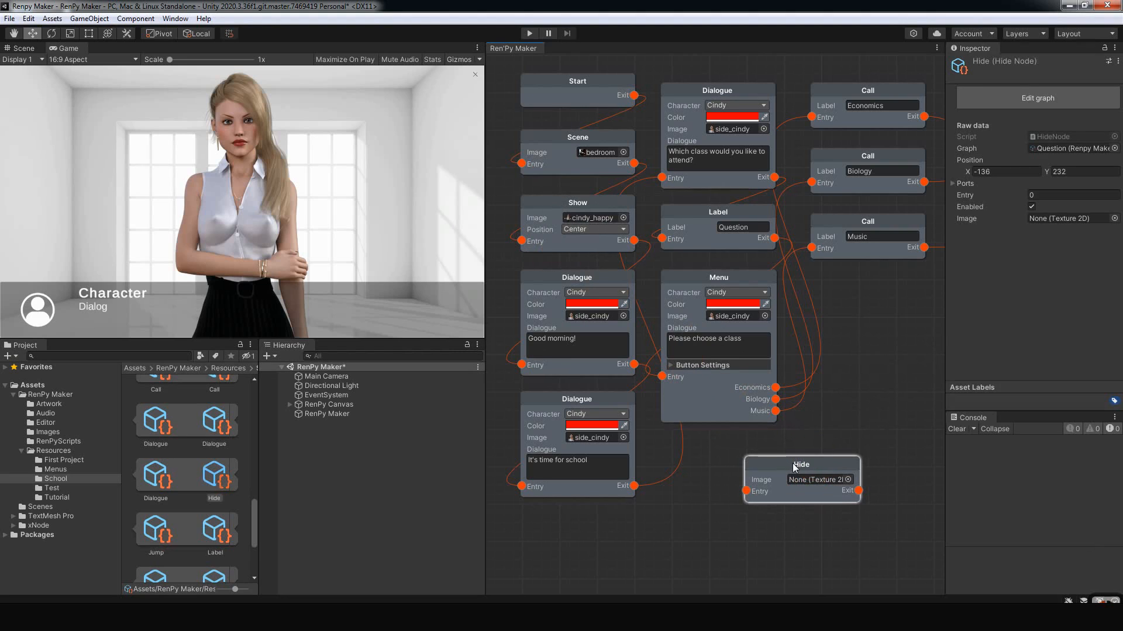
{"action": "left_click", "coordinate": [49, 433]}
{"action": "left_click_drag", "start_coordinate": [251, 493], "coordinate": [263, 404]}
{"action": "left_click_drag", "start_coordinate": [222, 468], "coordinate": [791, 482]}
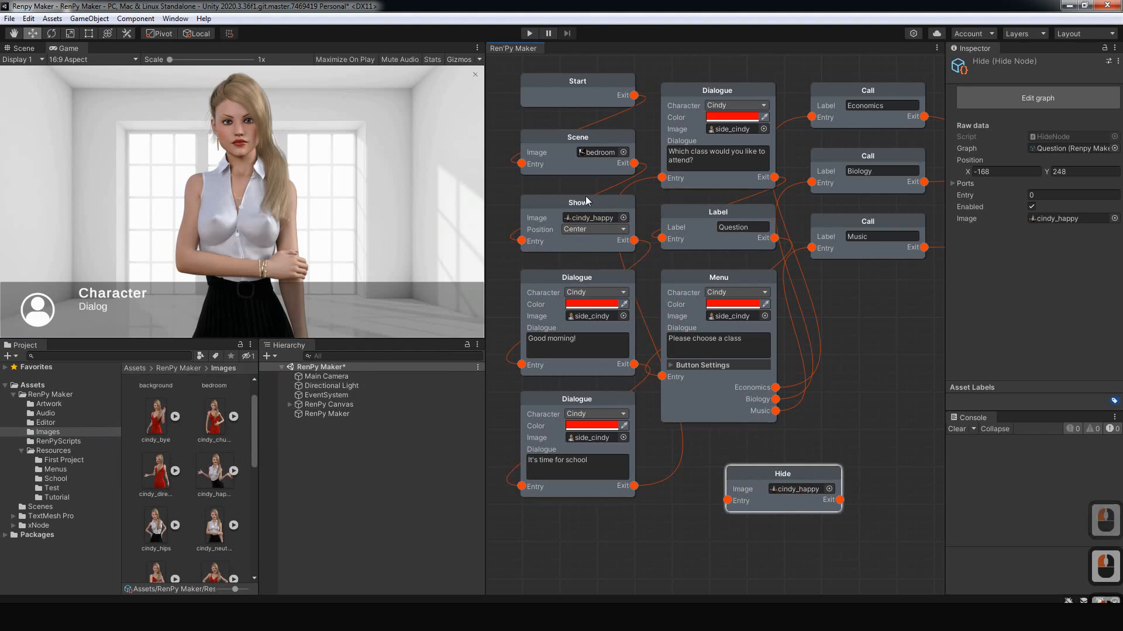
{"action": "mouse_move", "coordinate": [796, 467]}
{"action": "left_mouse_down"}
{"action": "mouse_move", "coordinate": [769, 475]}
{"action": "mouse_move", "coordinate": [787, 466]}
{"action": "left_mouse_up"}
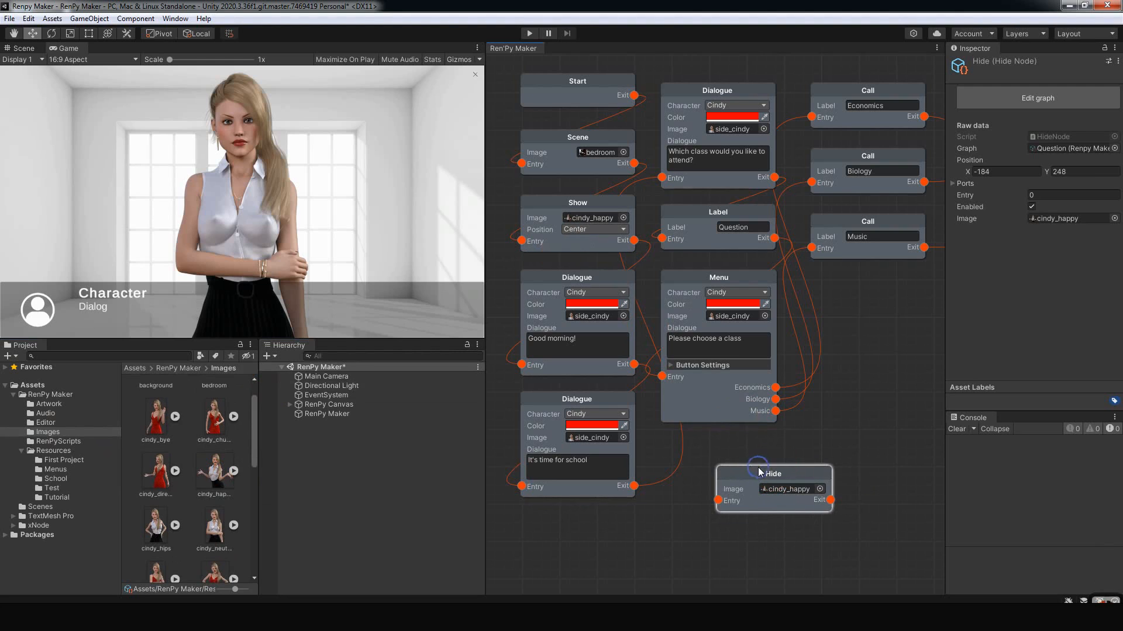
{"action": "right_click", "coordinate": [758, 469]}
{"action": "left_click", "coordinate": [791, 539]}
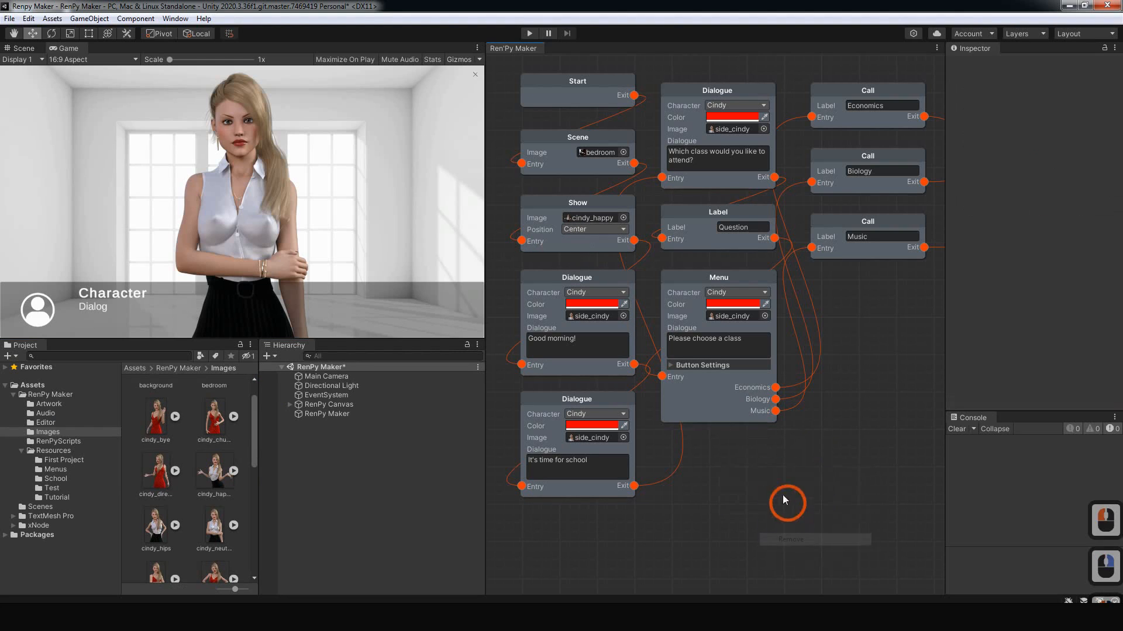
Step: Add a Narrate node to the graph below the Menu node, and remove it again
{"action": "right_click", "coordinate": [763, 470]}
{"action": "mouse_move", "coordinate": [792, 476]}
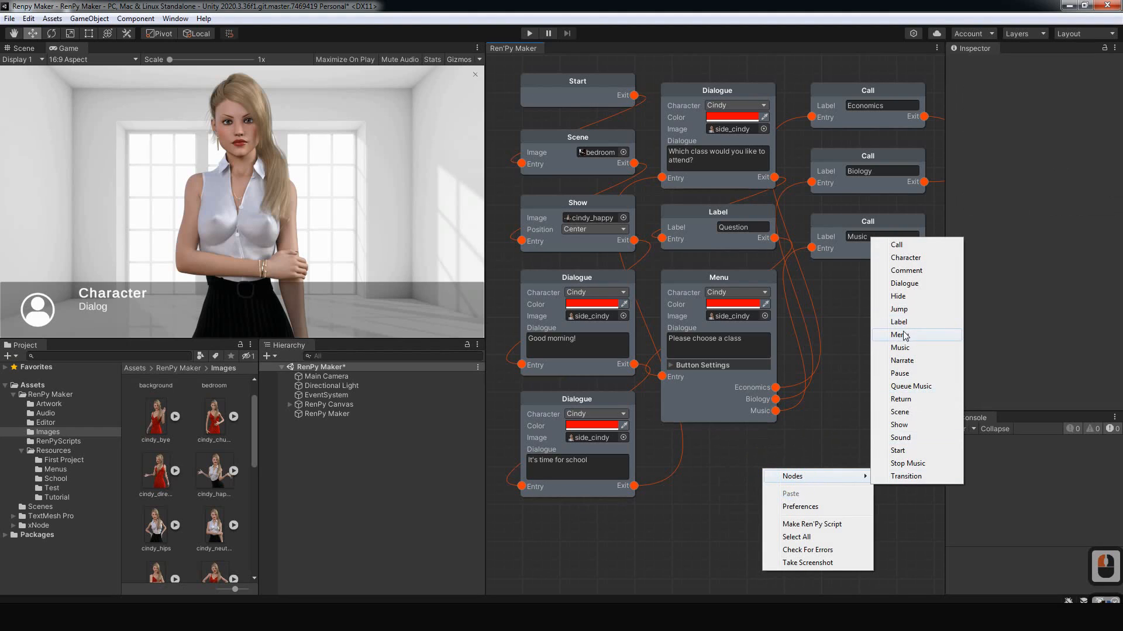
{"action": "left_click", "coordinate": [901, 360]}
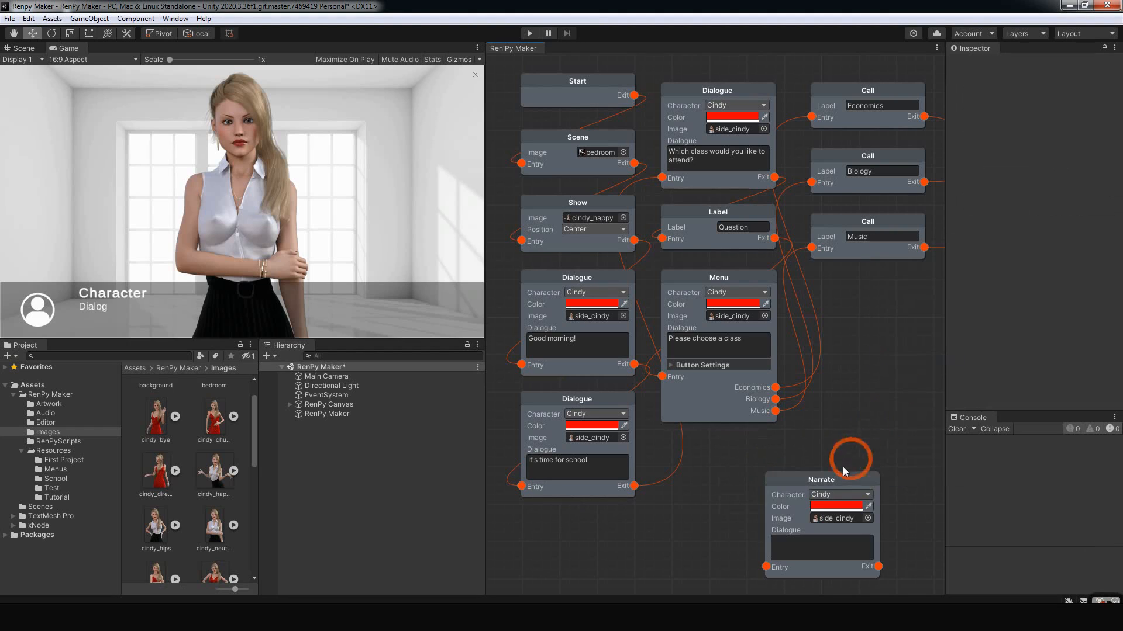
{"action": "left_click", "coordinate": [824, 467]}
{"action": "left_click_drag", "start_coordinate": [826, 468], "coordinate": [792, 452]}
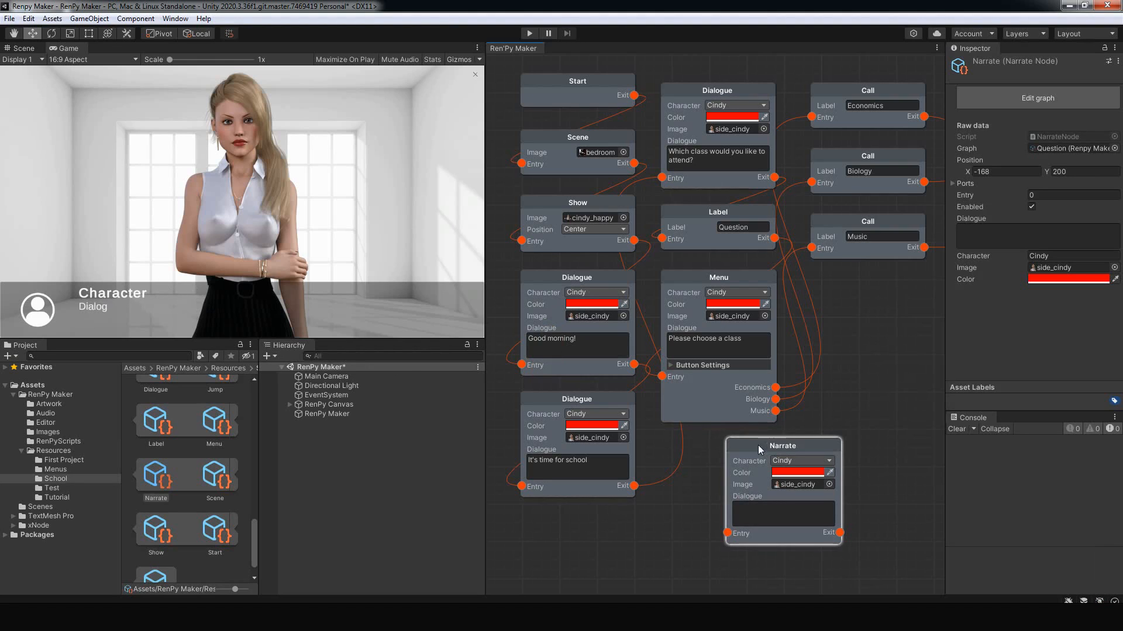
{"action": "left_click_drag", "start_coordinate": [778, 446], "coordinate": [720, 457]}
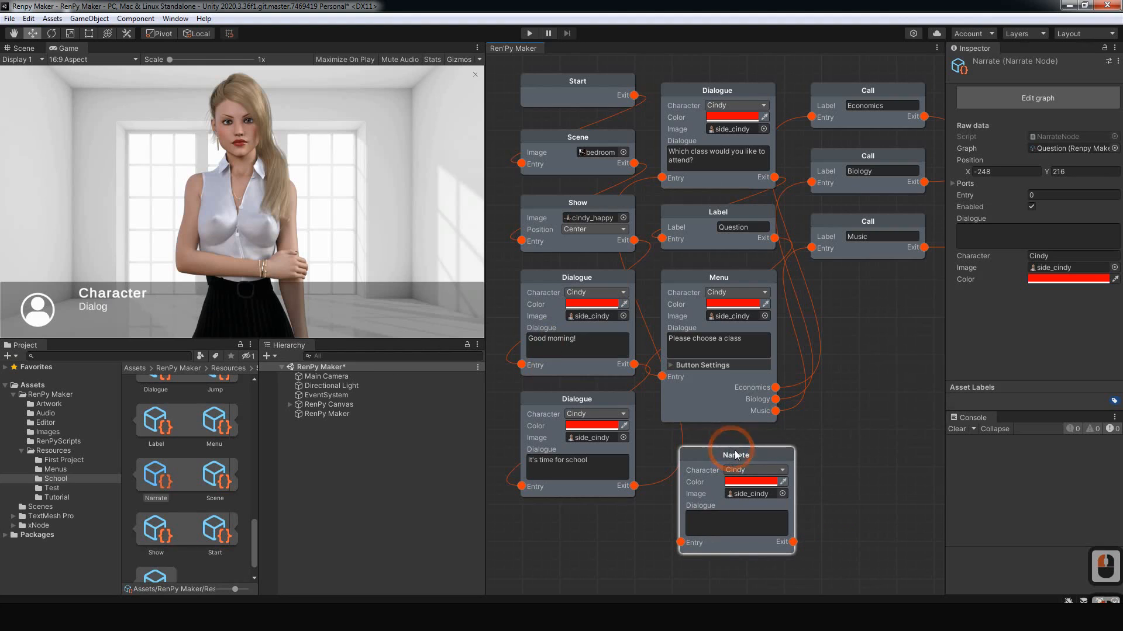
{"action": "right_click", "coordinate": [758, 460]}
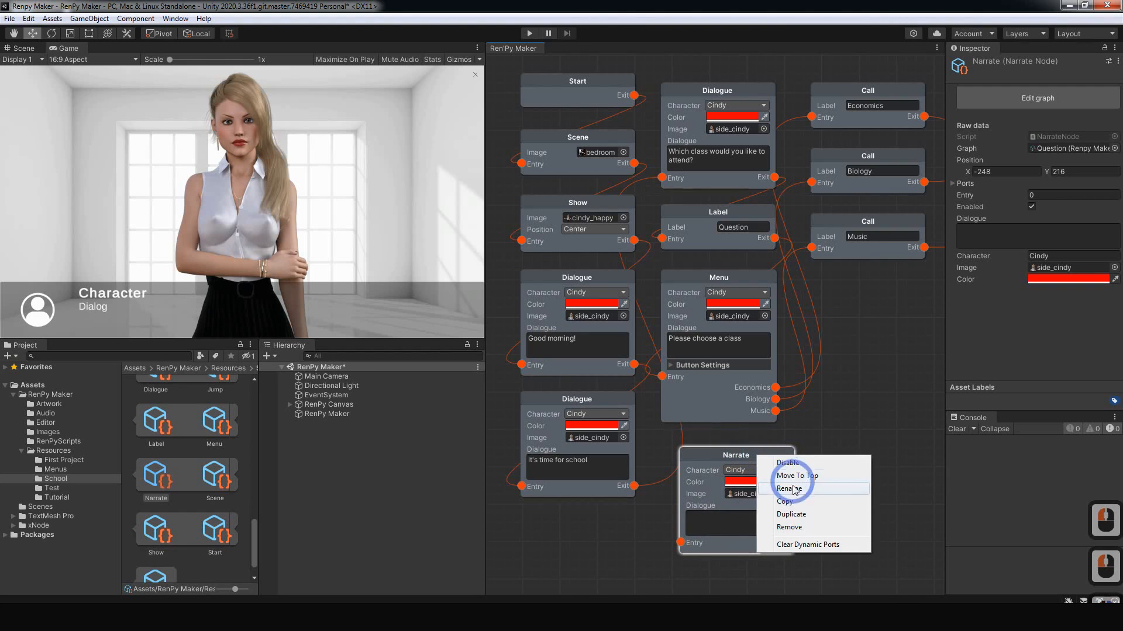
{"action": "left_click", "coordinate": [784, 528]}
Step: Add a Pause node to the graph and place it below the Menu node
{"action": "right_click", "coordinate": [831, 425]}
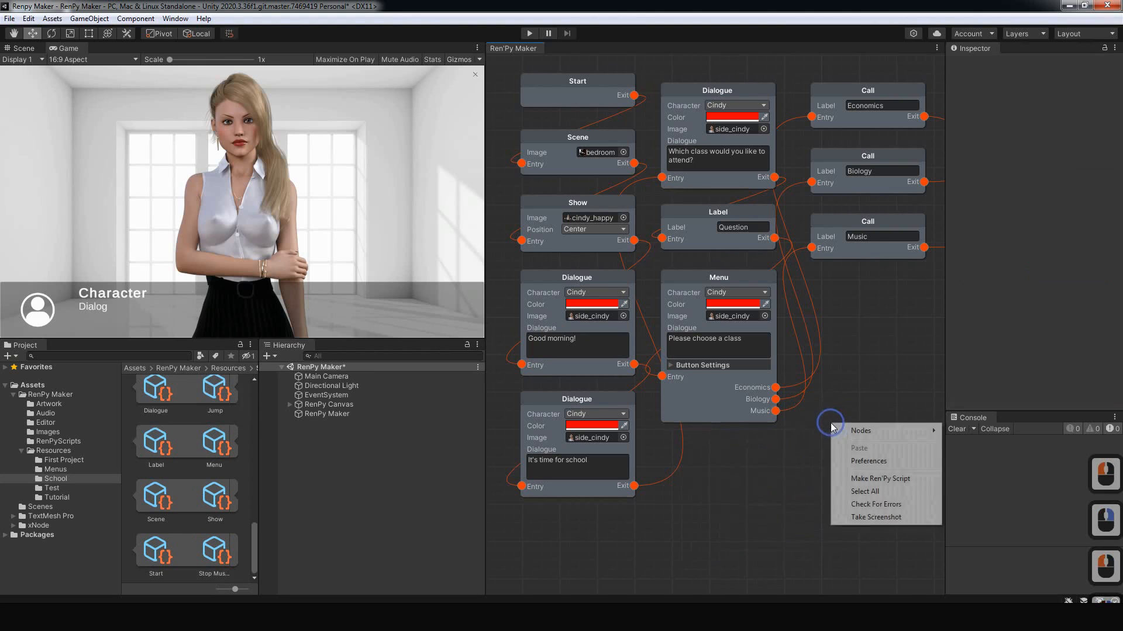
{"action": "mouse_move", "coordinate": [855, 431]}
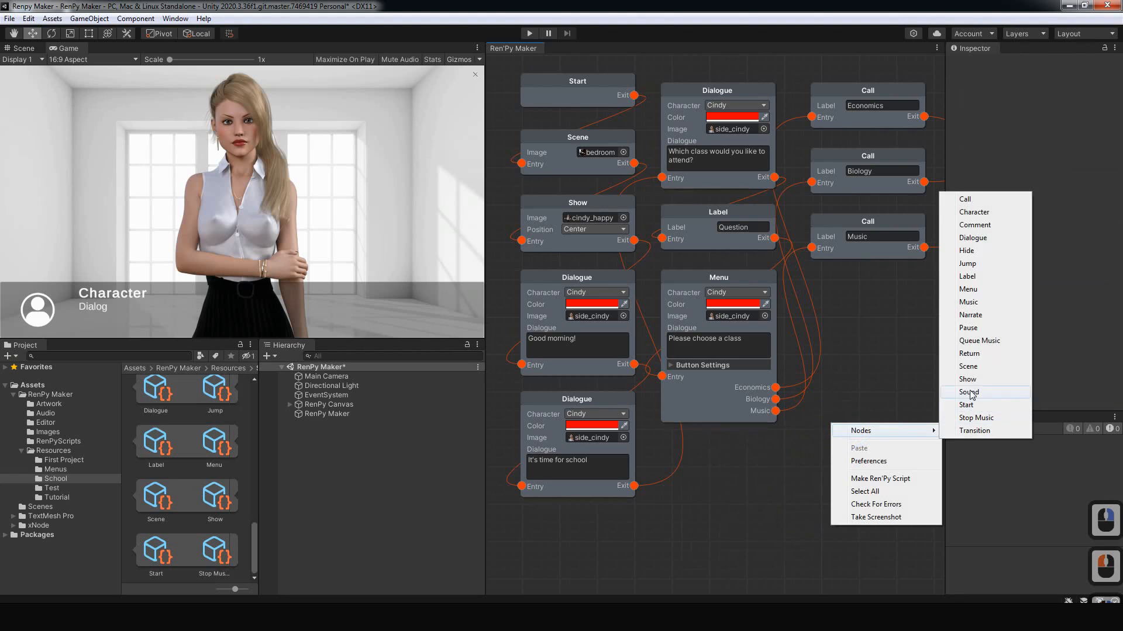
{"action": "left_click", "coordinate": [969, 328]}
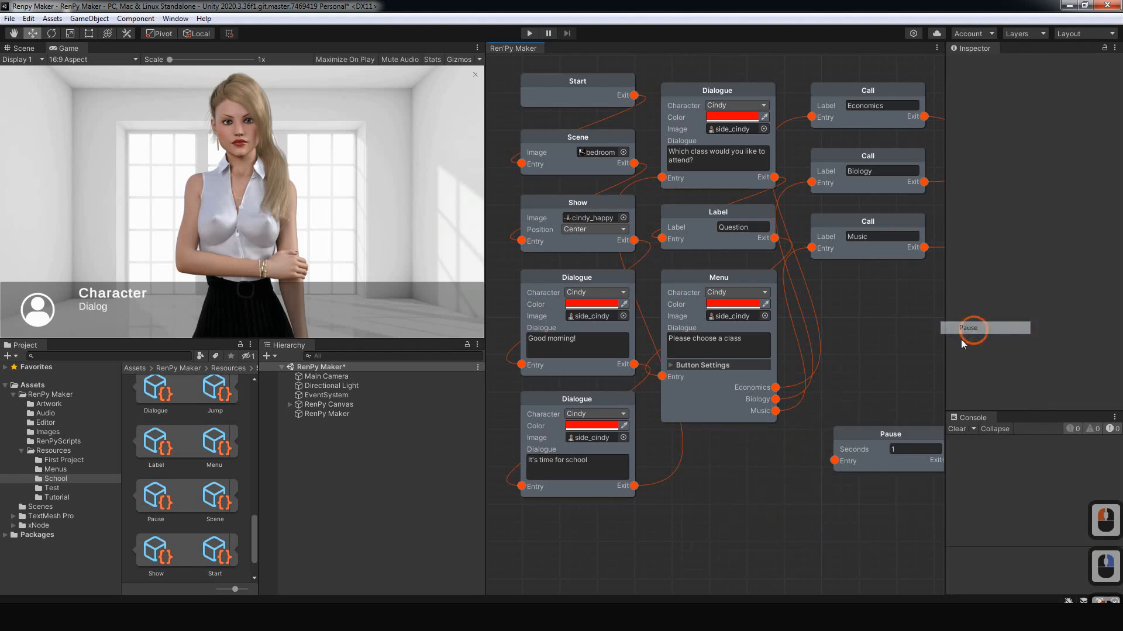
{"action": "left_click_drag", "start_coordinate": [893, 445], "coordinate": [772, 470]}
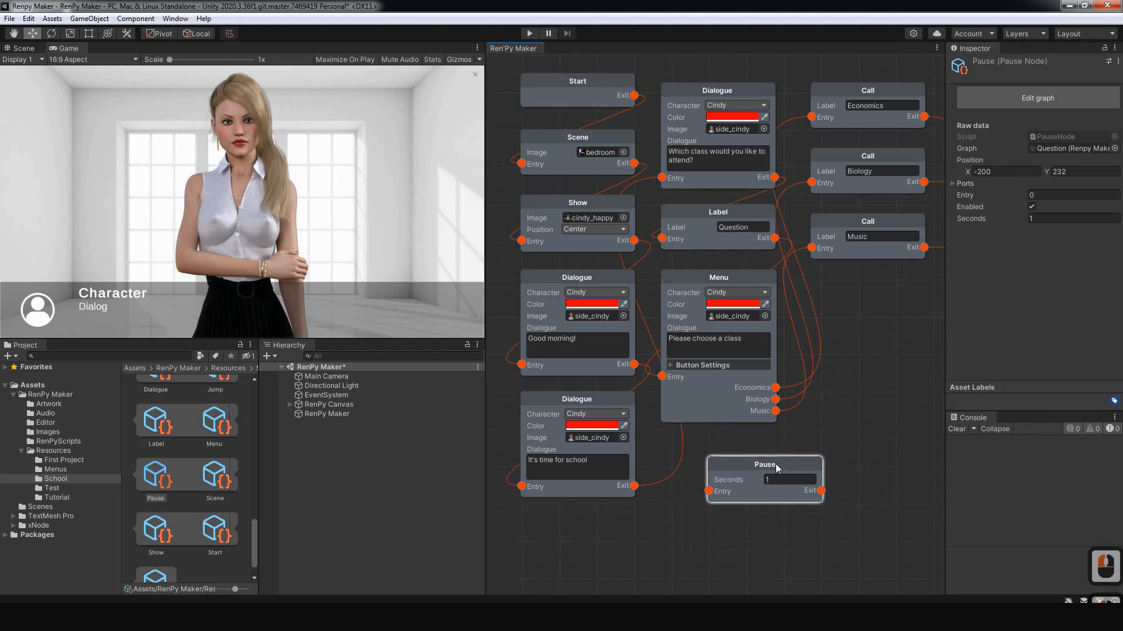
Step: Set the Pause node's duration to 0 seconds, and remove the node
{"action": "left_click", "coordinate": [753, 490]}
{"action": "type", "text": "0"}
{"action": "left_click", "coordinate": [844, 501]}
{"action": "left_click", "coordinate": [774, 472]}
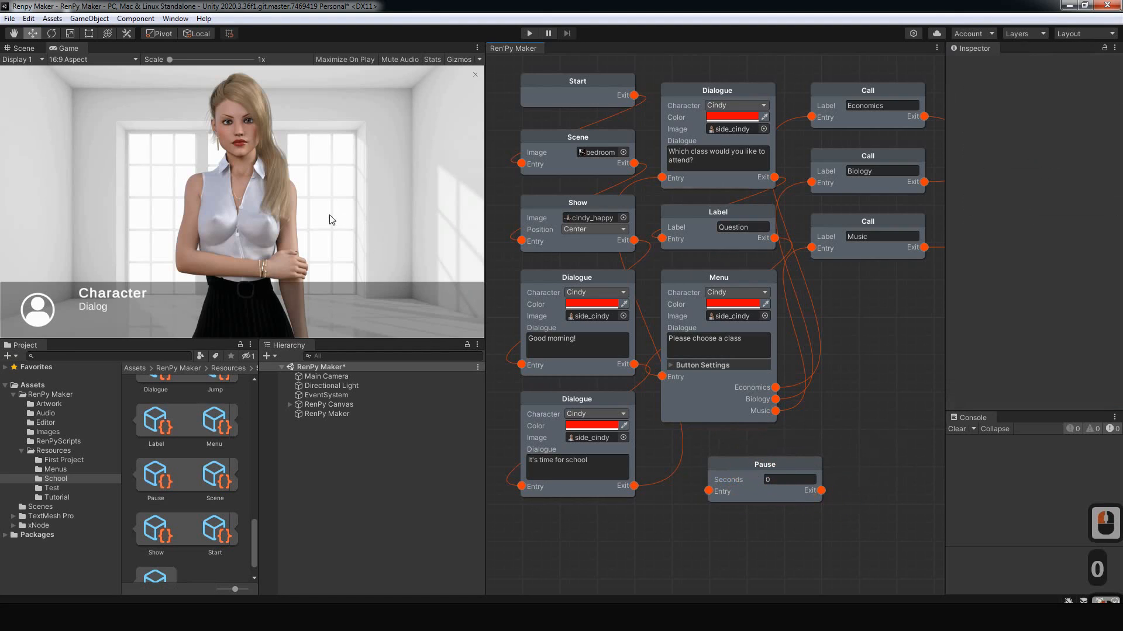
{"action": "left_click_drag", "start_coordinate": [754, 466], "coordinate": [735, 466]}
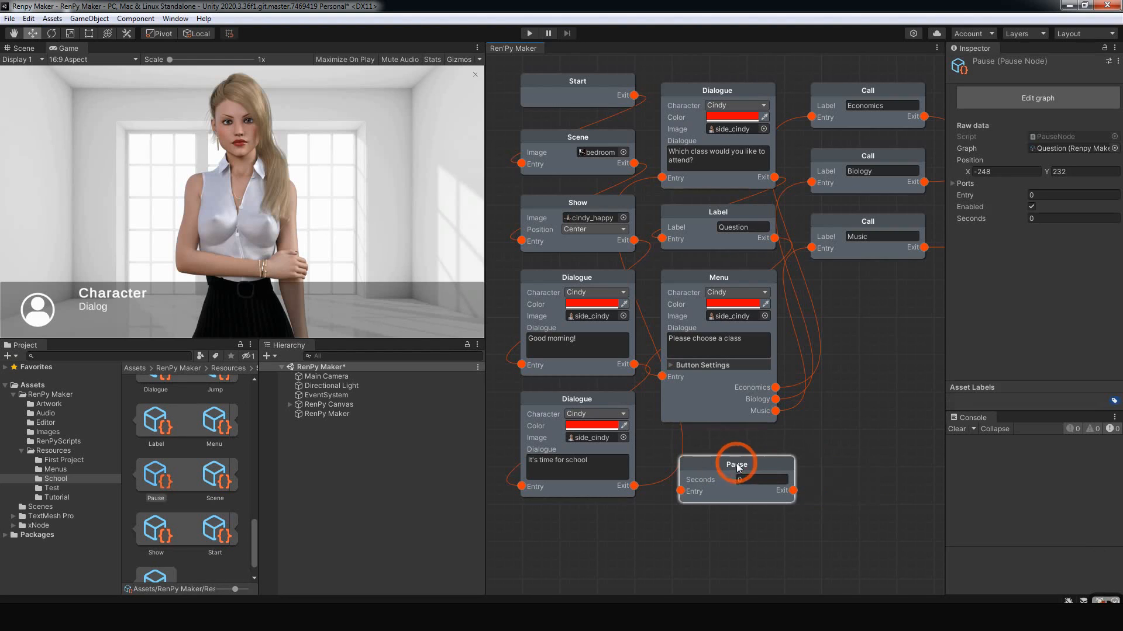
{"action": "right_click", "coordinate": [772, 465]}
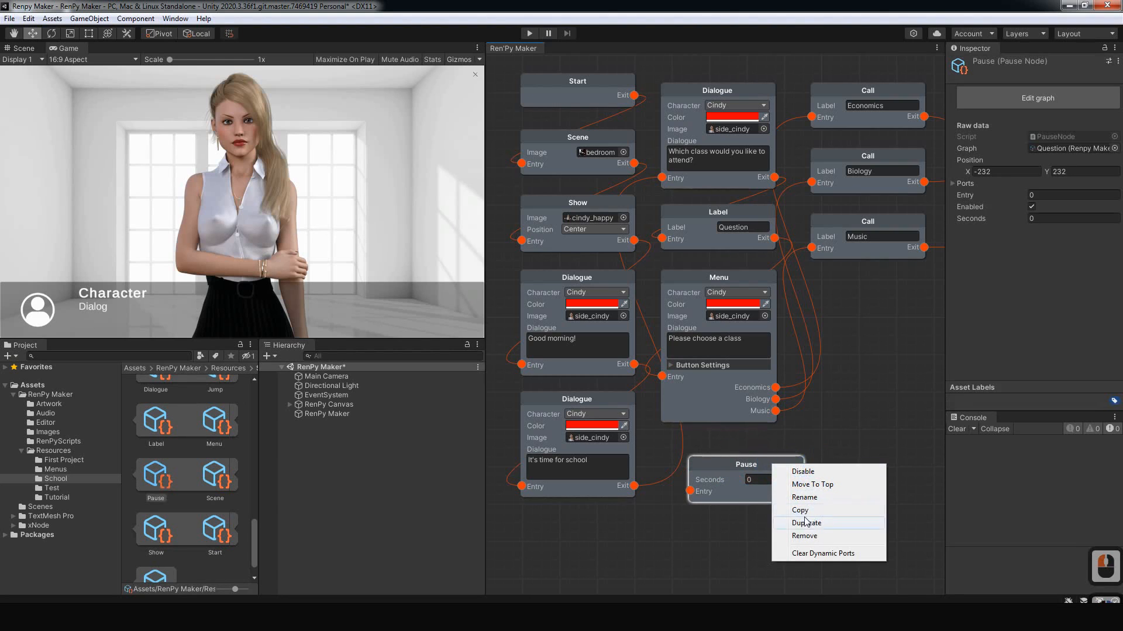
{"action": "left_click", "coordinate": [804, 536]}
Step: Add a Transition node to the graph below the Music Call node and view its selectable transition types
{"action": "right_click", "coordinate": [789, 471]}
{"action": "mouse_move", "coordinate": [795, 473]}
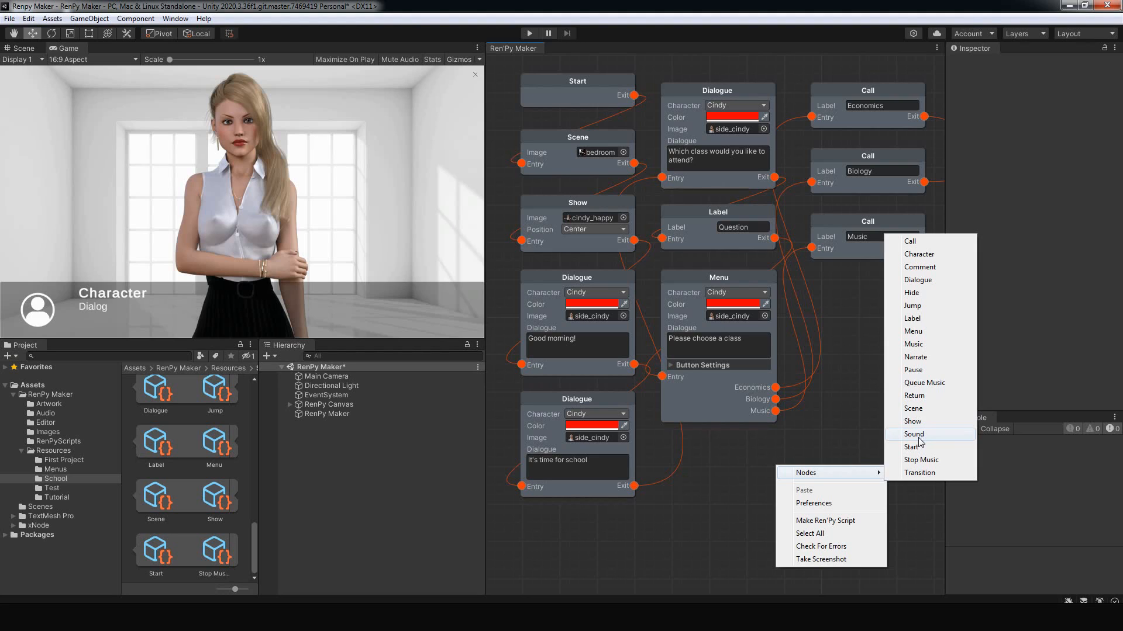
{"action": "left_click", "coordinate": [917, 473]}
{"action": "left_click_drag", "start_coordinate": [852, 476], "coordinate": [833, 473]}
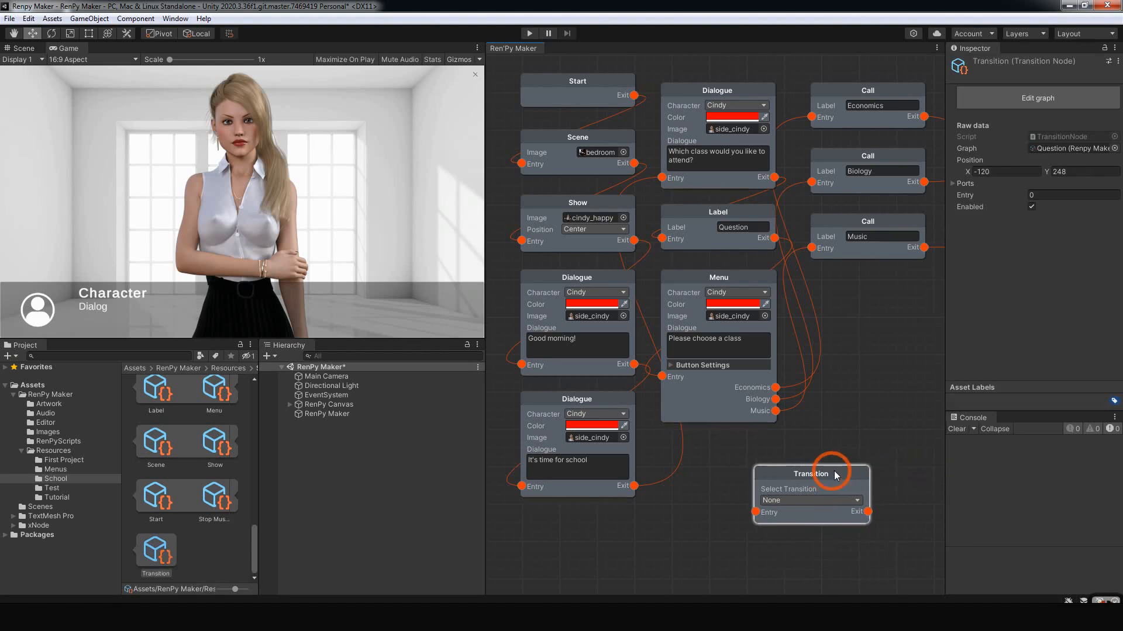
{"action": "left_click", "coordinate": [827, 501]}
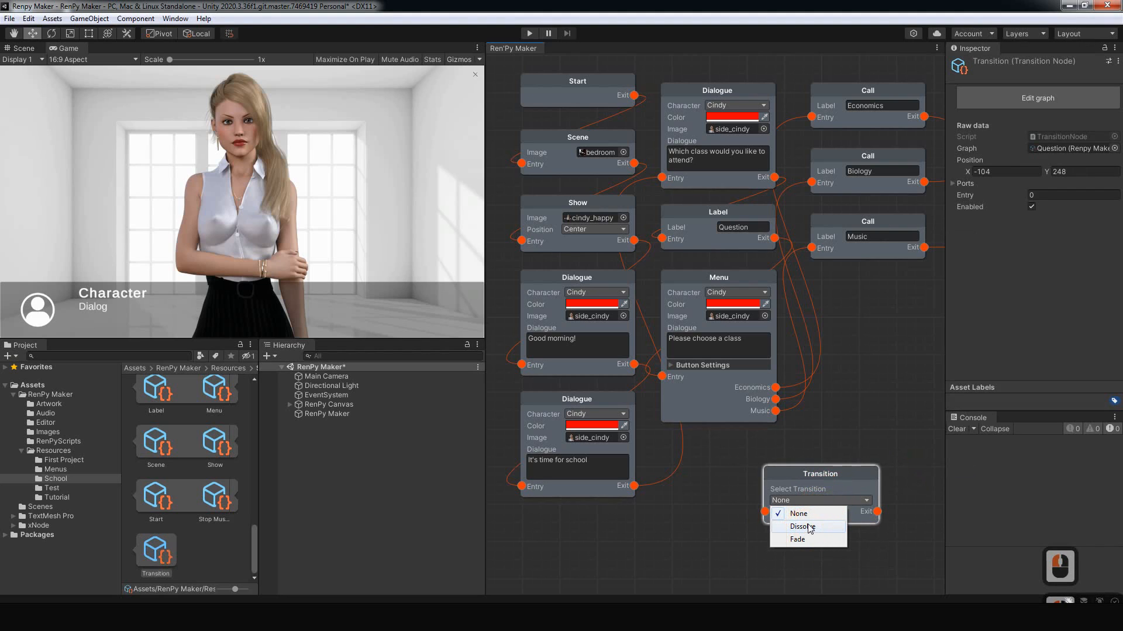
{"action": "left_click", "coordinate": [852, 451]}
{"action": "left_click", "coordinate": [680, 262]}
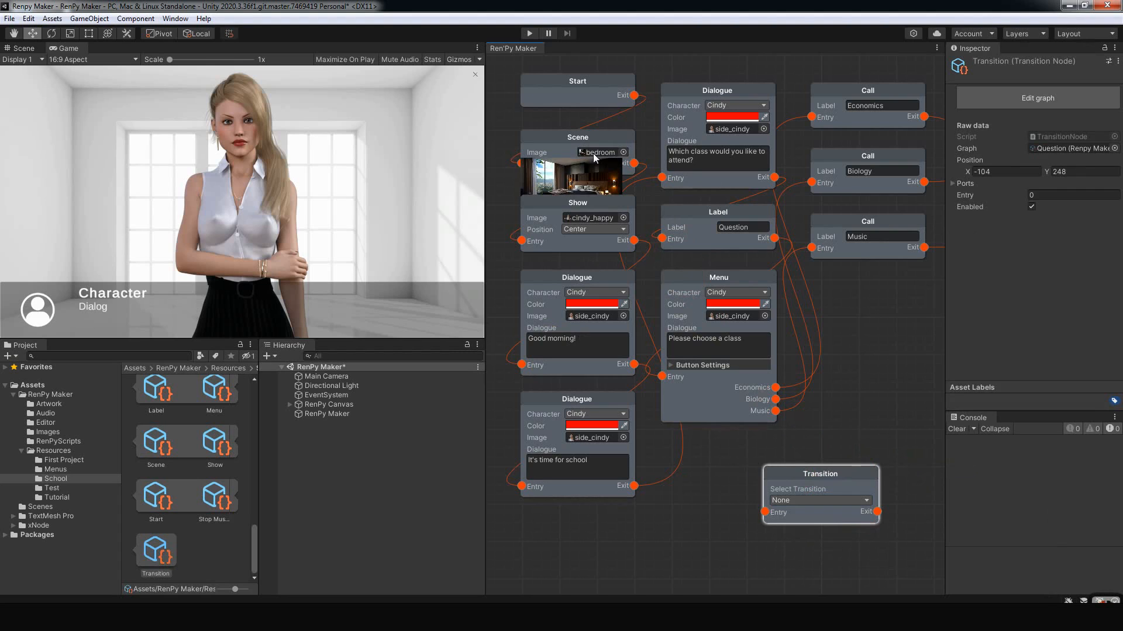
{"action": "mouse_move", "coordinate": [604, 217]}
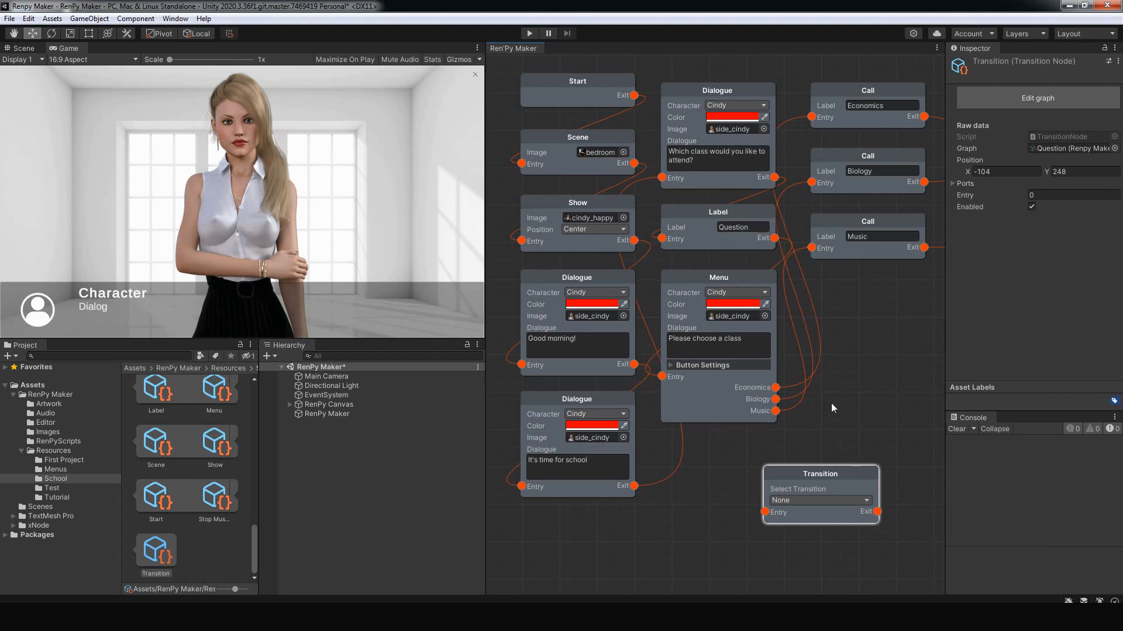
{"action": "left_click", "coordinate": [804, 501]}
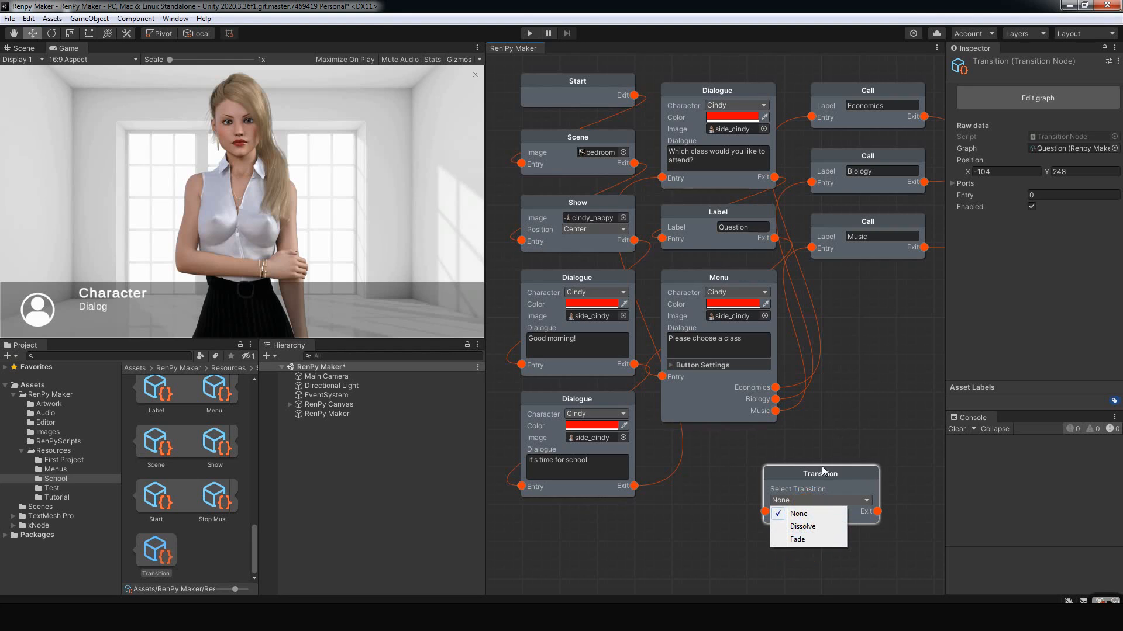
{"action": "left_click", "coordinate": [826, 482]}
Step: Move the Transition node below the Menu node and remove it from the graph
{"action": "left_click_drag", "start_coordinate": [826, 481], "coordinate": [769, 472]}
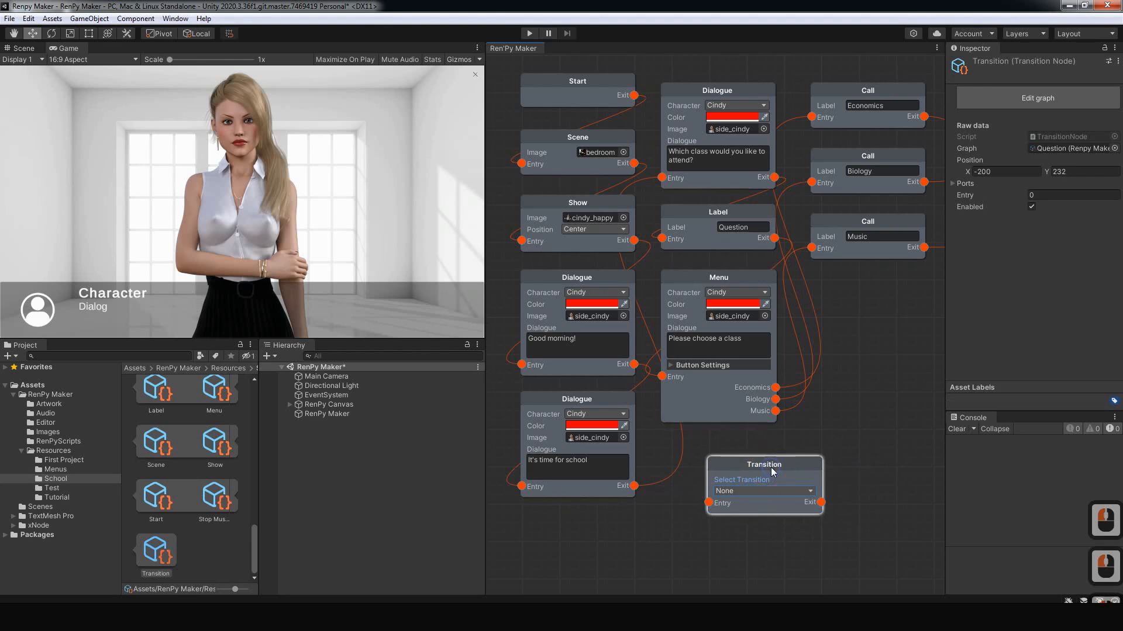
{"action": "right_click", "coordinate": [783, 466]}
{"action": "left_click", "coordinate": [804, 539]}
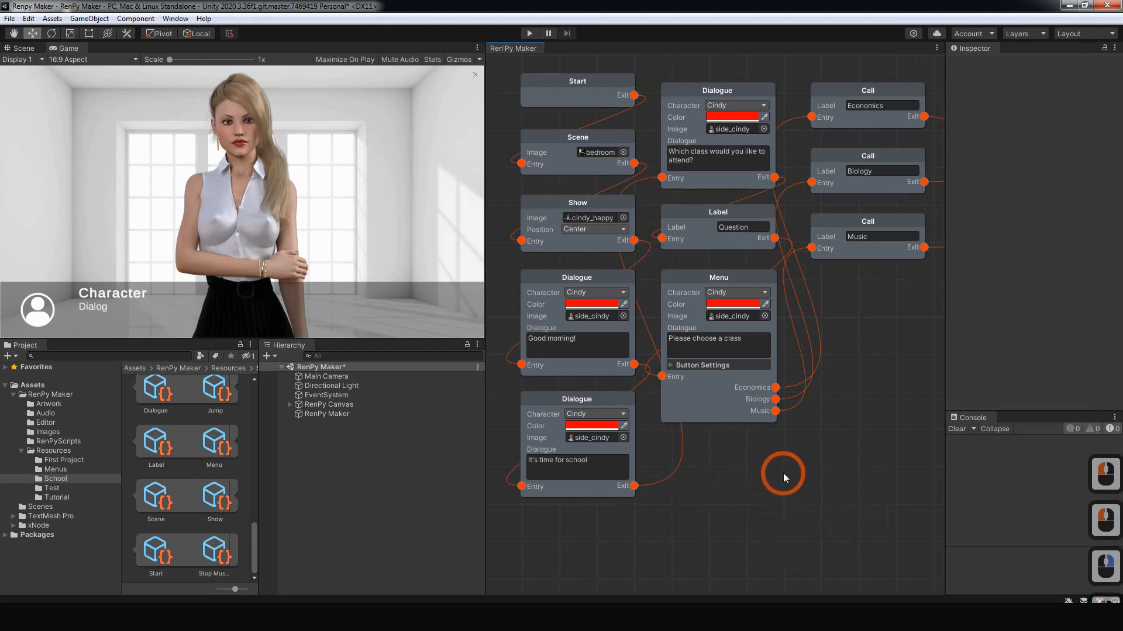
{"action": "left_click", "coordinate": [764, 476]}
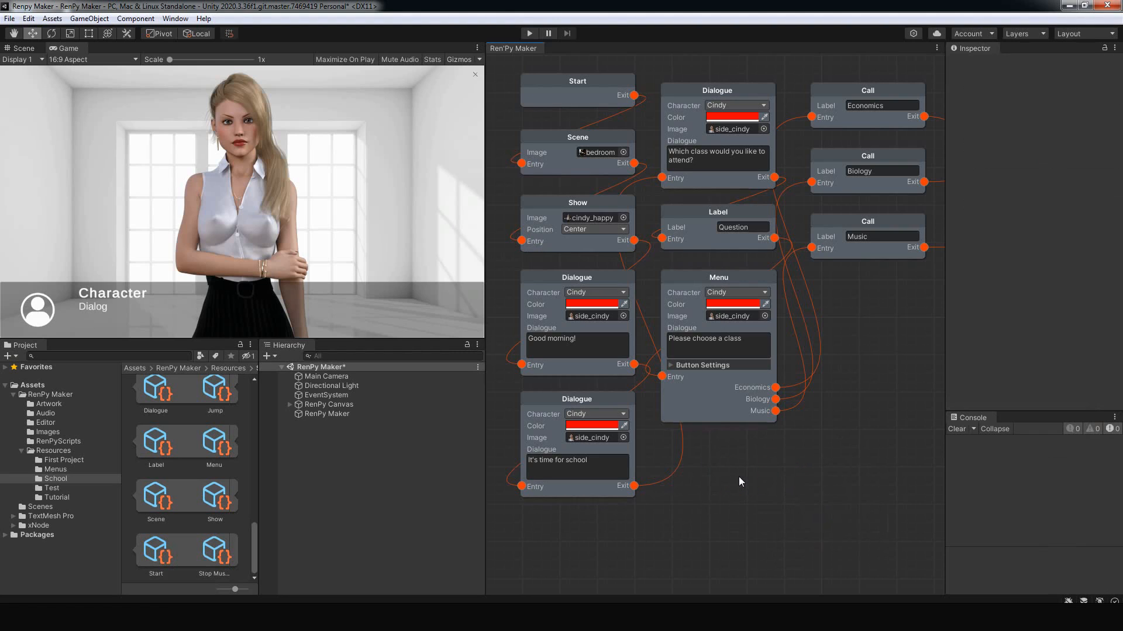